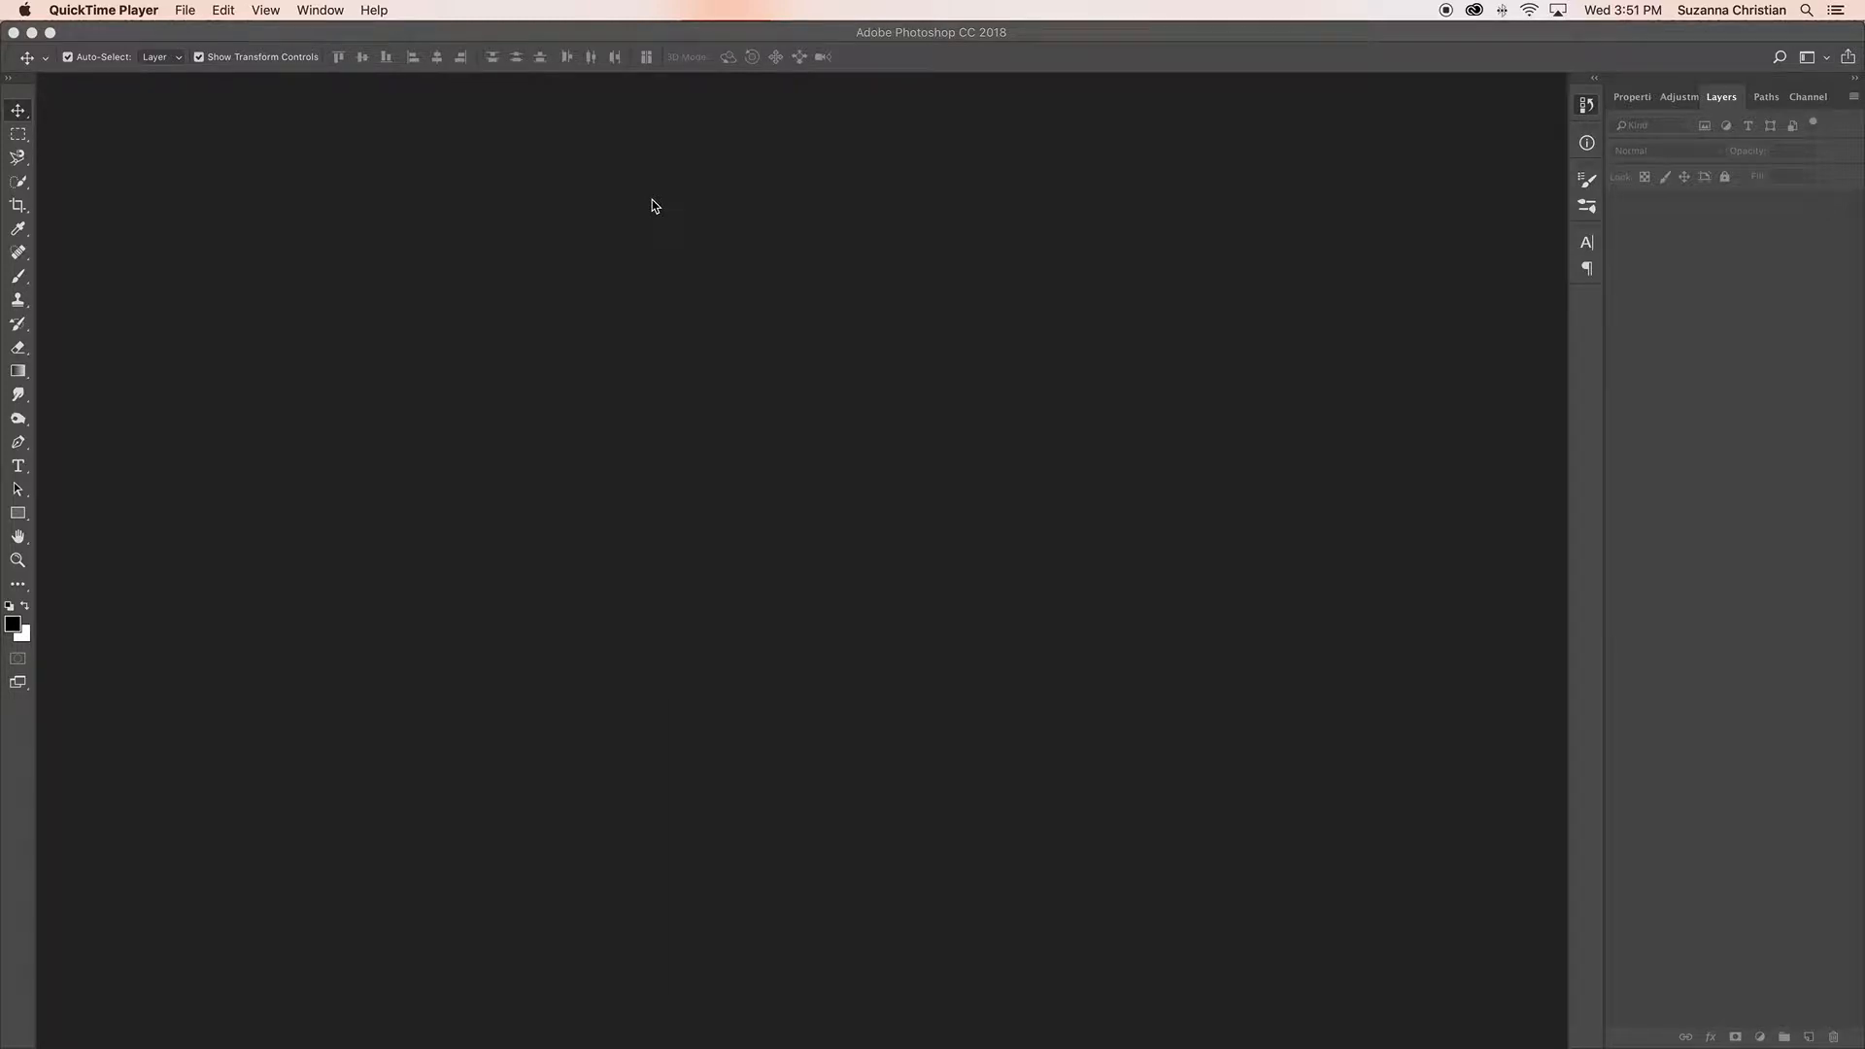
# Step: Switch to Photoshop and start a new document measured in inches with a resolution of 300 pixels/inch
pyautogui.click(369, 168)
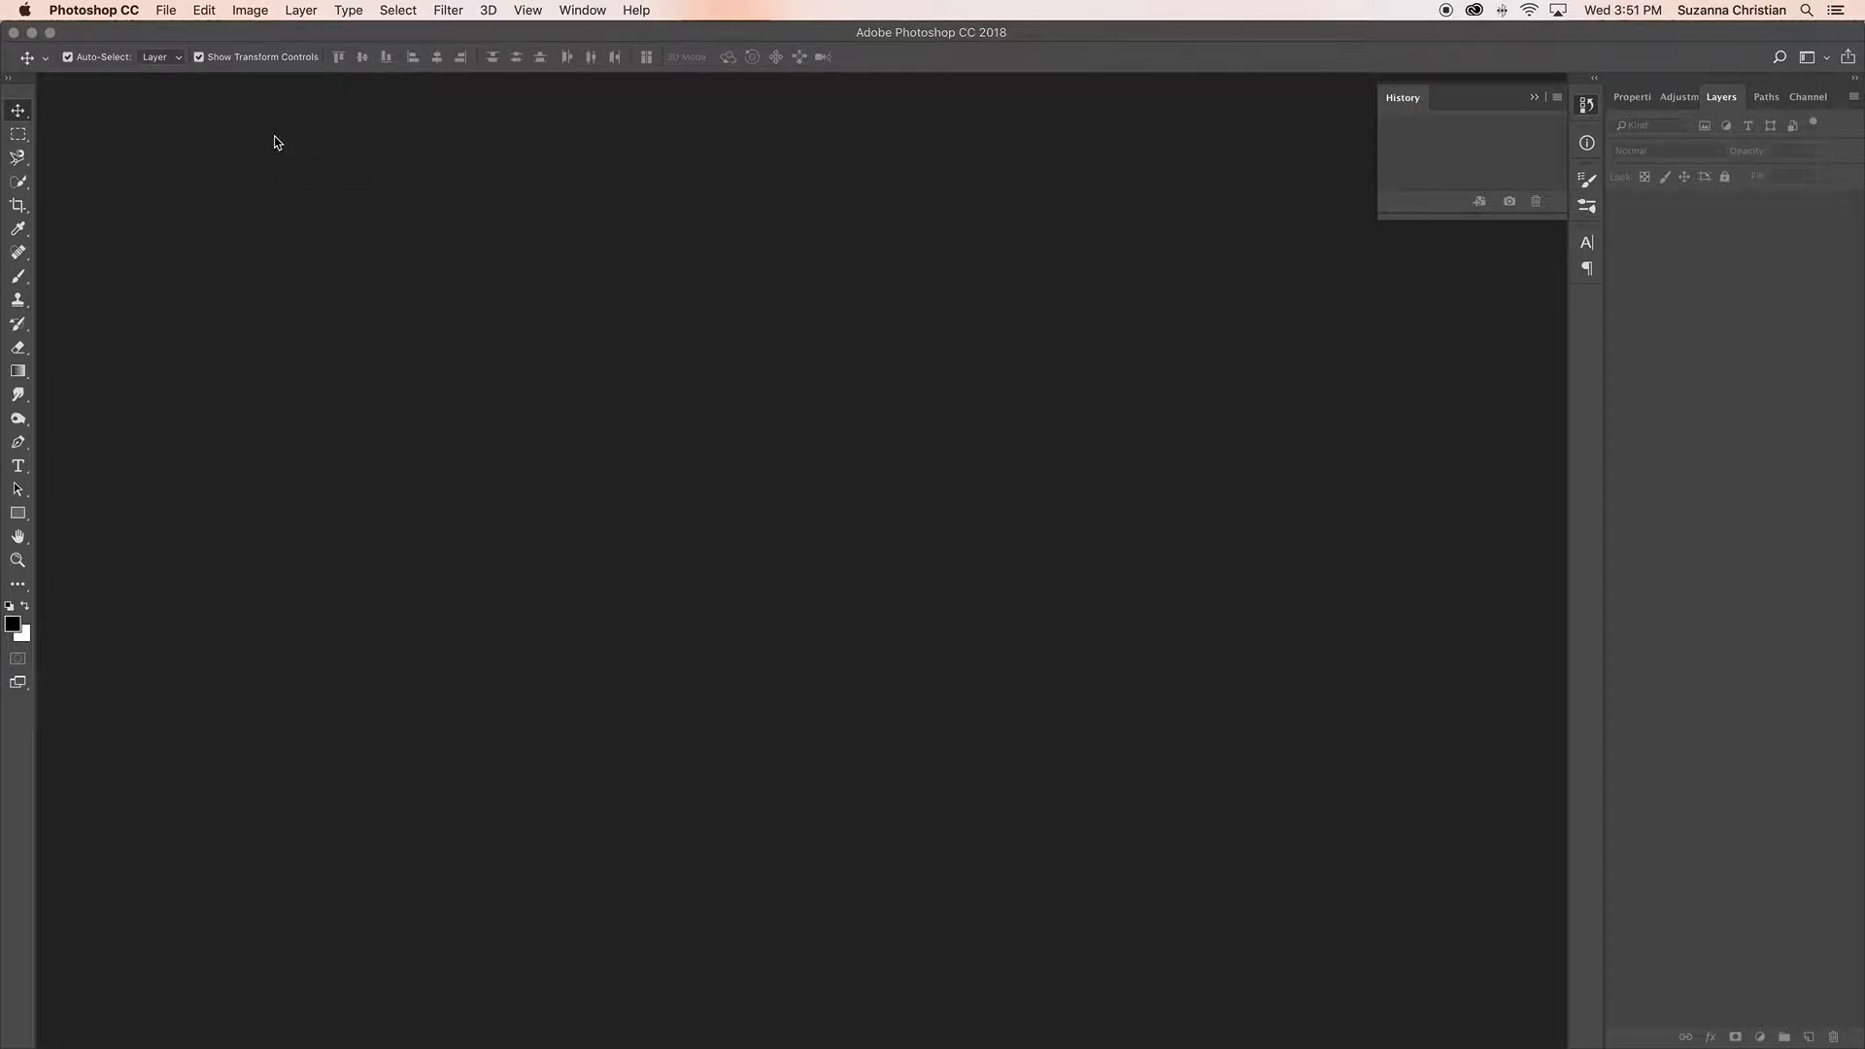
pyautogui.click(170, 12)
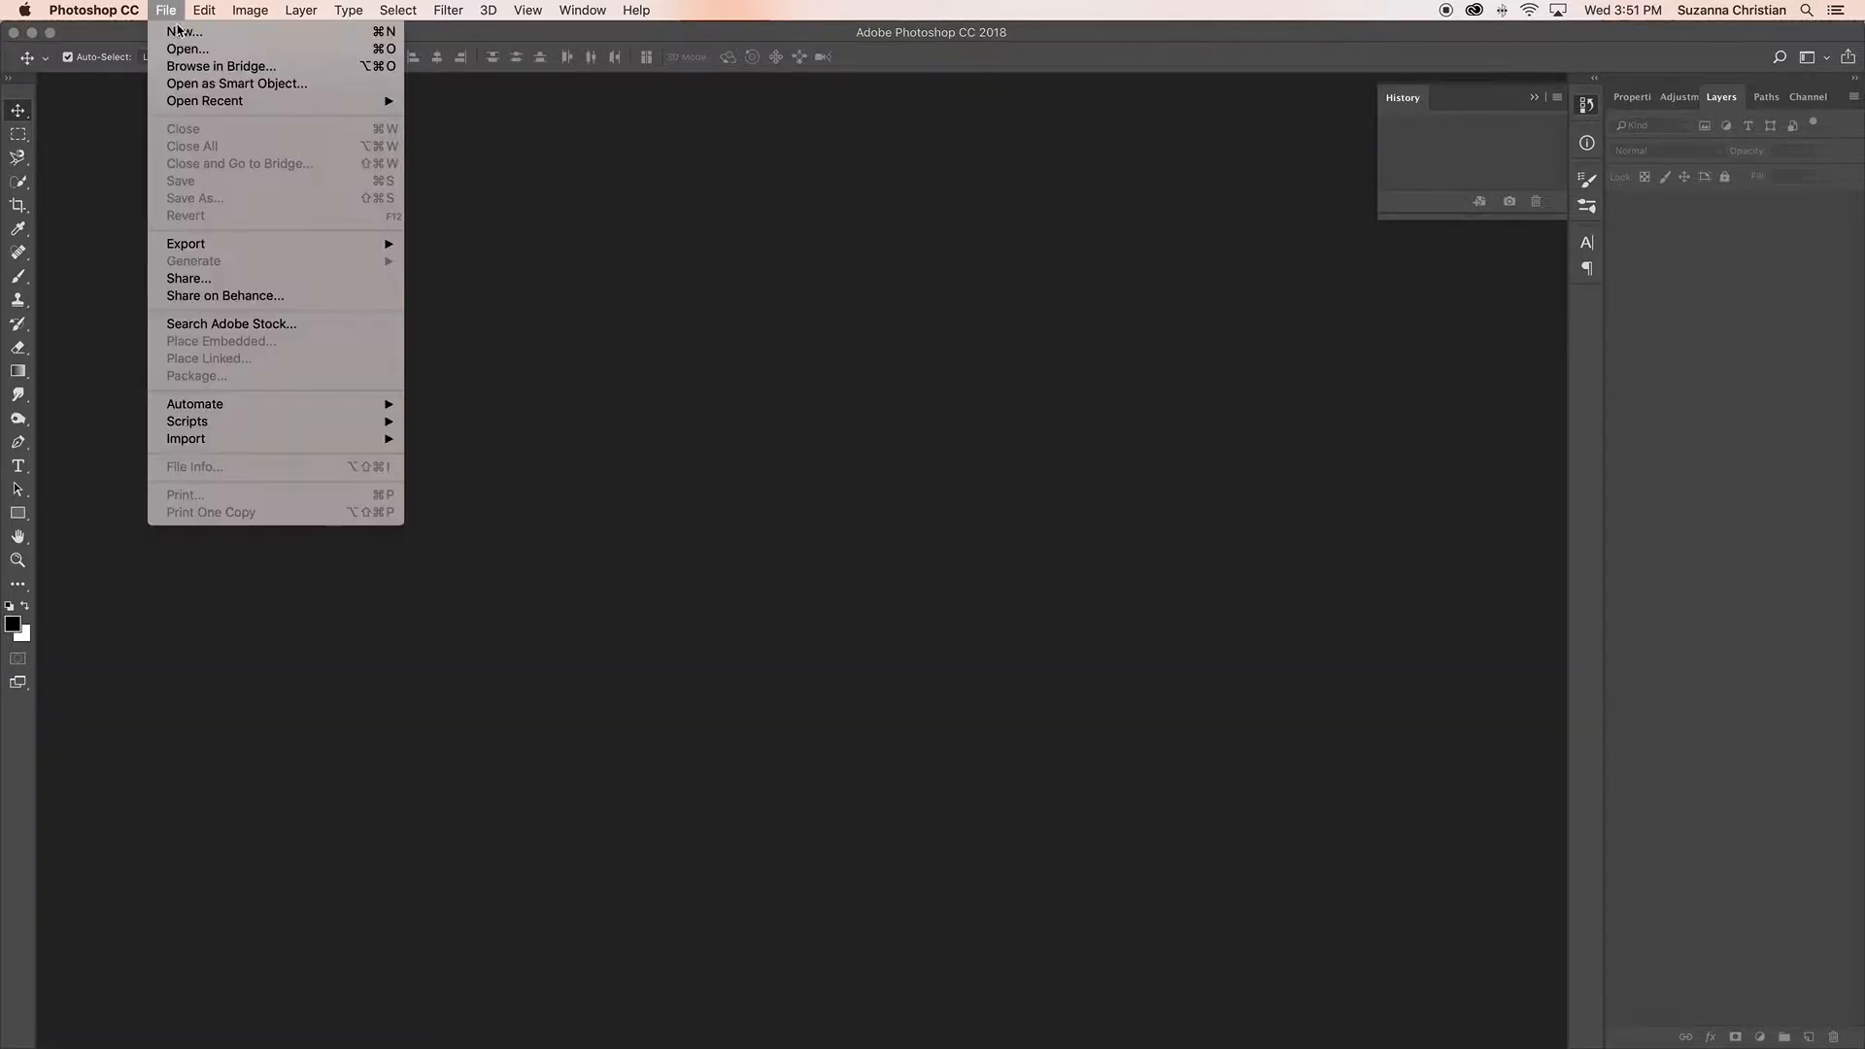
pyautogui.click(175, 29)
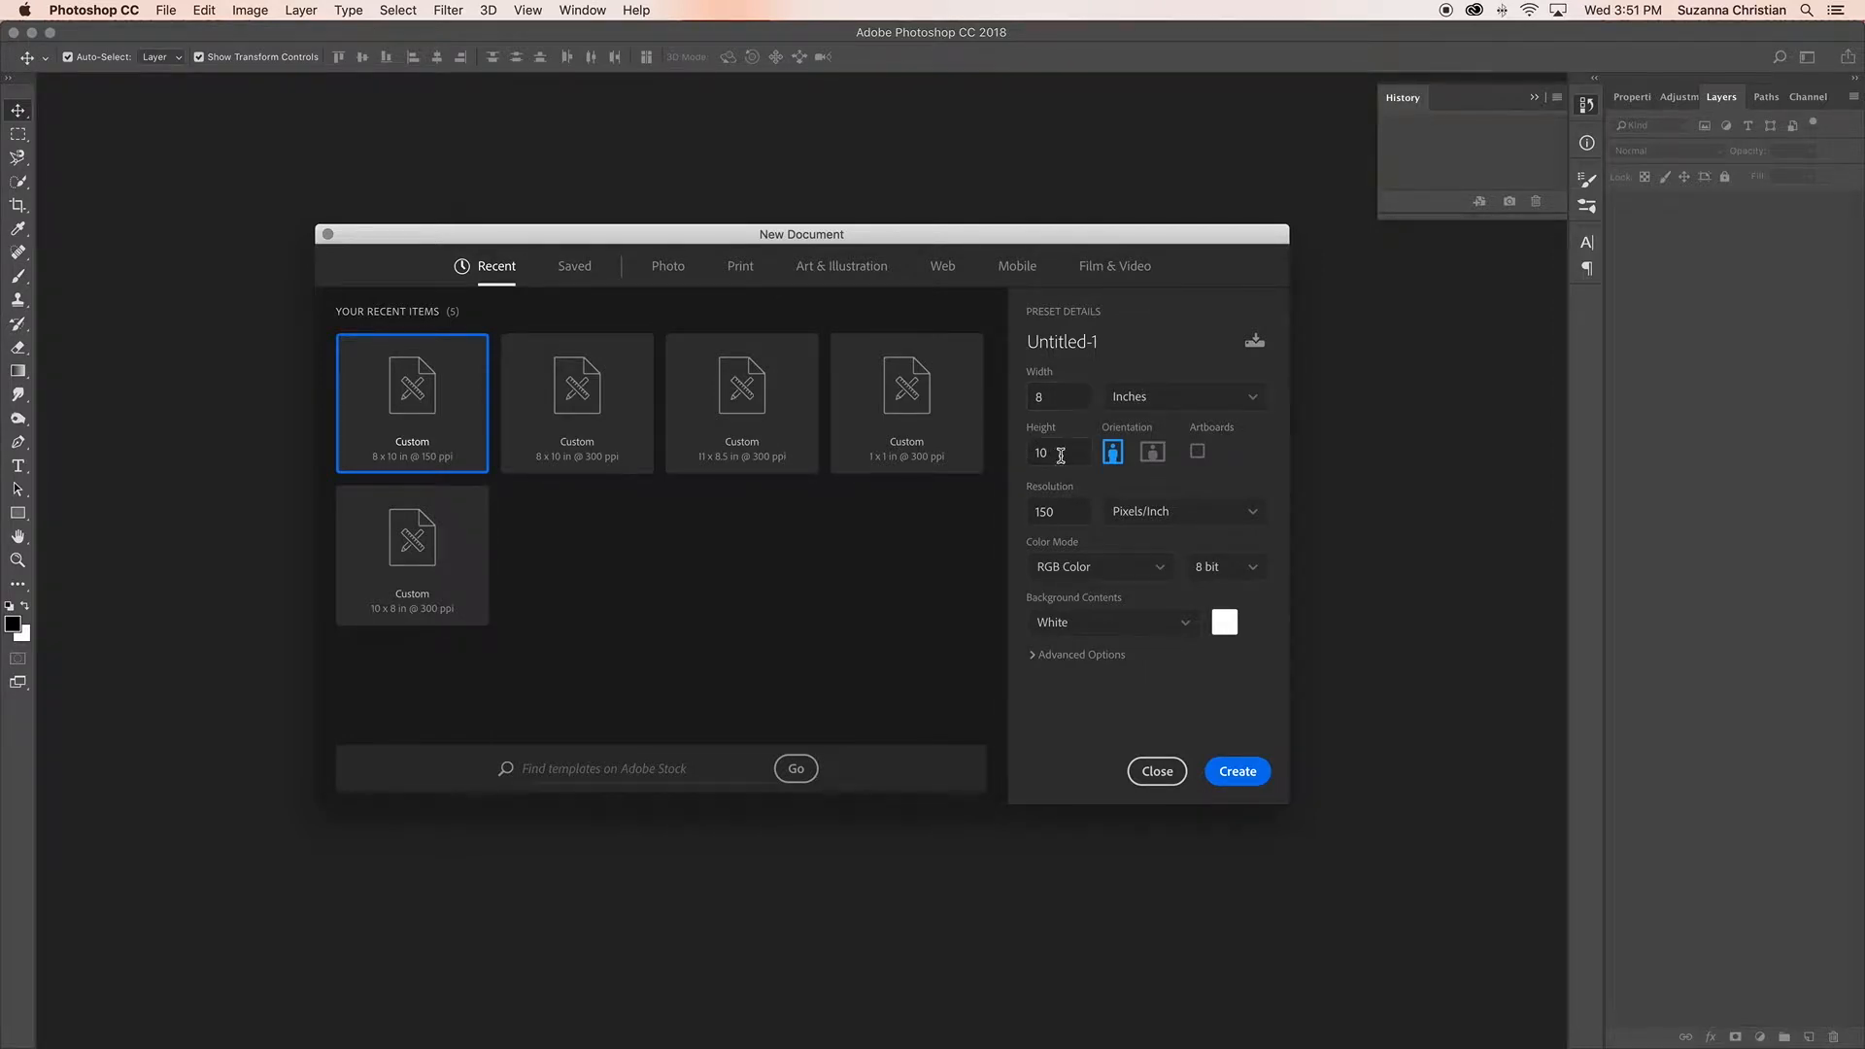
pyautogui.click(1023, 515)
pyautogui.write('300')
pyautogui.click(1255, 399)
pyautogui.click(1256, 400)
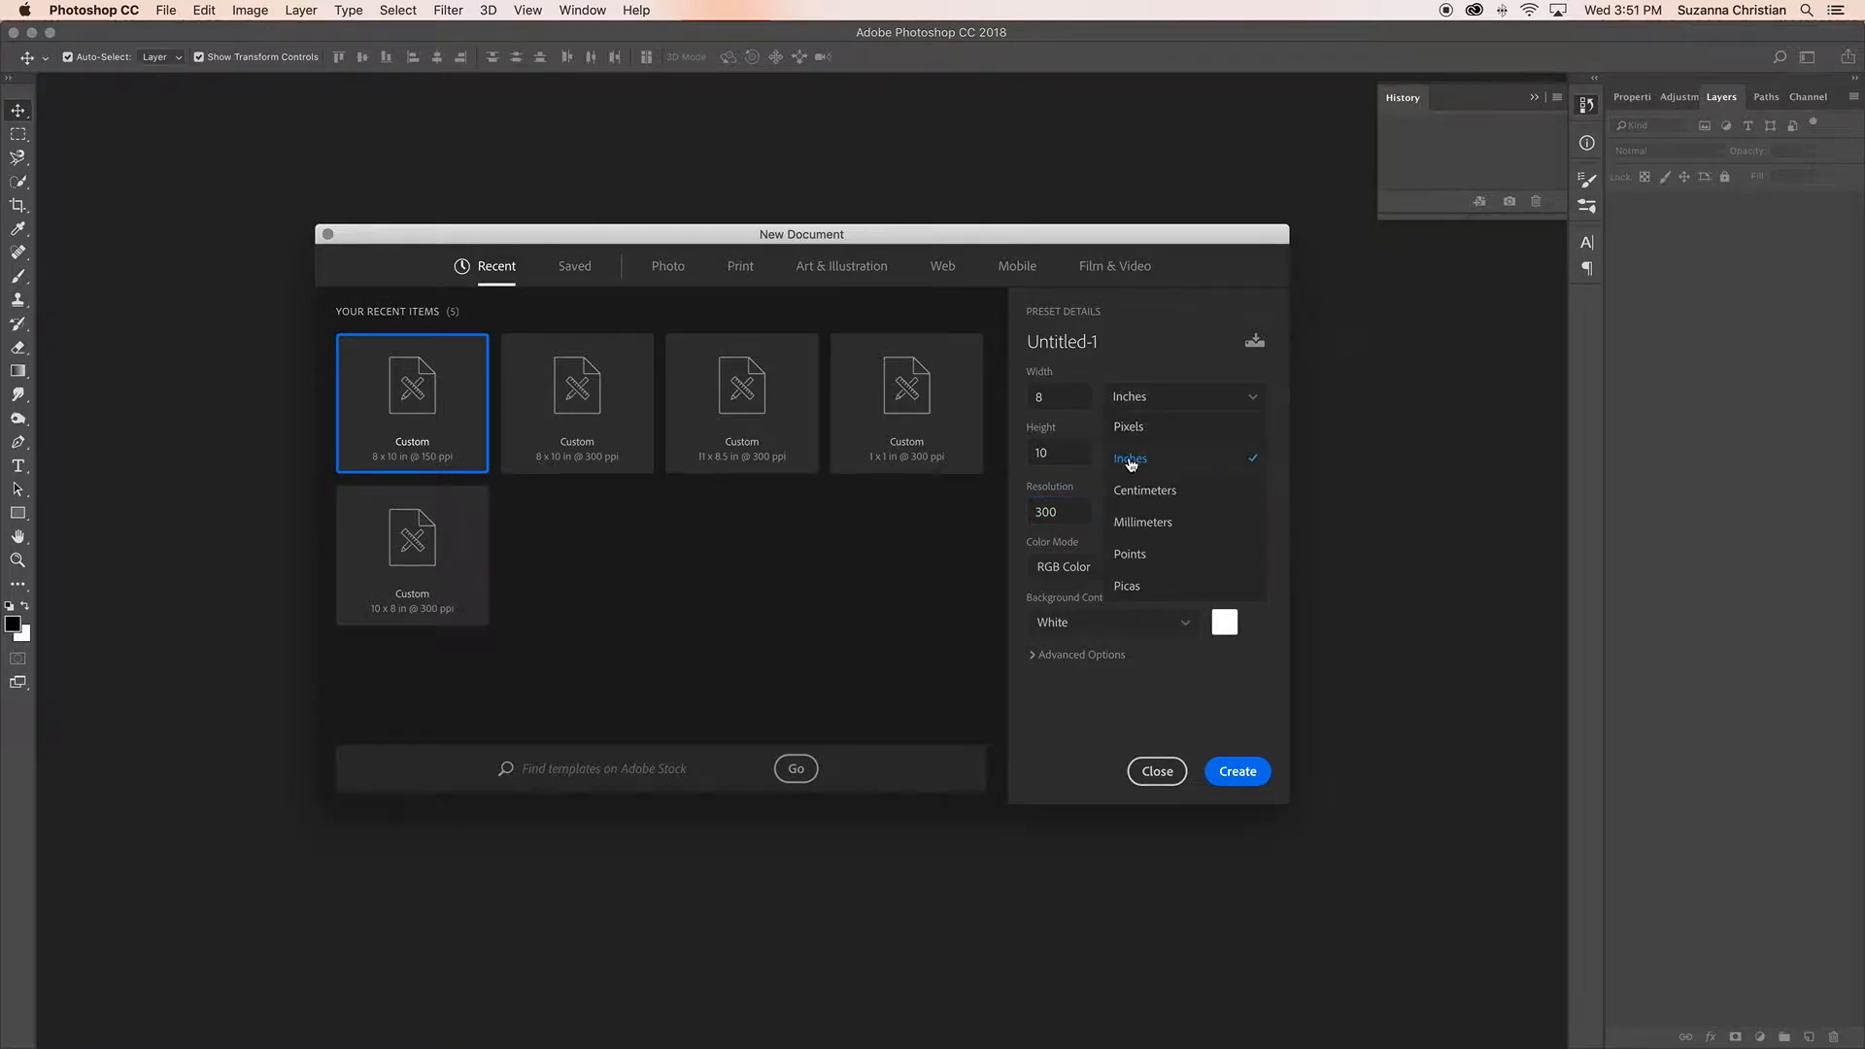
pyautogui.click(1140, 463)
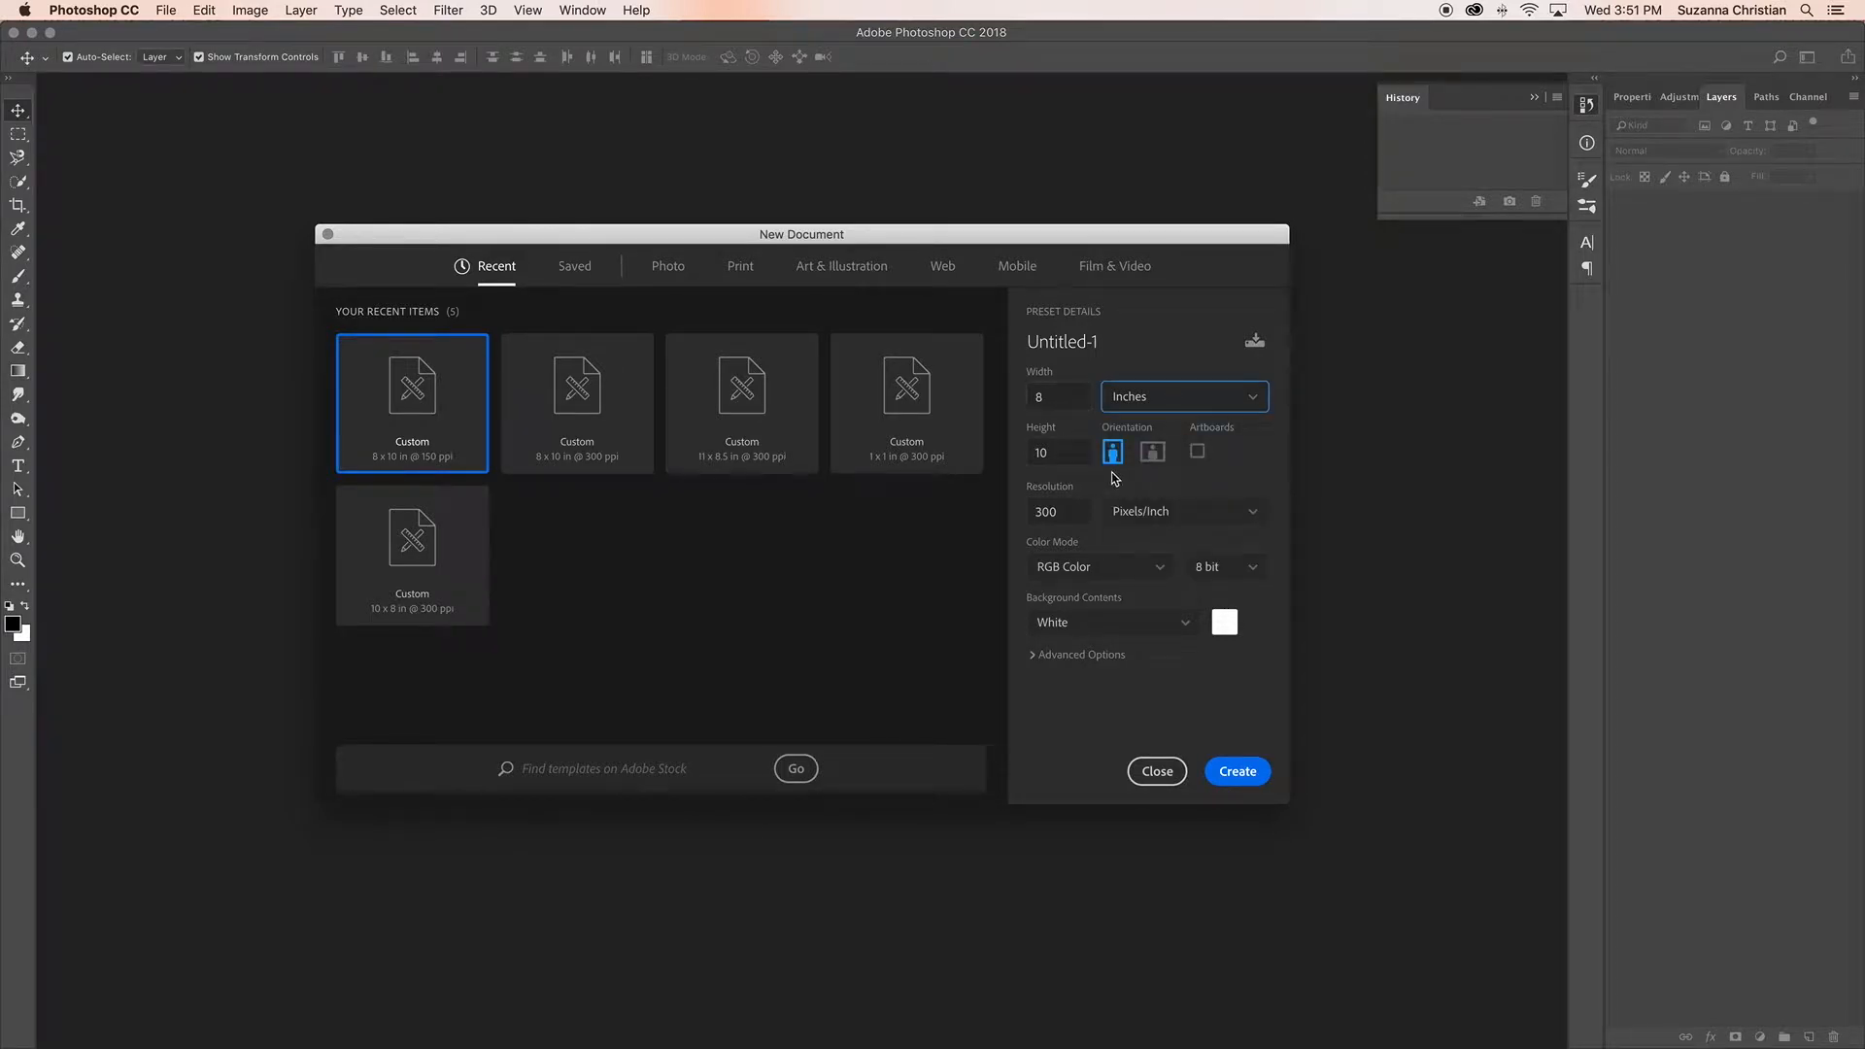
# Step: Set the 8 by 10 inch document to landscape orientation and create it
pyautogui.click(1153, 454)
pyautogui.click(1111, 453)
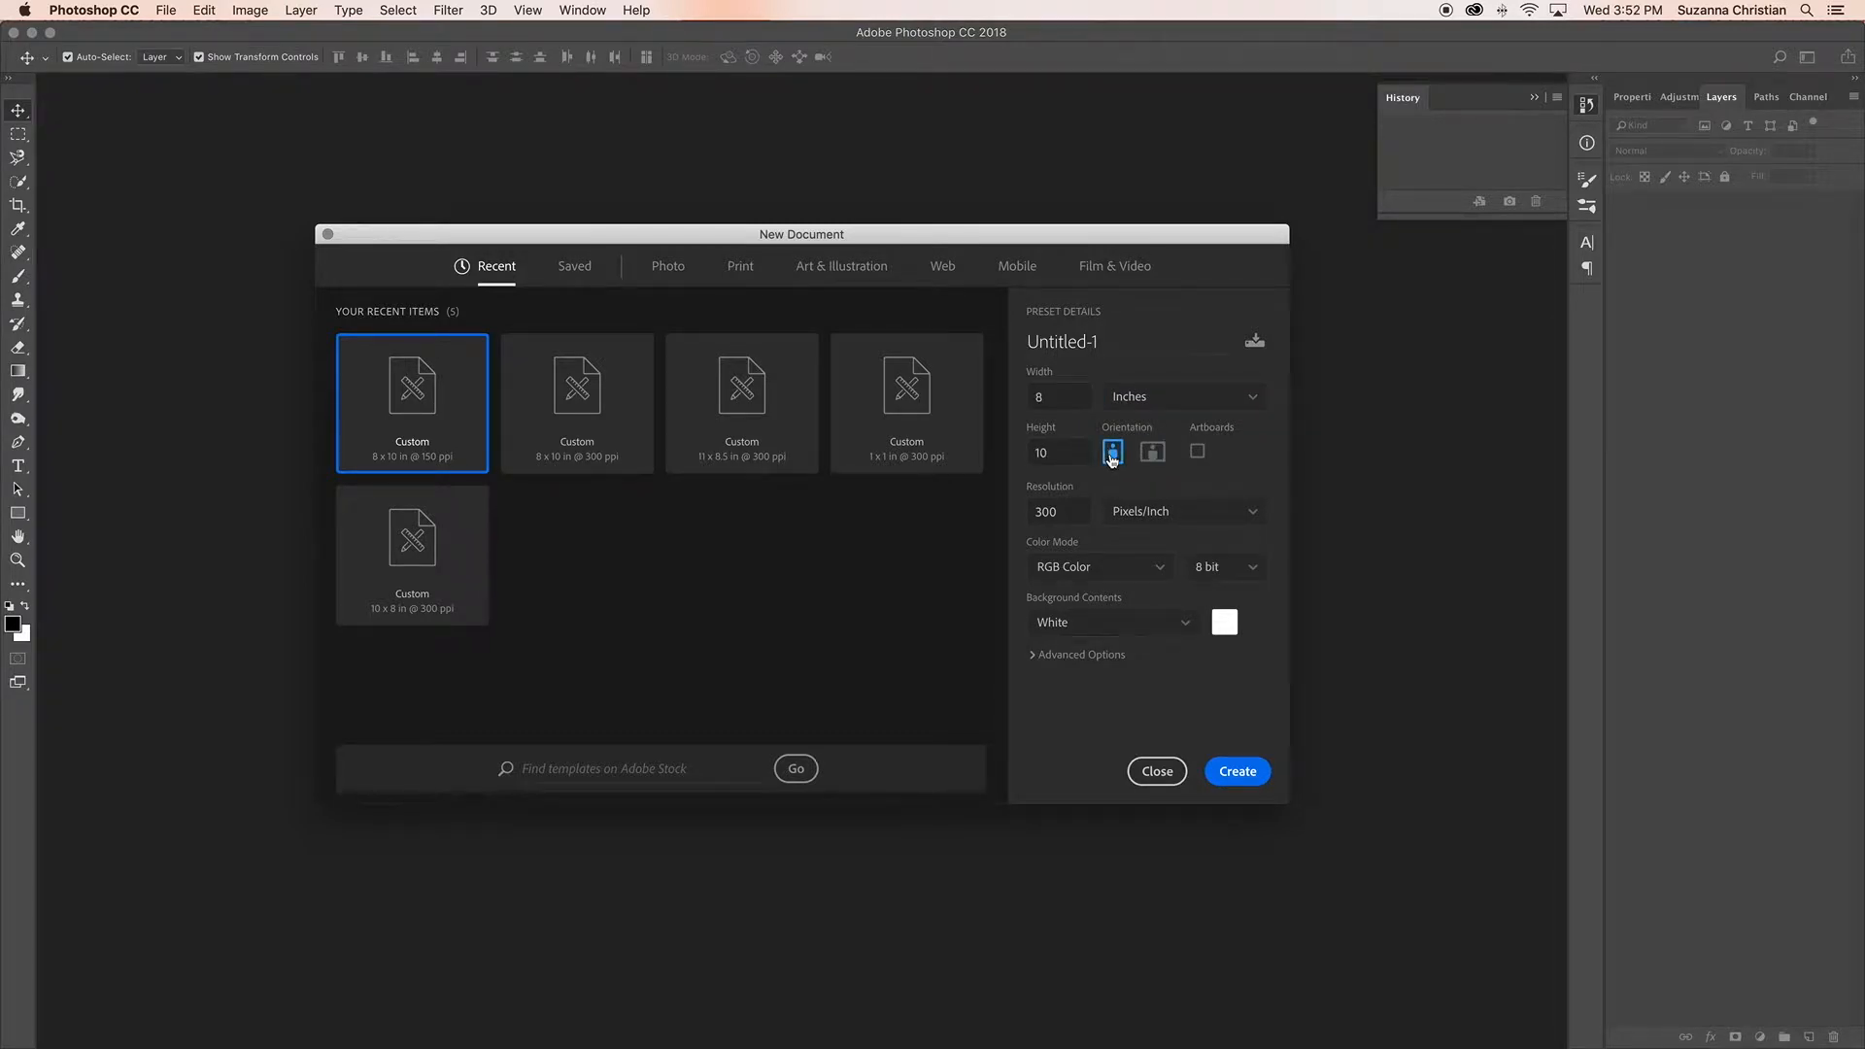
pyautogui.click(1152, 454)
pyautogui.click(1232, 773)
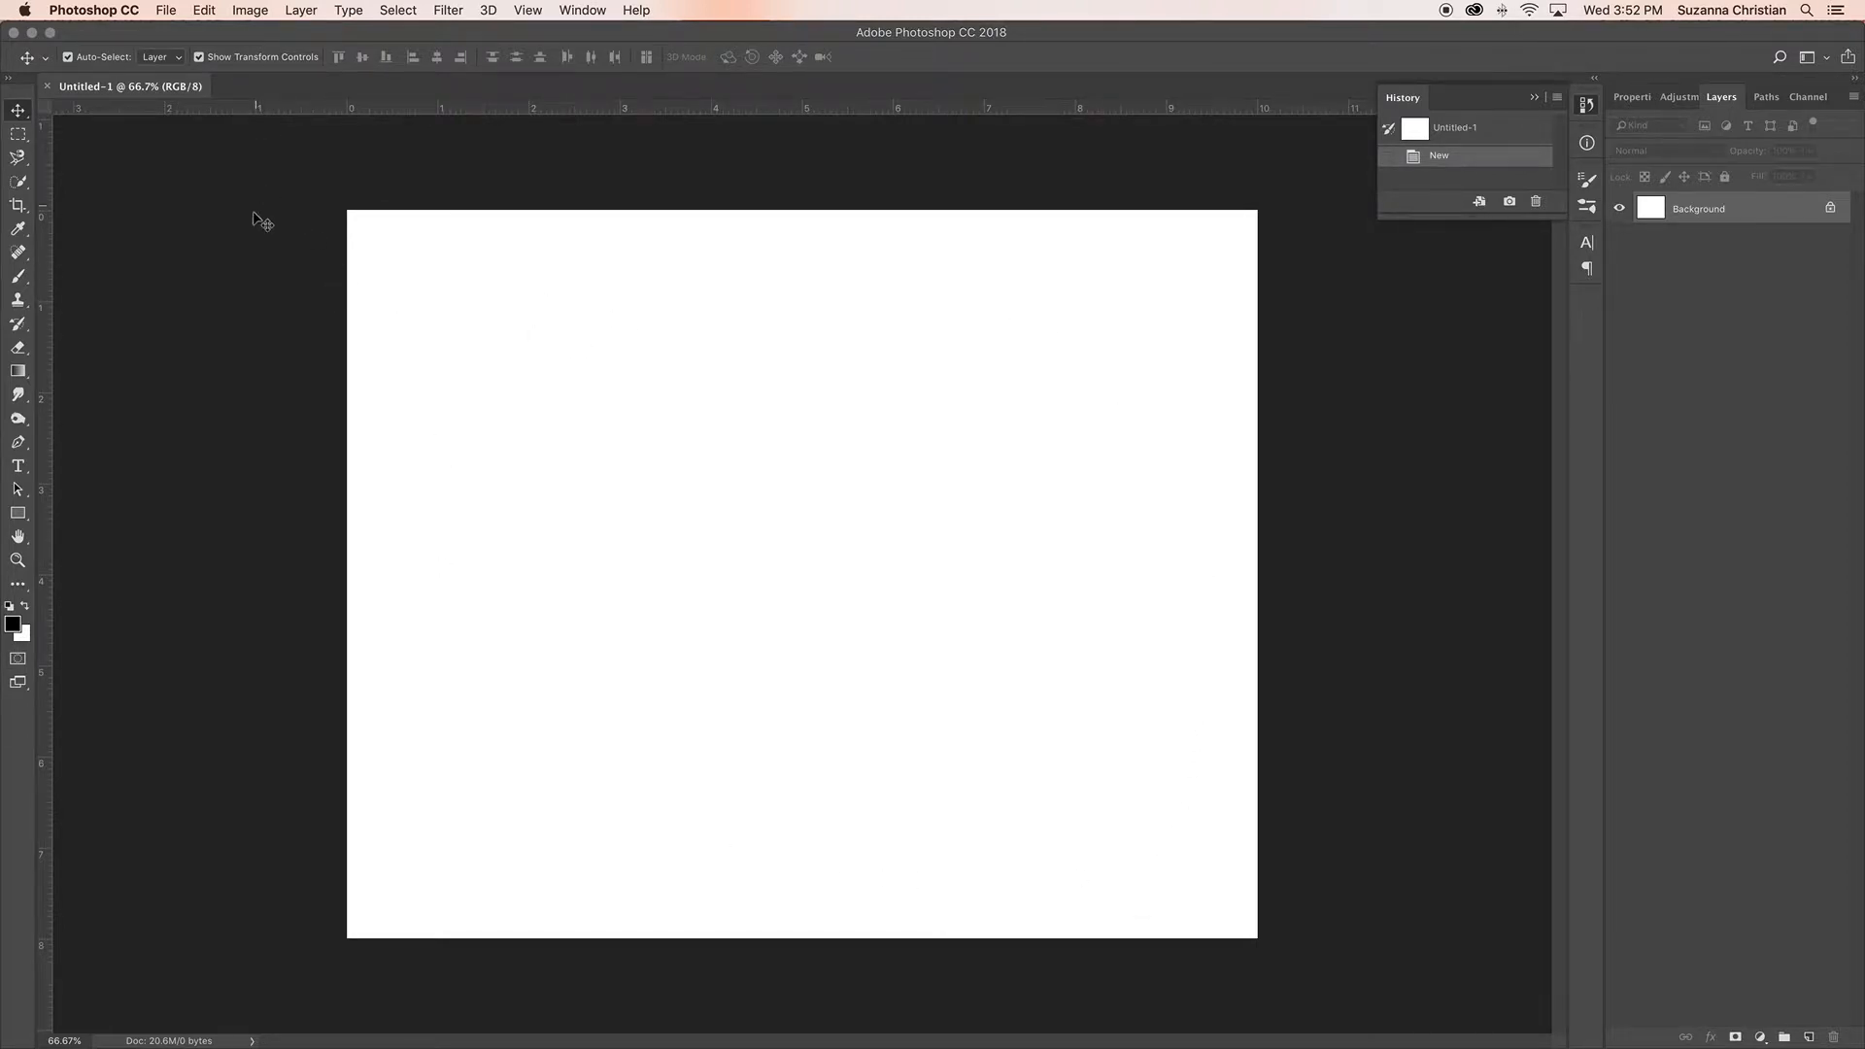
# Step: Start saving the document under a new name in Documents > YOUR BLOCK > YOUR NAME > Blending Modes Example
pyautogui.click(170, 14)
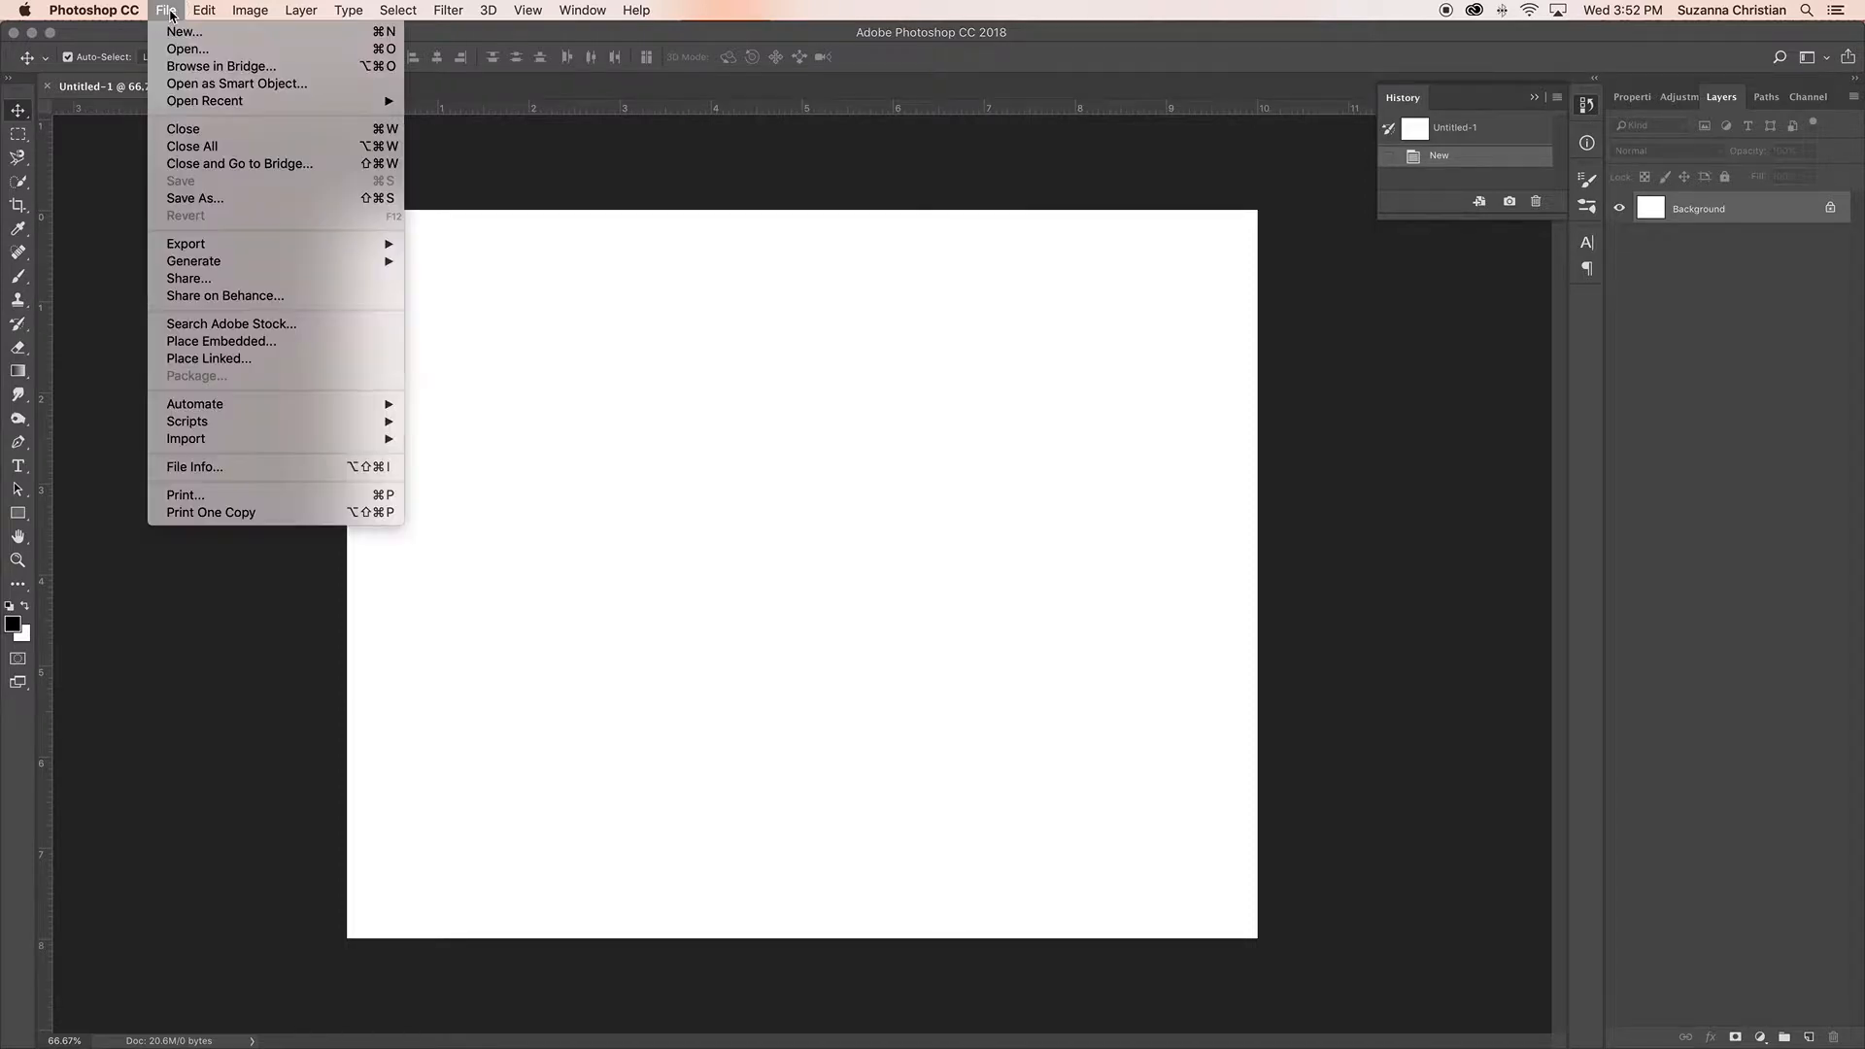
pyautogui.click(204, 204)
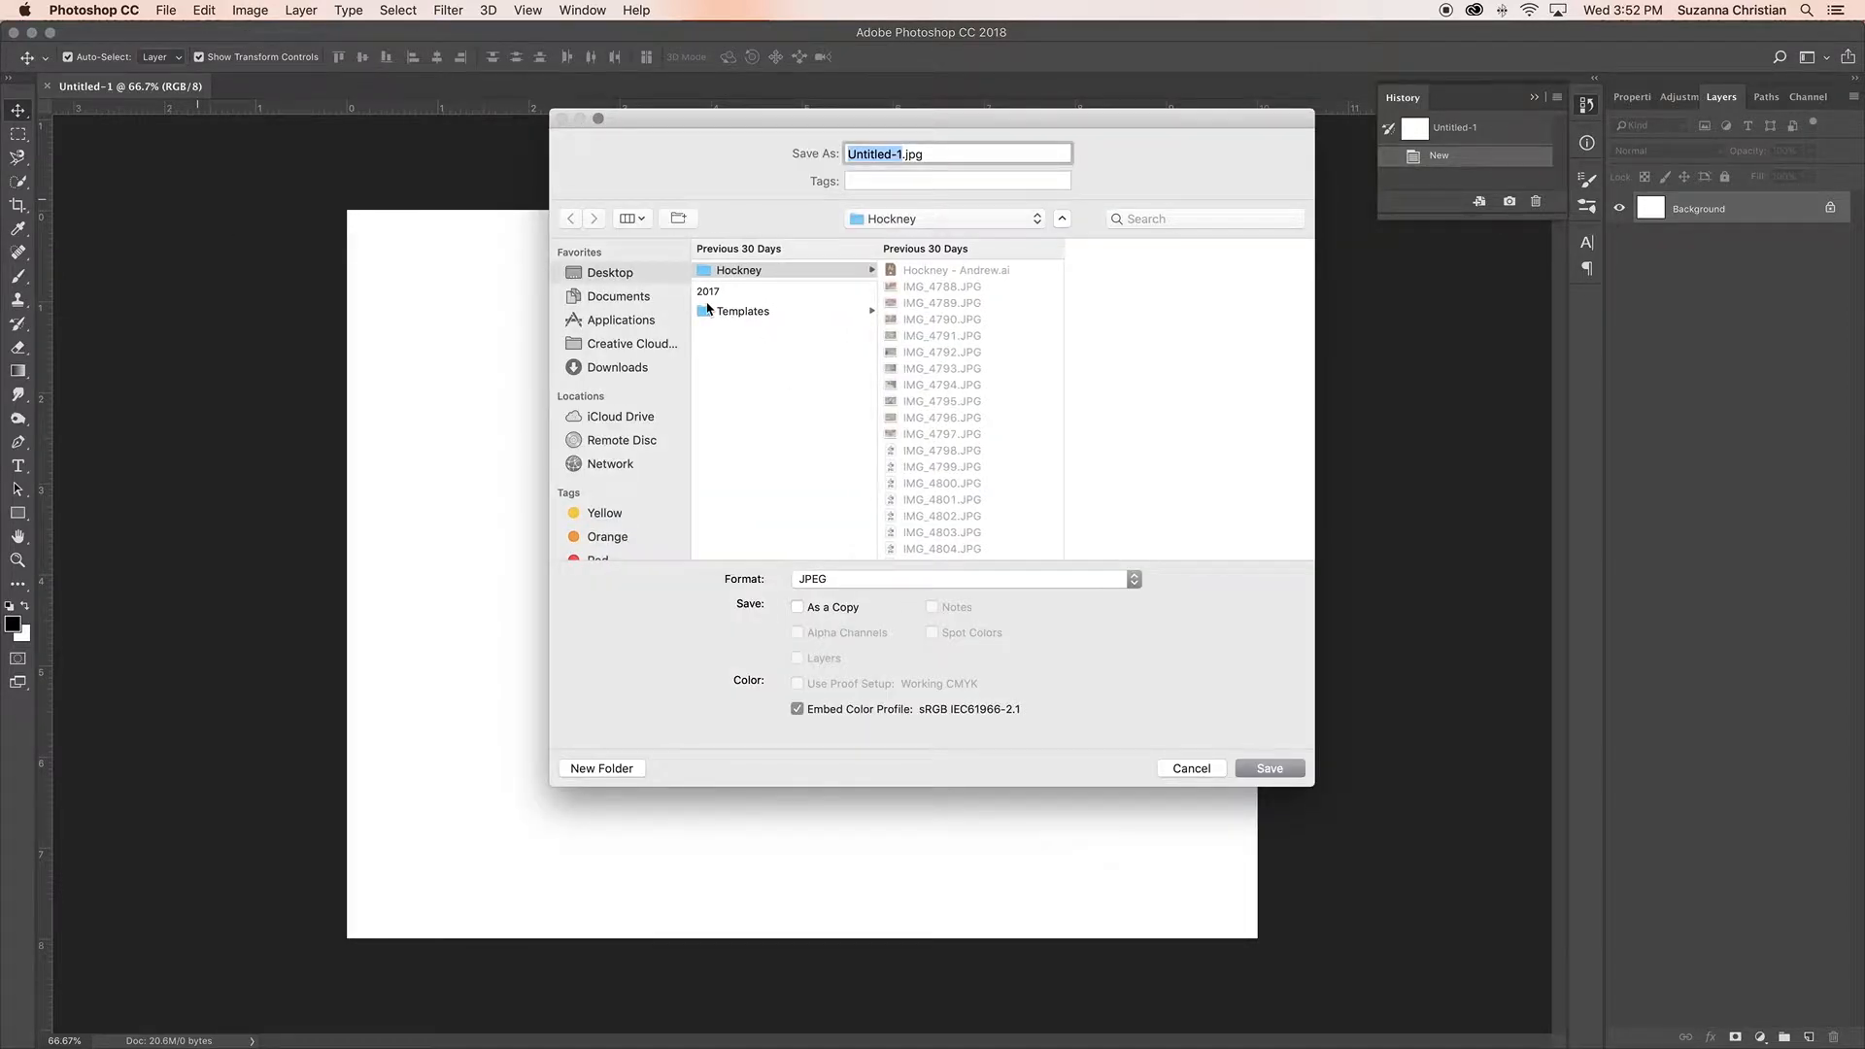
pyautogui.click(625, 303)
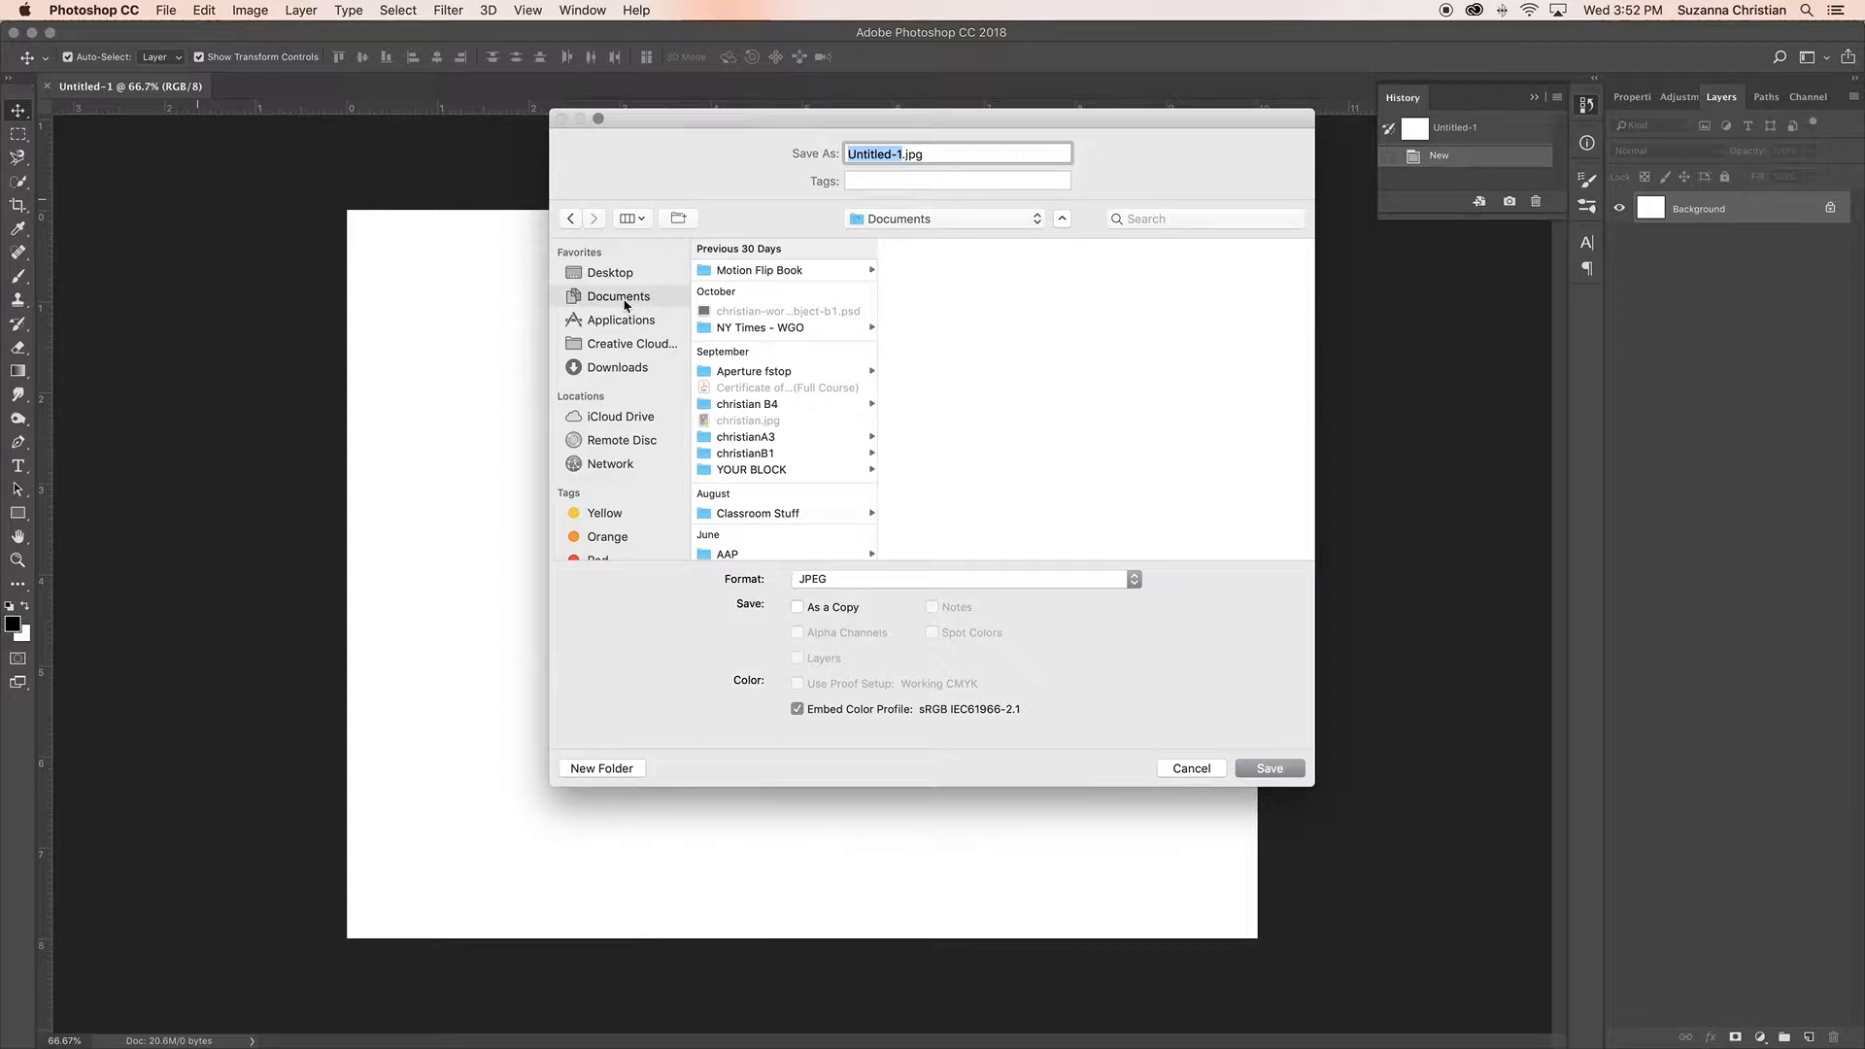
pyautogui.scroll(-5, 776, 396)
pyautogui.scroll(5, 774, 437)
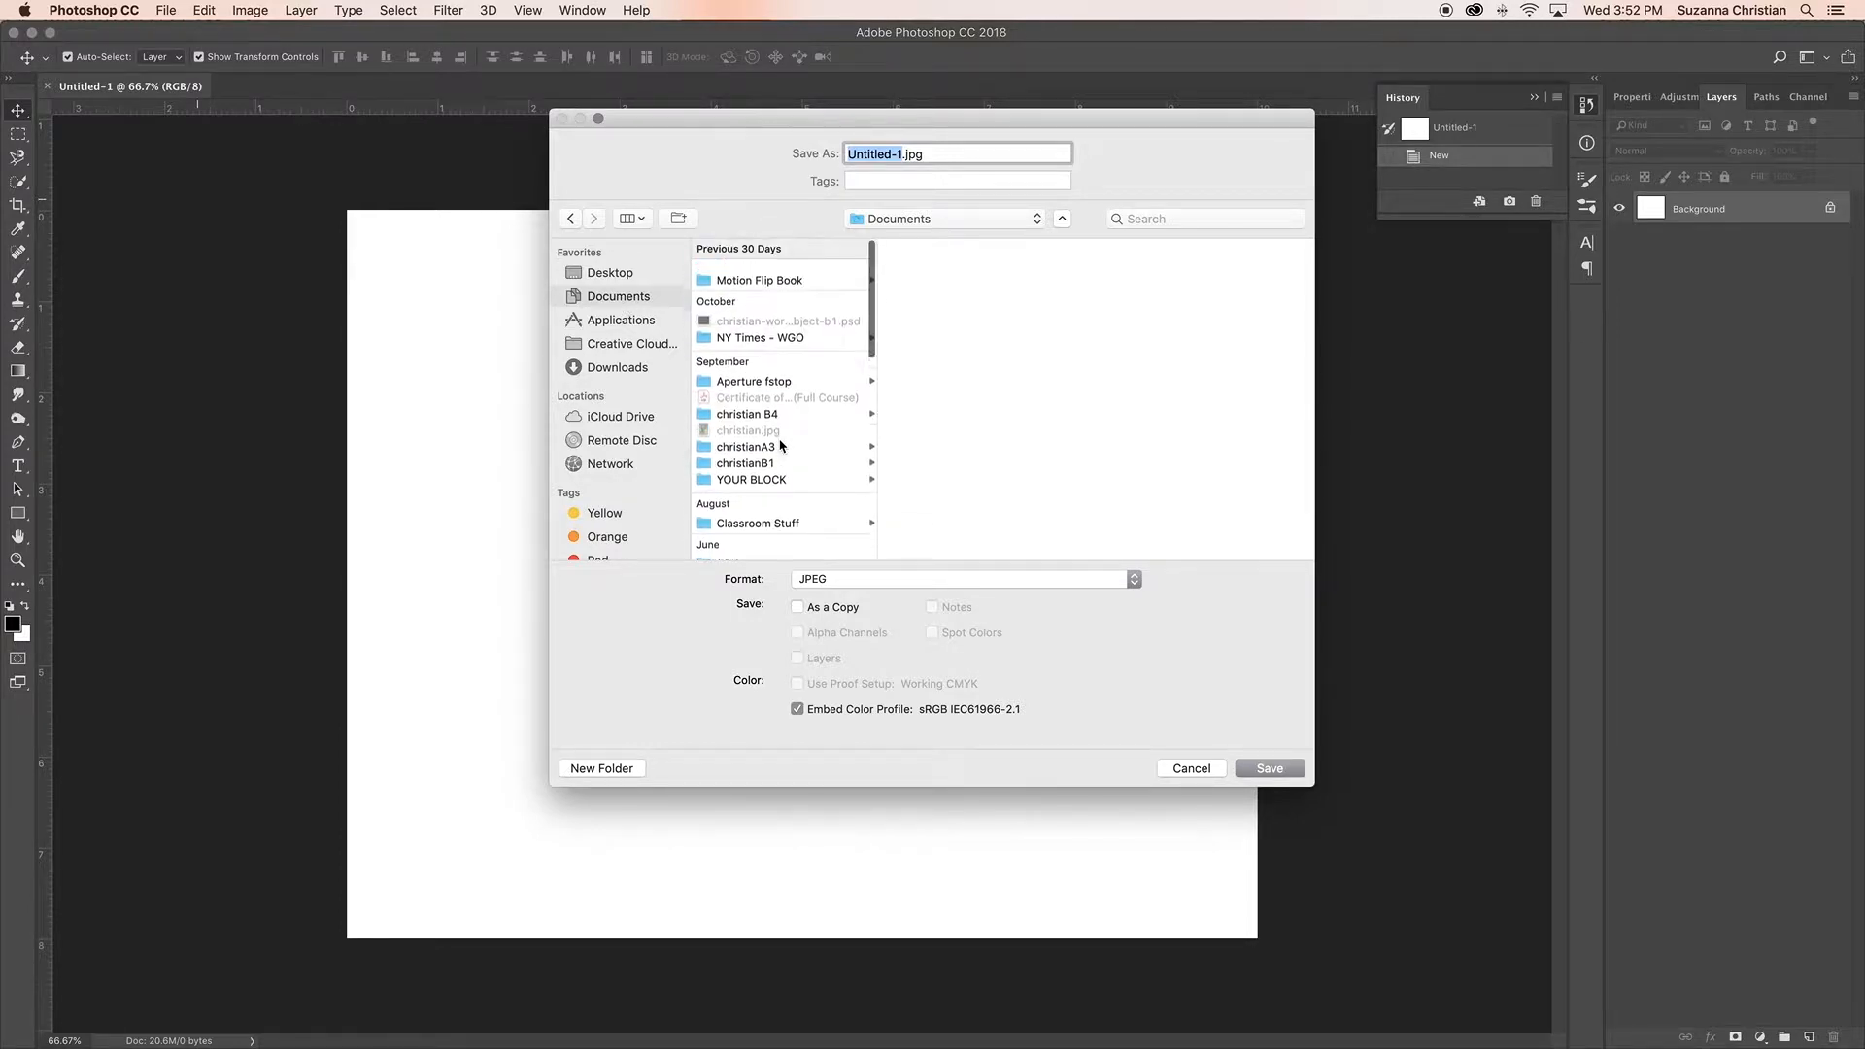
pyautogui.click(770, 472)
pyautogui.click(956, 280)
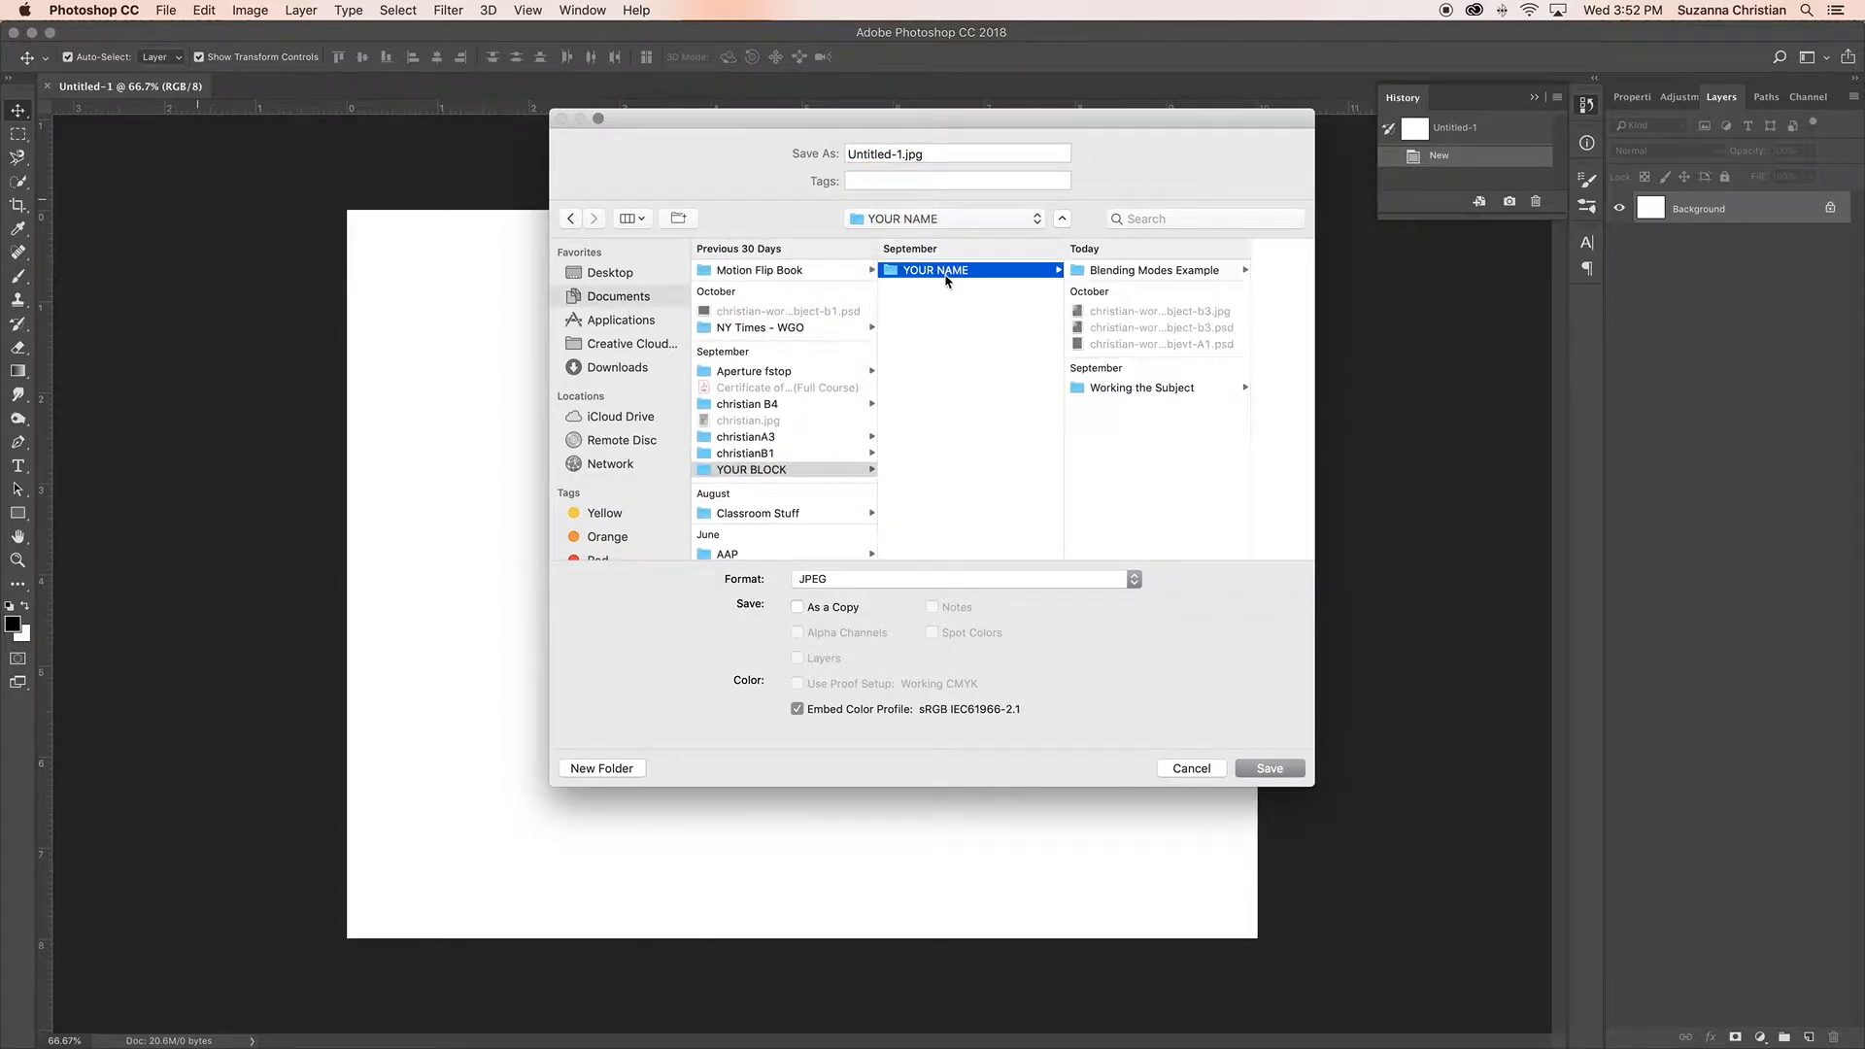
pyautogui.click(1139, 280)
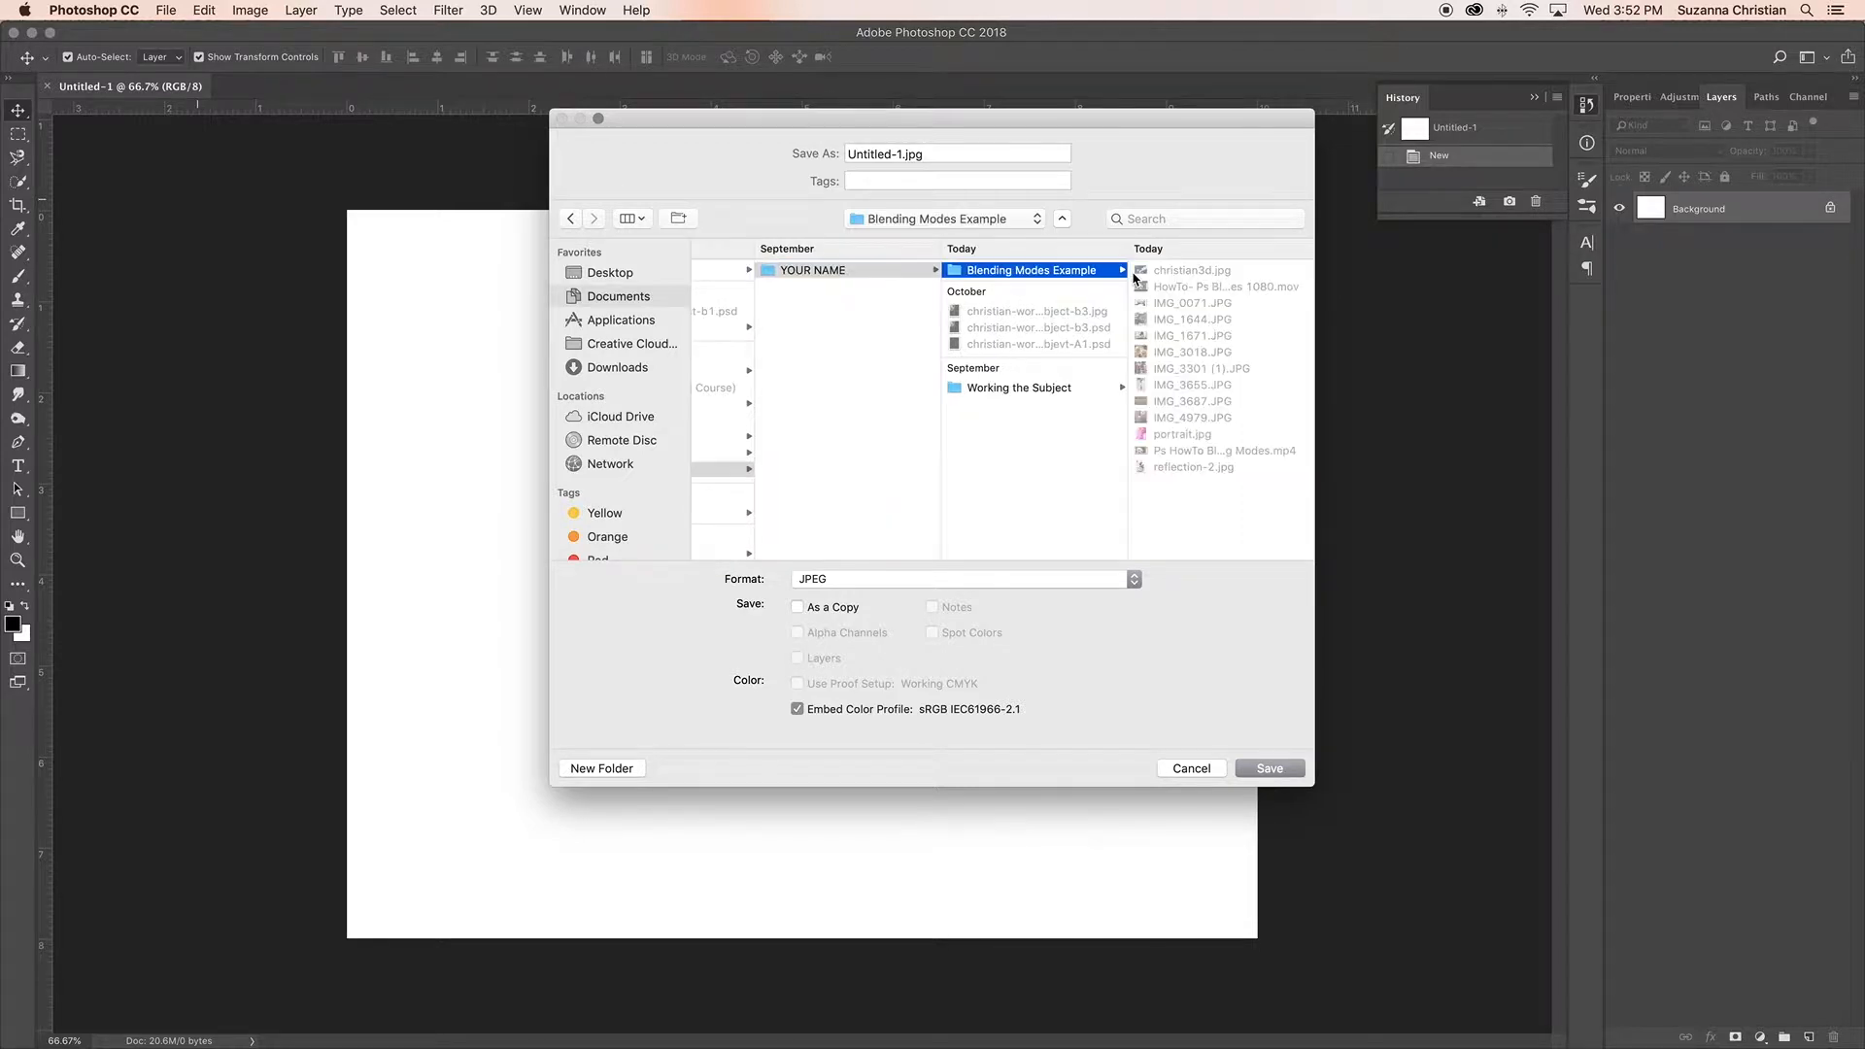
# Step: Name the file with the author's surname followed by "-blendingmodes-A1-1"
pyautogui.click(903, 154)
pyautogui.moveTo(904, 154); pyautogui.dragTo(820, 155)
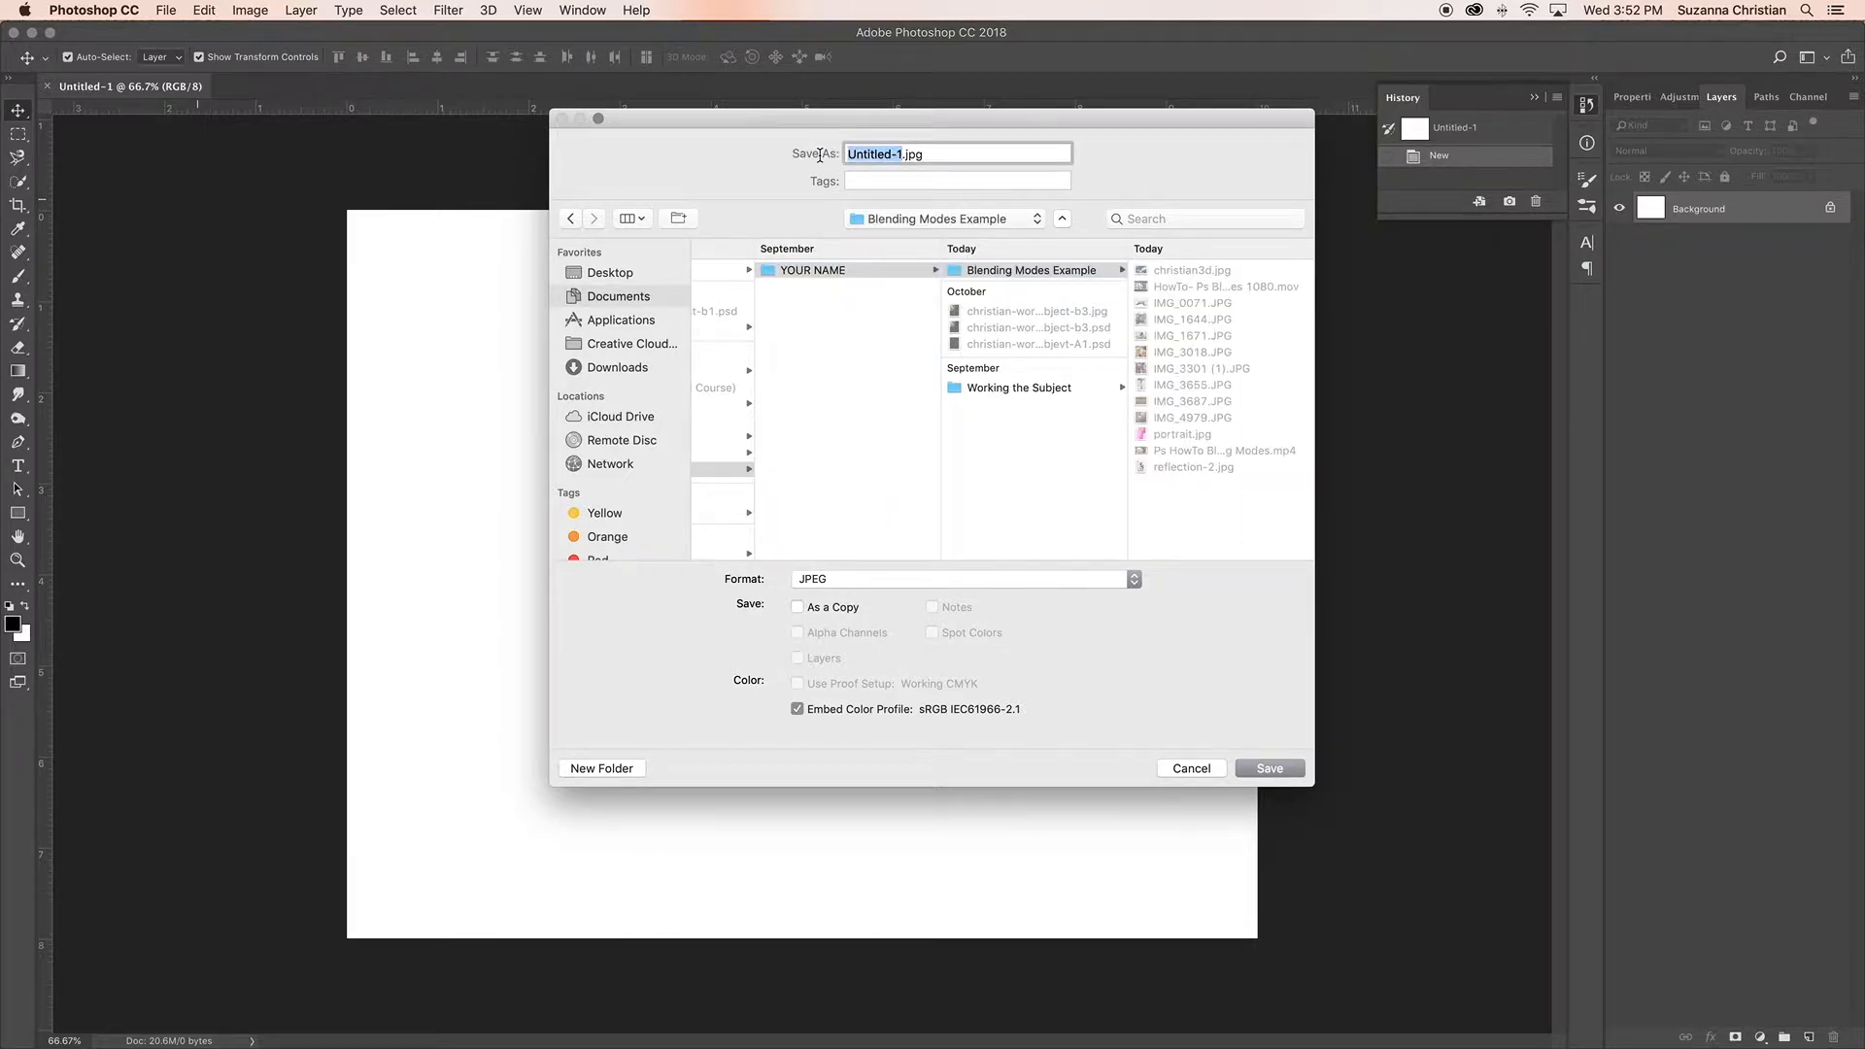
pyautogui.write('christian-blendingmodes-A1')
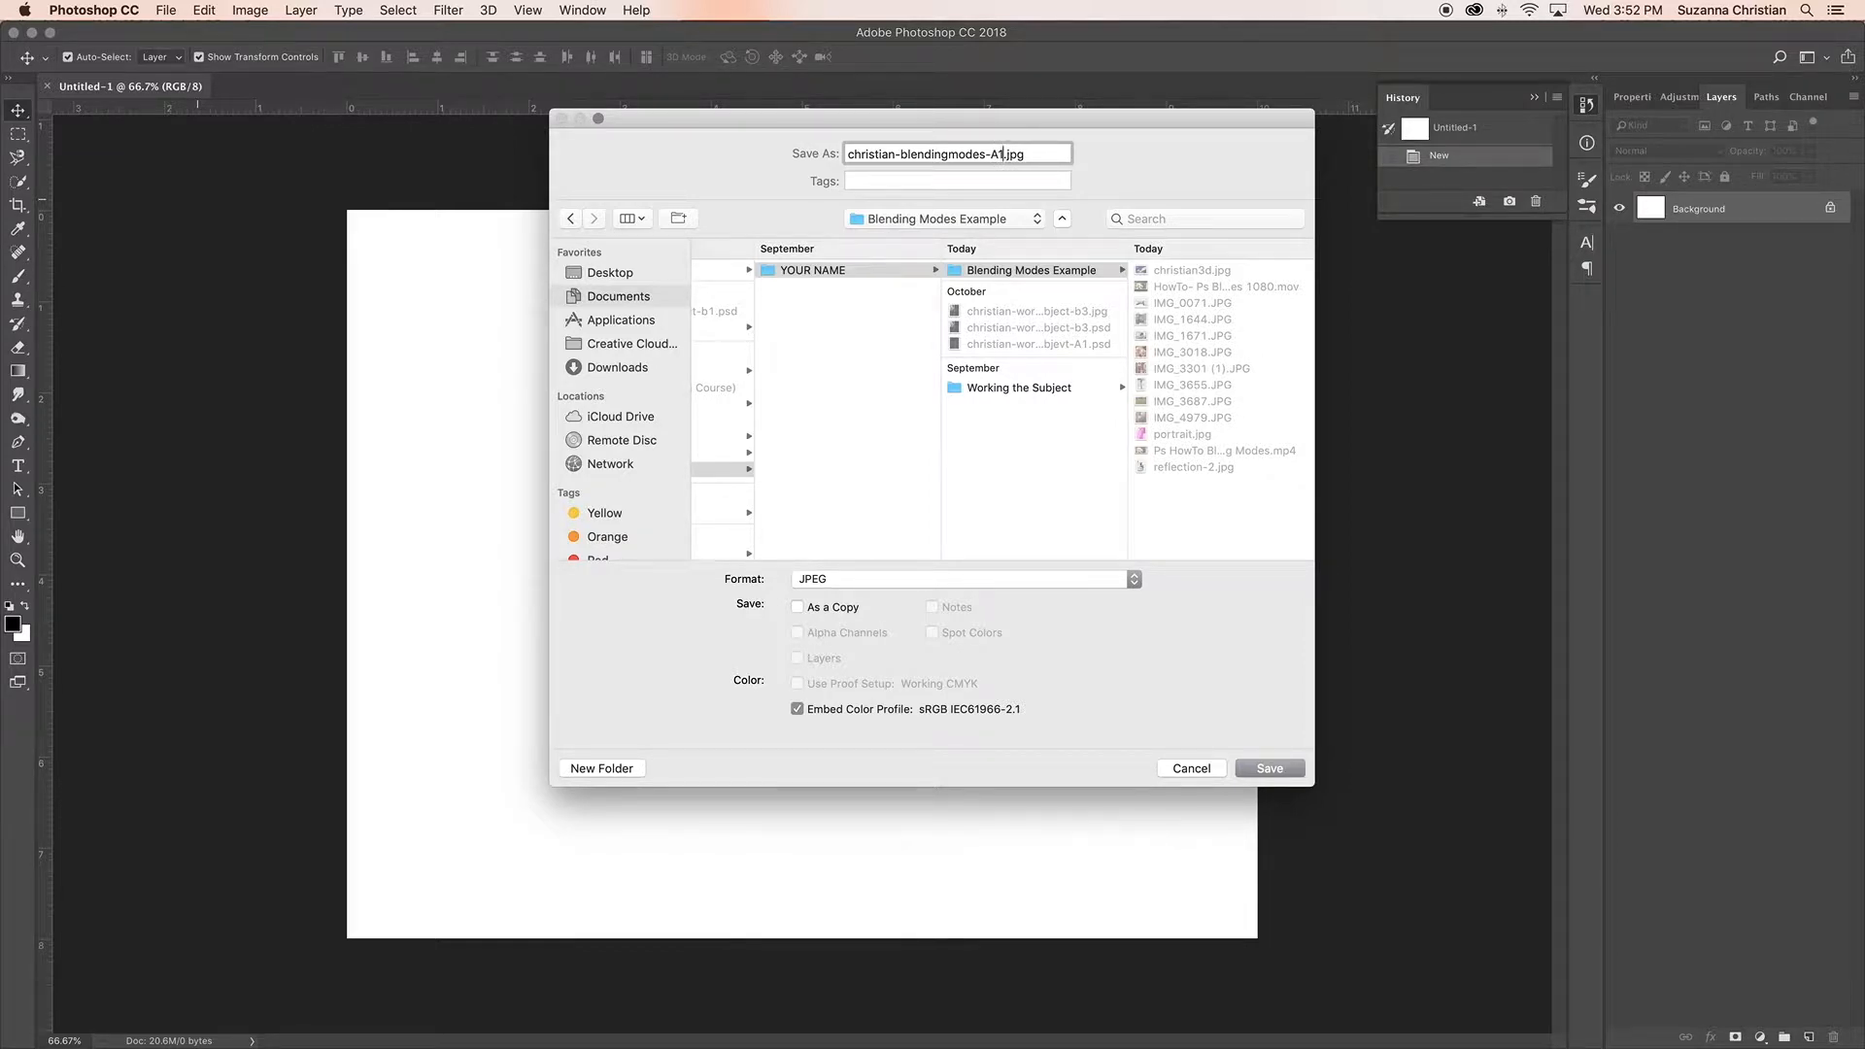
pyautogui.write('-1')
# Step: Set the file format to Photoshop and save the document
pyautogui.click(1134, 580)
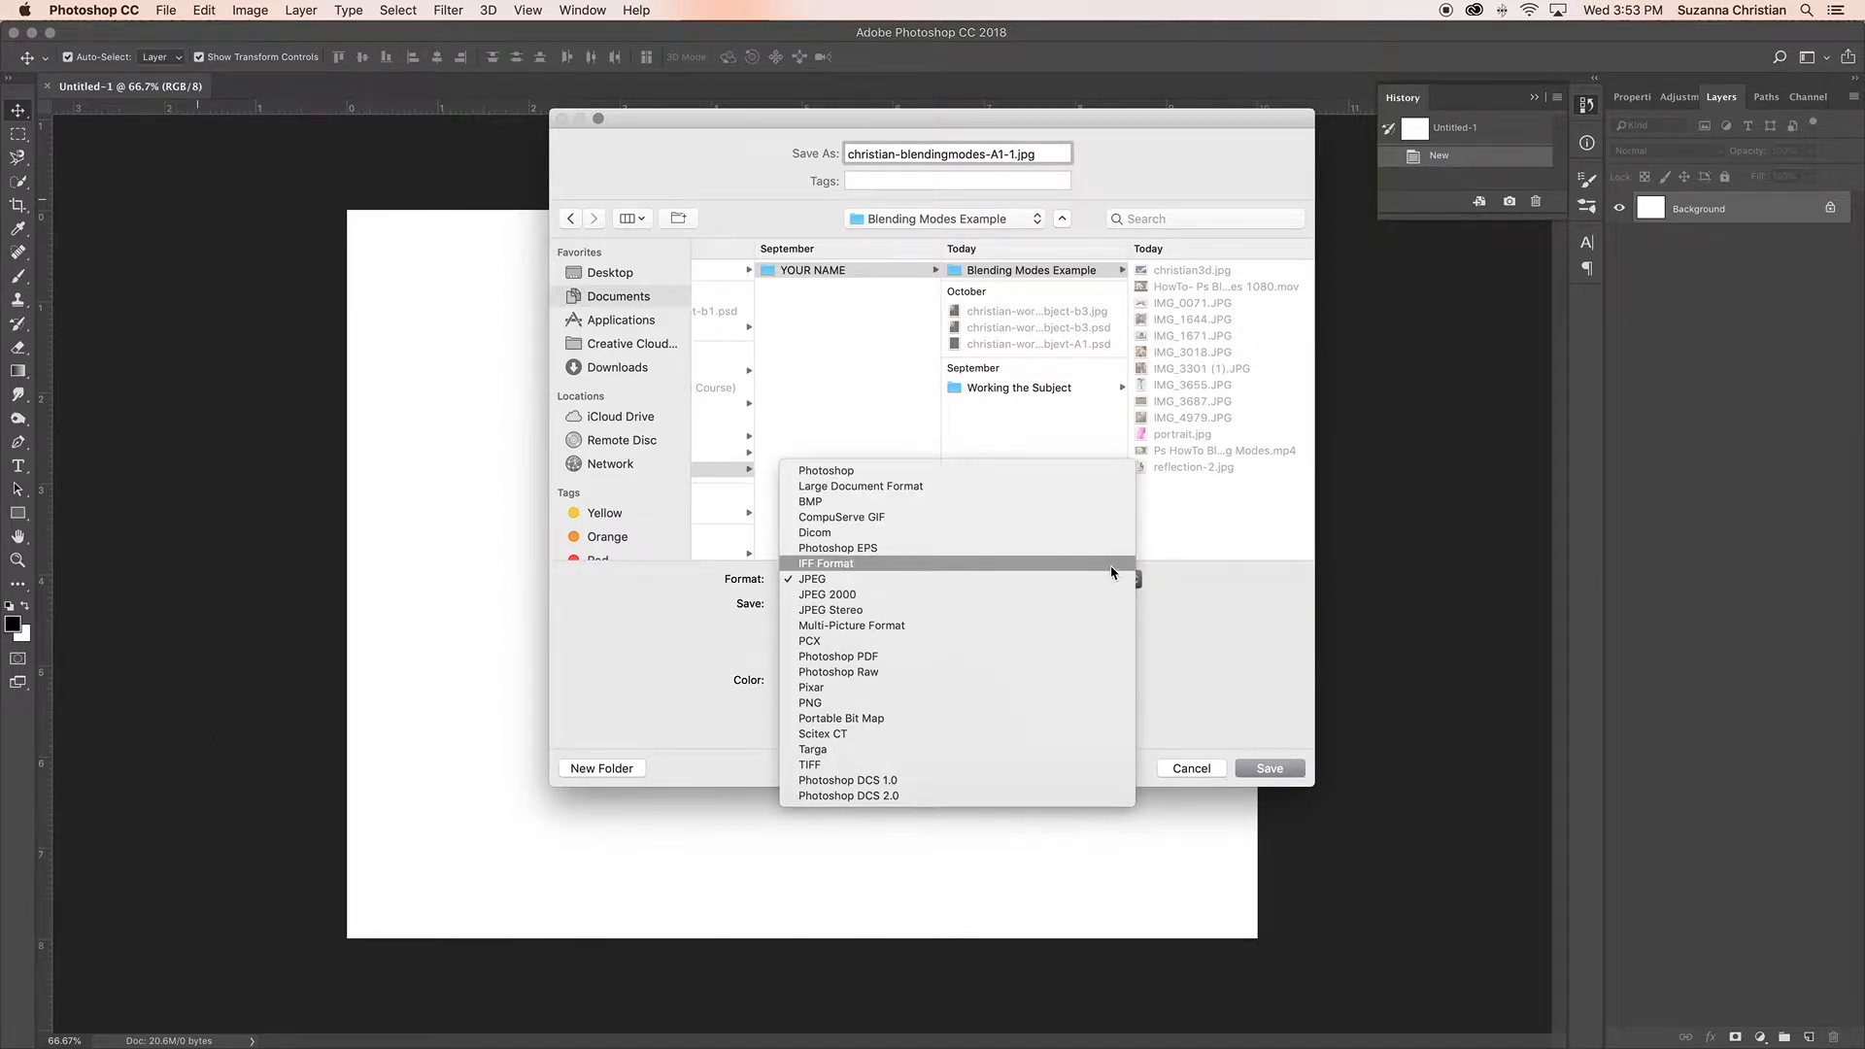
pyautogui.click(1101, 472)
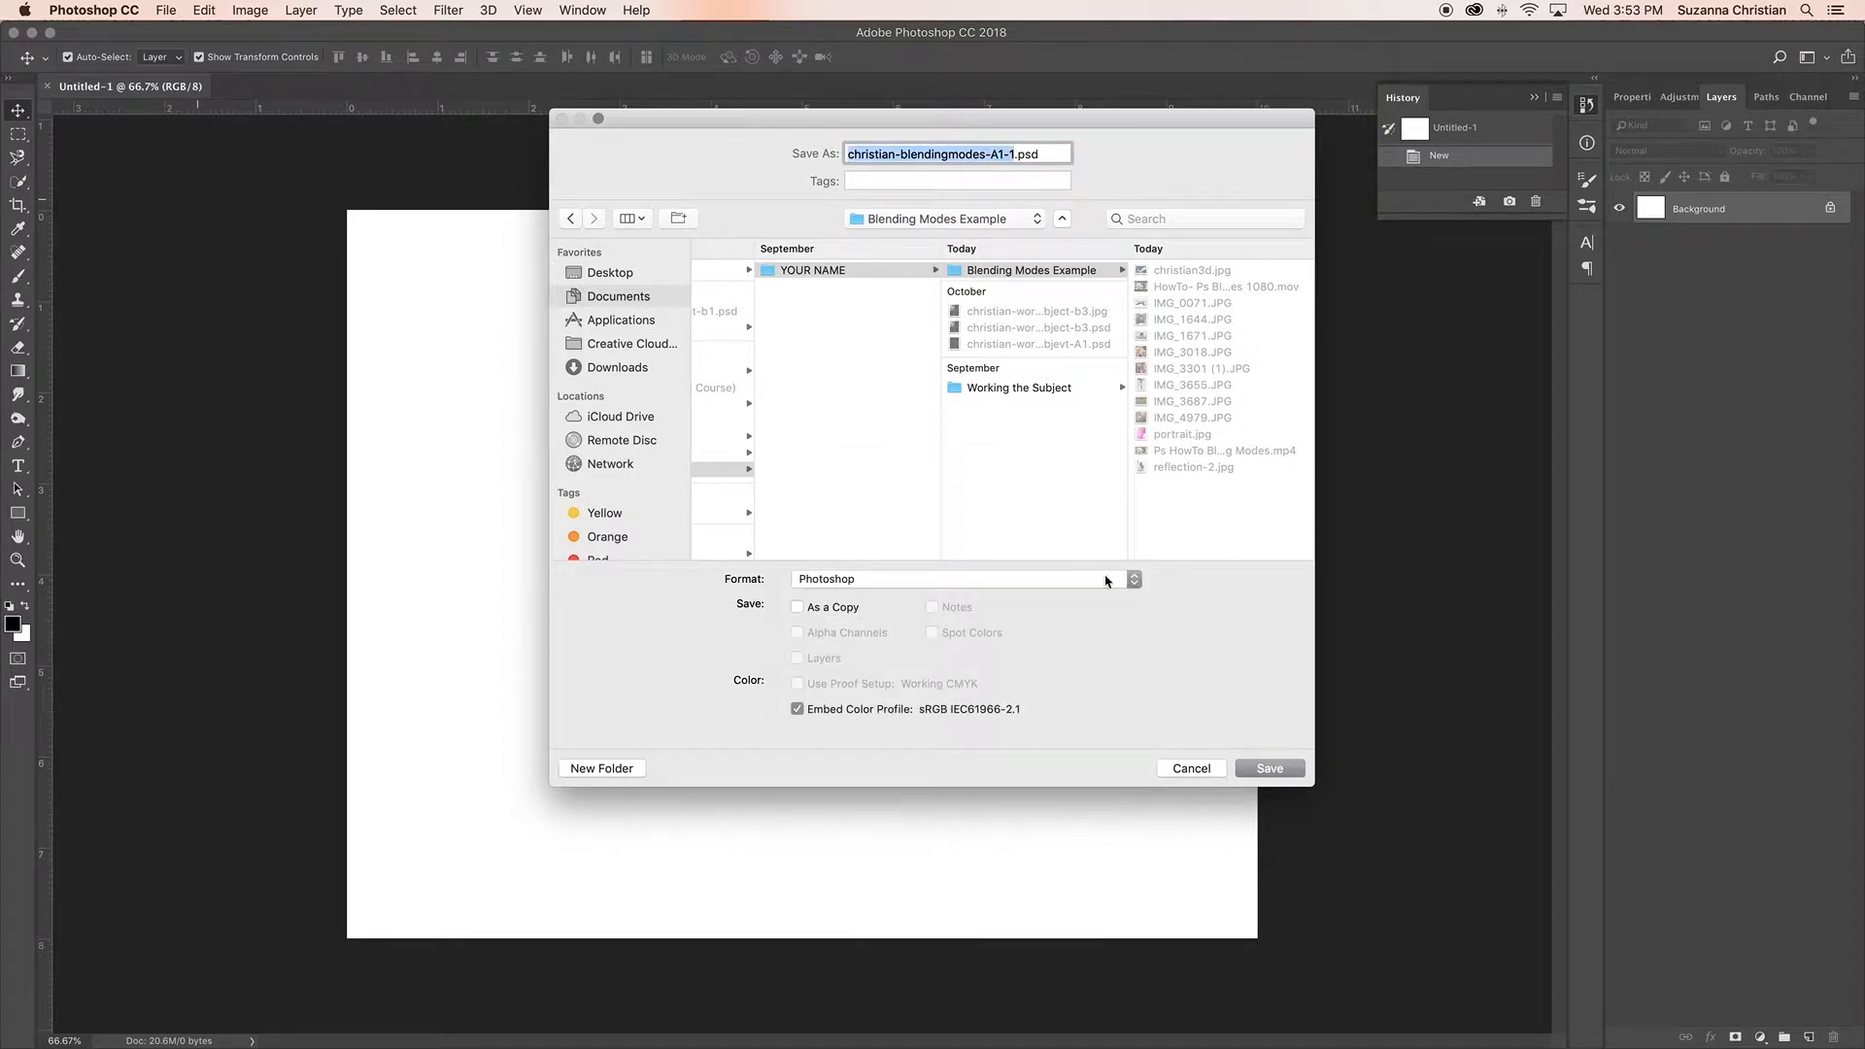
pyautogui.click(1130, 580)
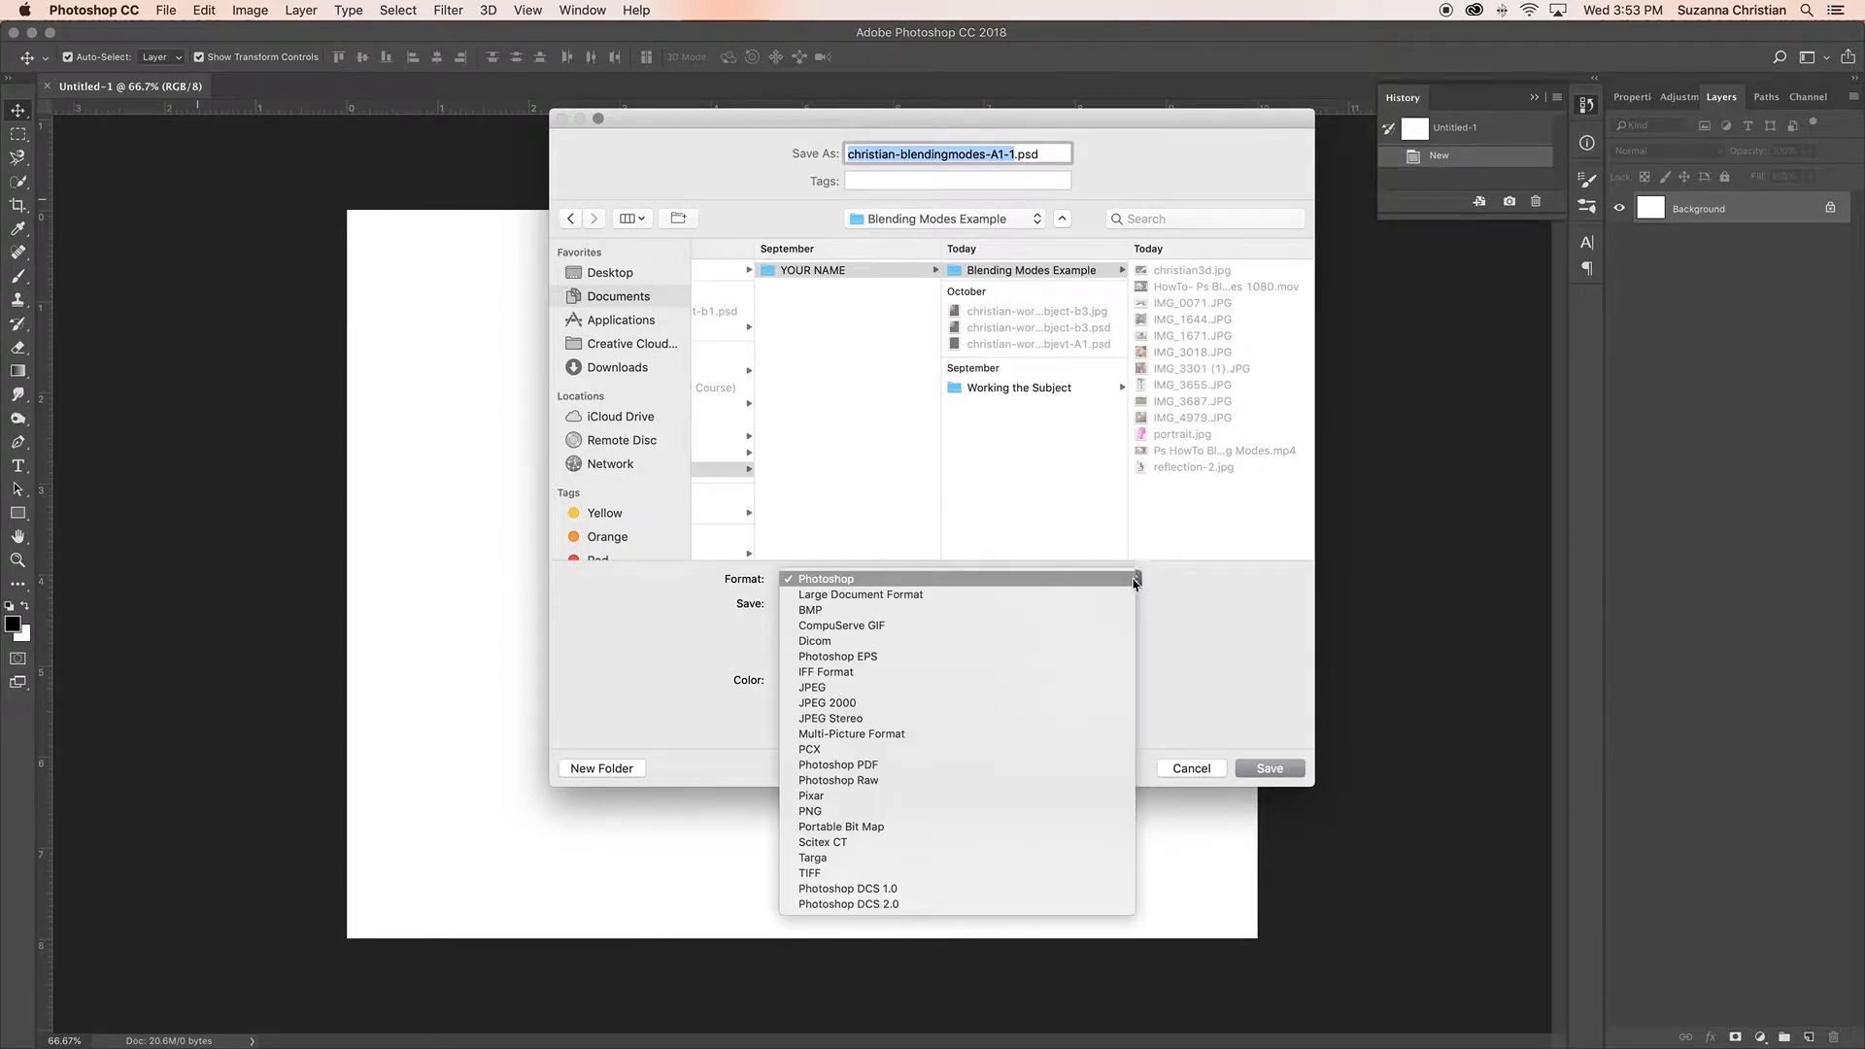
pyautogui.click(1127, 581)
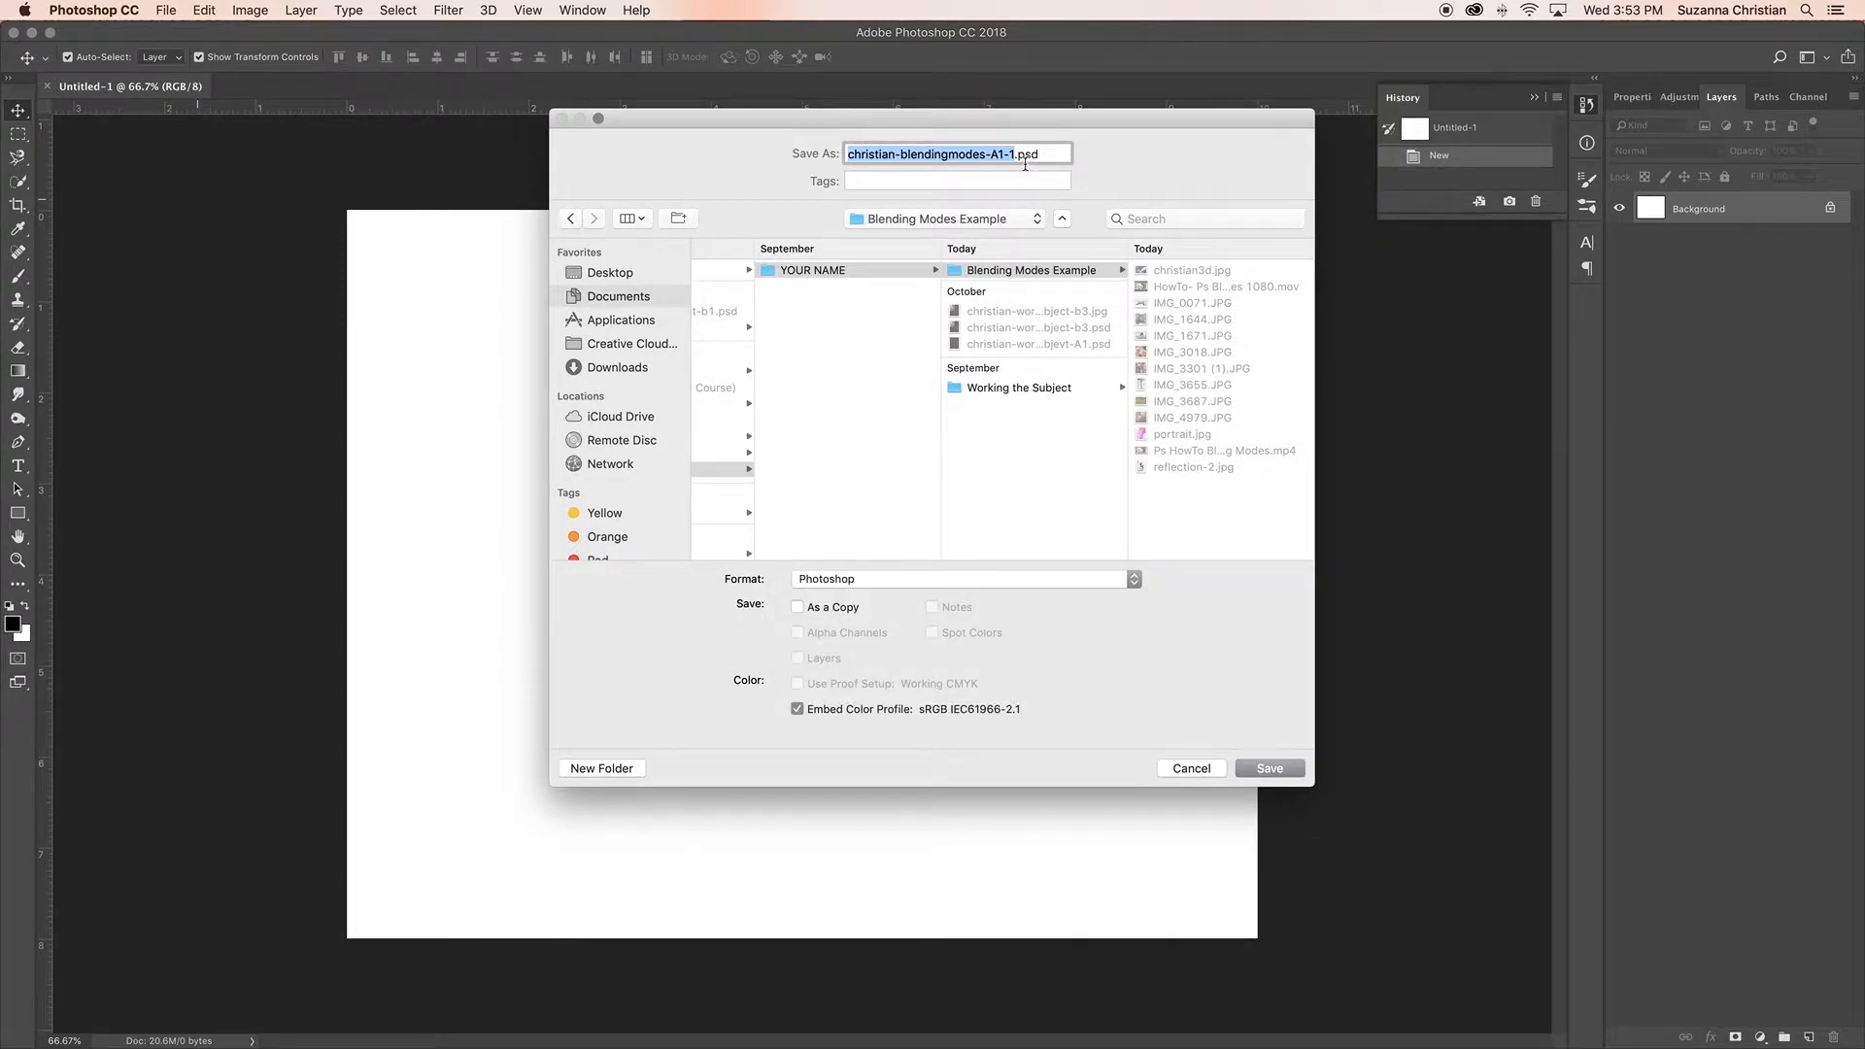
pyautogui.click(1117, 579)
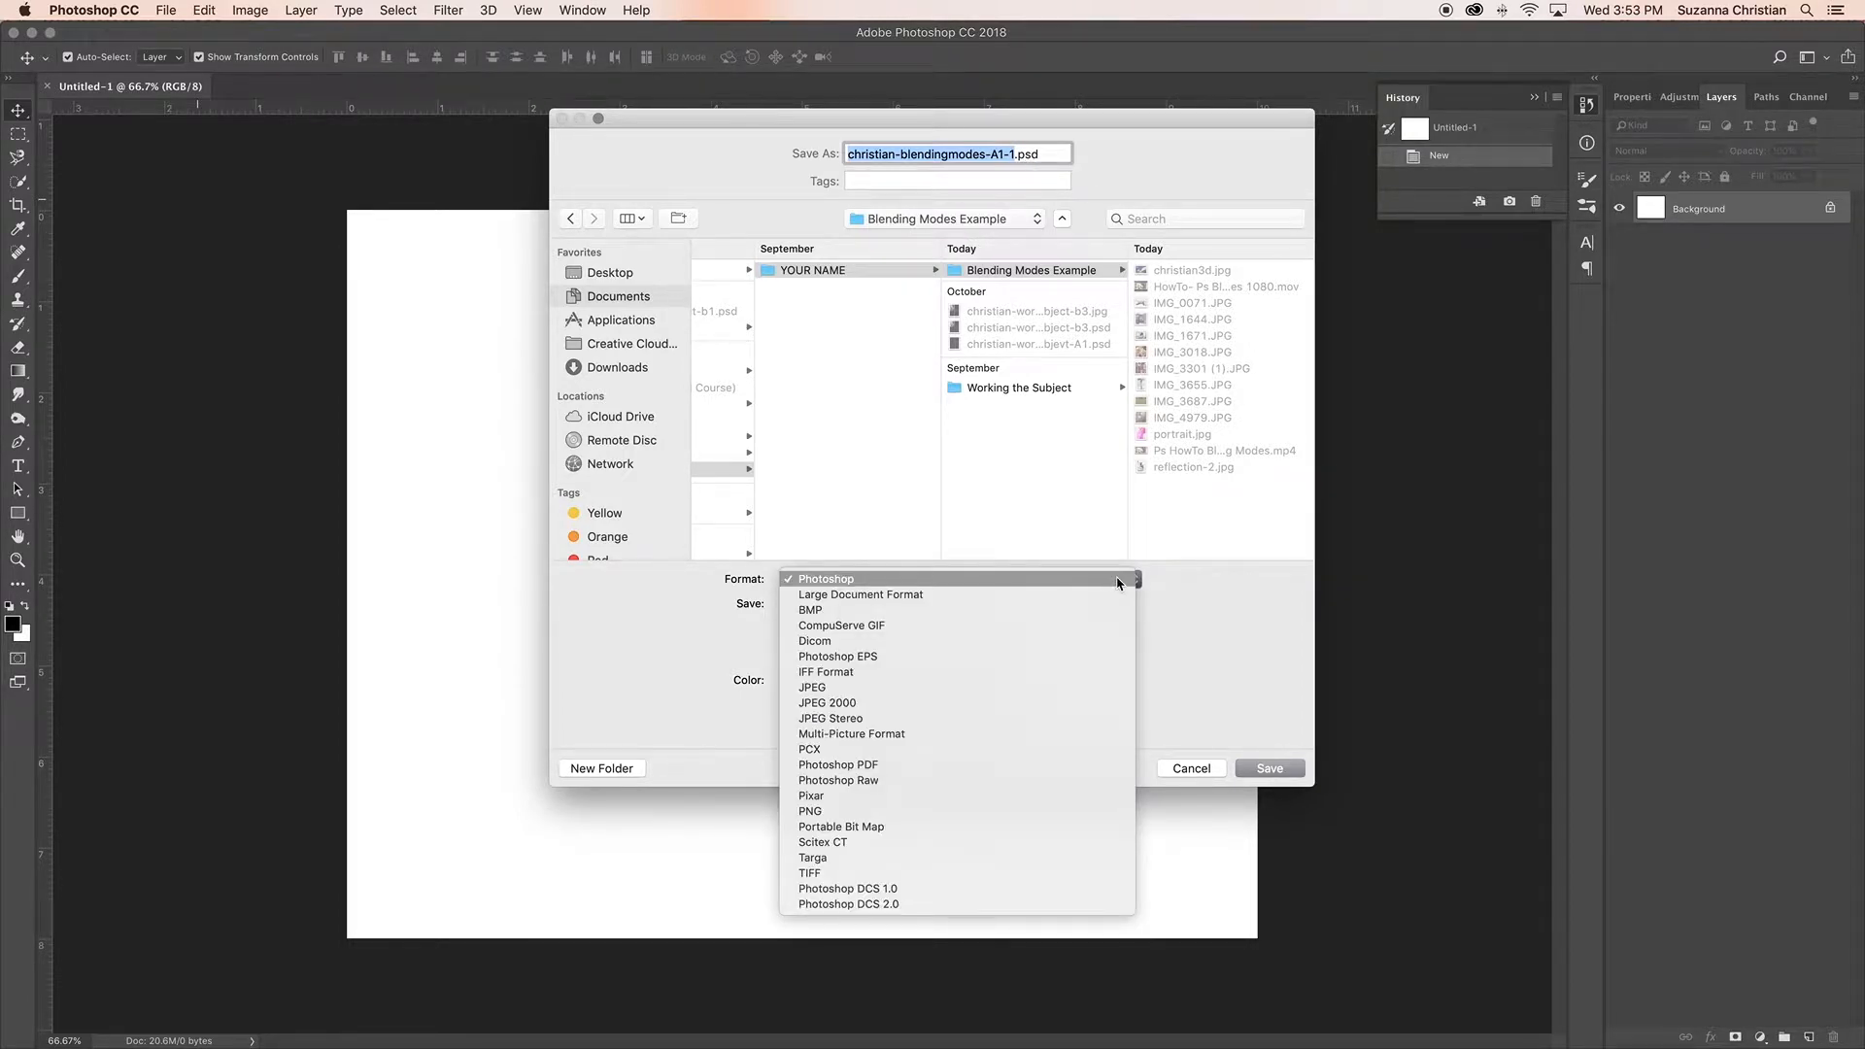
pyautogui.click(1117, 580)
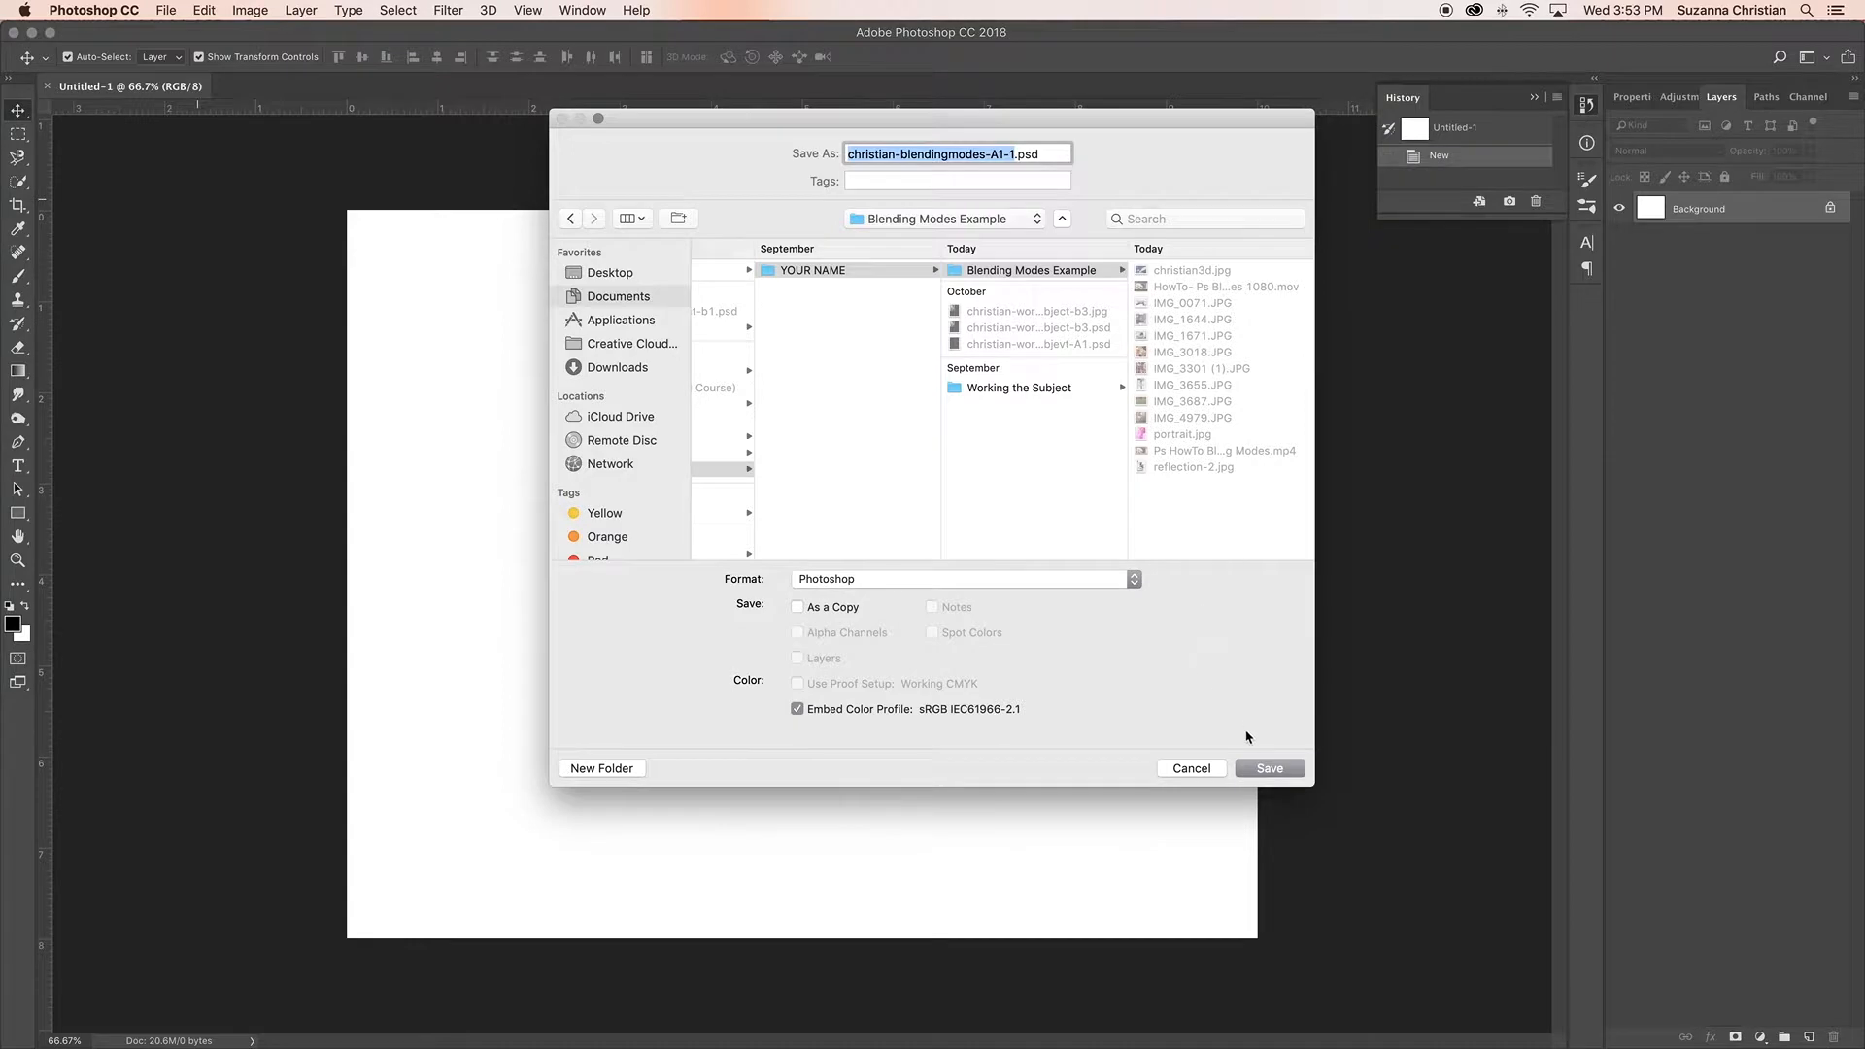
pyautogui.click(1284, 772)
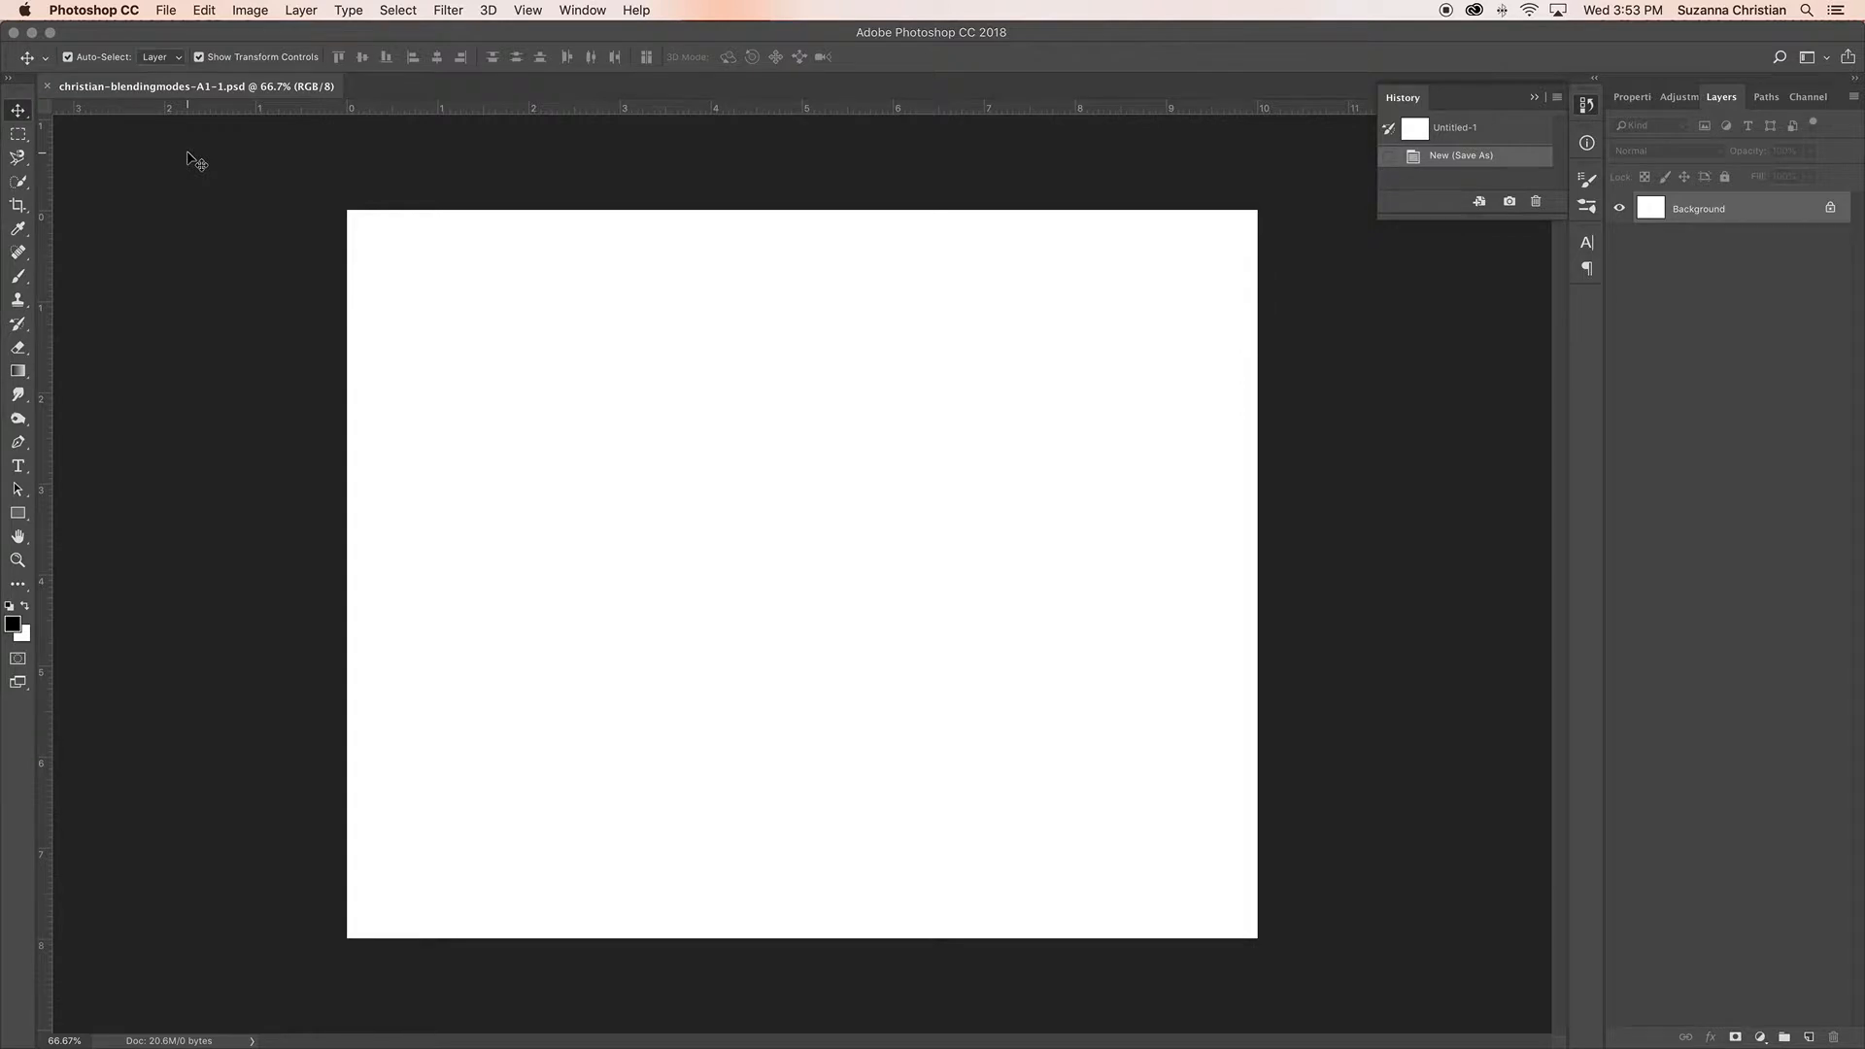
# Step: Place the Gulf sign photo from the Blending Modes Example folder into the document as an embedded image
pyautogui.click(167, 12)
pyautogui.click(224, 344)
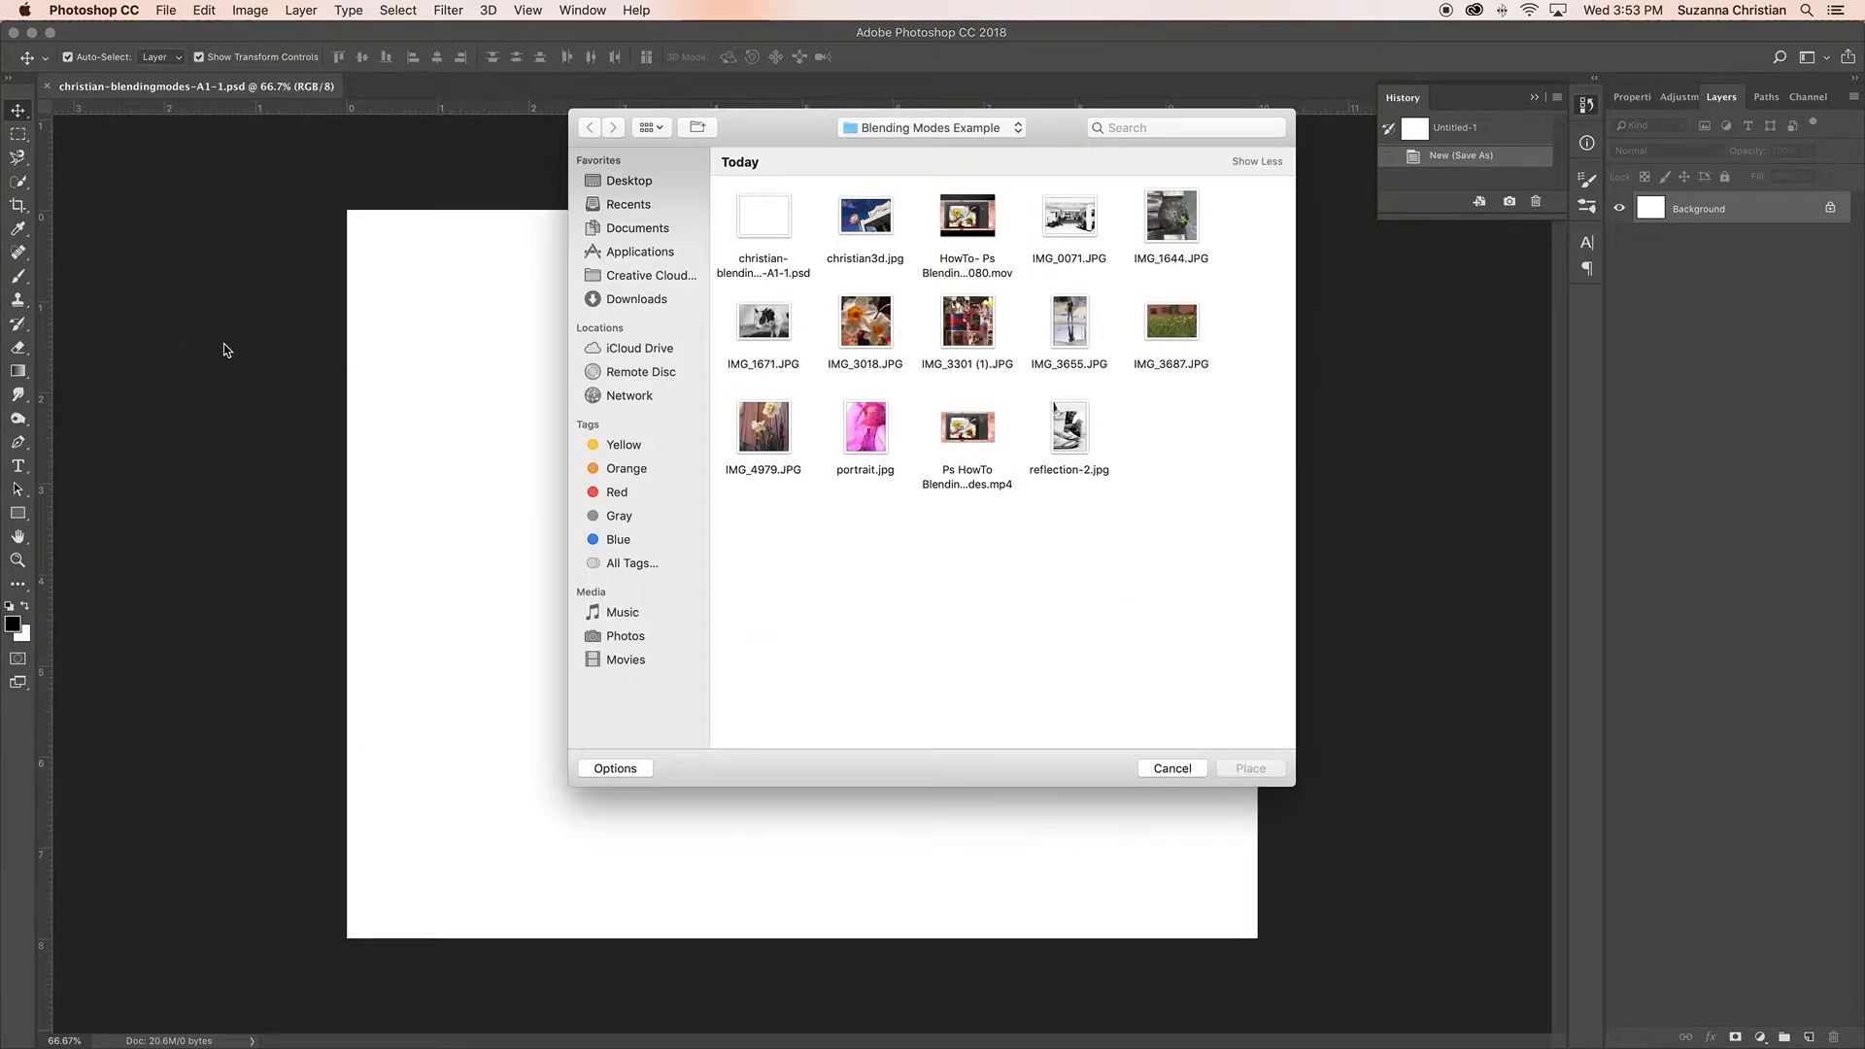
pyautogui.click(663, 231)
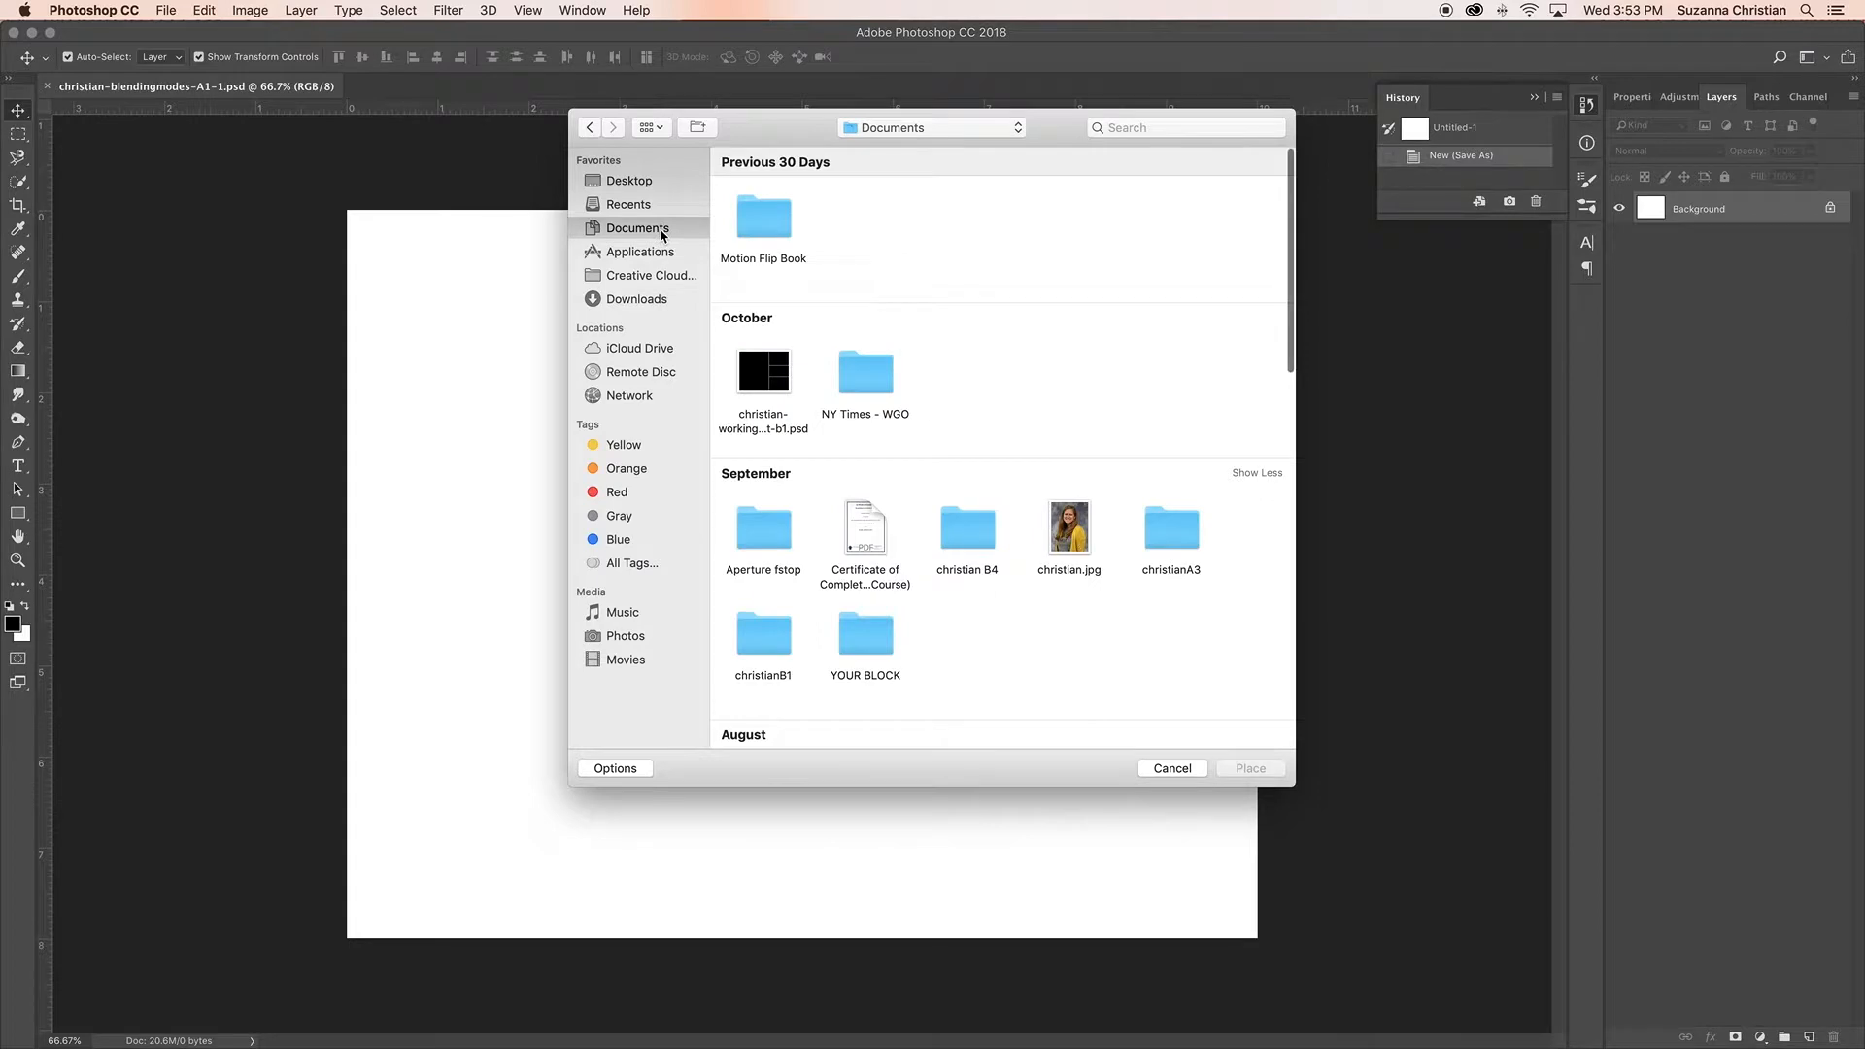
pyautogui.doubleClick(869, 641)
pyautogui.doubleClick(764, 220)
pyautogui.doubleClick(782, 224)
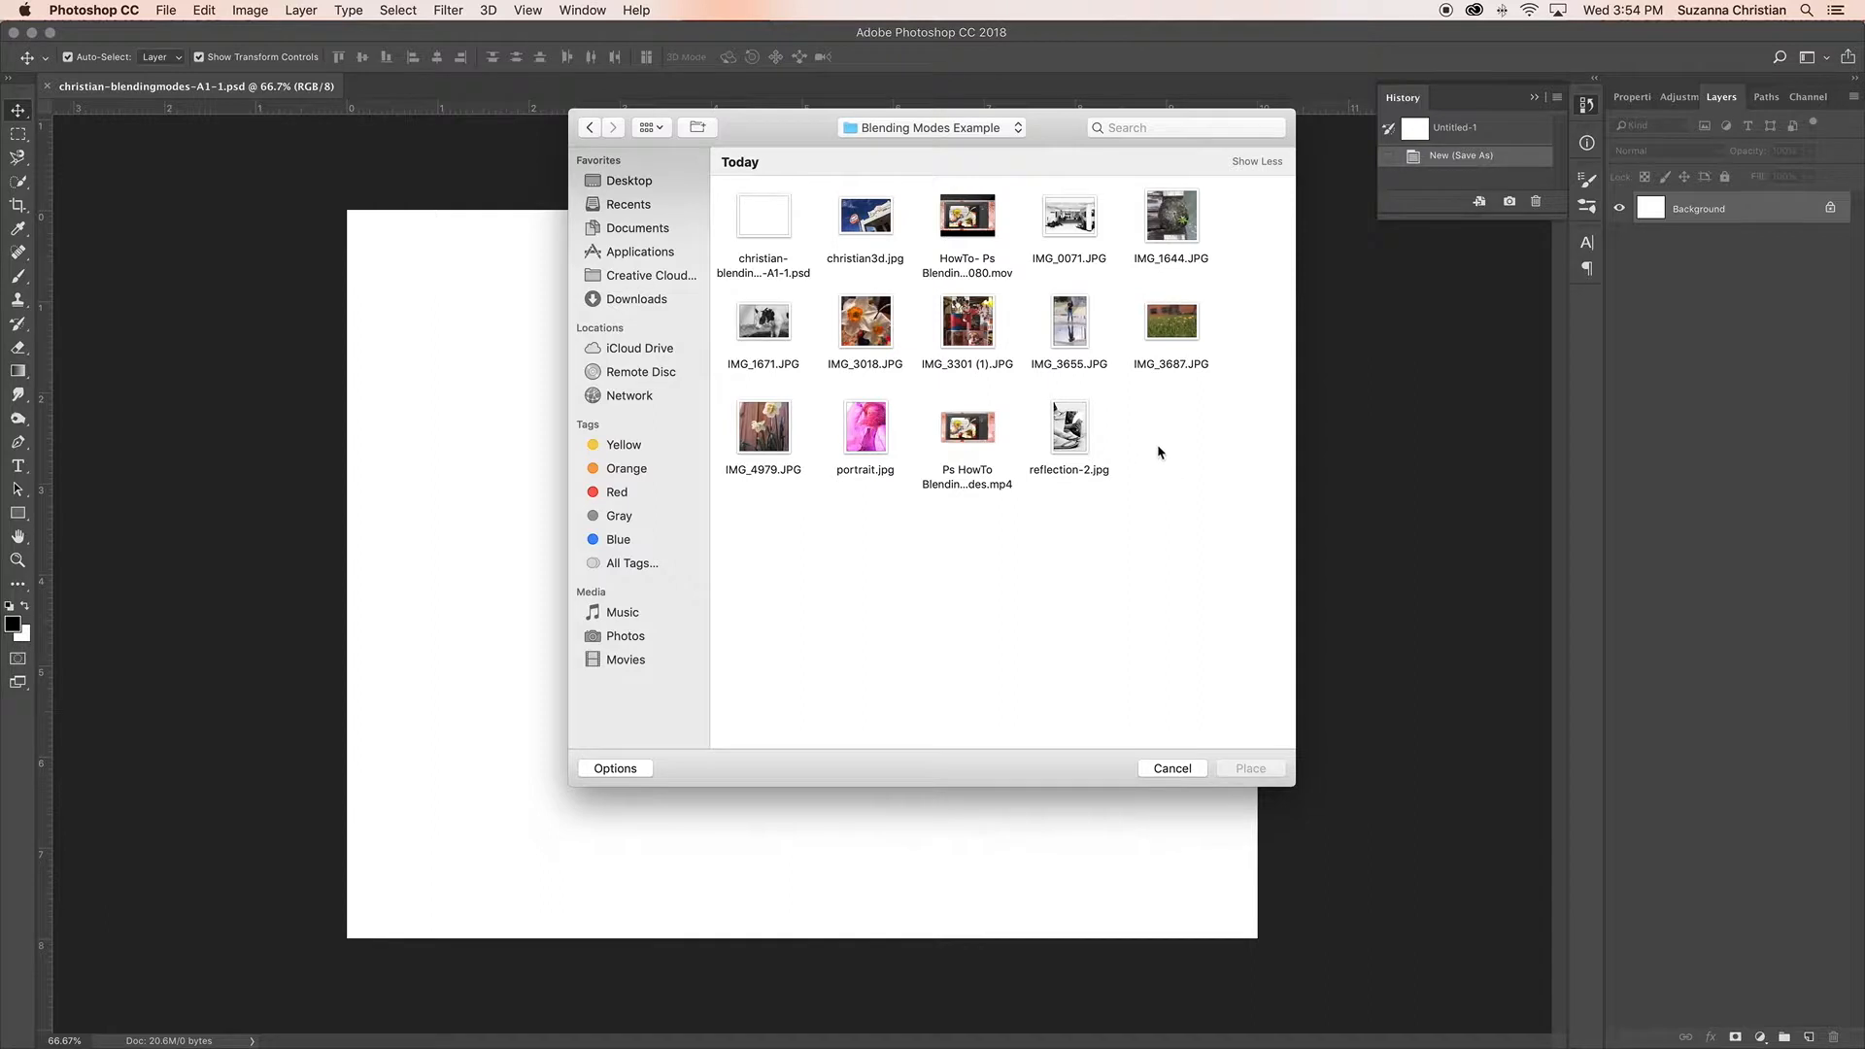
pyautogui.click(876, 230)
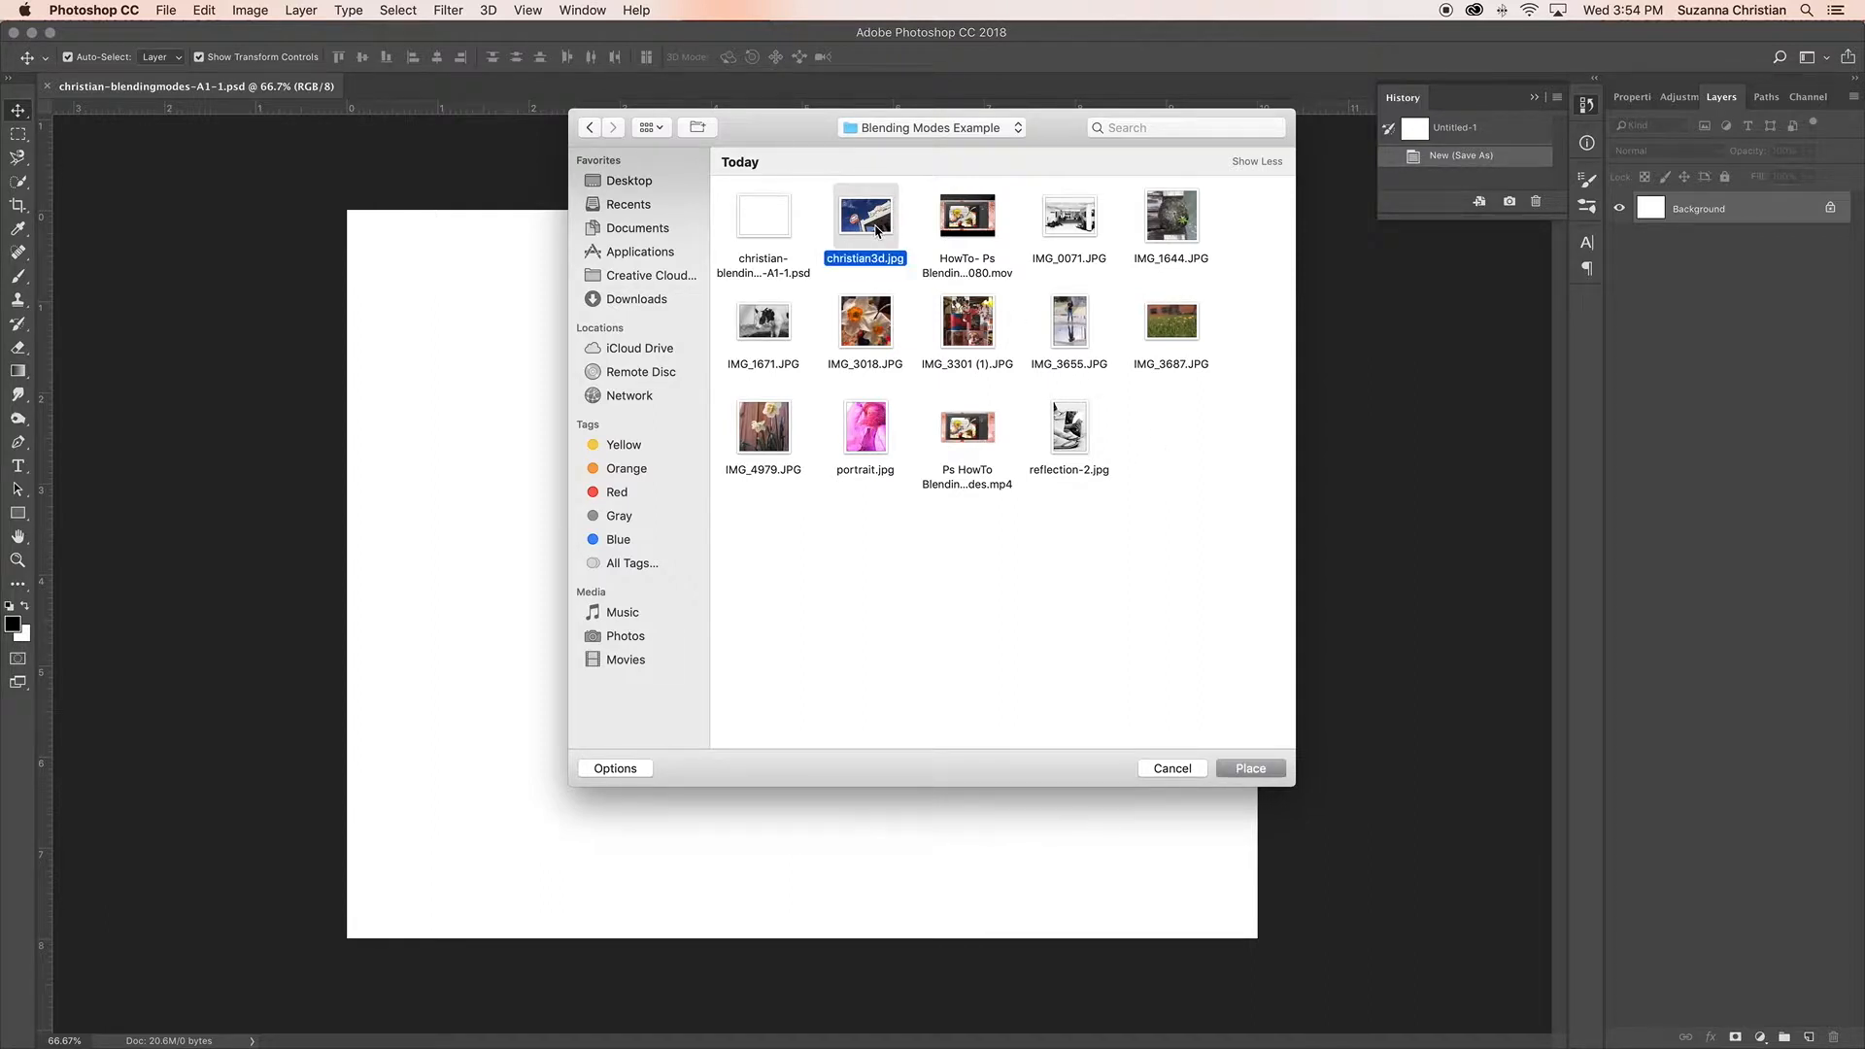
pyautogui.click(1263, 771)
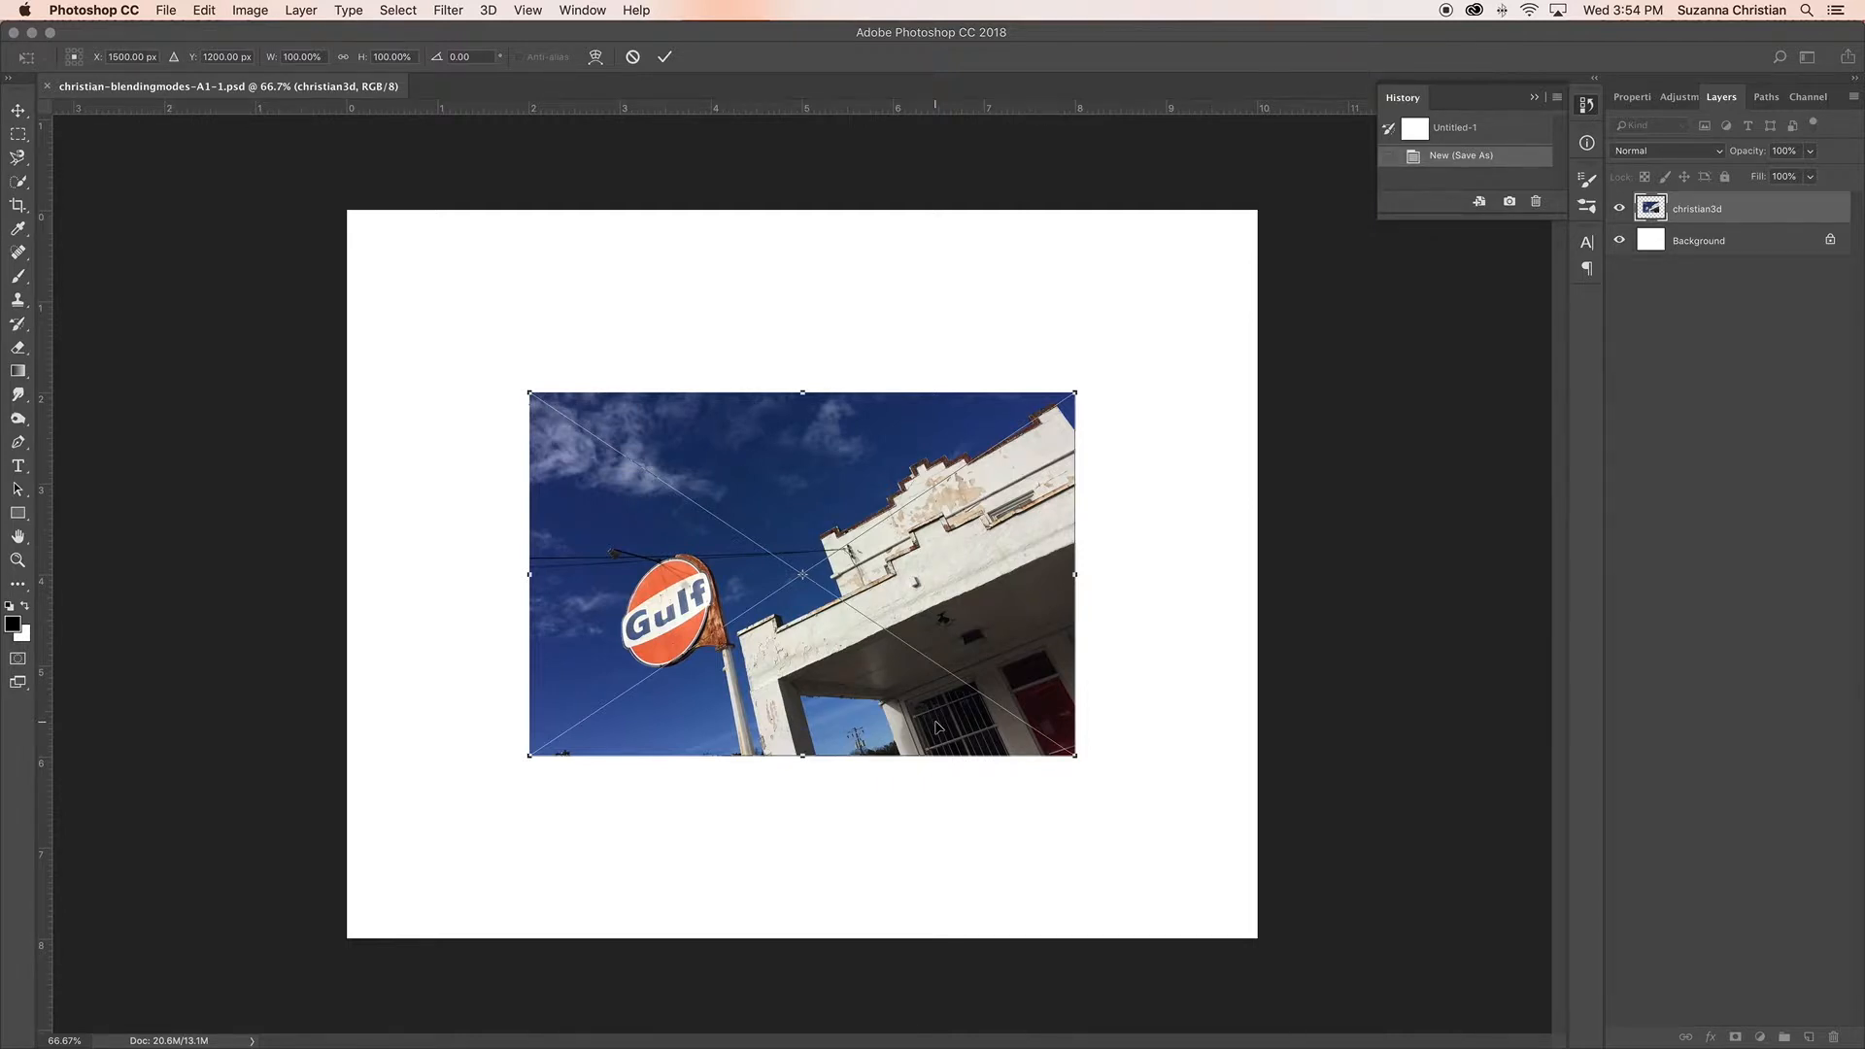
# Step: Scale the placed Gulf sign photo to 205%, position it to cover the whole canvas and commit the placement
pyautogui.moveTo(939, 717); pyautogui.dragTo(676, 449)
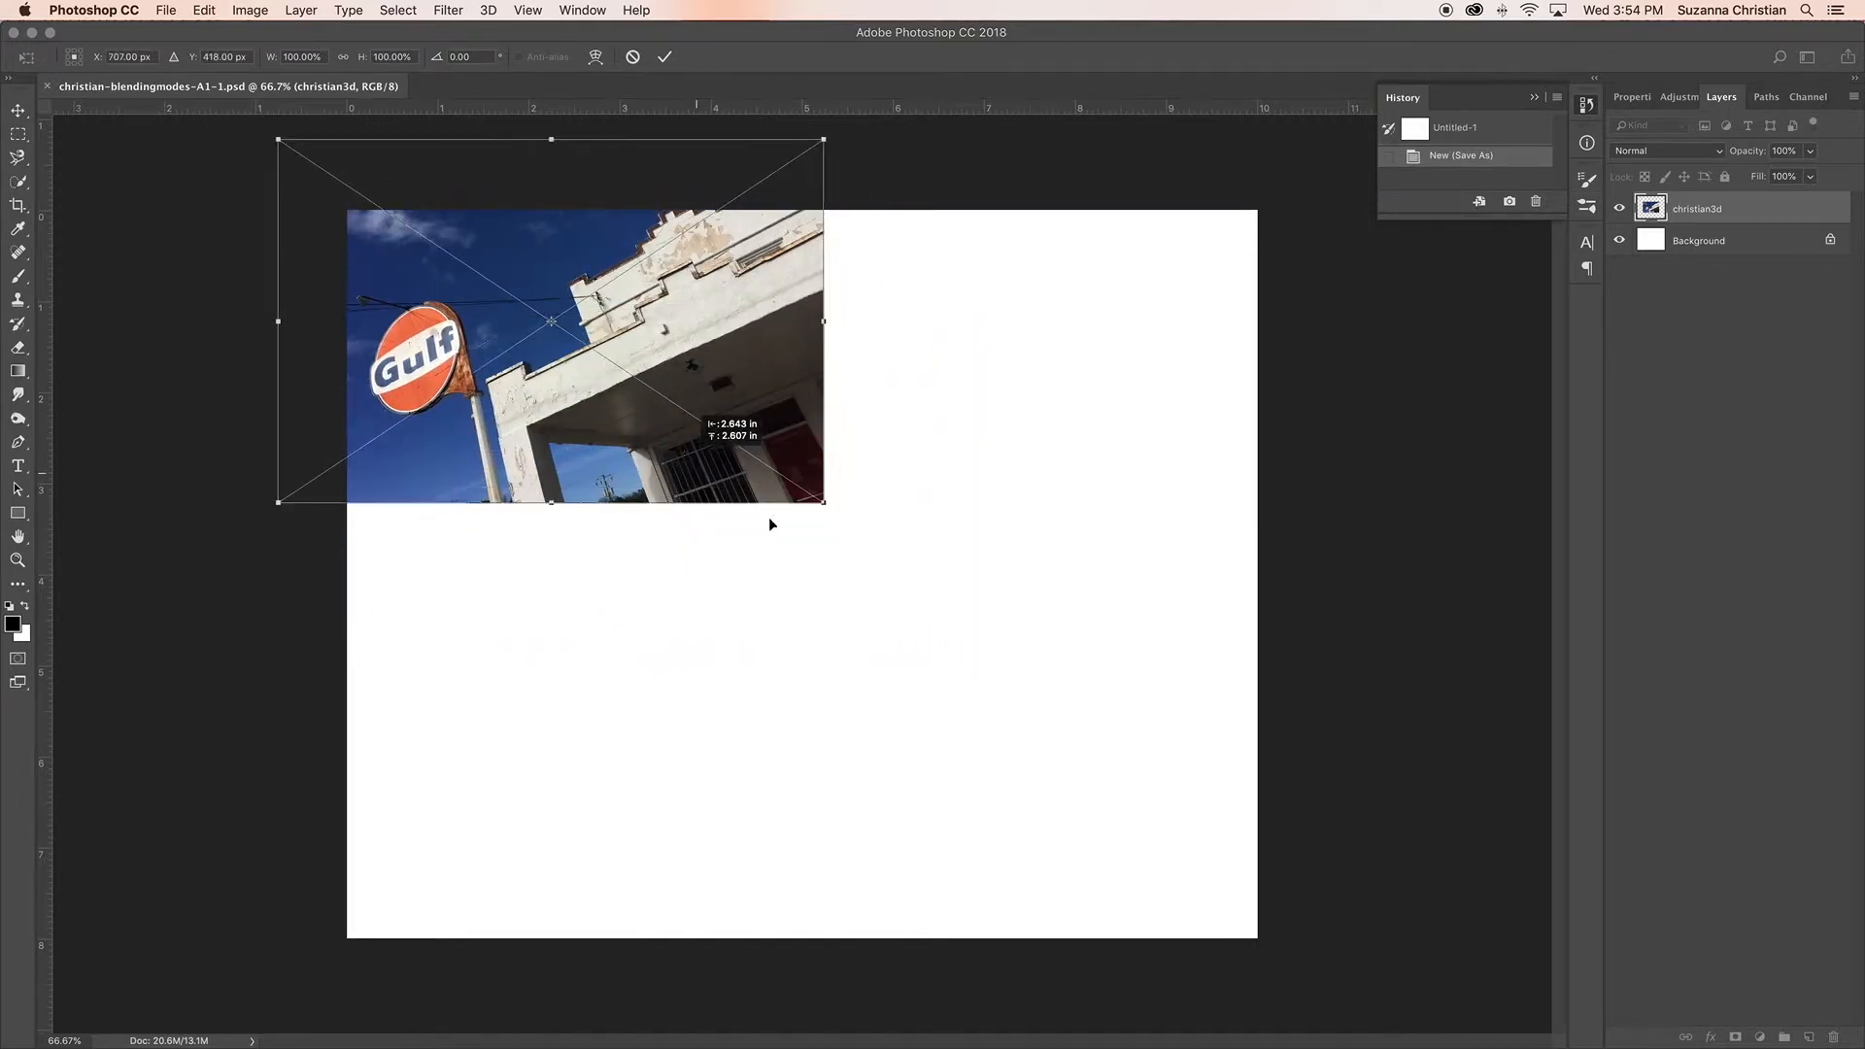
pyautogui.moveTo(823, 504); pyautogui.dragTo(1353, 953)
pyautogui.moveTo(999, 777); pyautogui.dragTo(919, 836)
pyautogui.moveTo(920, 832); pyautogui.dragTo(921, 831)
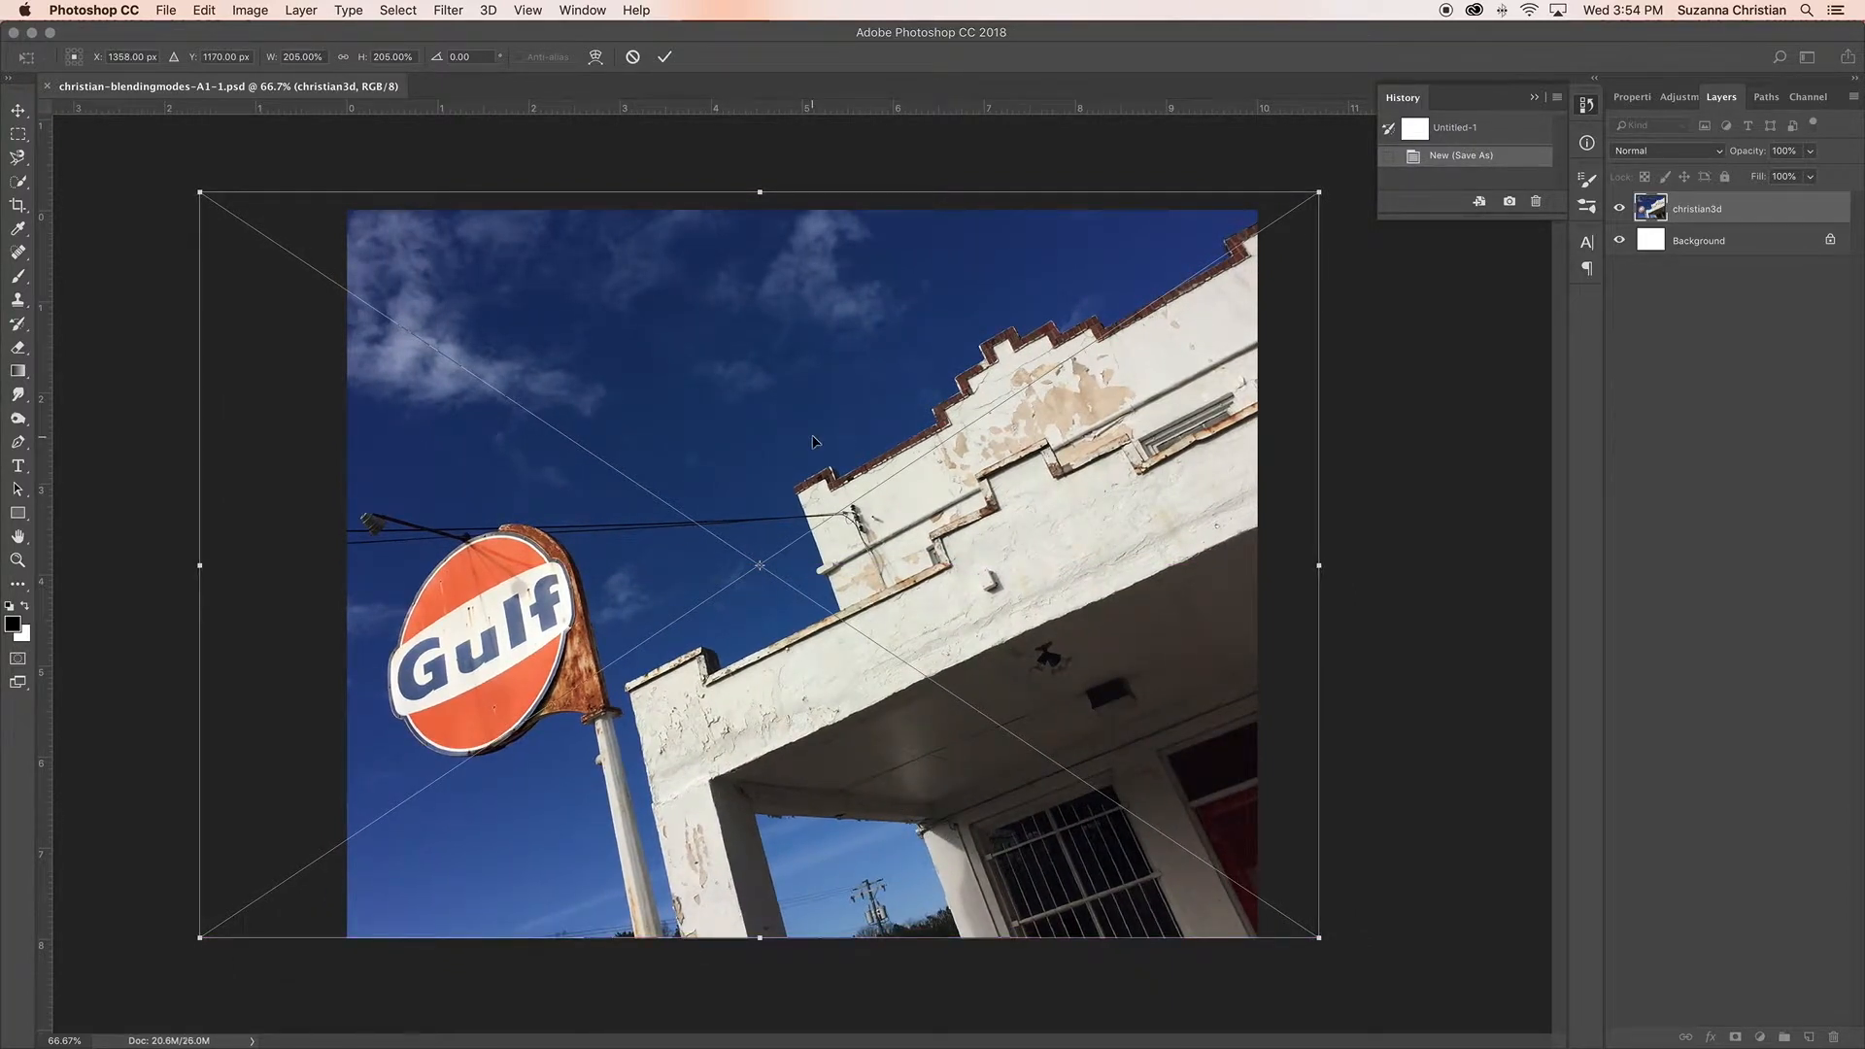
pyautogui.press('Return')
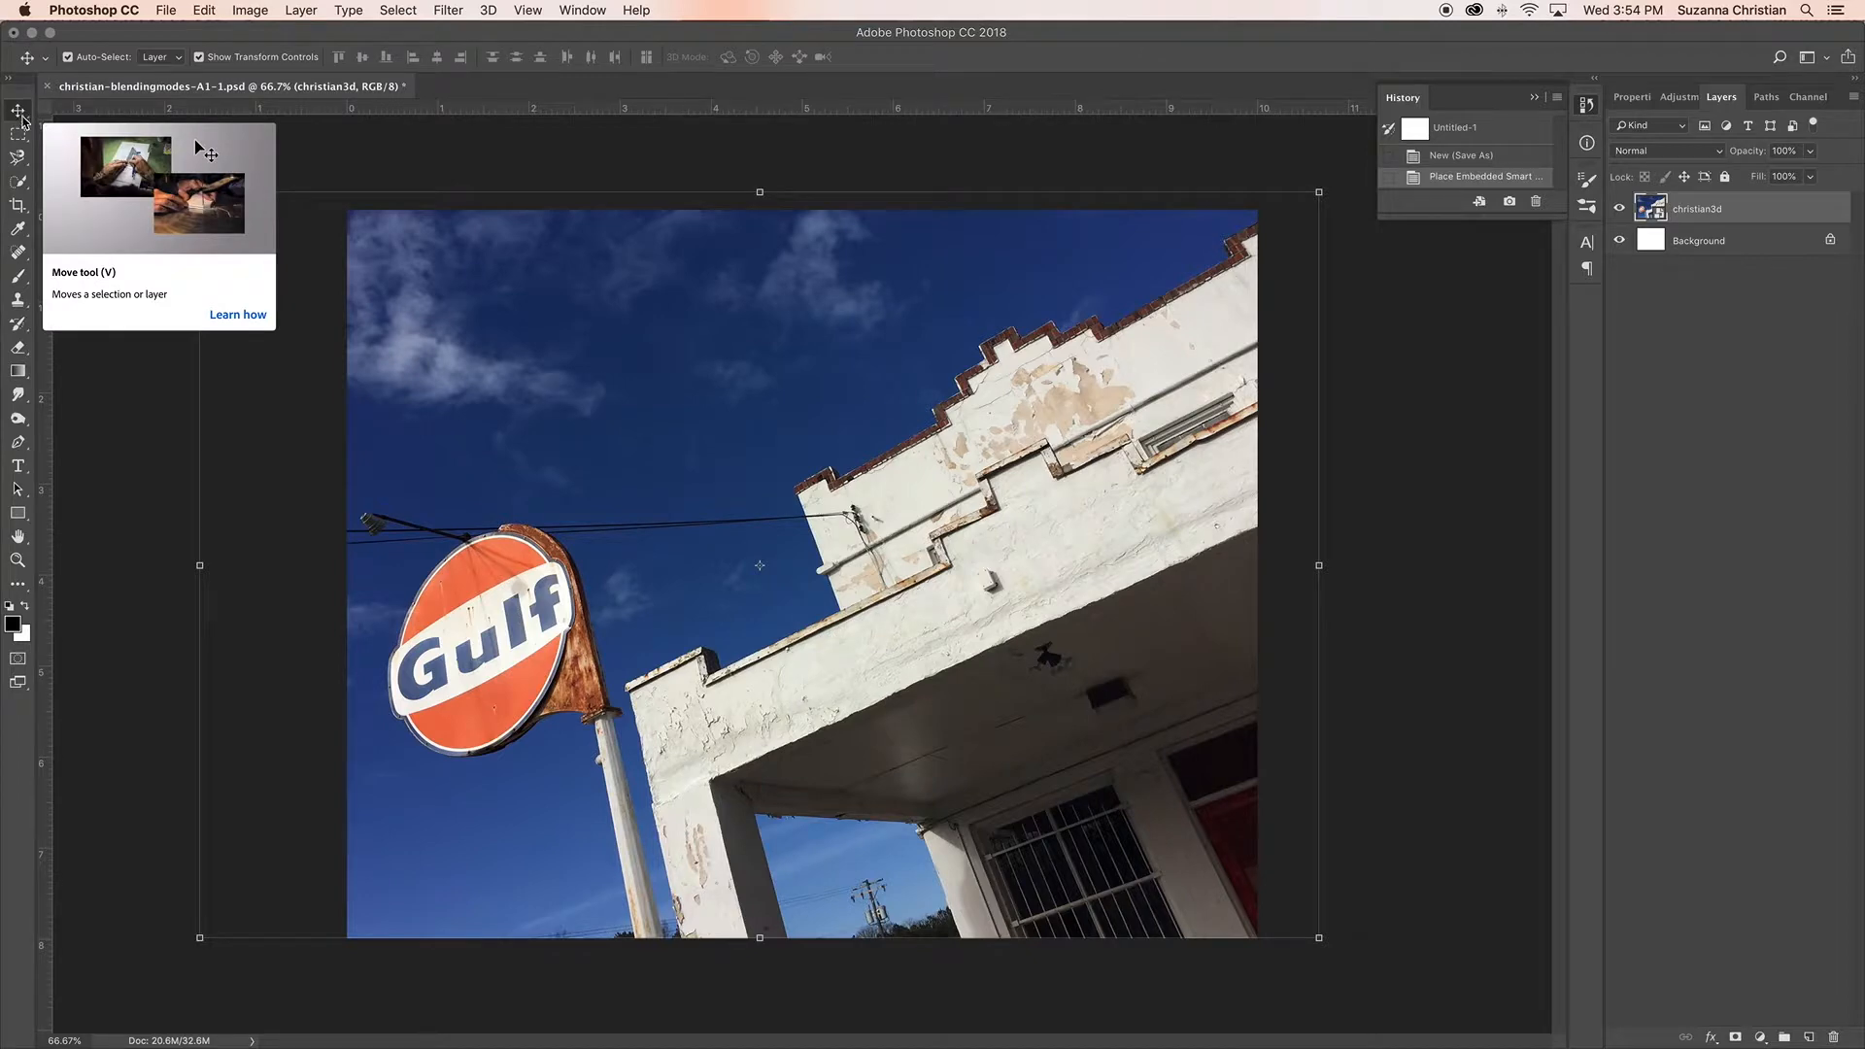
# Step: Open Free Transform on the Gulf sign layer and apply it while returning to the Move tool
pyautogui.press('super+t')
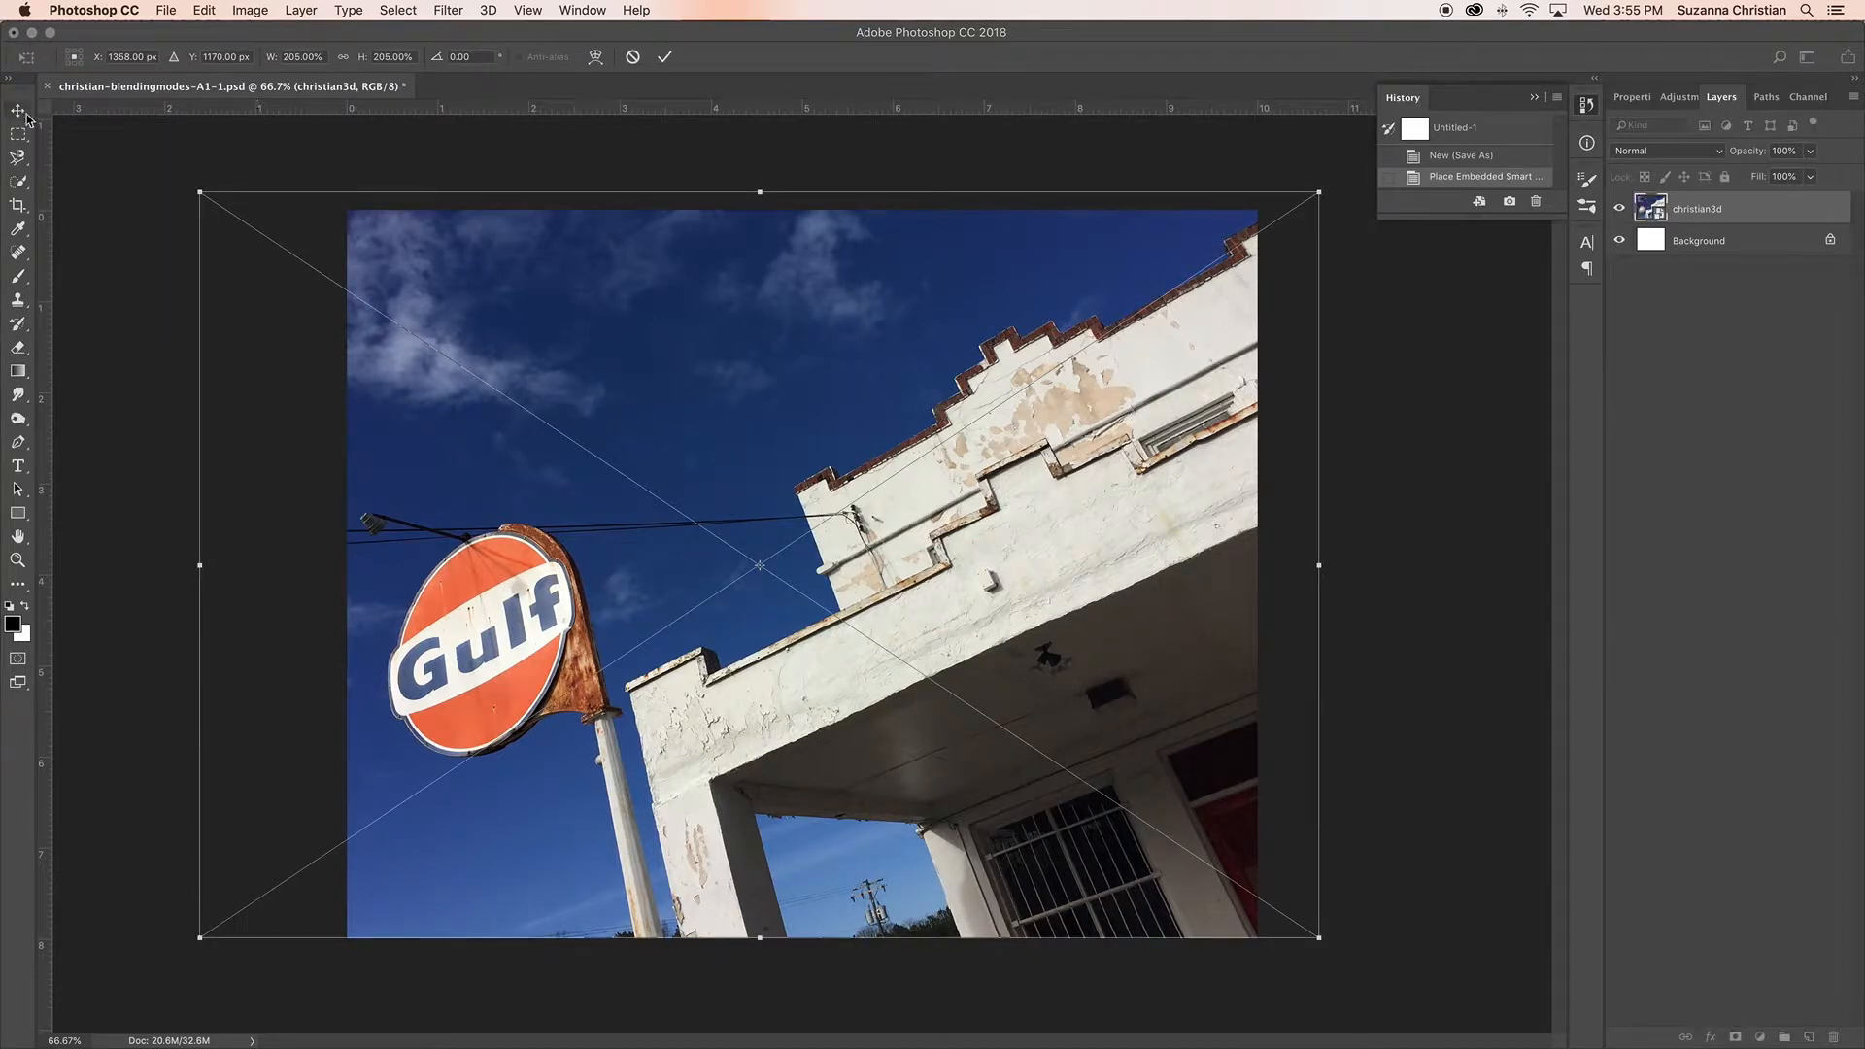
pyautogui.click(20, 112)
pyautogui.click(1086, 356)
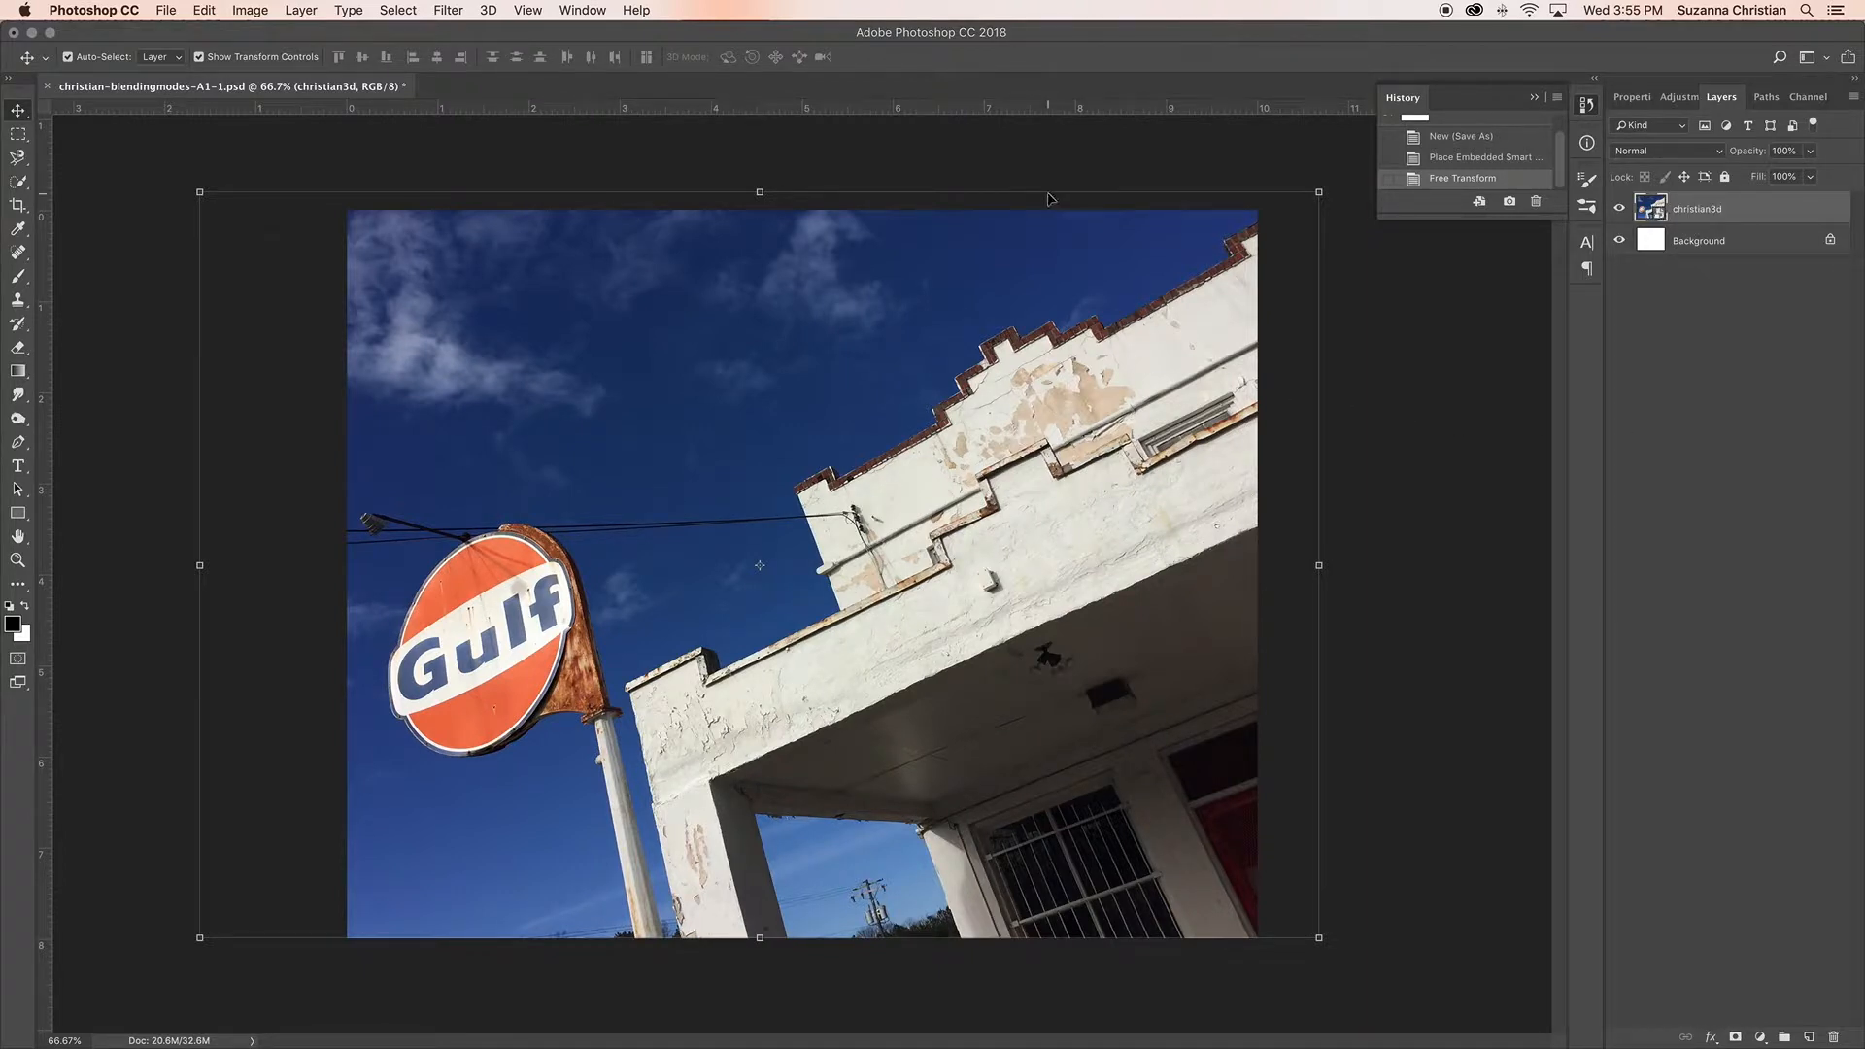
# Step: Place IMG_3655.JPG from the Blending Modes Example folder into the document as an embedded image
pyautogui.click(169, 10)
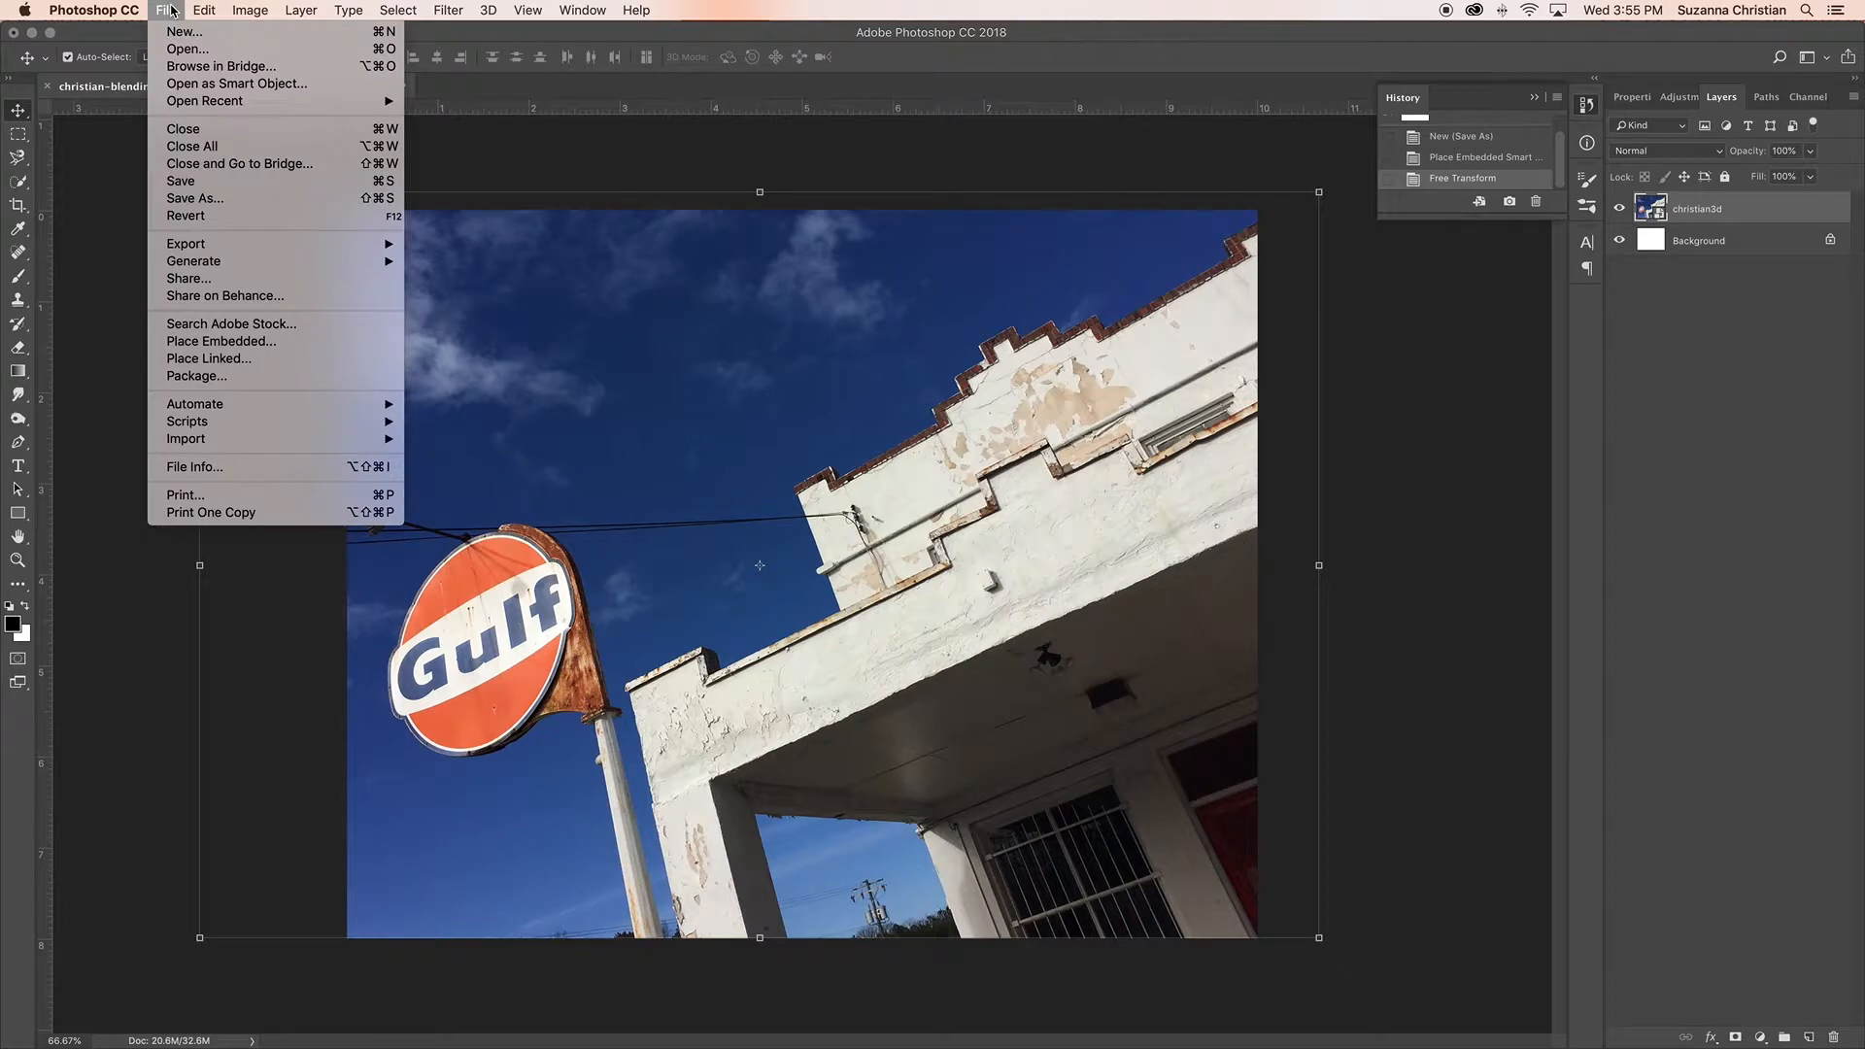
pyautogui.click(247, 342)
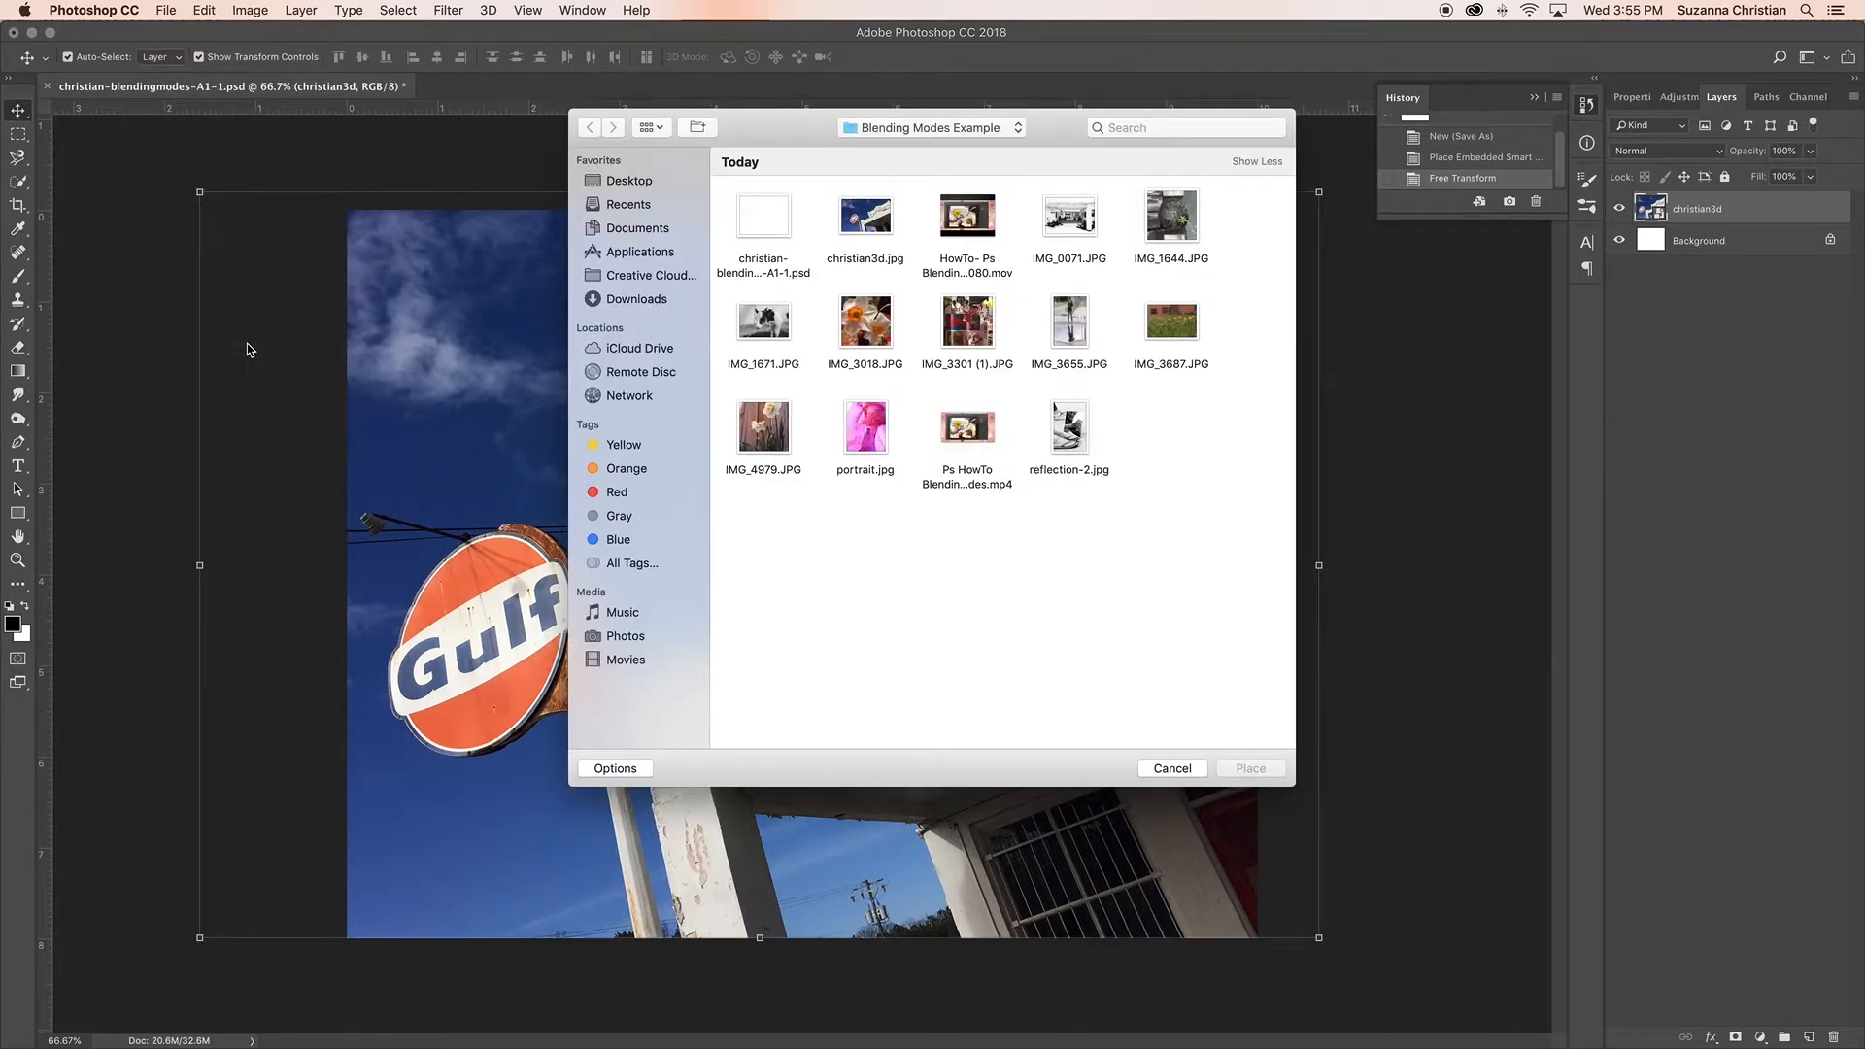
pyautogui.click(1075, 337)
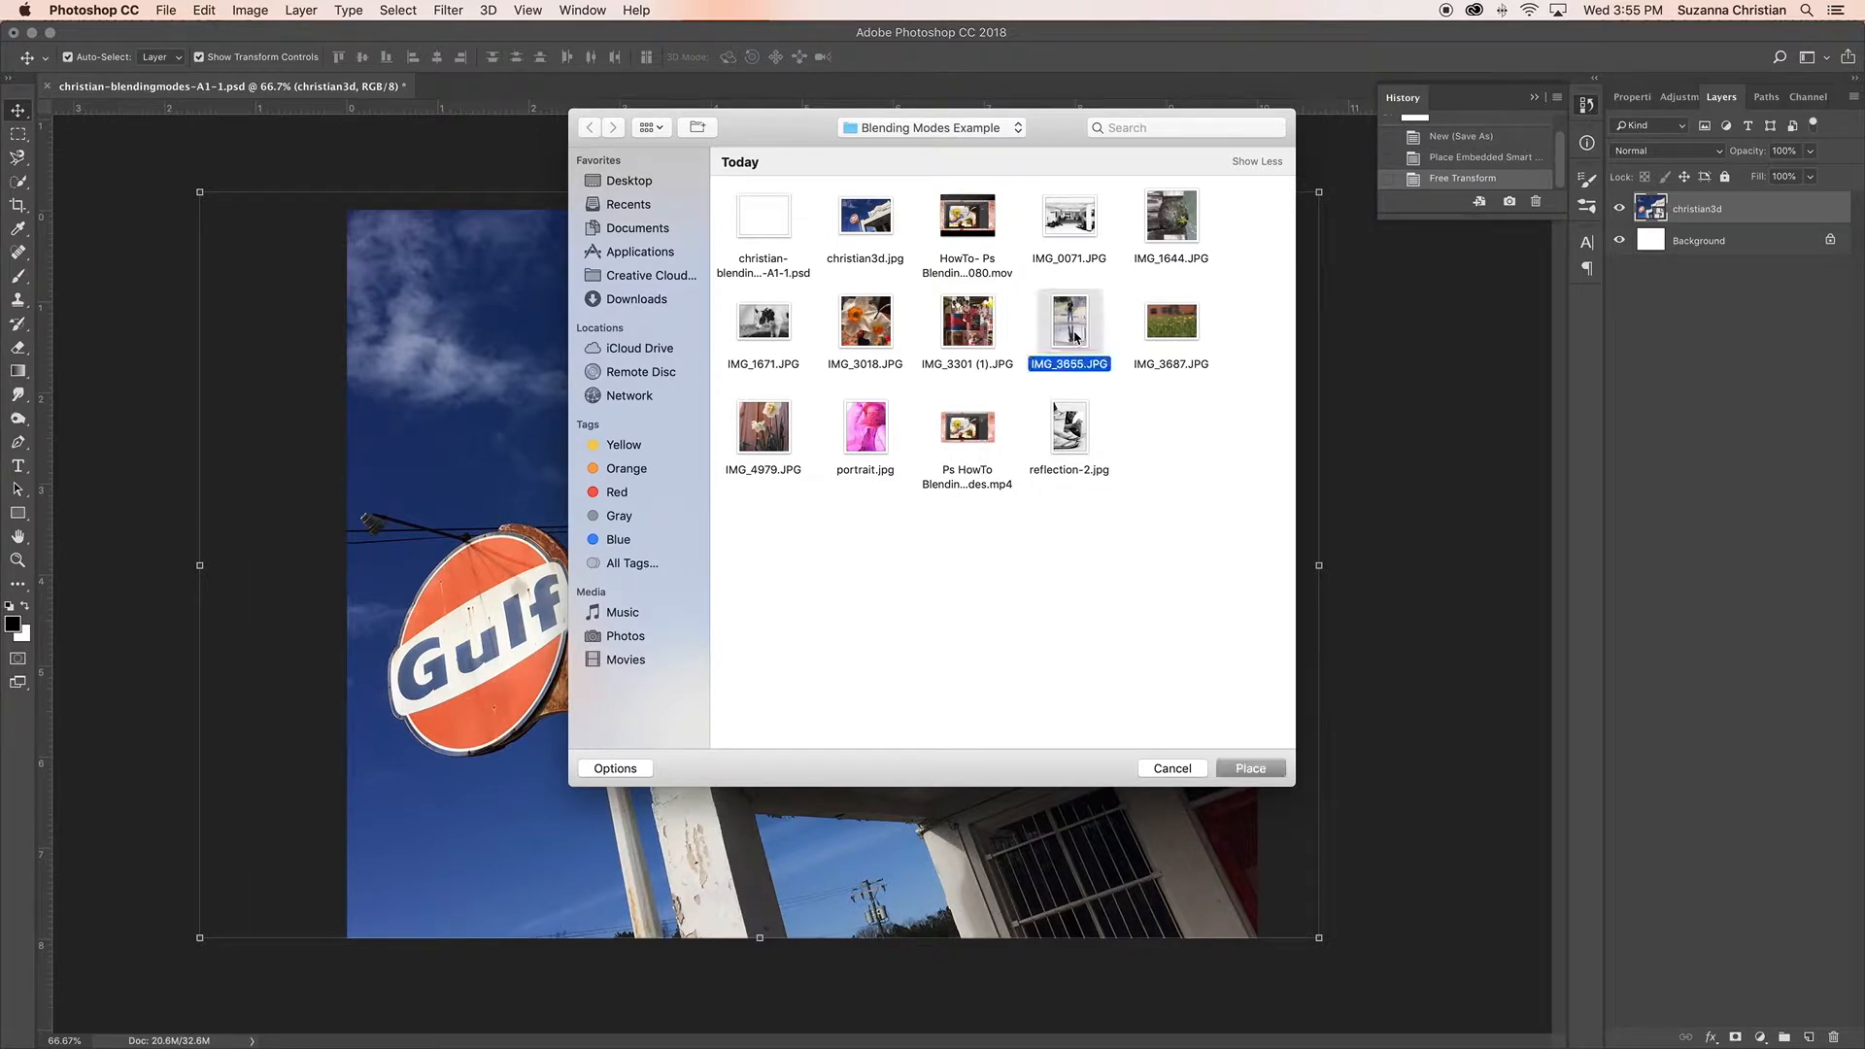
pyautogui.click(1263, 770)
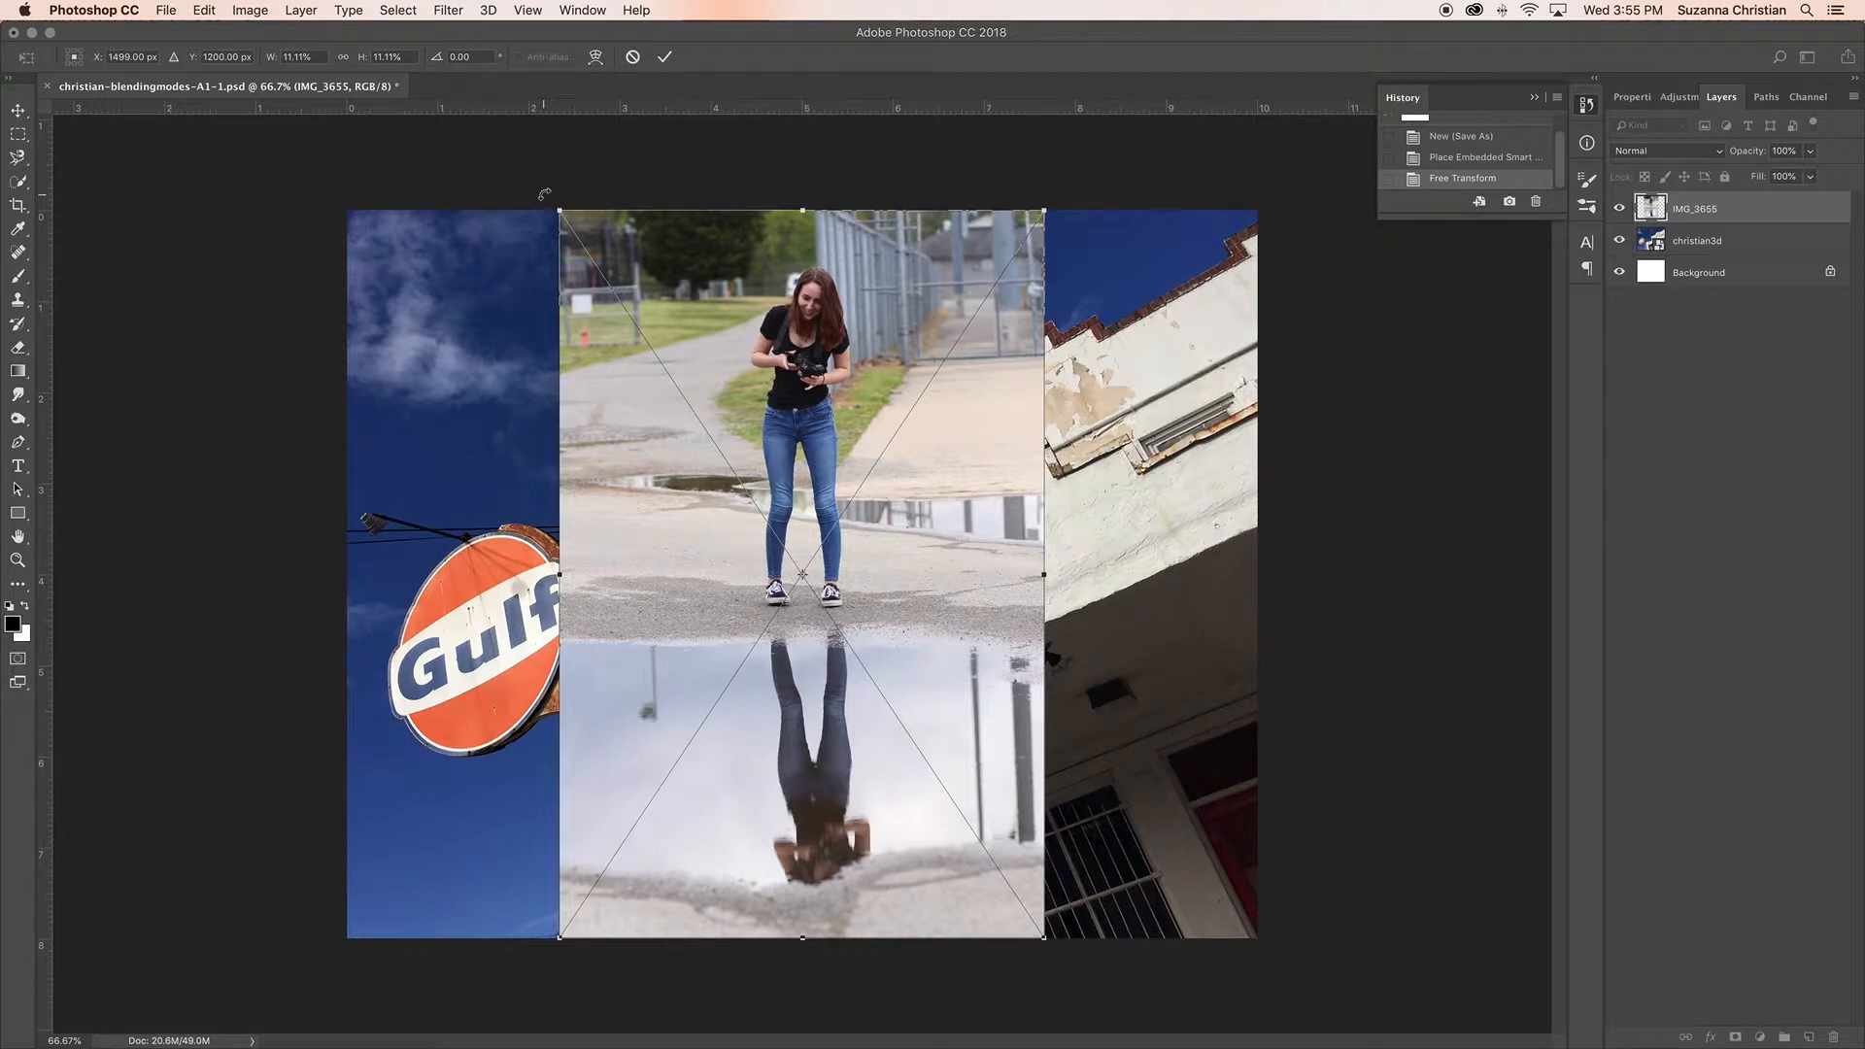
# Step: Turn the placed IMG_3655 photo upside down, scale it to about 21.4% and commit it with the puddle reflection covering the whole canvas
pyautogui.moveTo(583, 175); pyautogui.dragTo(859, 649)
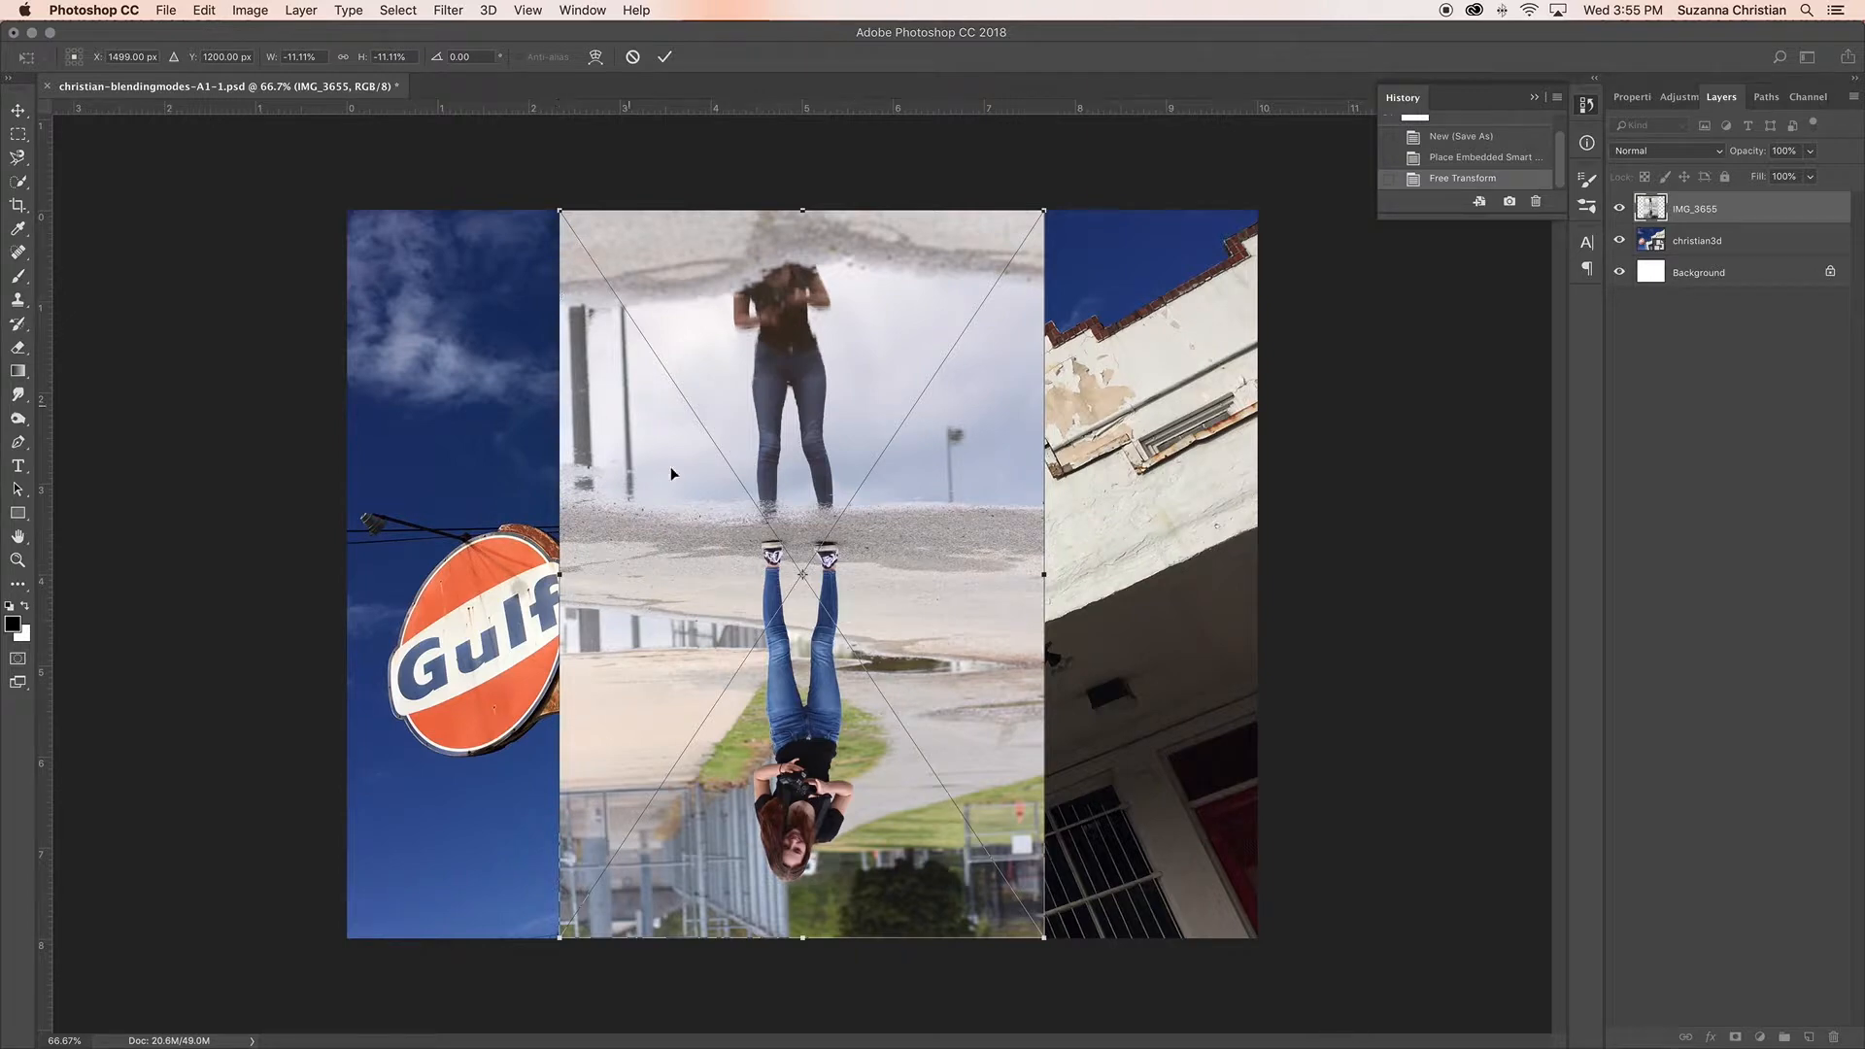
pyautogui.moveTo(864, 825); pyautogui.dragTo(641, 261)
pyautogui.moveTo(823, 395); pyautogui.dragTo(1312, 832)
pyautogui.moveTo(1175, 759); pyautogui.dragTo(1075, 600)
pyautogui.moveTo(1114, 823); pyautogui.dragTo(992, 743)
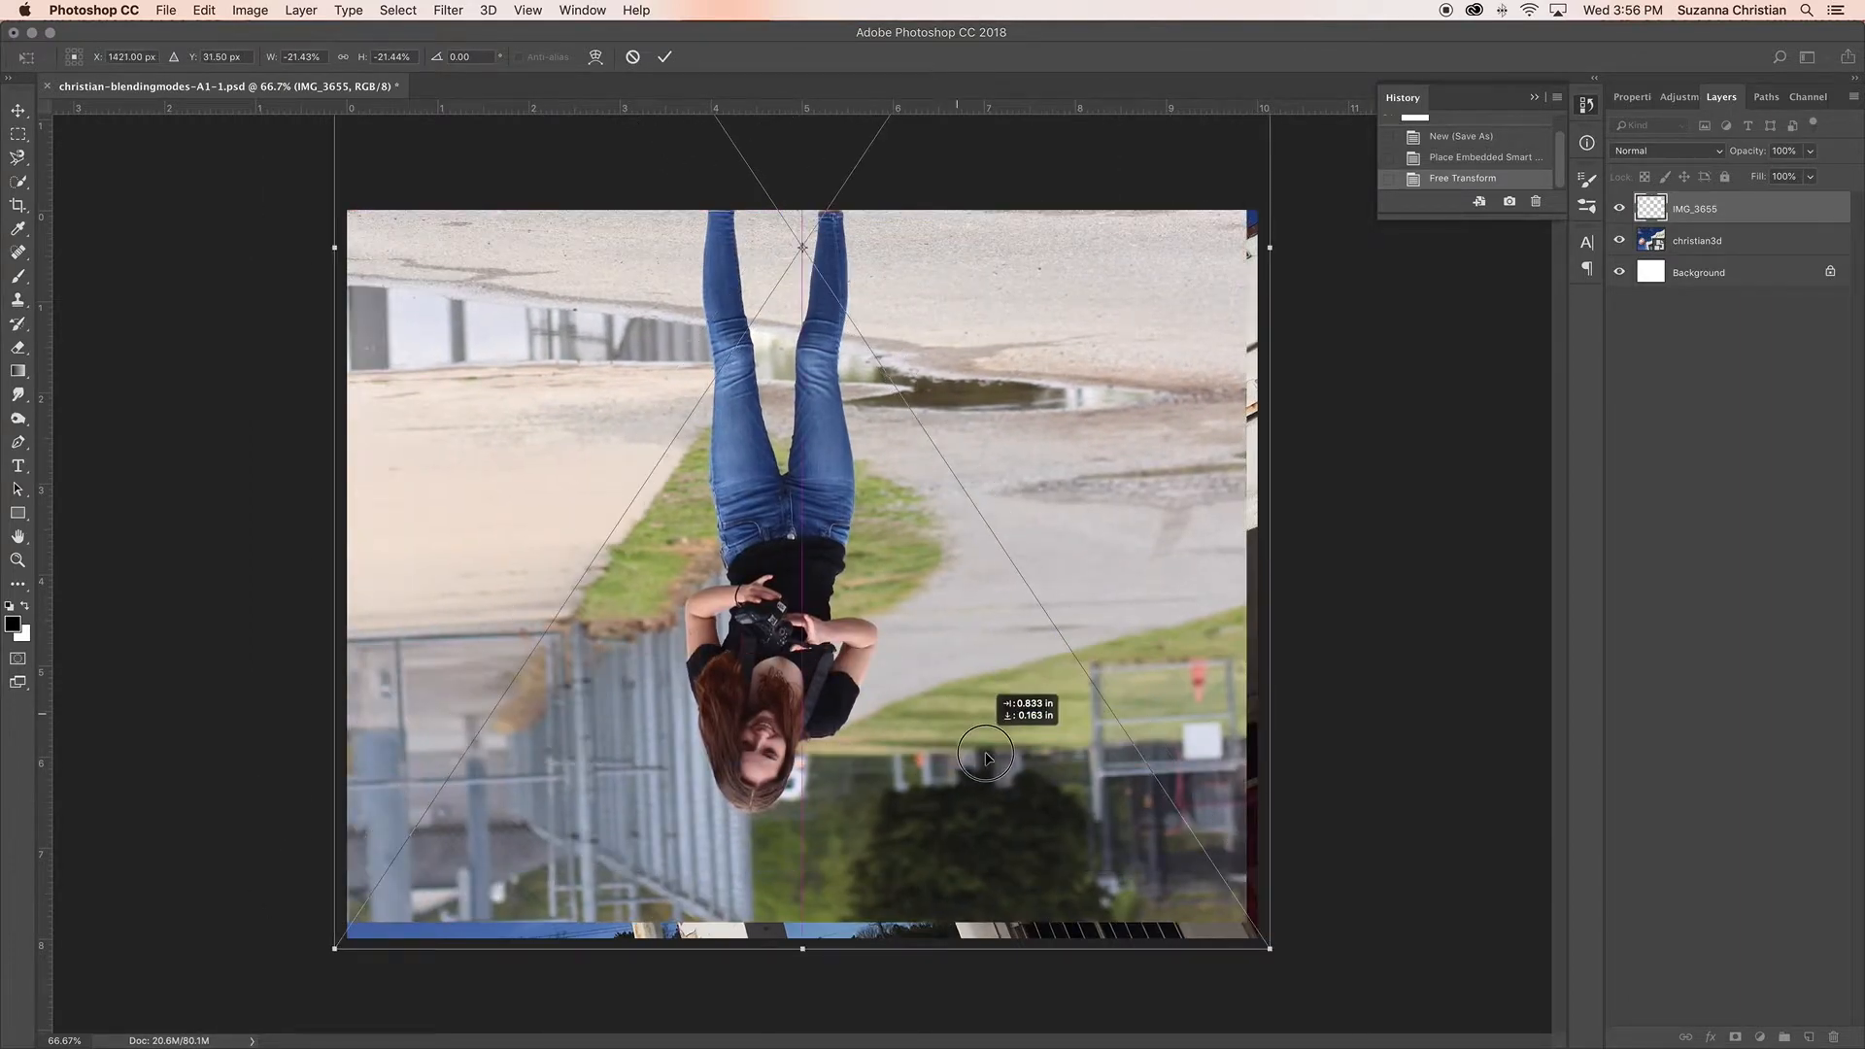
pyautogui.moveTo(991, 344); pyautogui.dragTo(992, 649)
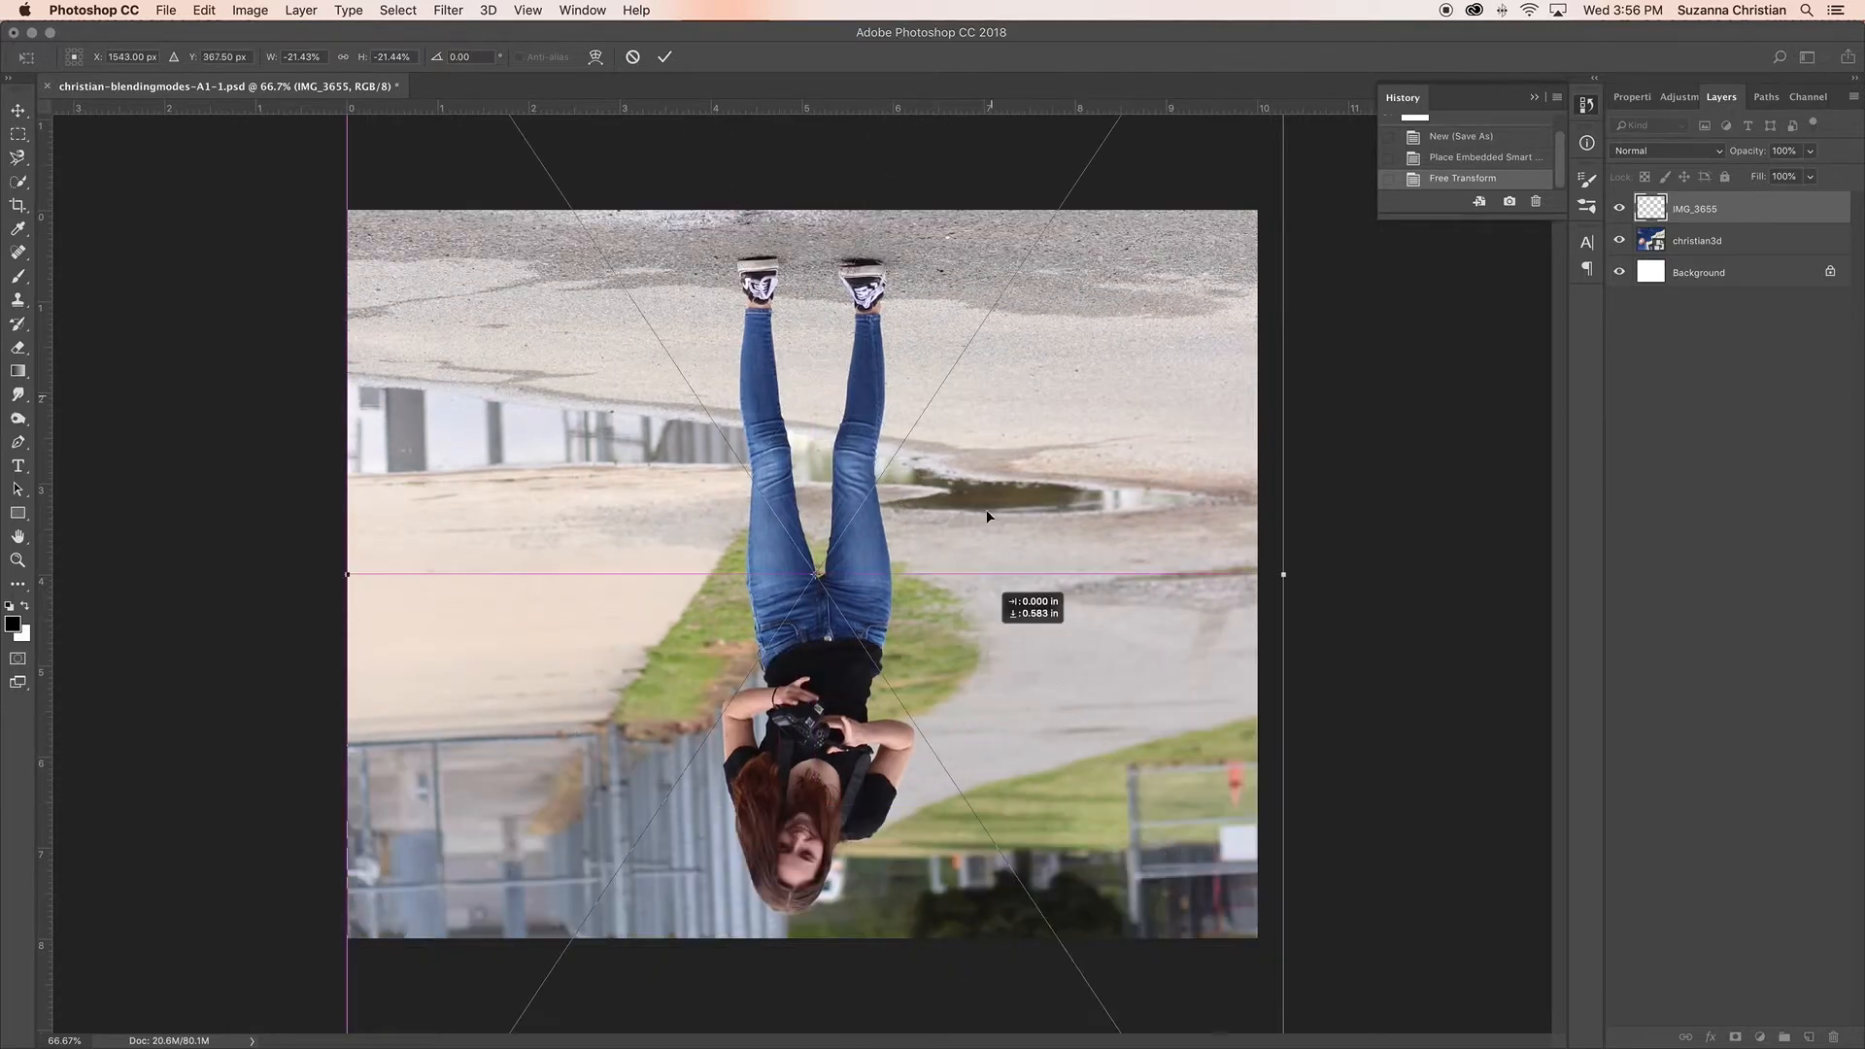
pyautogui.moveTo(1052, 344); pyautogui.dragTo(1055, 459)
pyautogui.moveTo(737, 429); pyautogui.dragTo(686, 432)
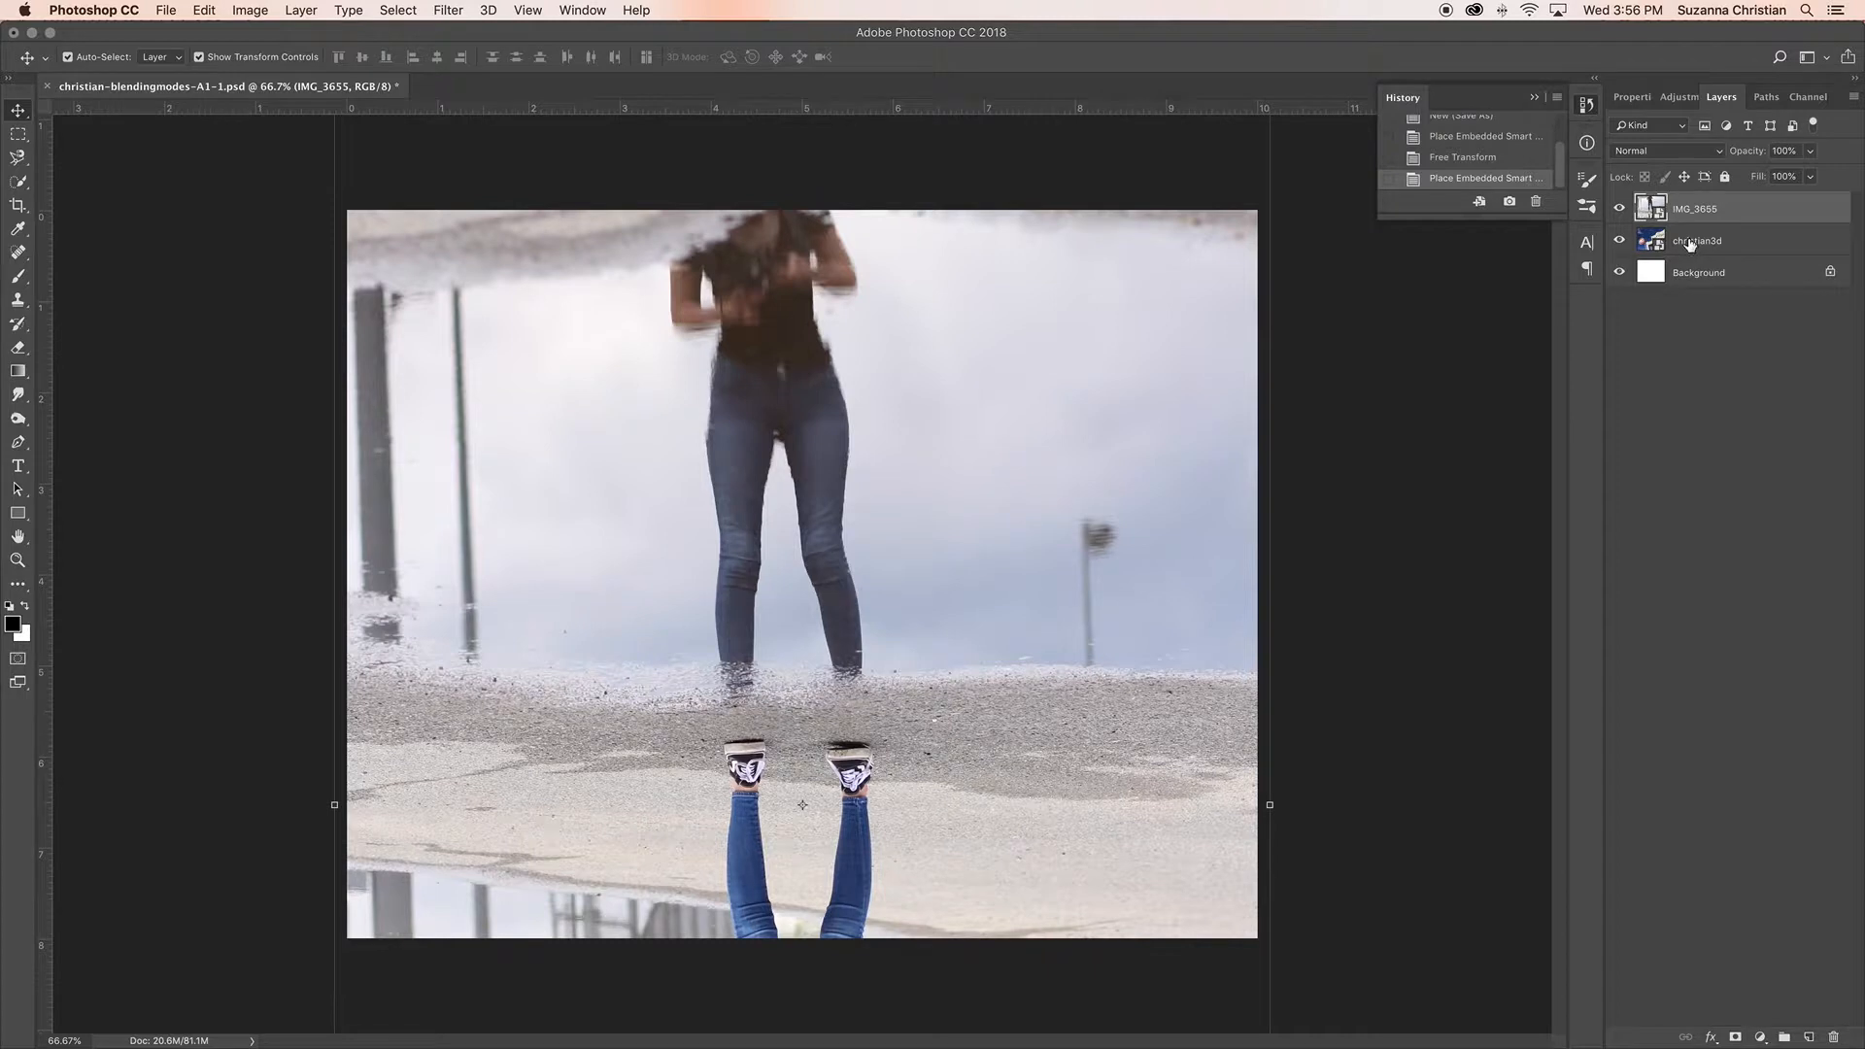
# Step: Try the Dissolve, Darken, Multiply, Color Burn, Linear Burn and Darker Color blending modes on the IMG_3655 layer
pyautogui.click(1713, 154)
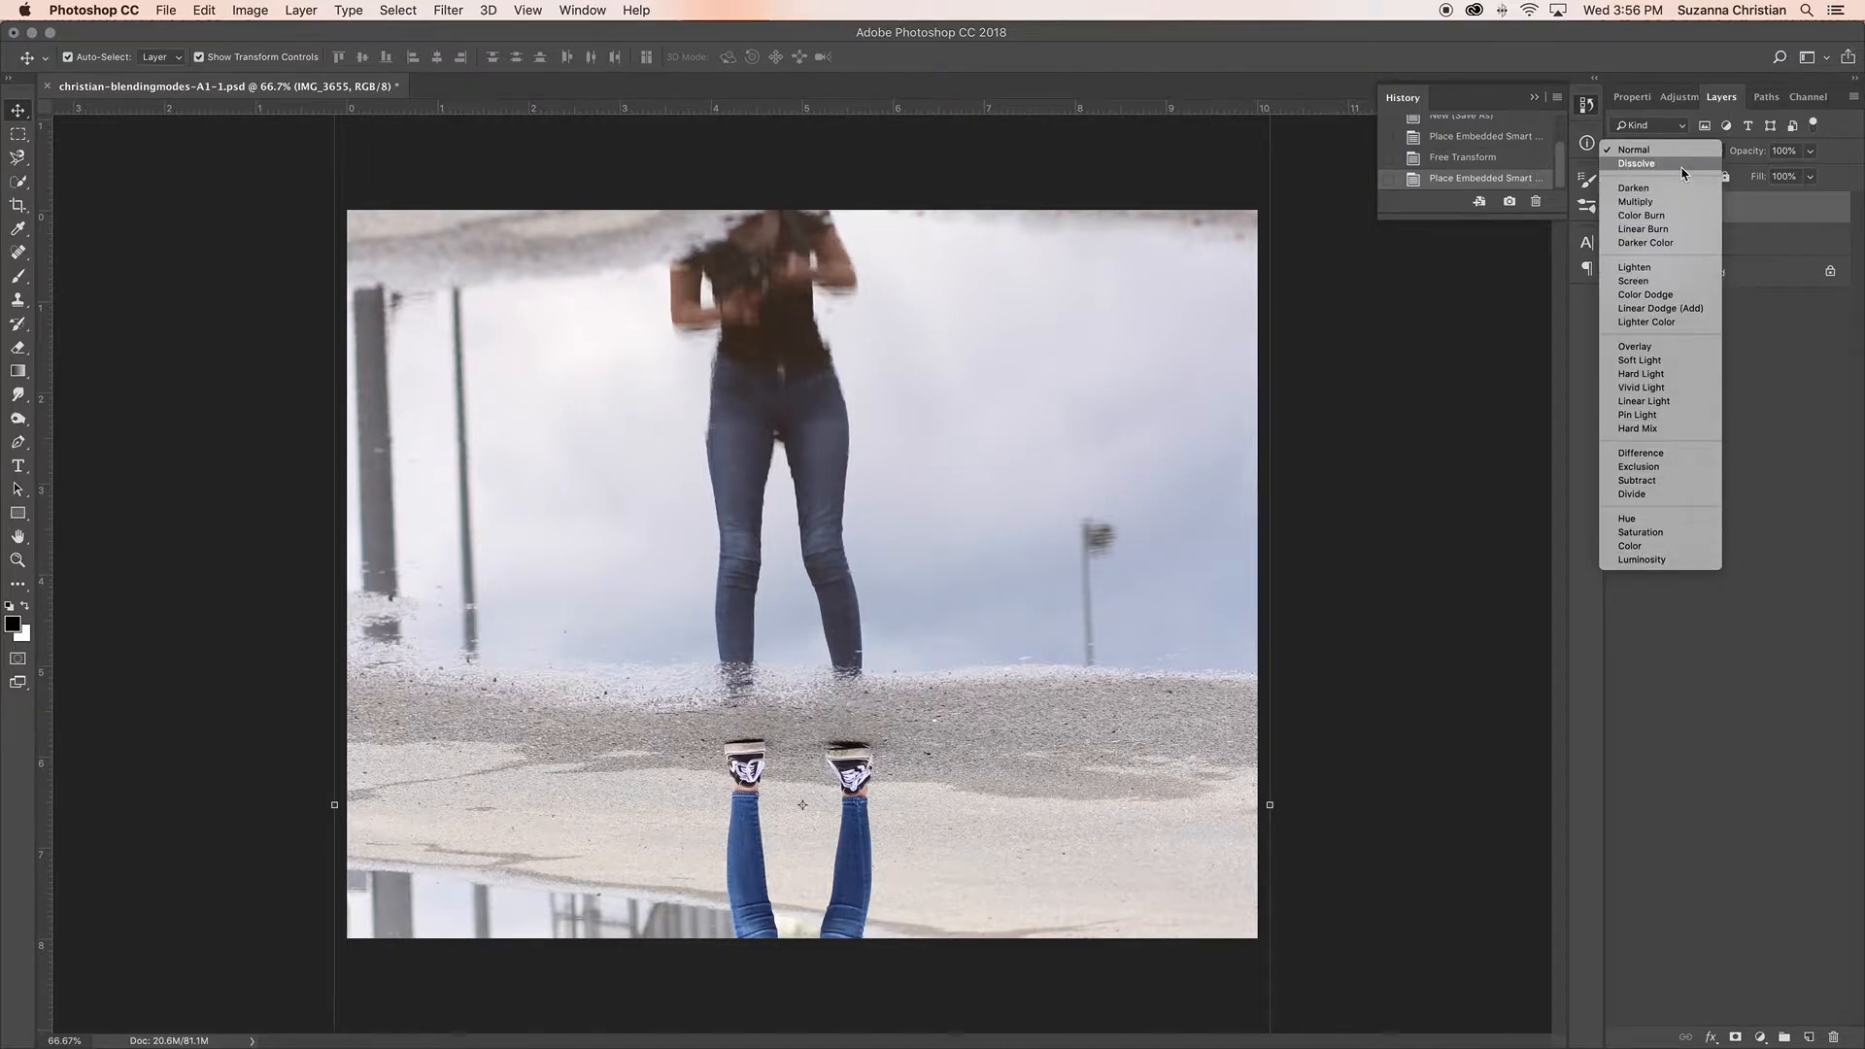
pyautogui.click(1683, 165)
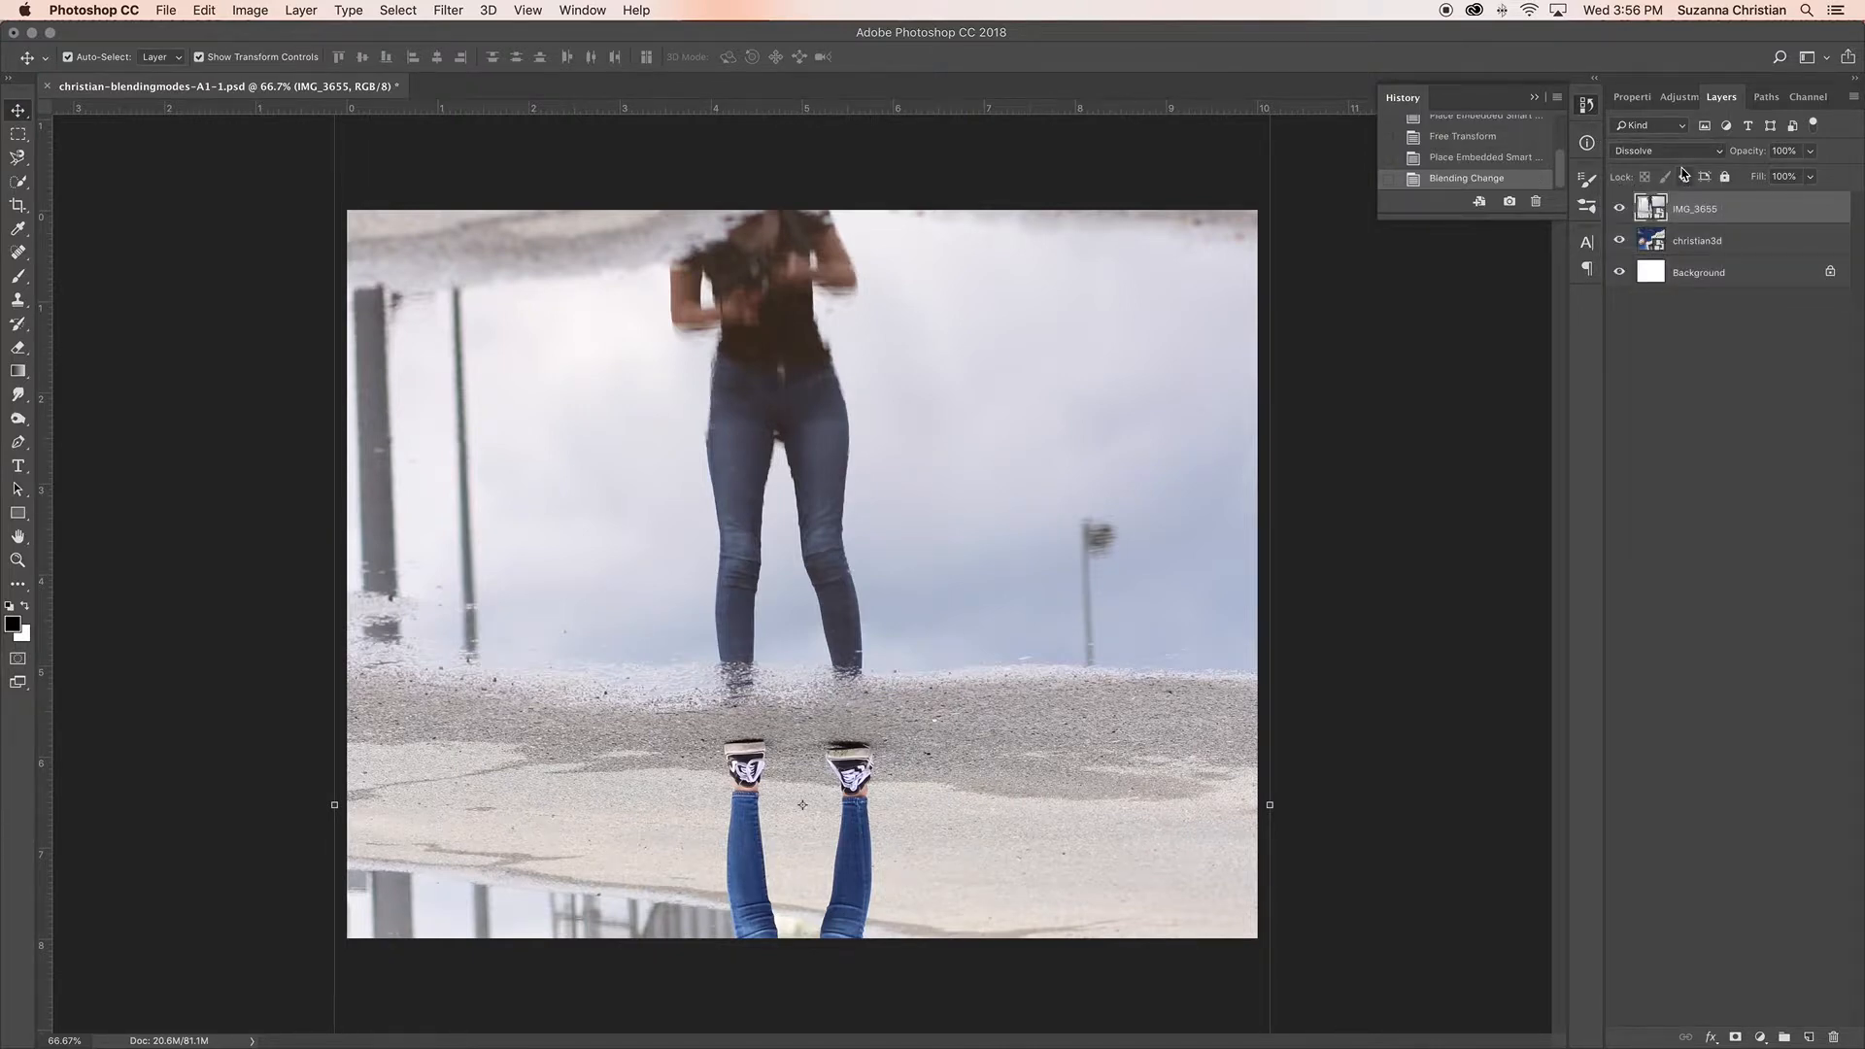
pyautogui.click(1681, 151)
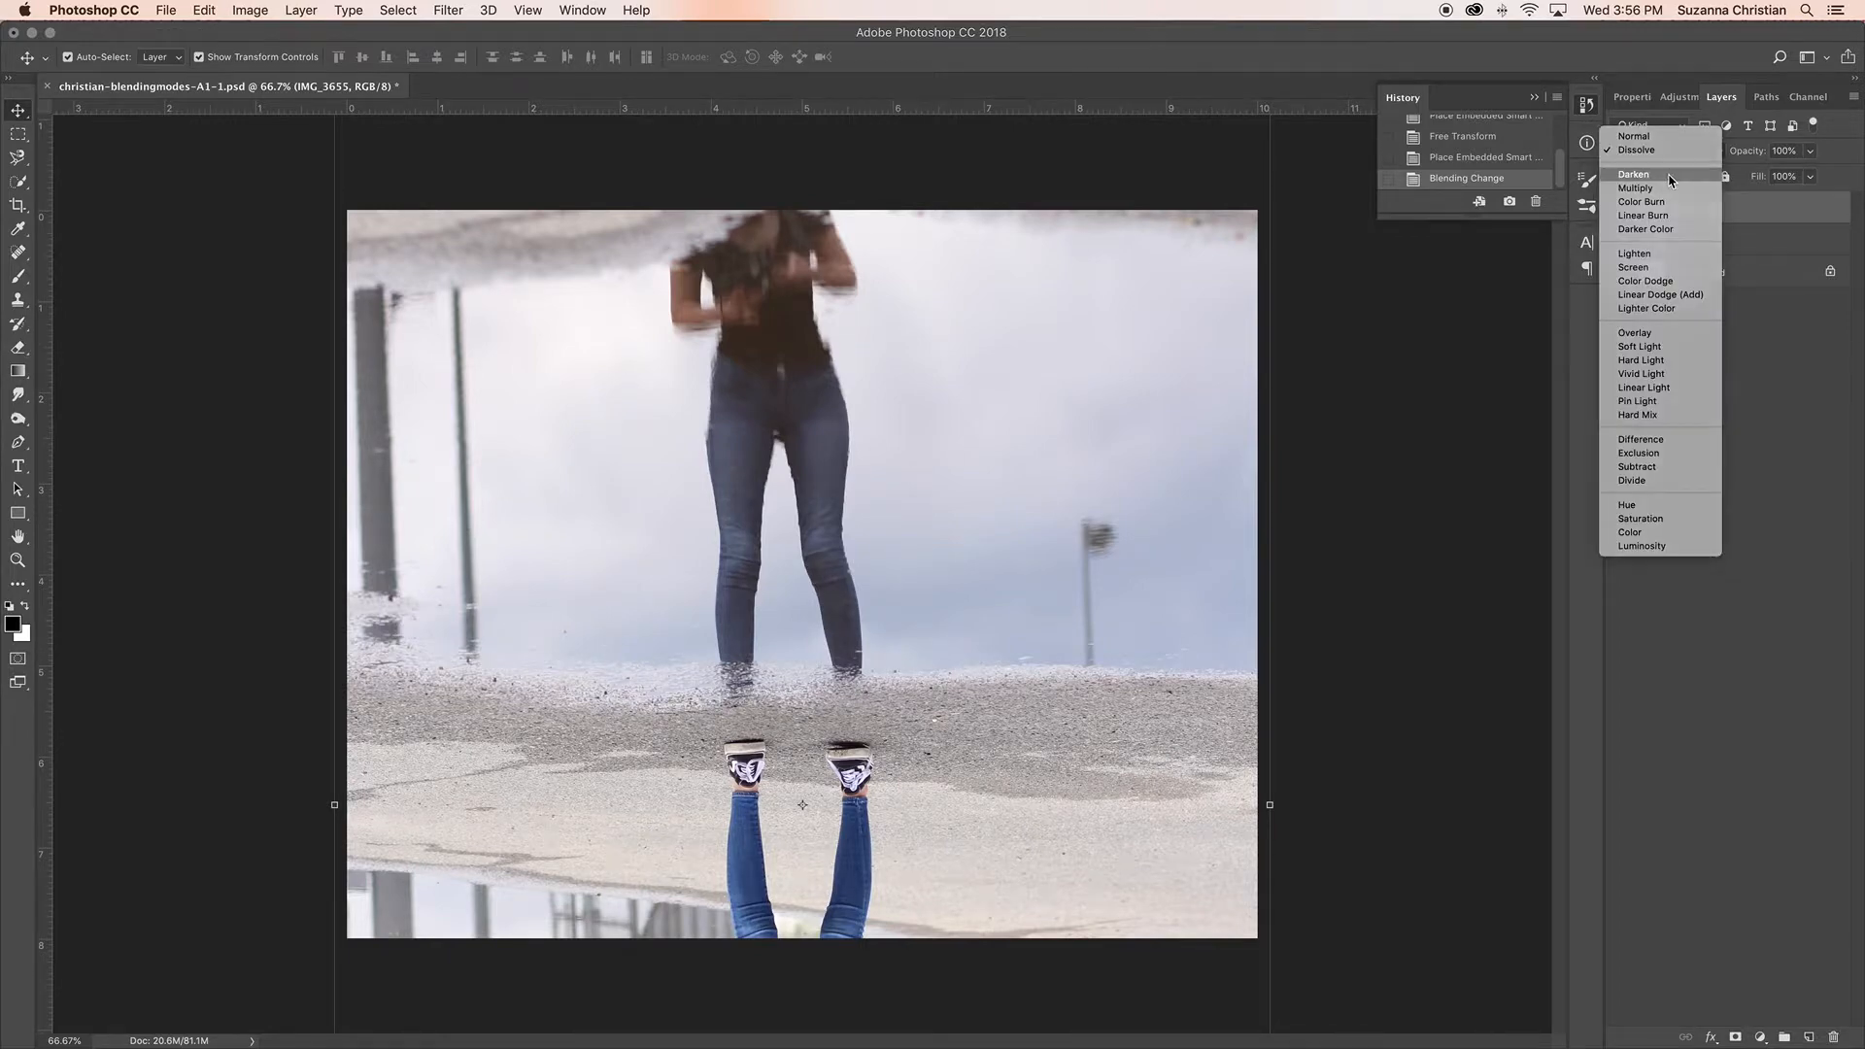
pyautogui.click(1671, 176)
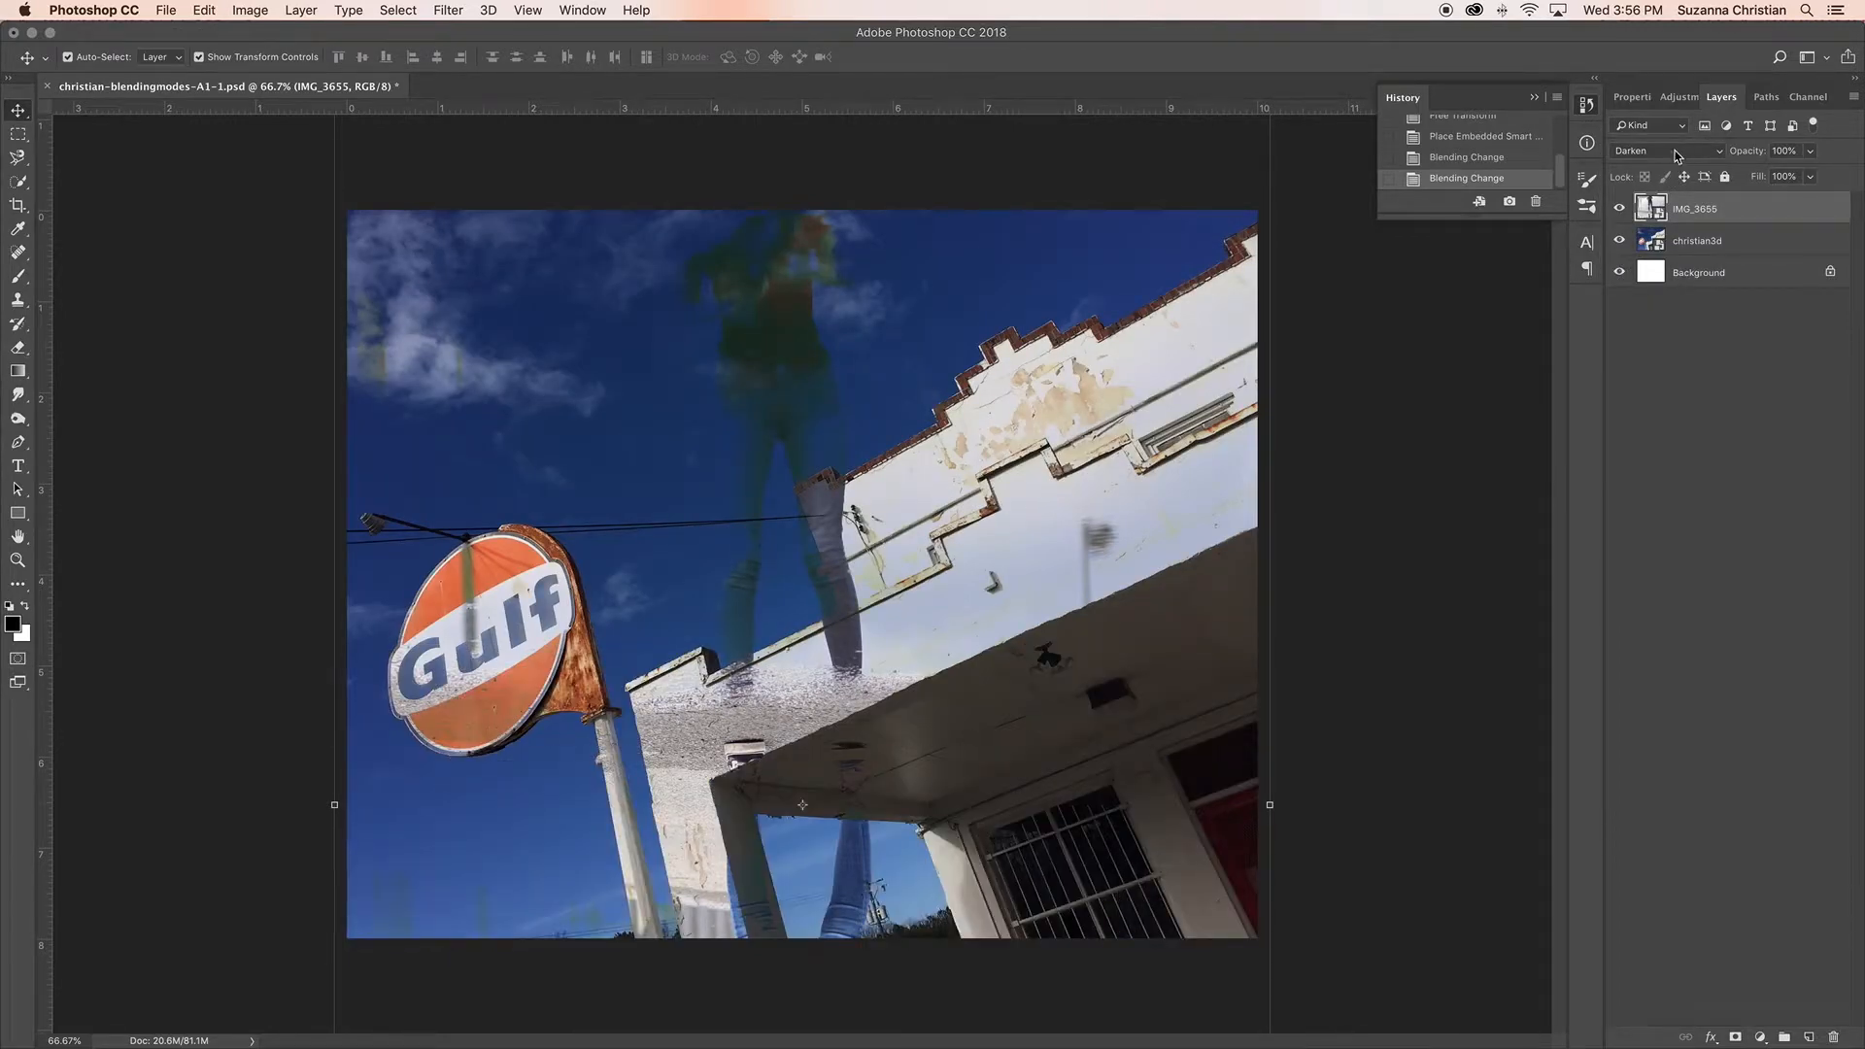
pyautogui.click(1677, 153)
pyautogui.click(1679, 161)
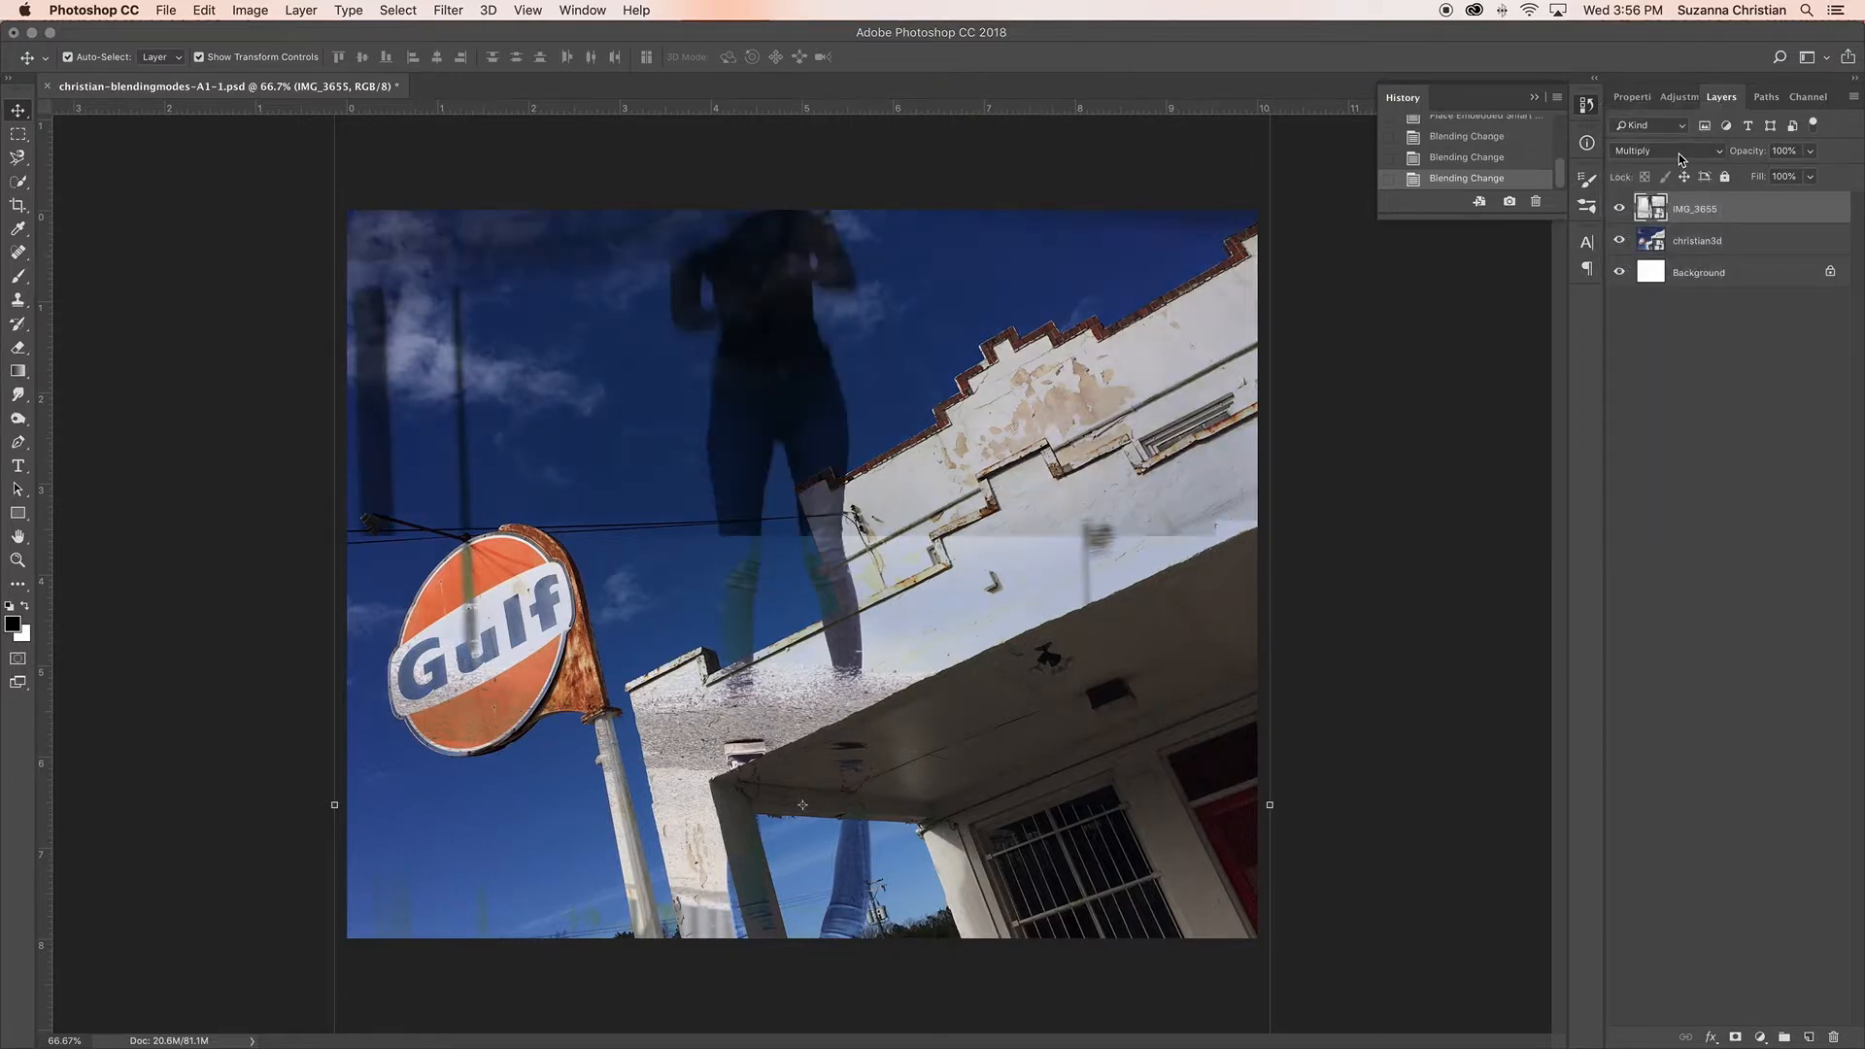
pyautogui.click(1681, 155)
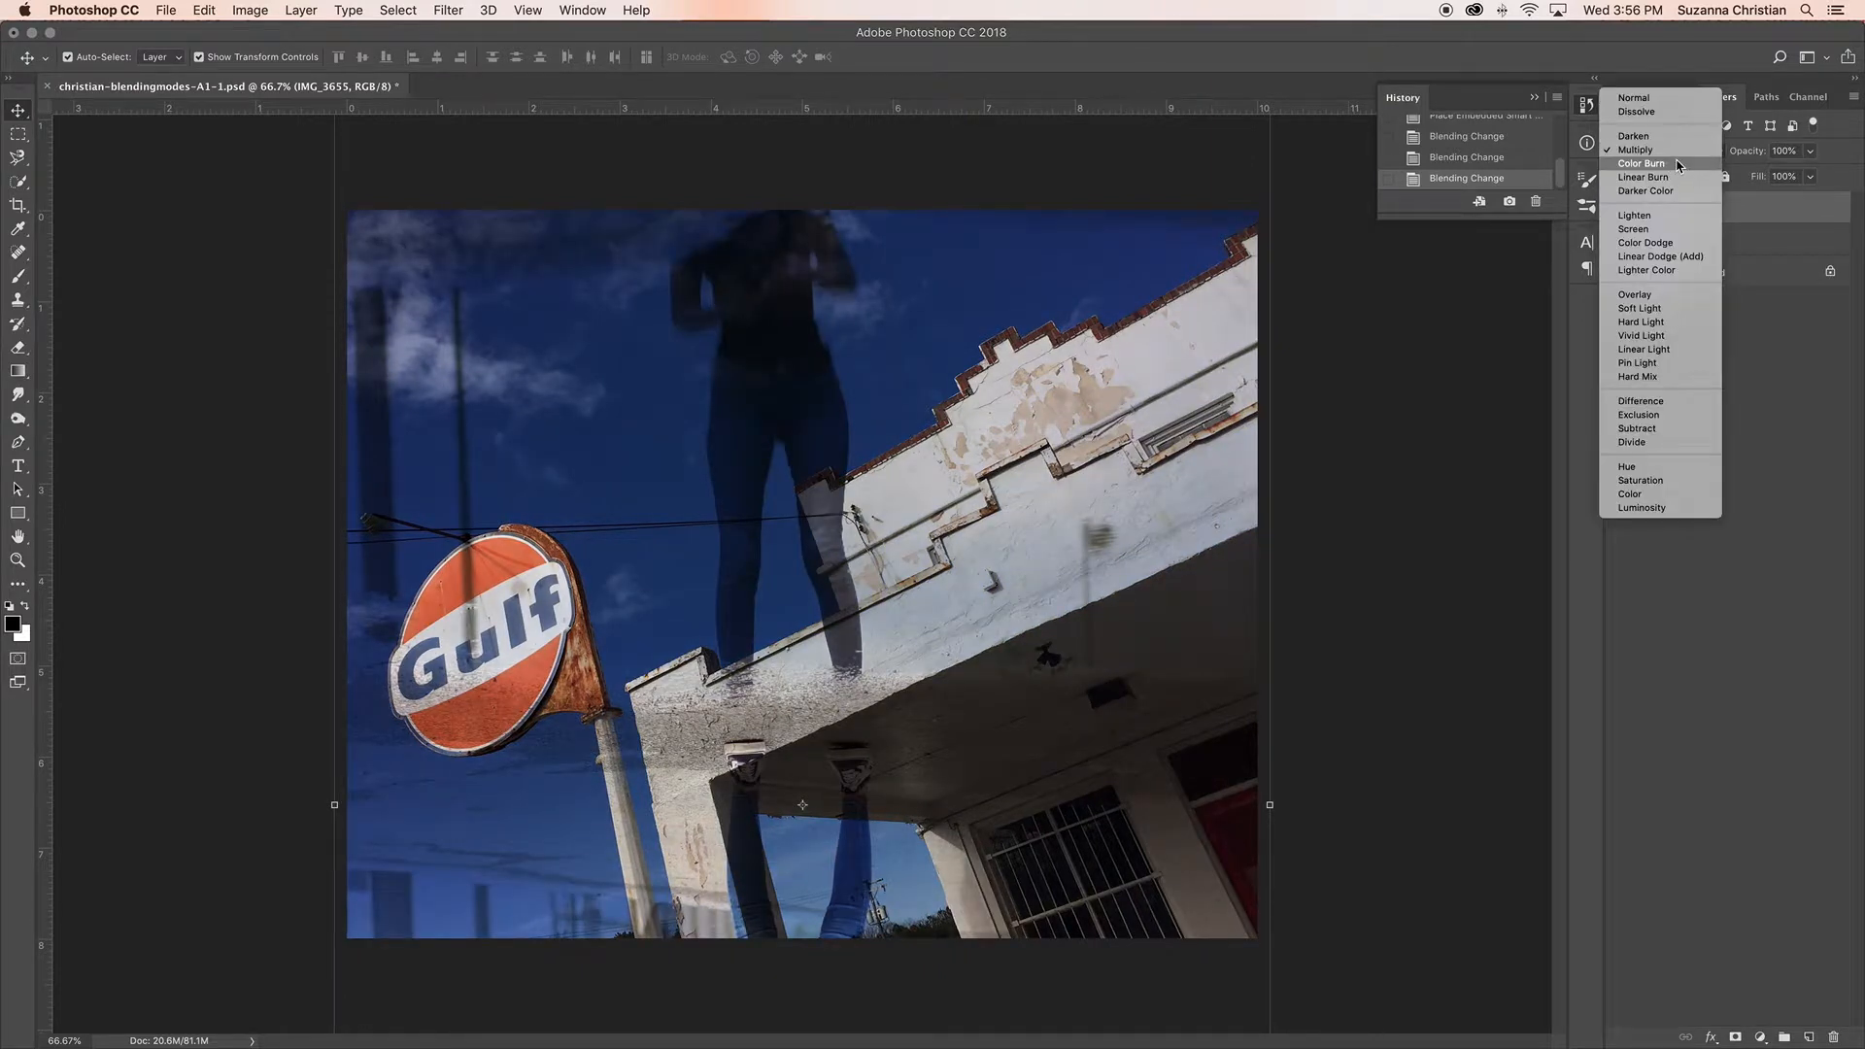
pyautogui.click(1680, 163)
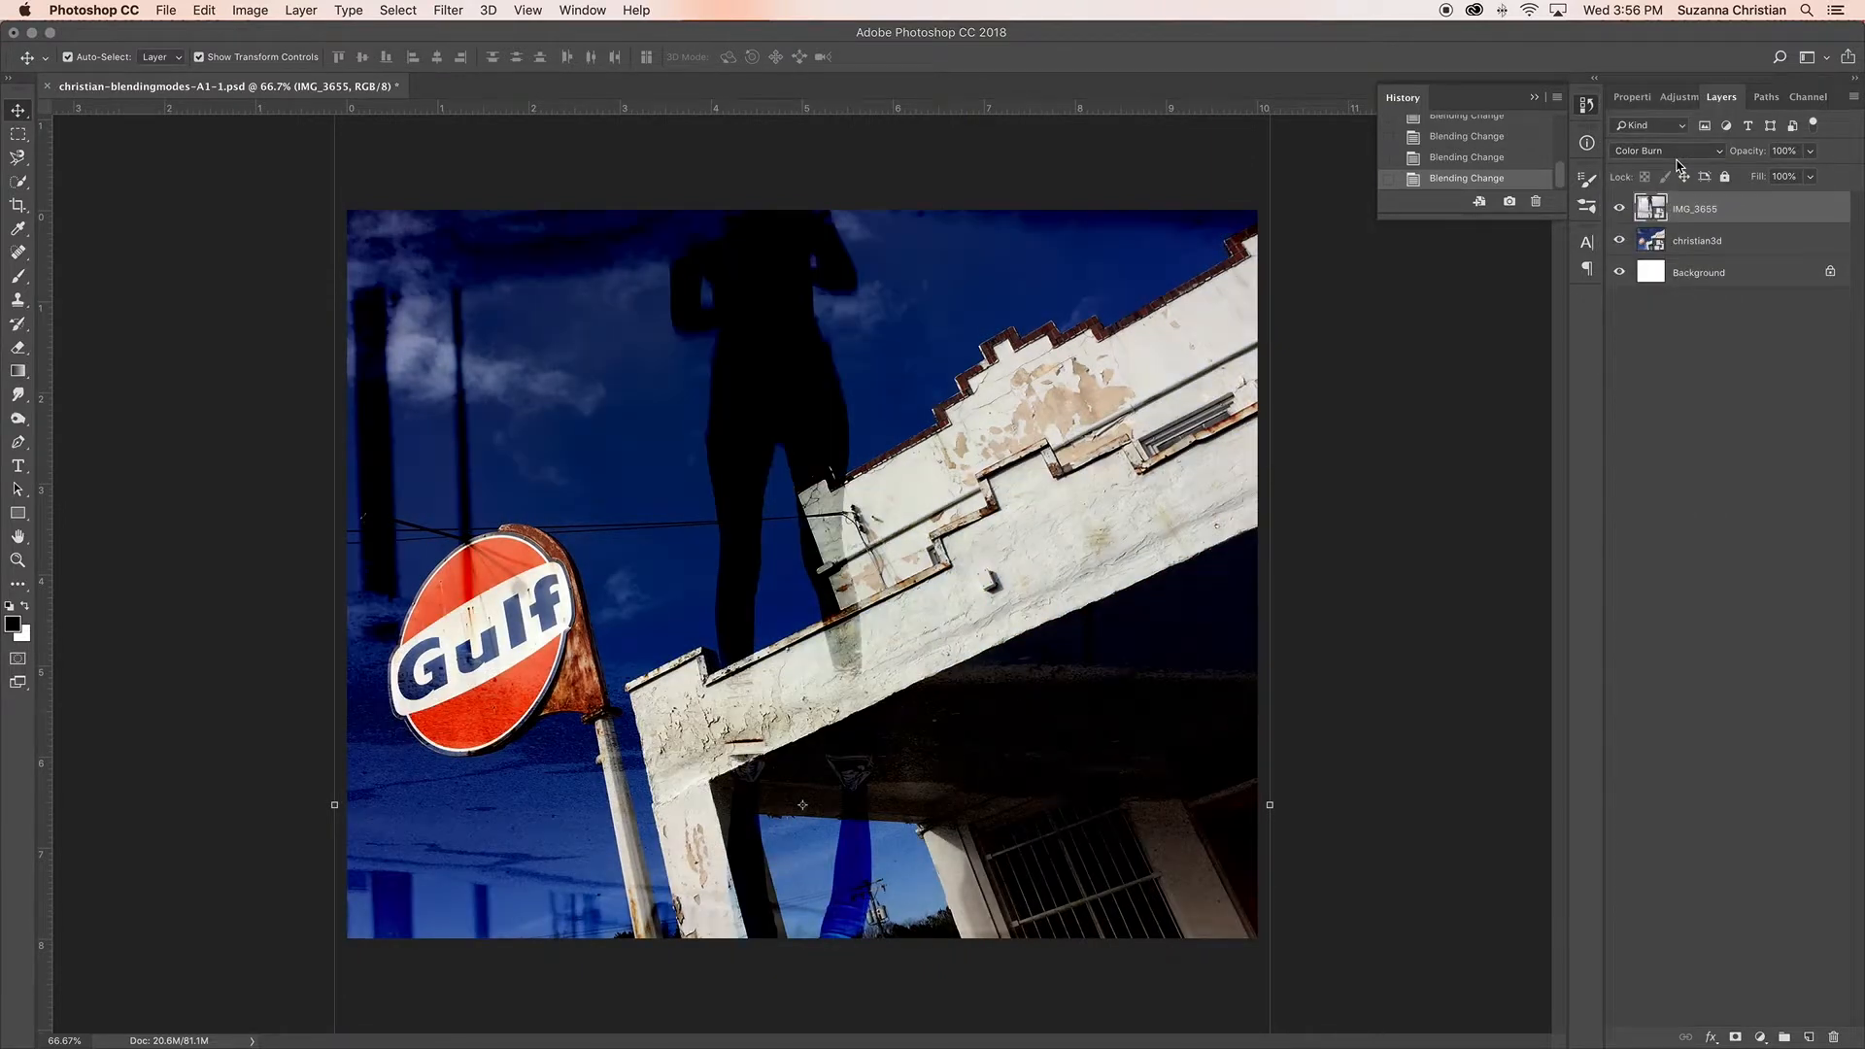
pyautogui.click(1678, 159)
pyautogui.click(1677, 170)
pyautogui.click(1677, 163)
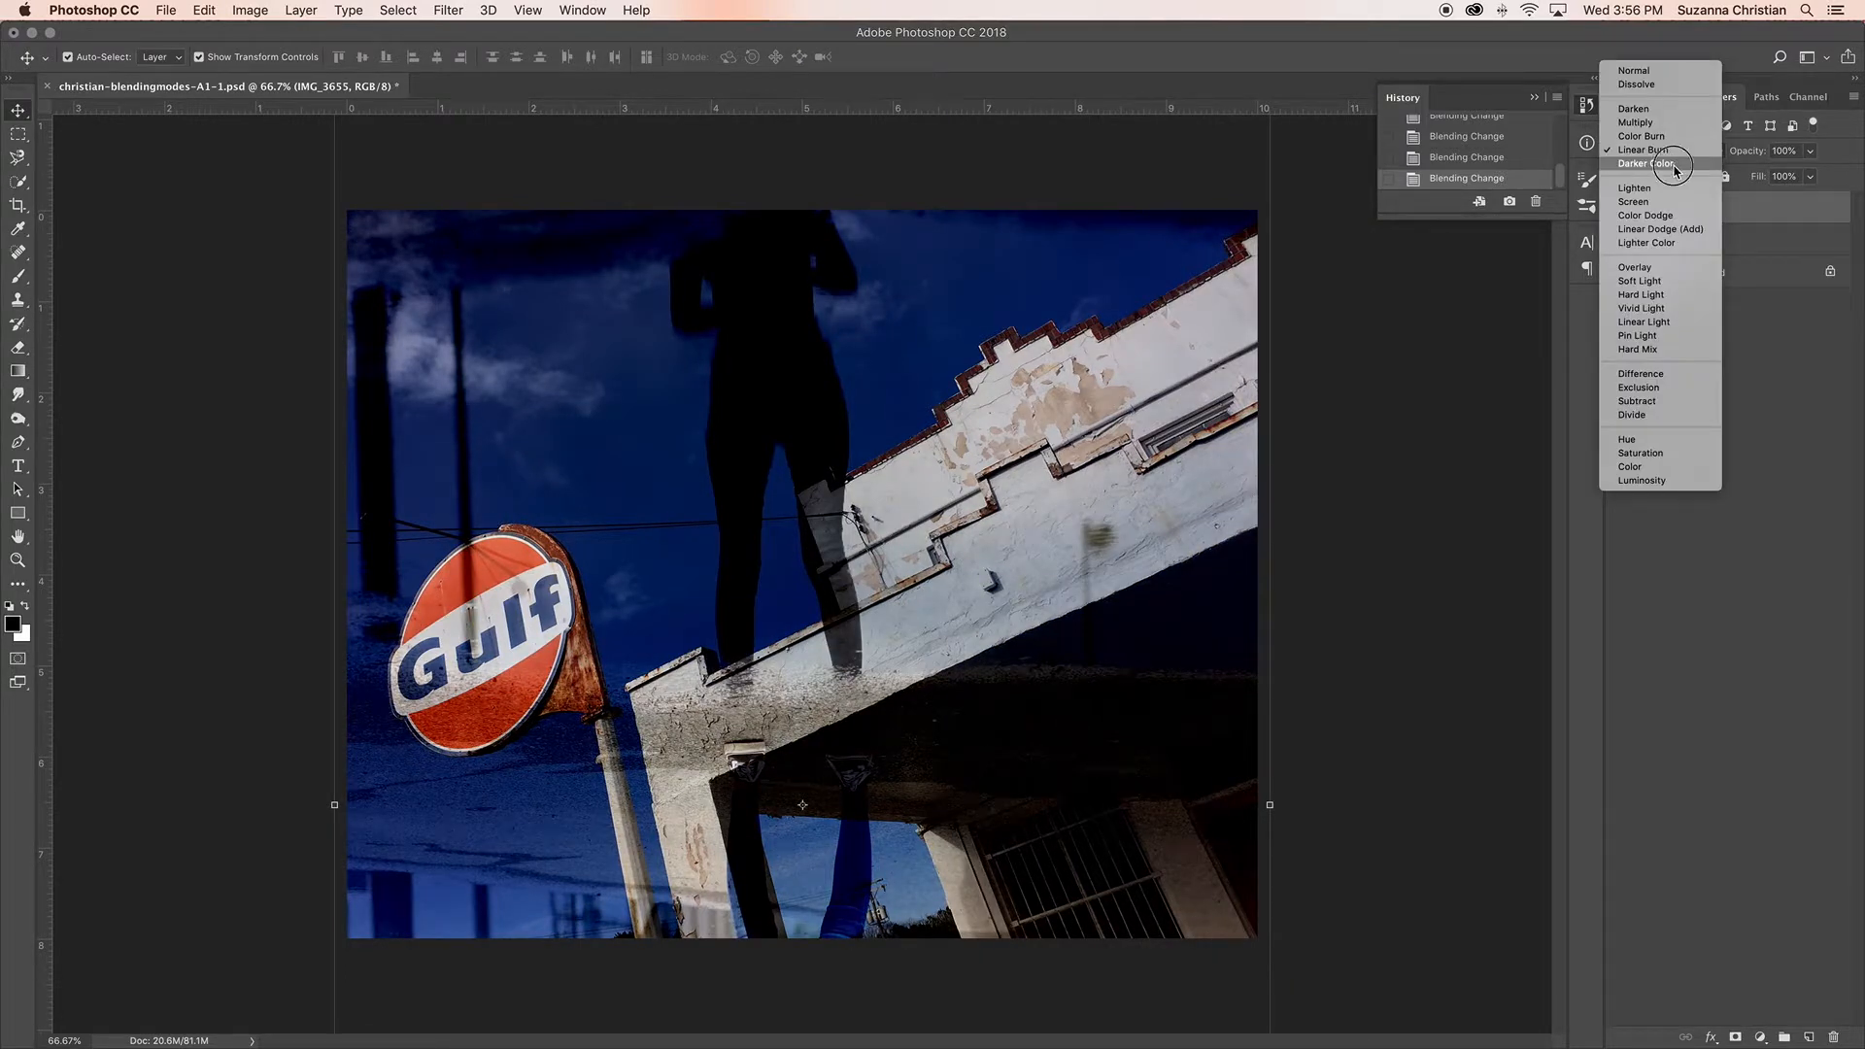
pyautogui.click(1692, 175)
# Step: Try the Lighten, Screen, Color Dodge, Linear Dodge (Add) and Lighter Color blending modes on the IMG_3655 layer
pyautogui.click(1694, 161)
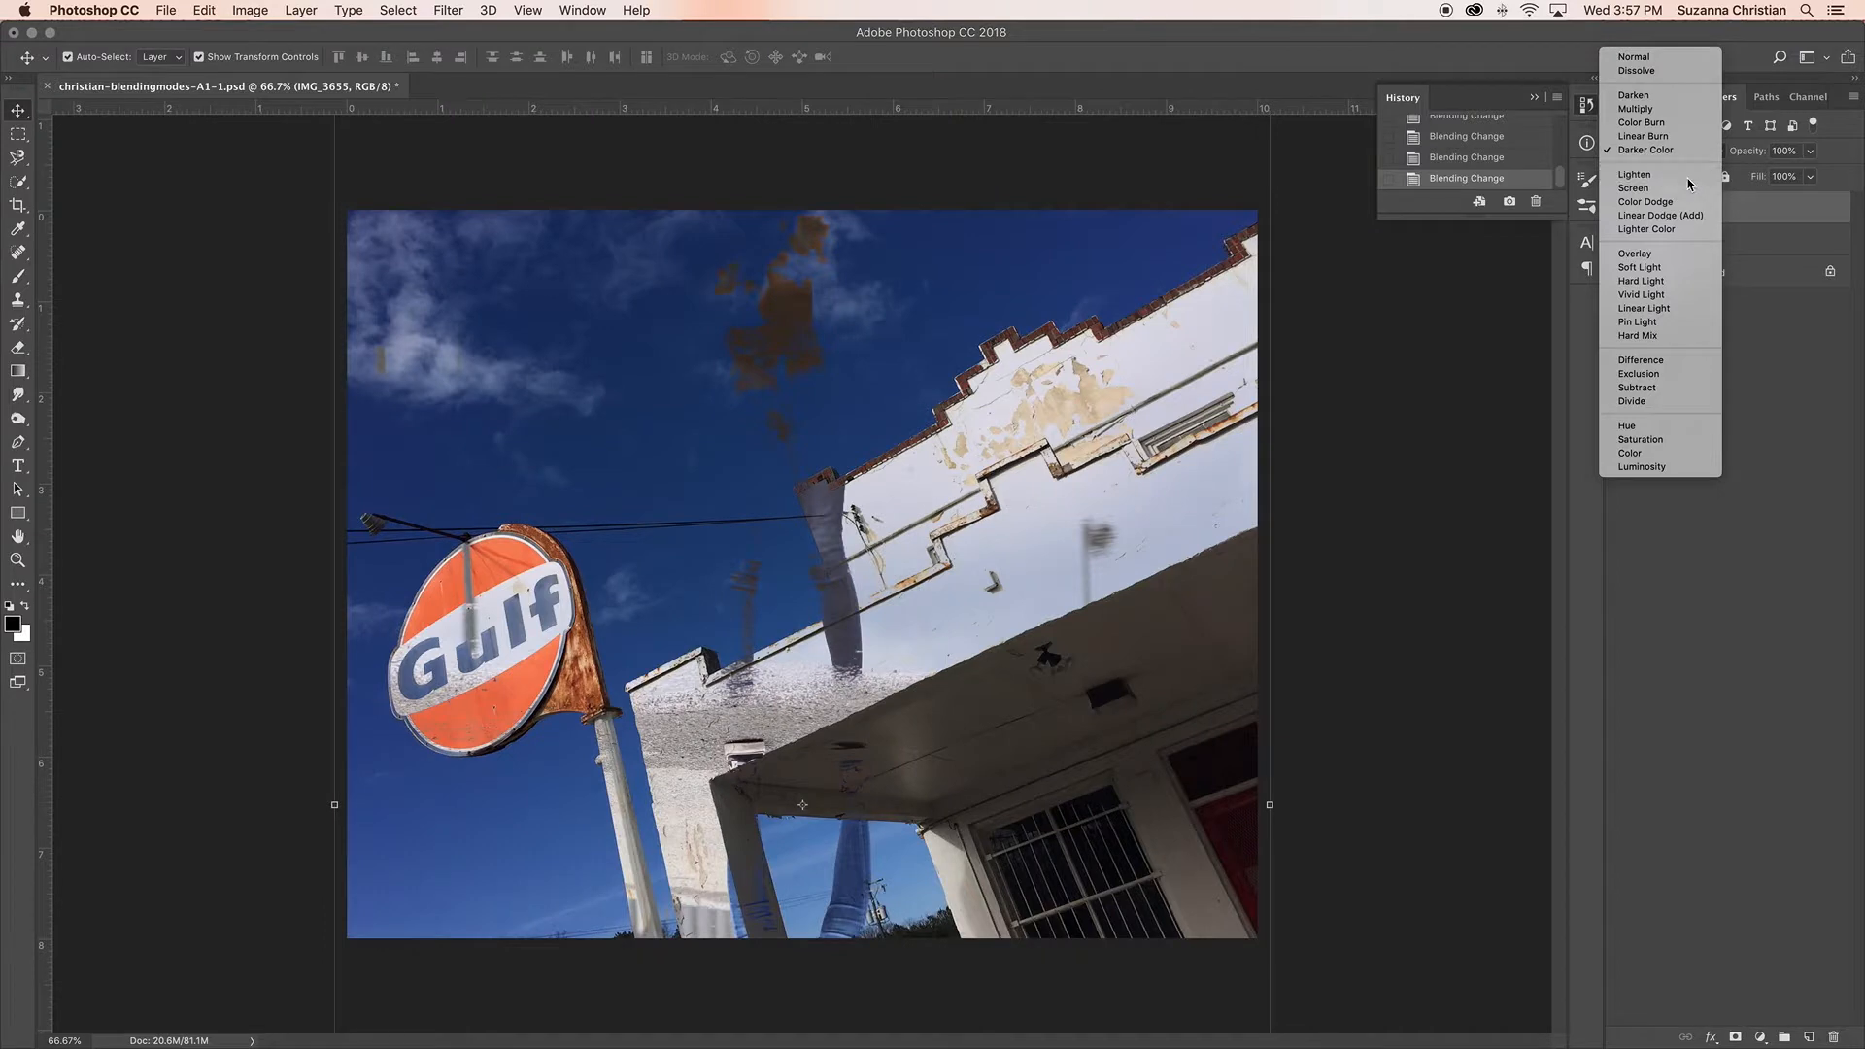
pyautogui.click(1690, 181)
pyautogui.click(1689, 155)
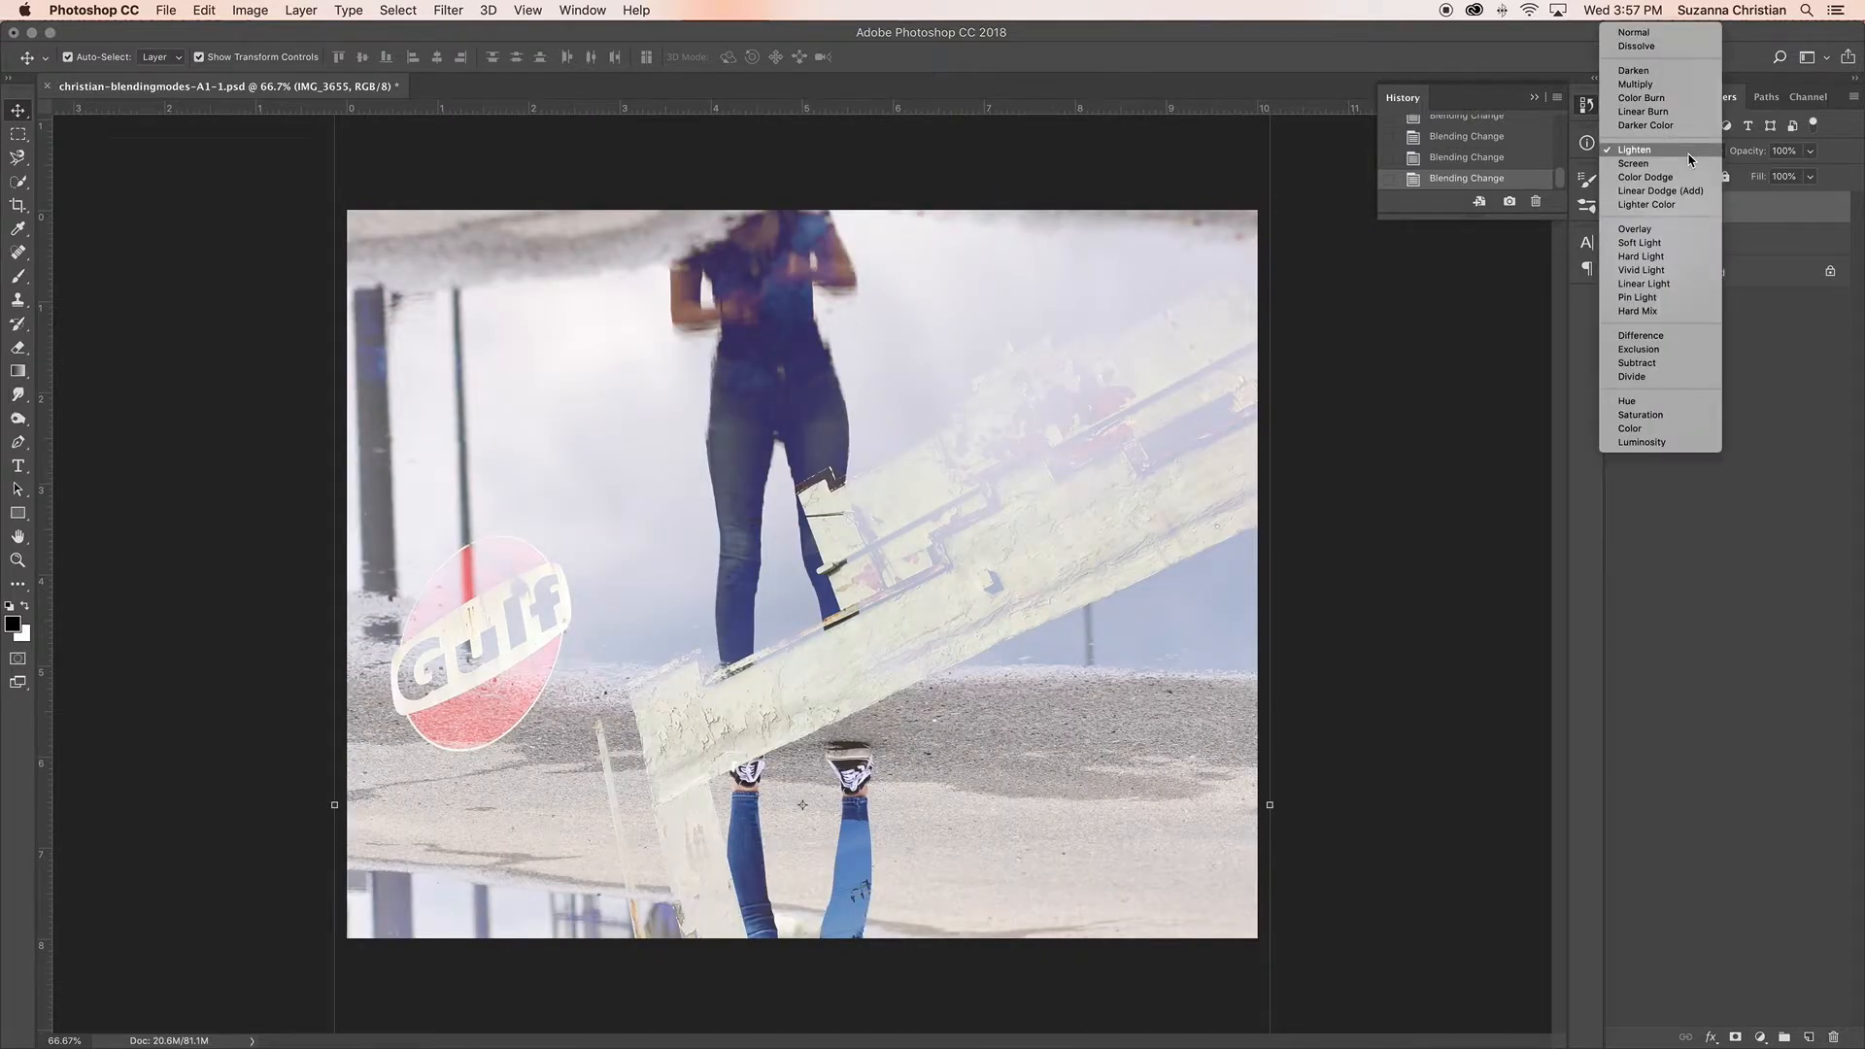
pyautogui.click(1688, 156)
pyautogui.click(1688, 155)
pyautogui.click(1676, 166)
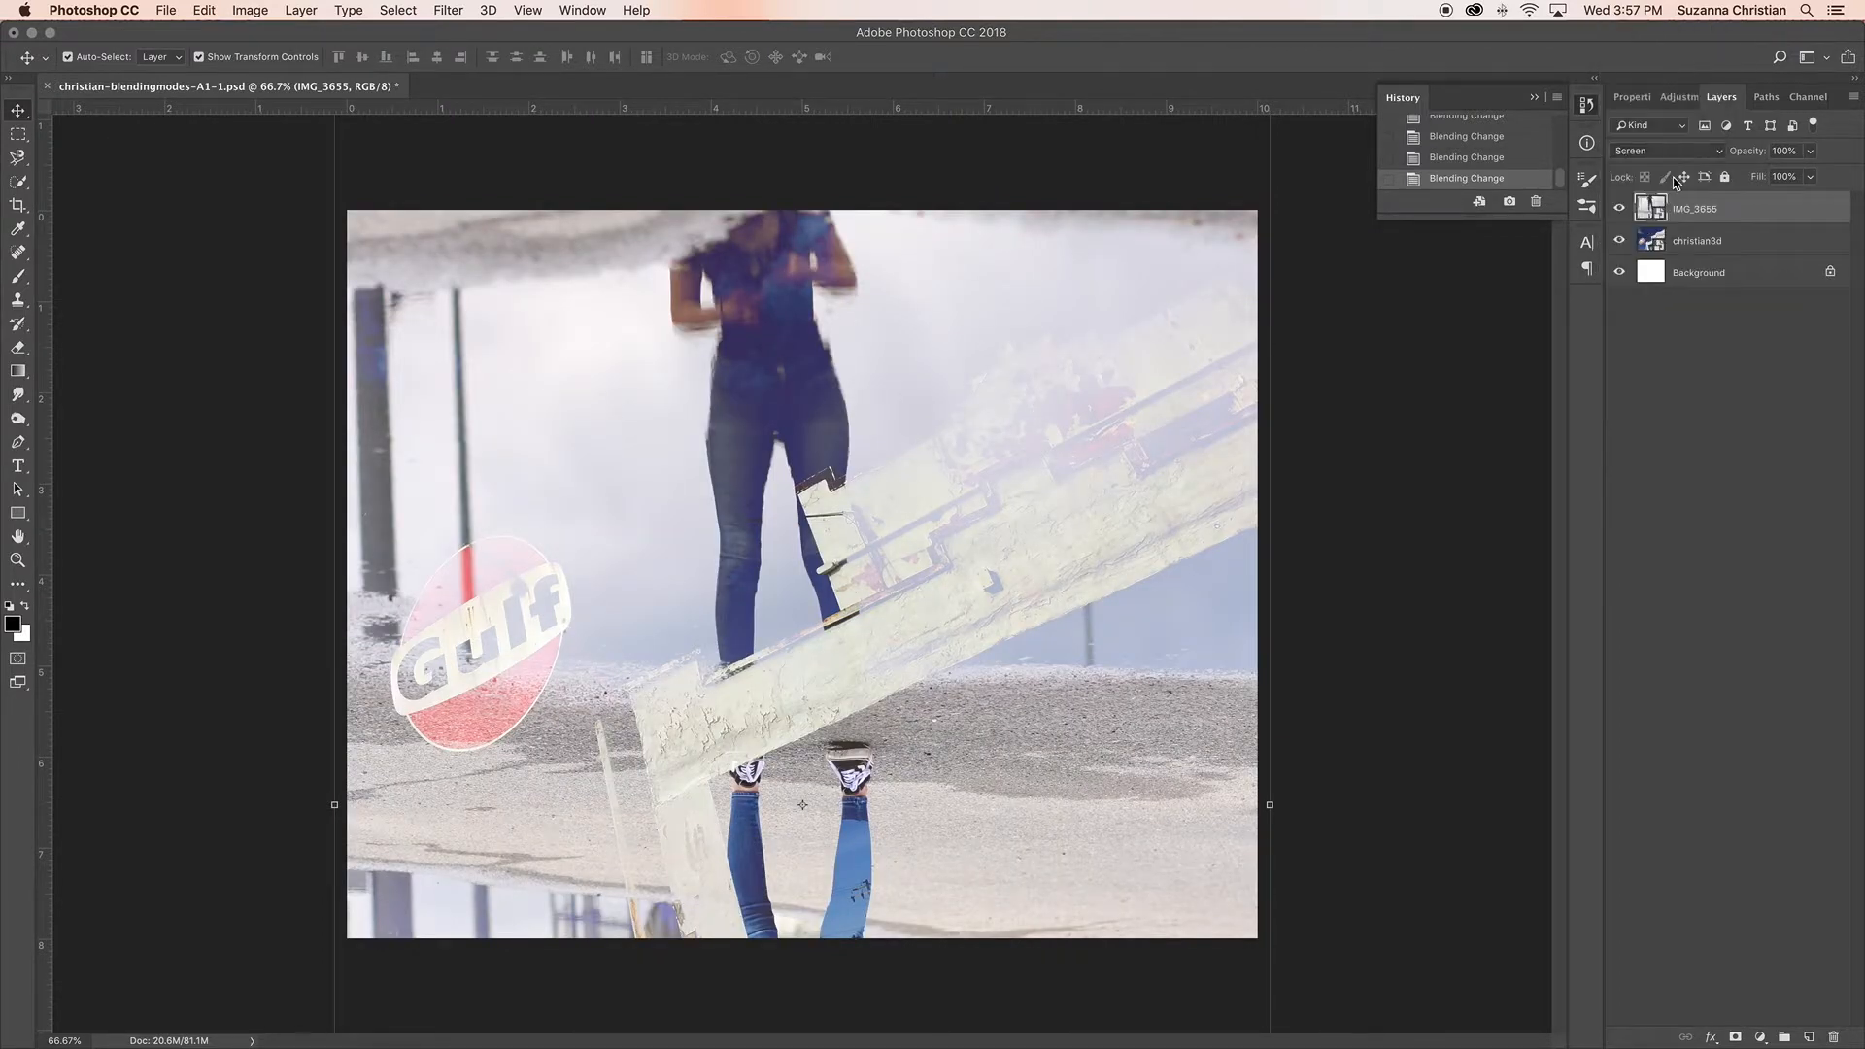
pyautogui.click(1684, 156)
pyautogui.click(1685, 164)
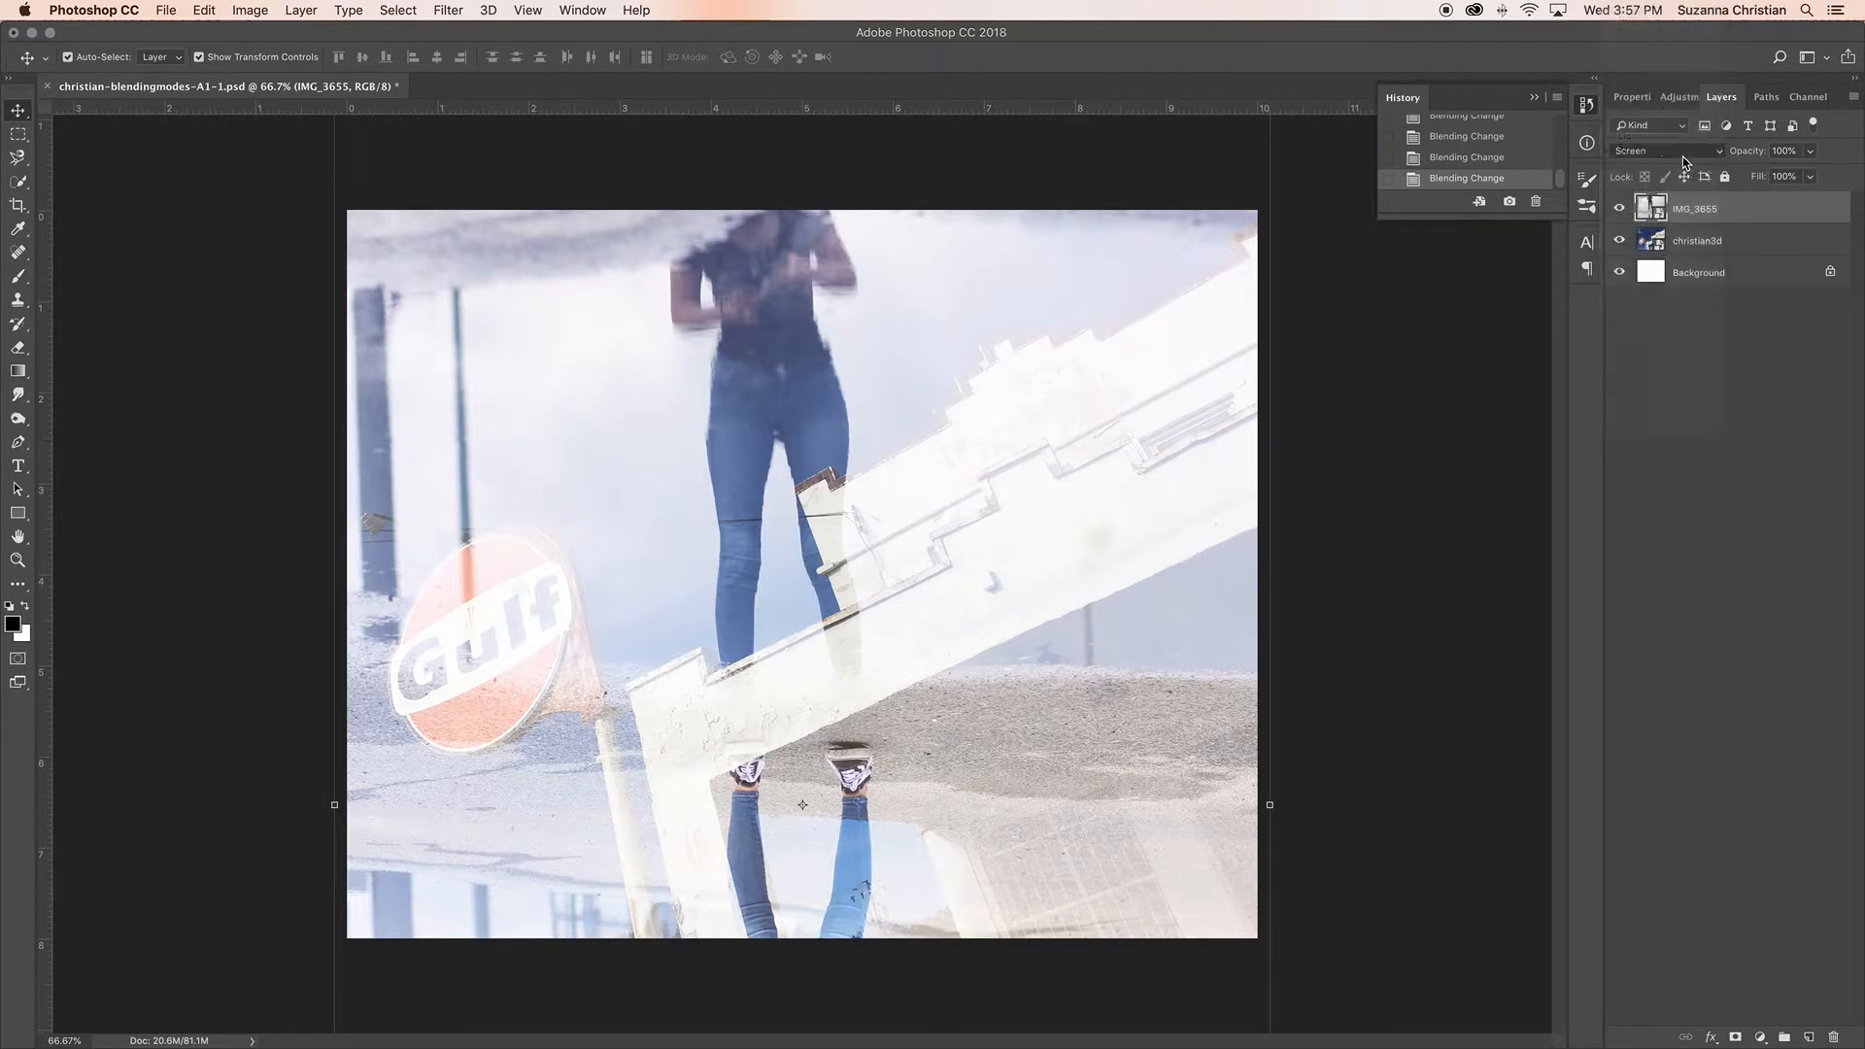
pyautogui.click(1685, 155)
pyautogui.click(1688, 163)
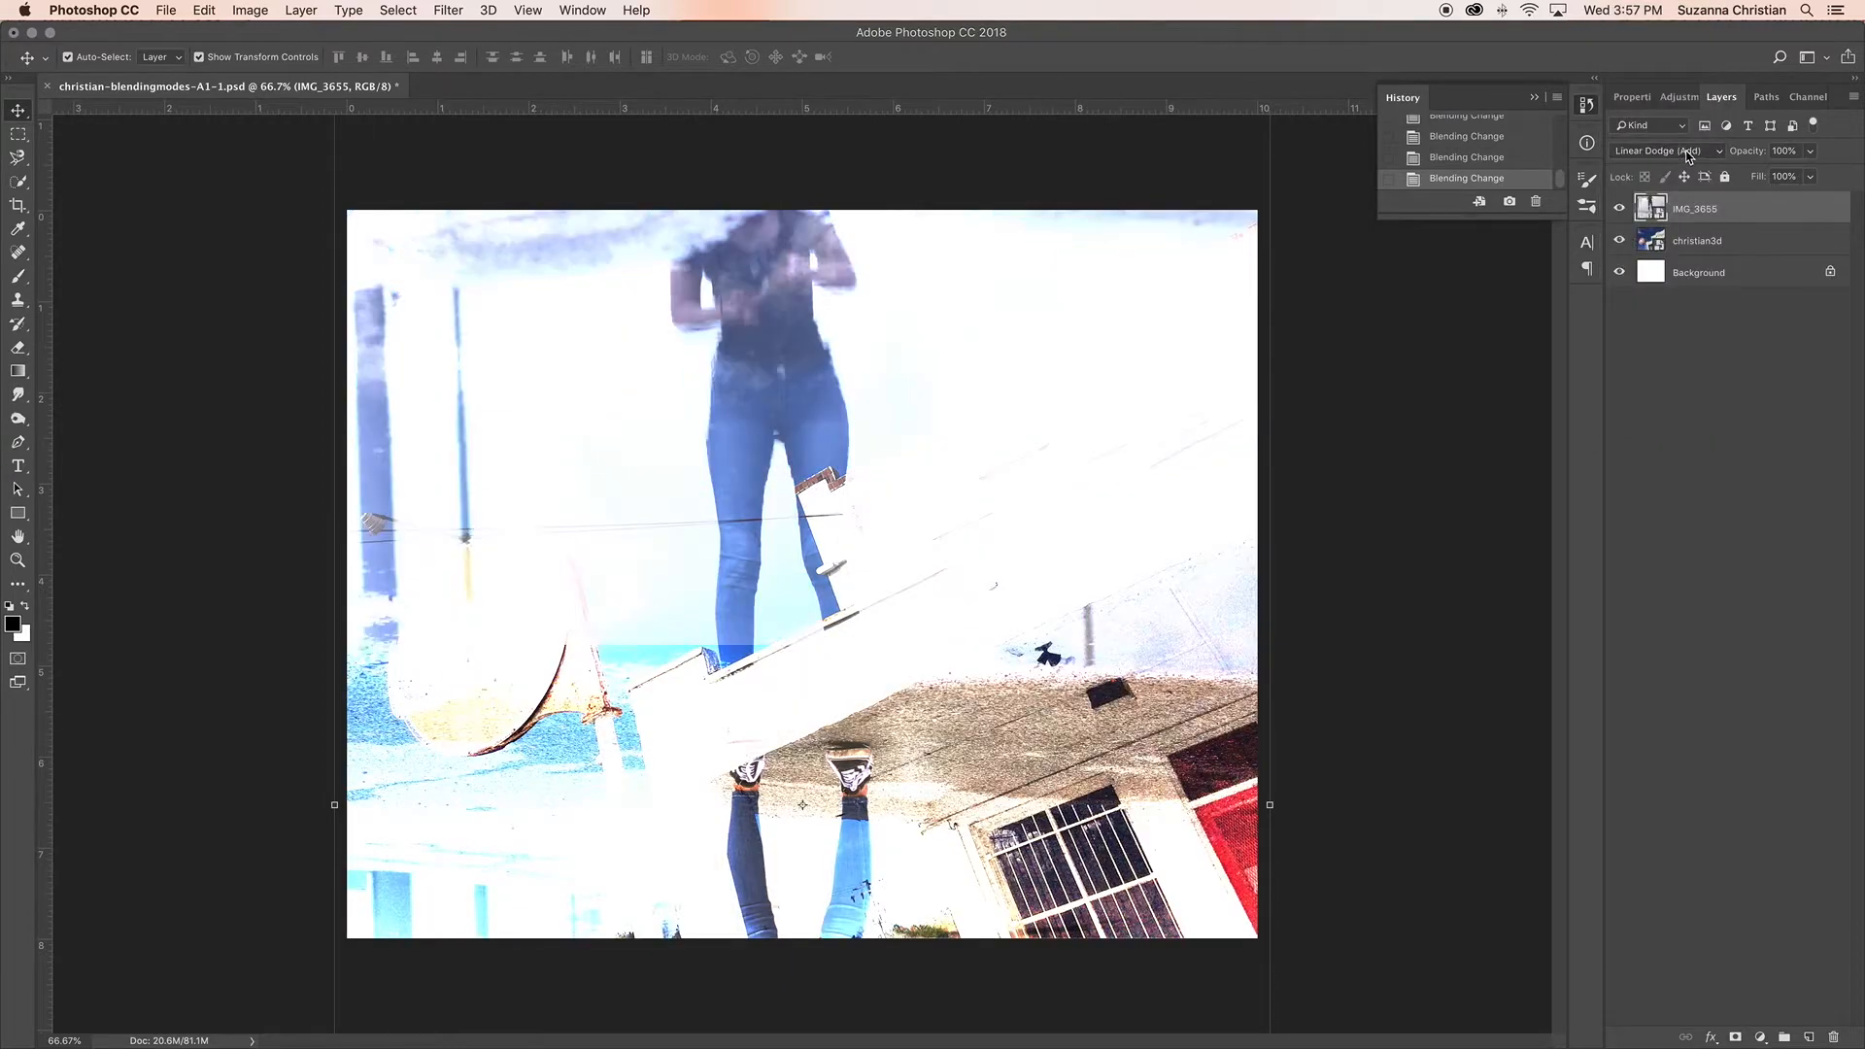
pyautogui.click(1688, 155)
pyautogui.click(1688, 163)
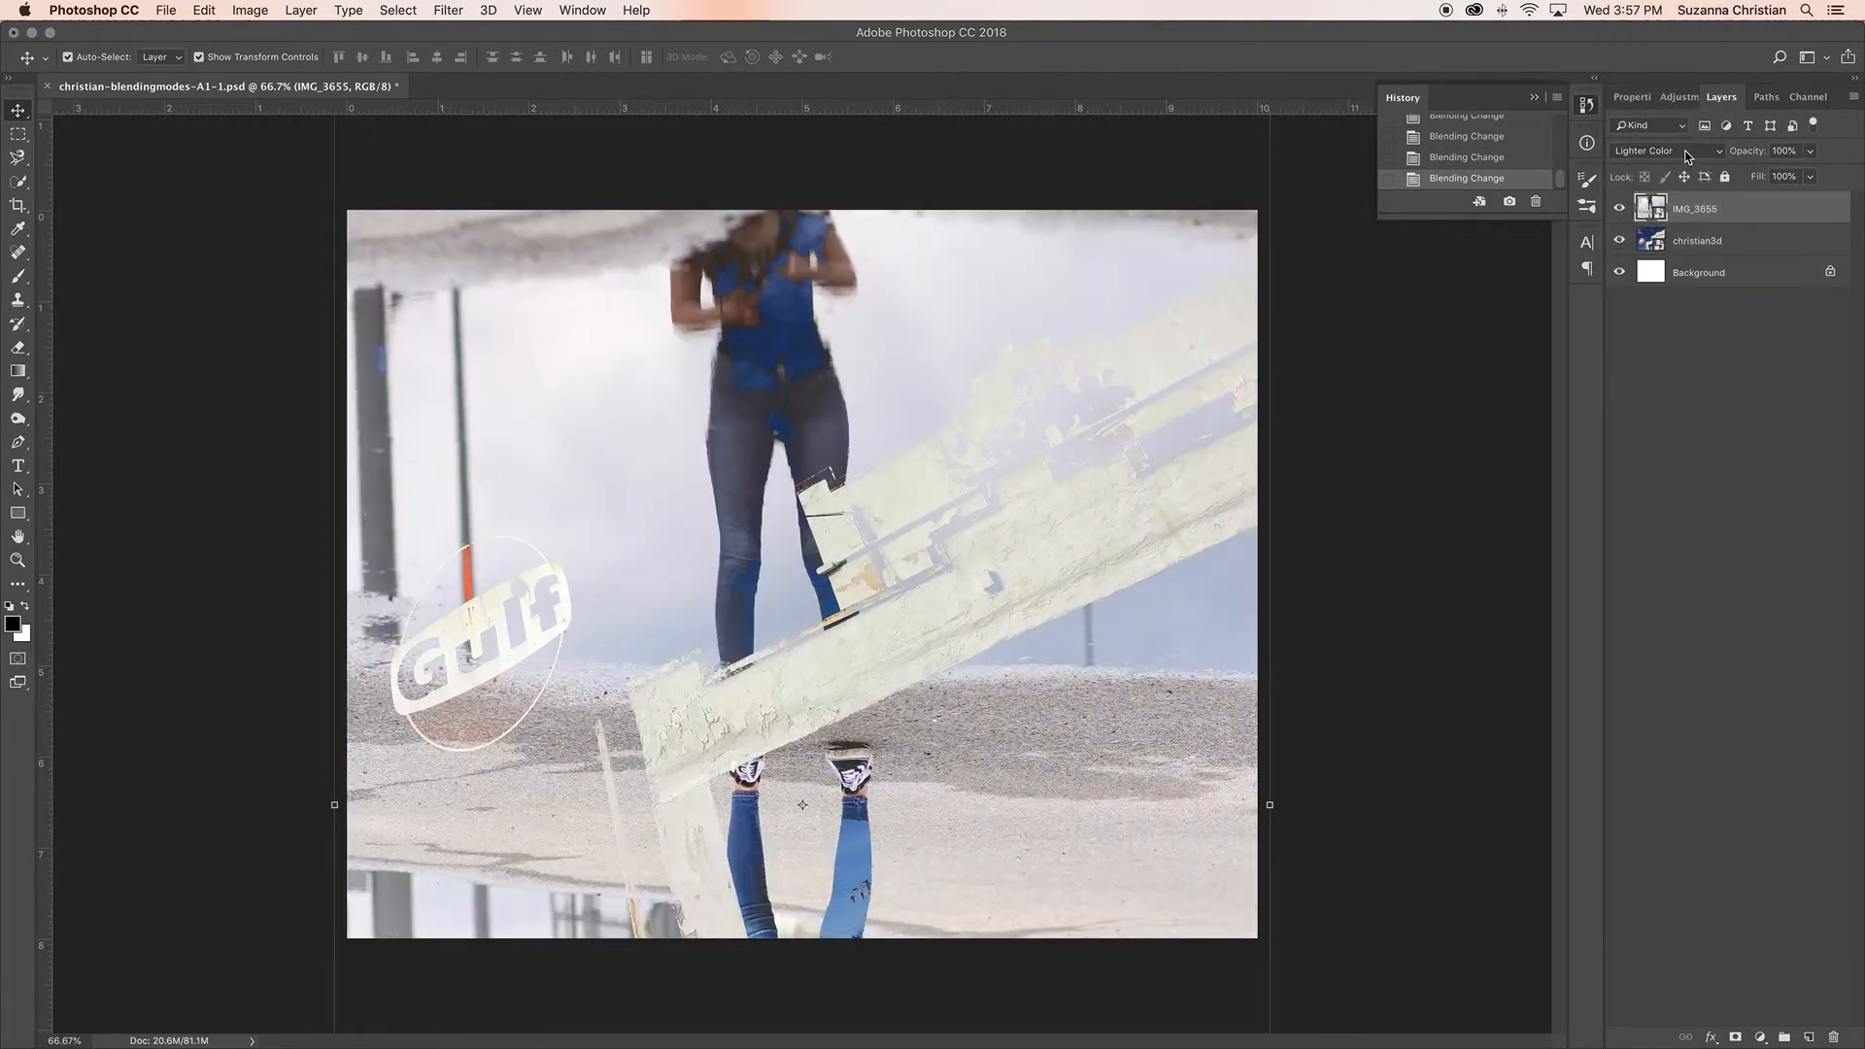
# Step: Try the Overlay, Soft Light, Hard Light, Vivid Light, Linear Light, Pin Light and Hard Mix blending modes on the IMG_3655 layer
pyautogui.click(1688, 155)
pyautogui.click(1687, 180)
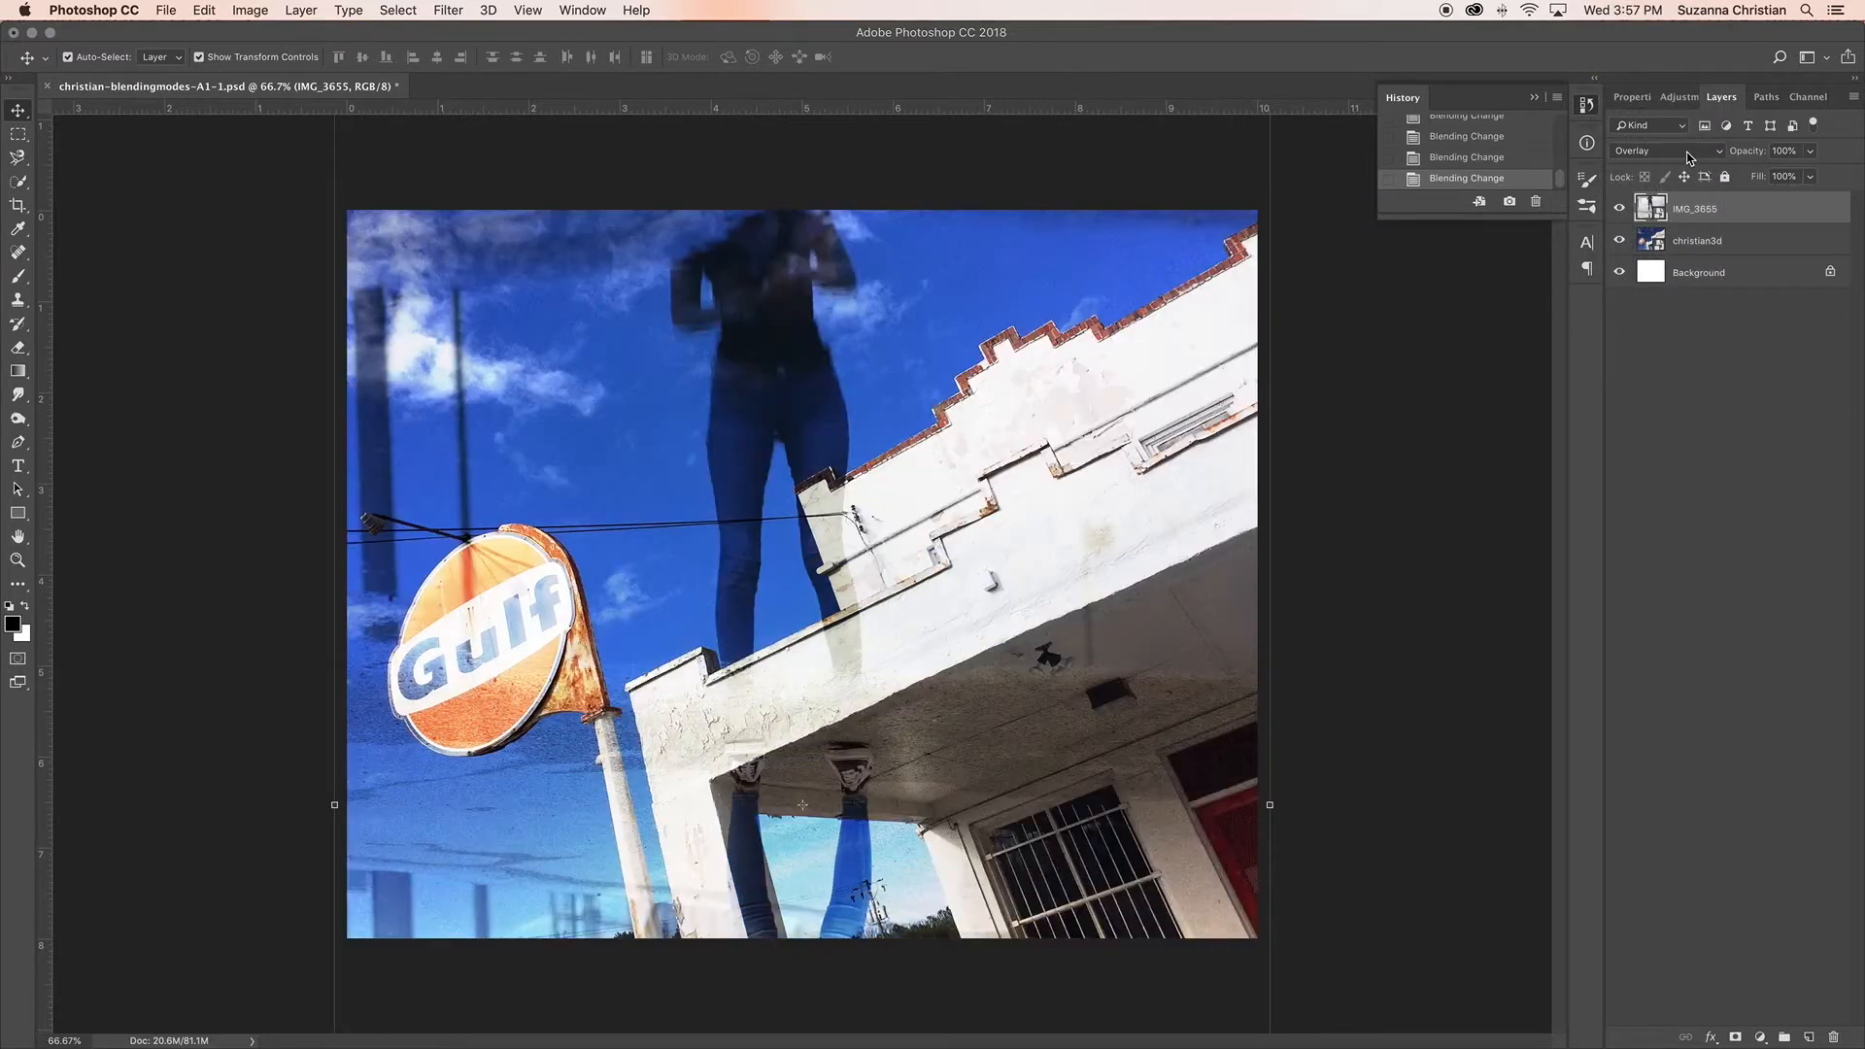
pyautogui.click(1689, 155)
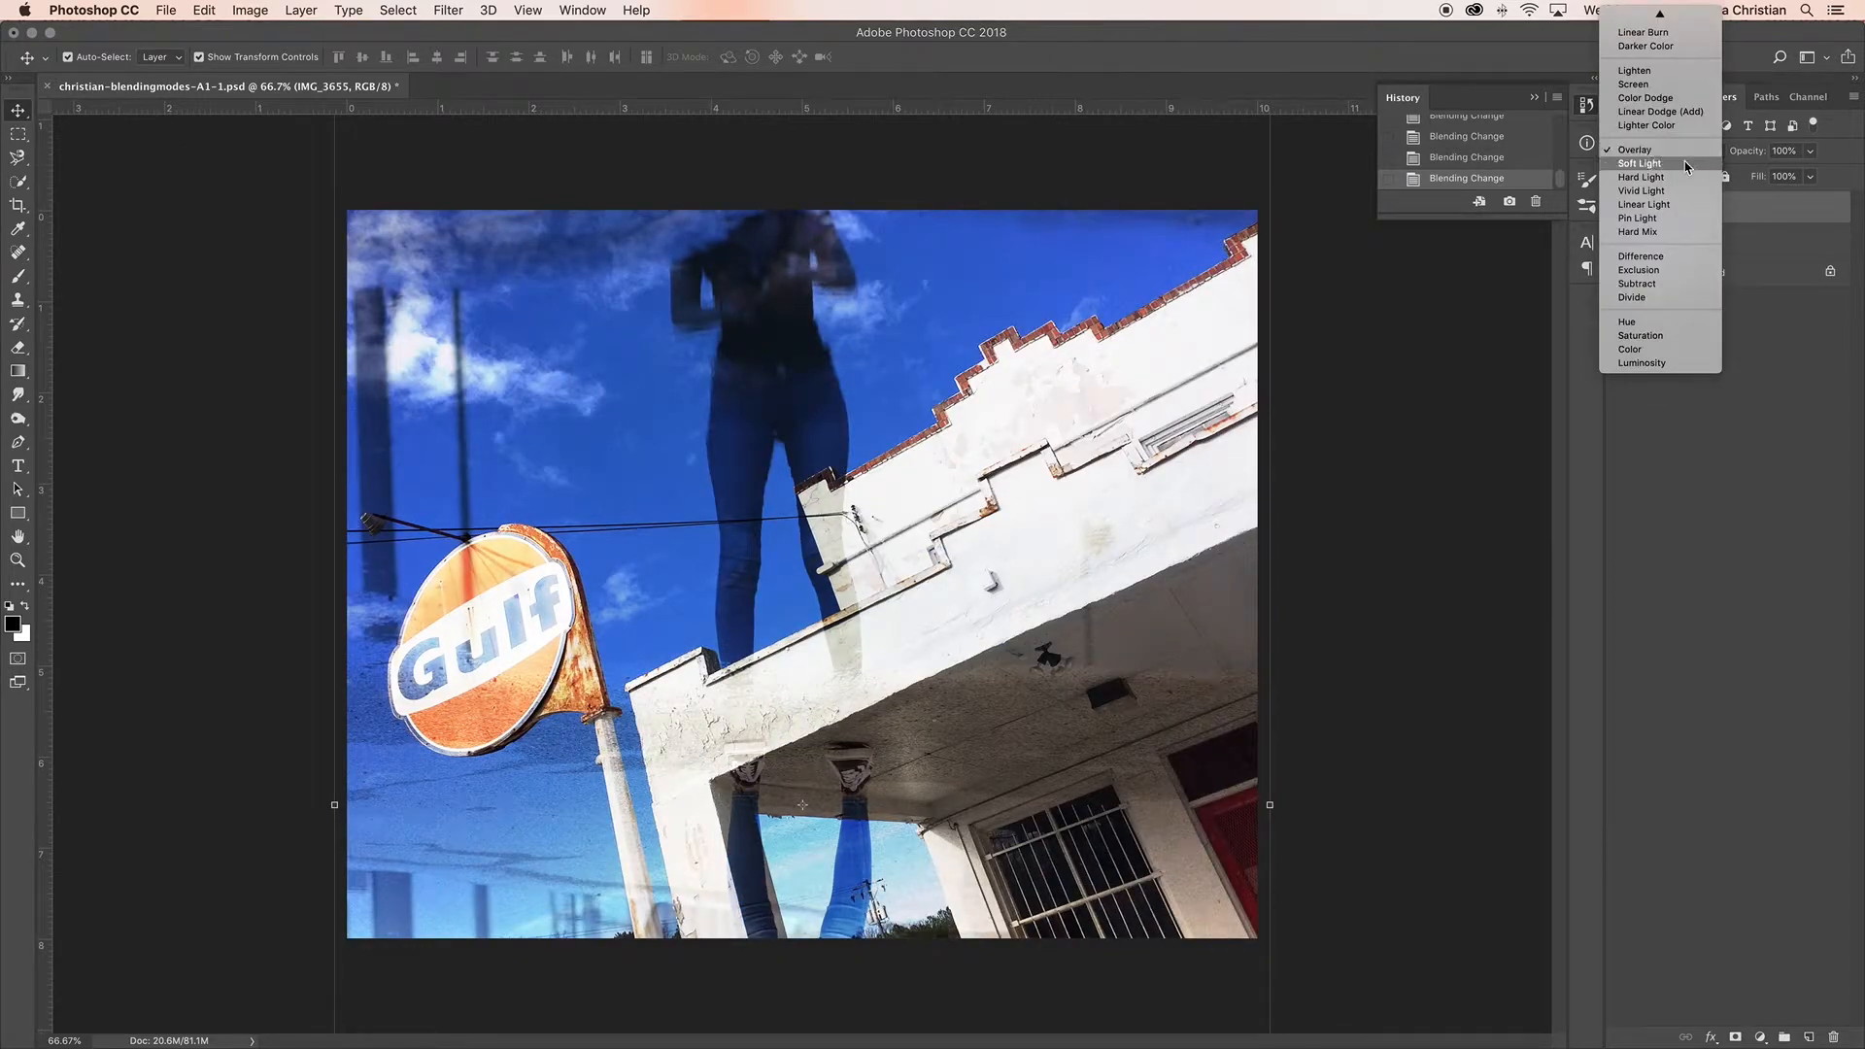
pyautogui.click(1686, 163)
pyautogui.click(1687, 155)
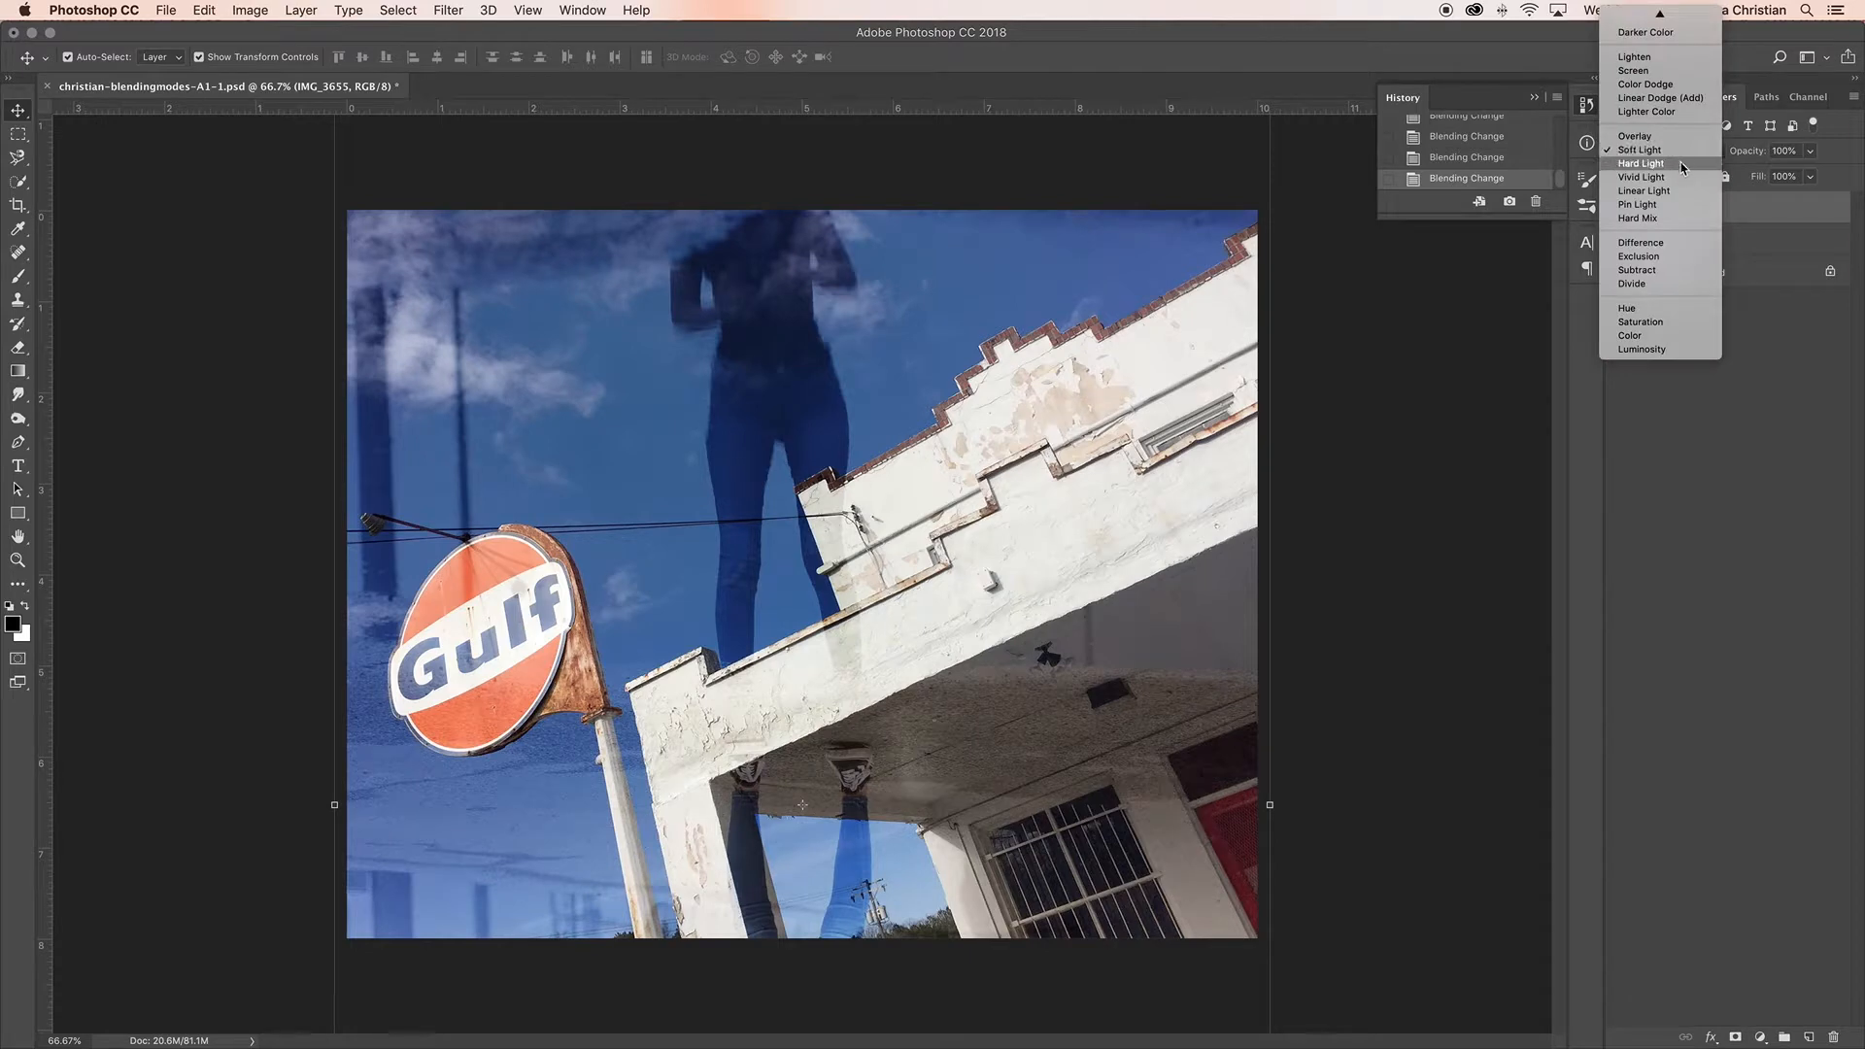
pyautogui.click(1685, 163)
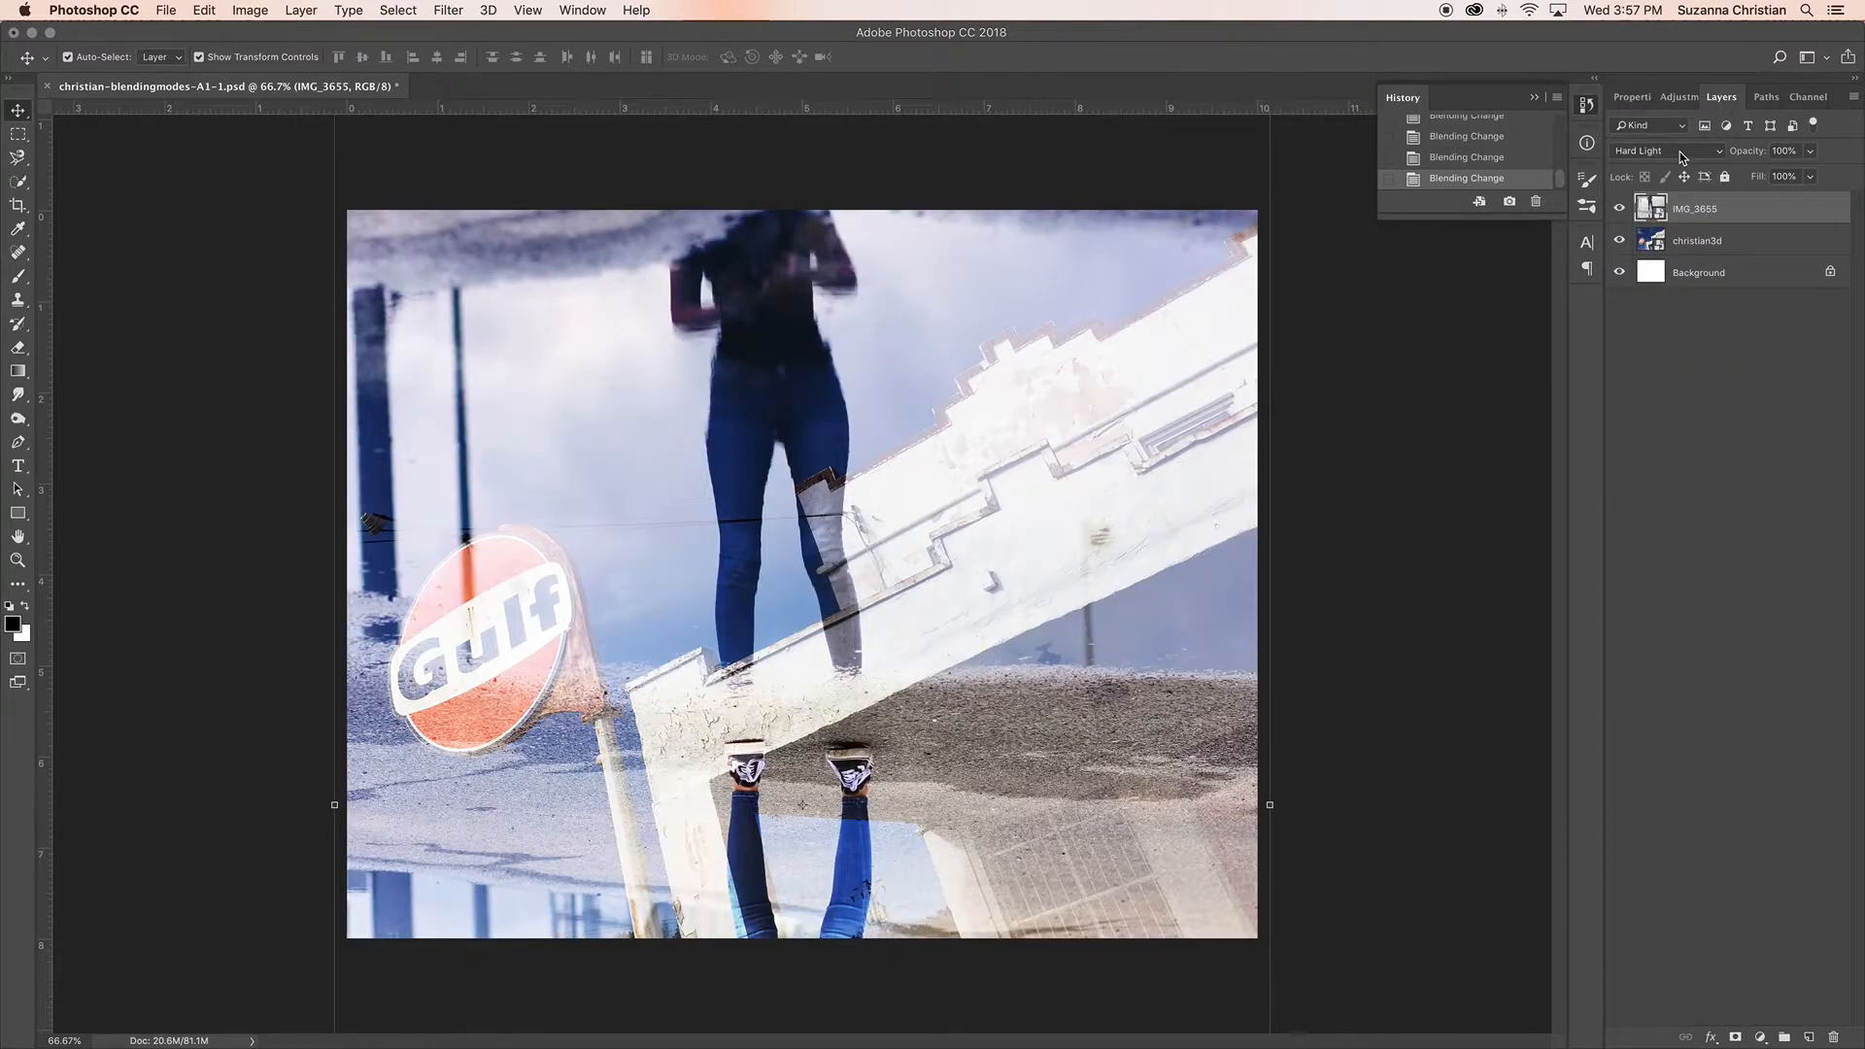
pyautogui.click(1684, 158)
pyautogui.click(1678, 164)
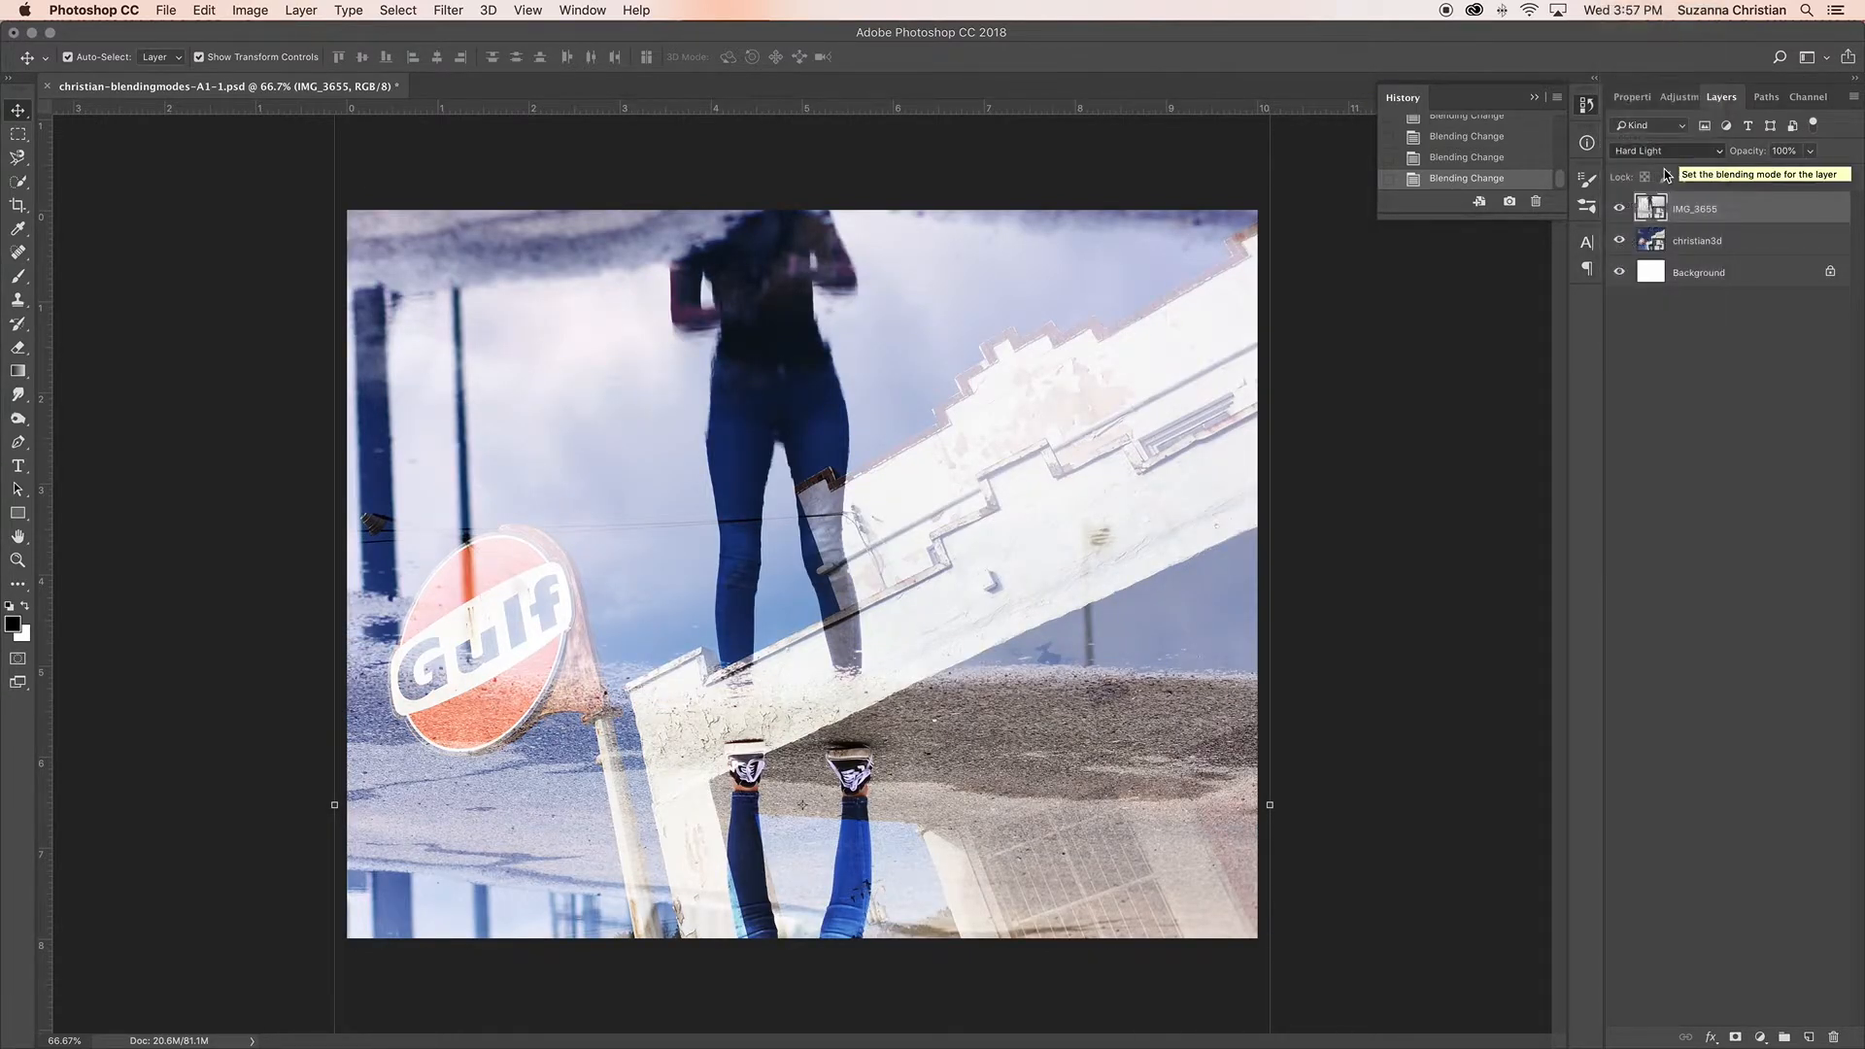
pyautogui.click(1677, 155)
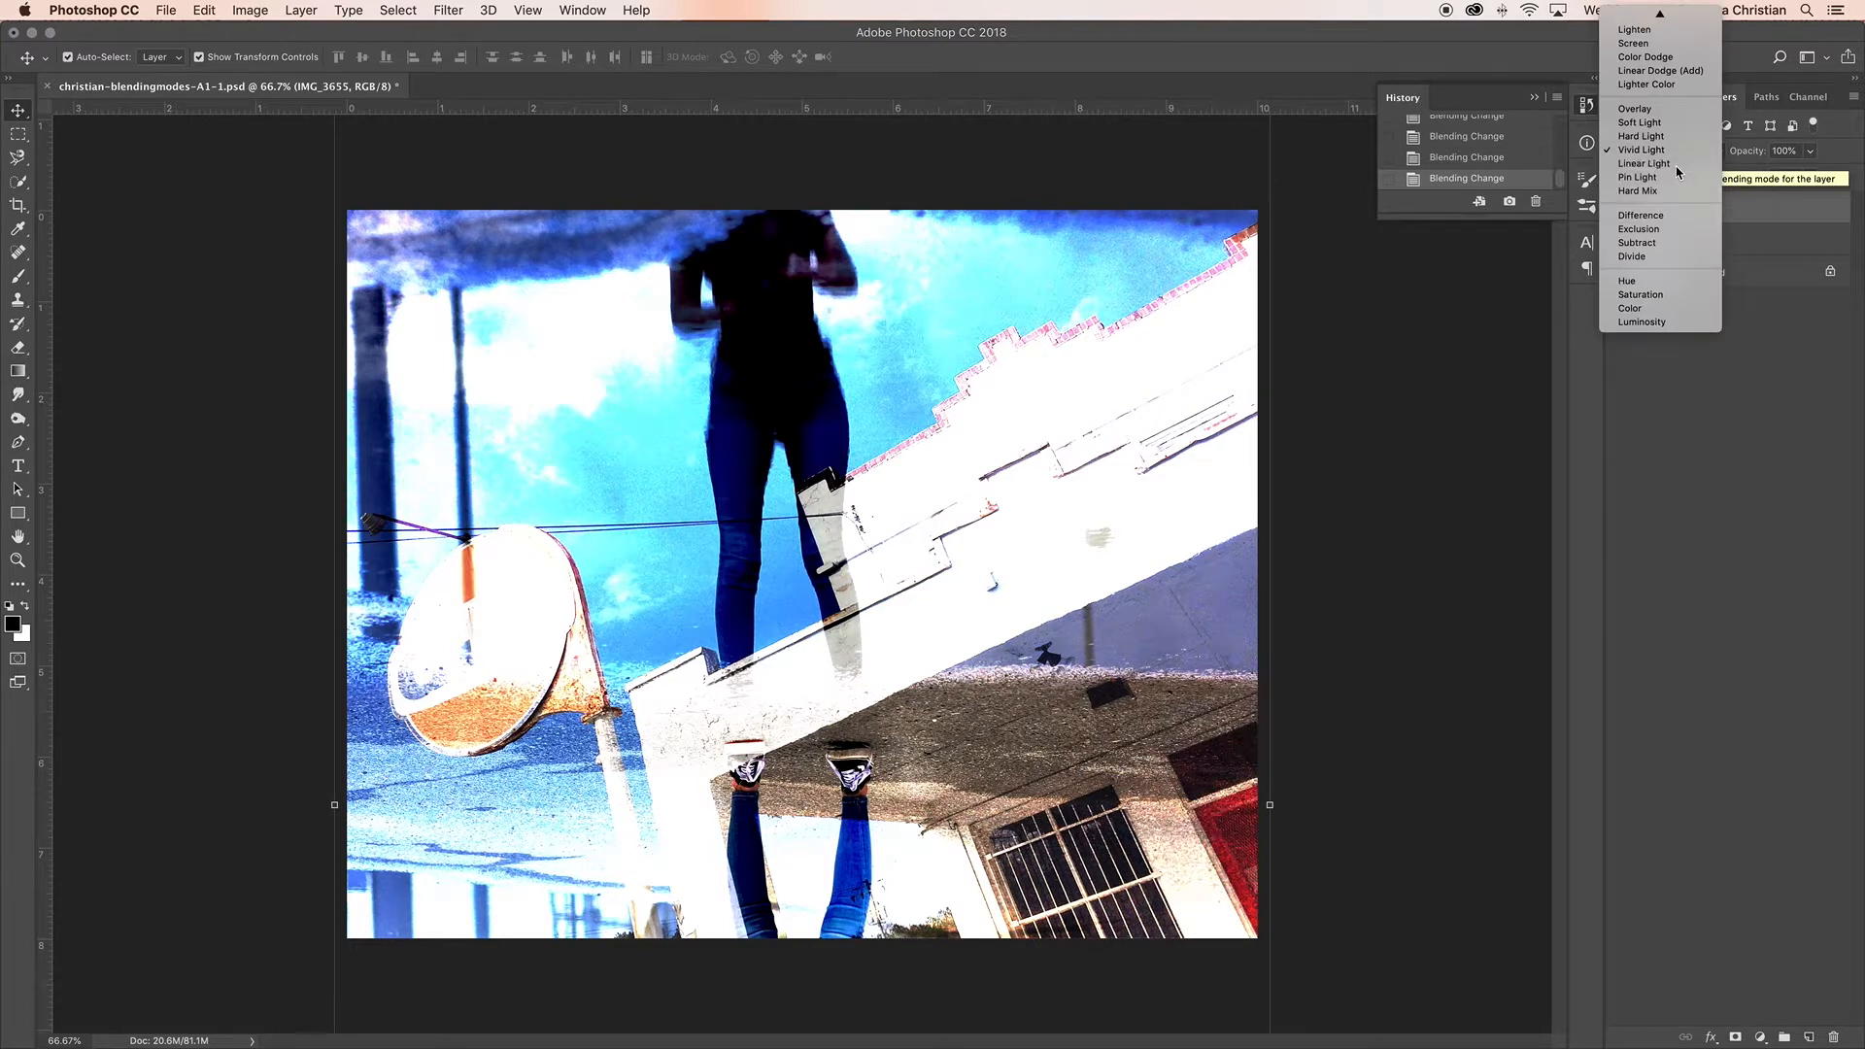
pyautogui.click(1678, 164)
pyautogui.click(1680, 155)
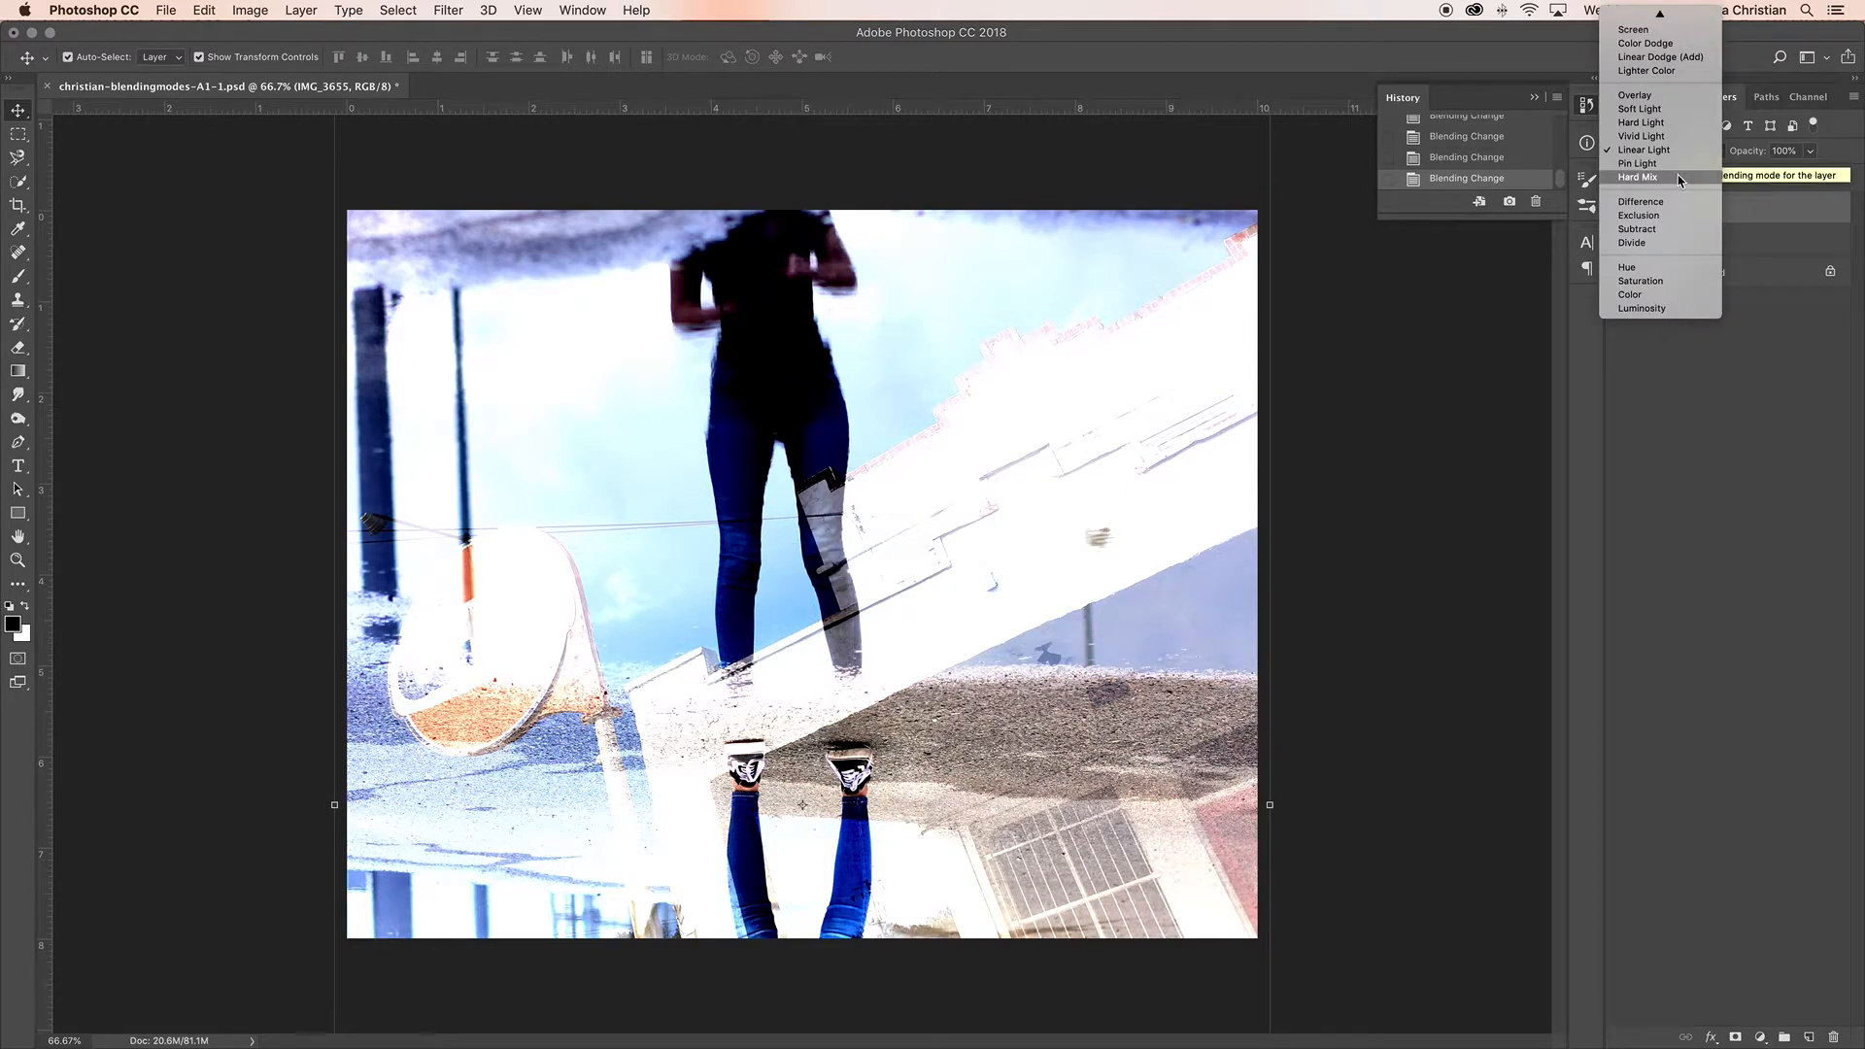
pyautogui.click(1677, 163)
pyautogui.click(1682, 157)
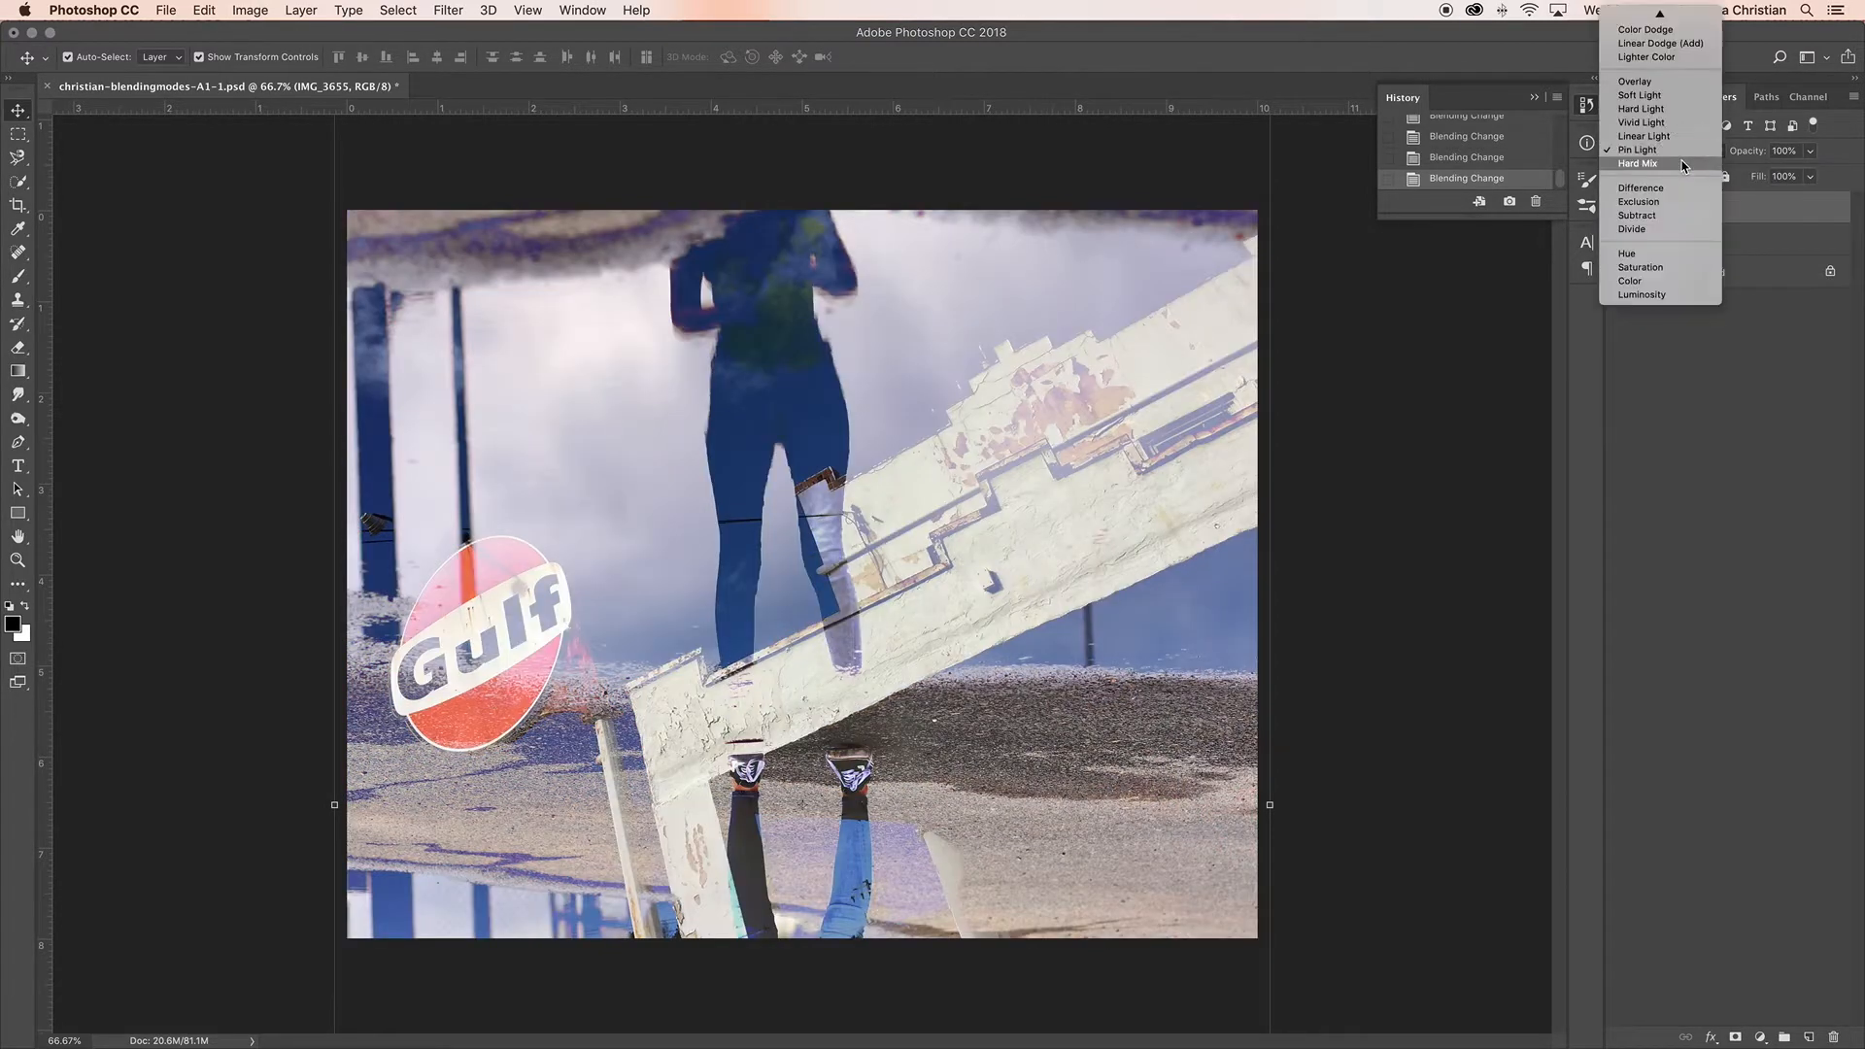
pyautogui.click(1683, 166)
# Step: Try the Difference, Exclusion and Divide blending modes on the IMG_3655 layer, and set it to Subtract
pyautogui.click(1680, 156)
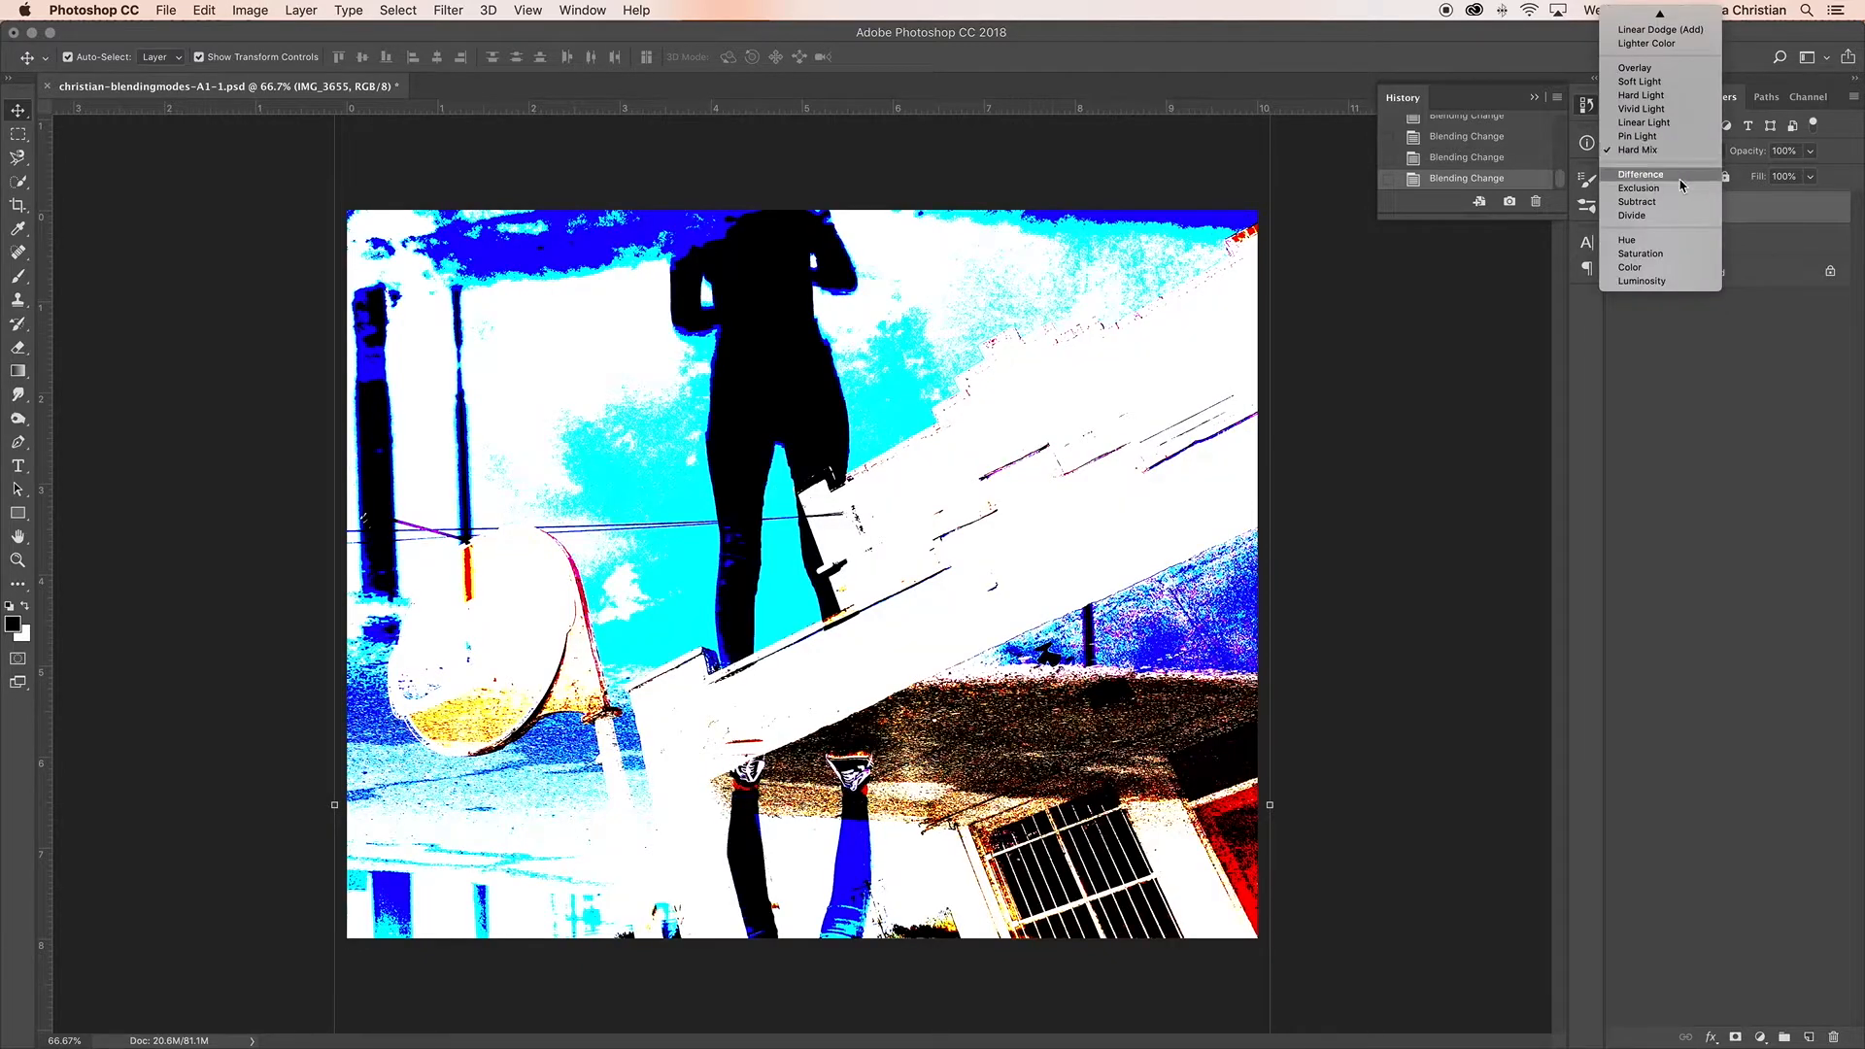
pyautogui.click(1681, 185)
pyautogui.click(1687, 157)
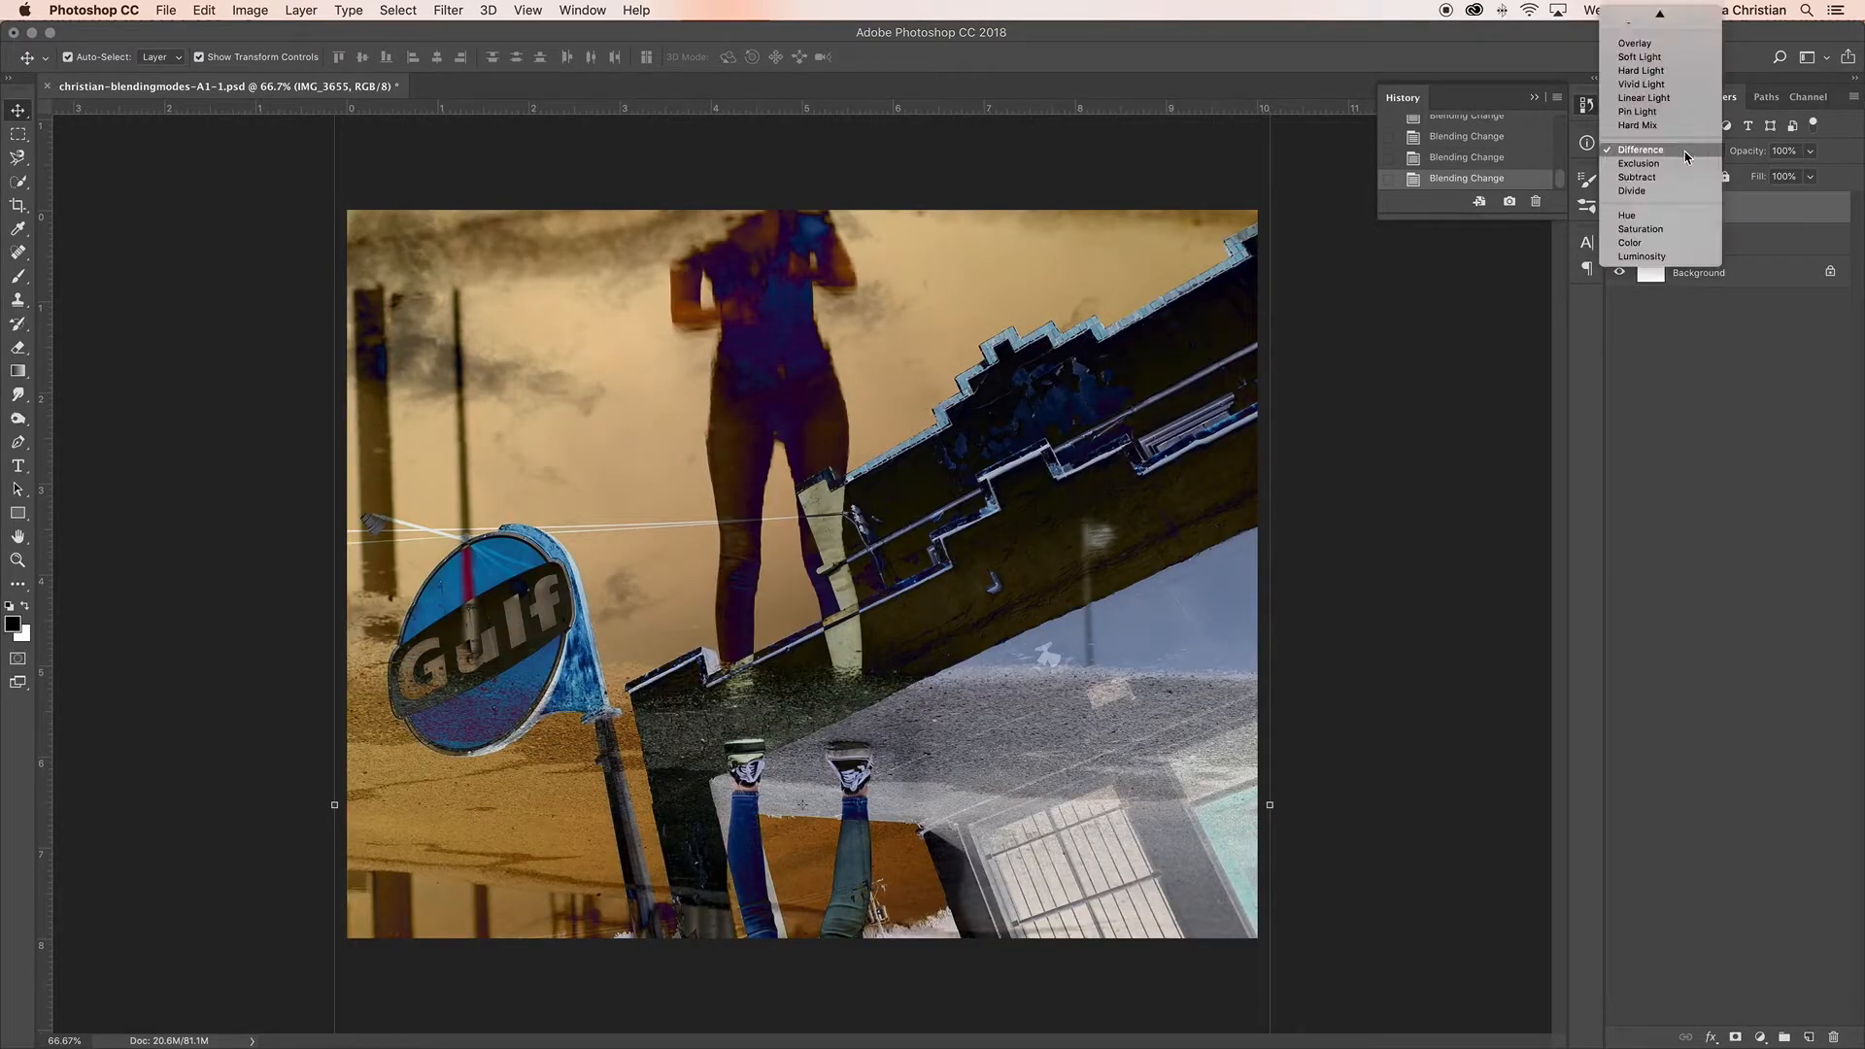
pyautogui.click(1688, 165)
pyautogui.click(1686, 156)
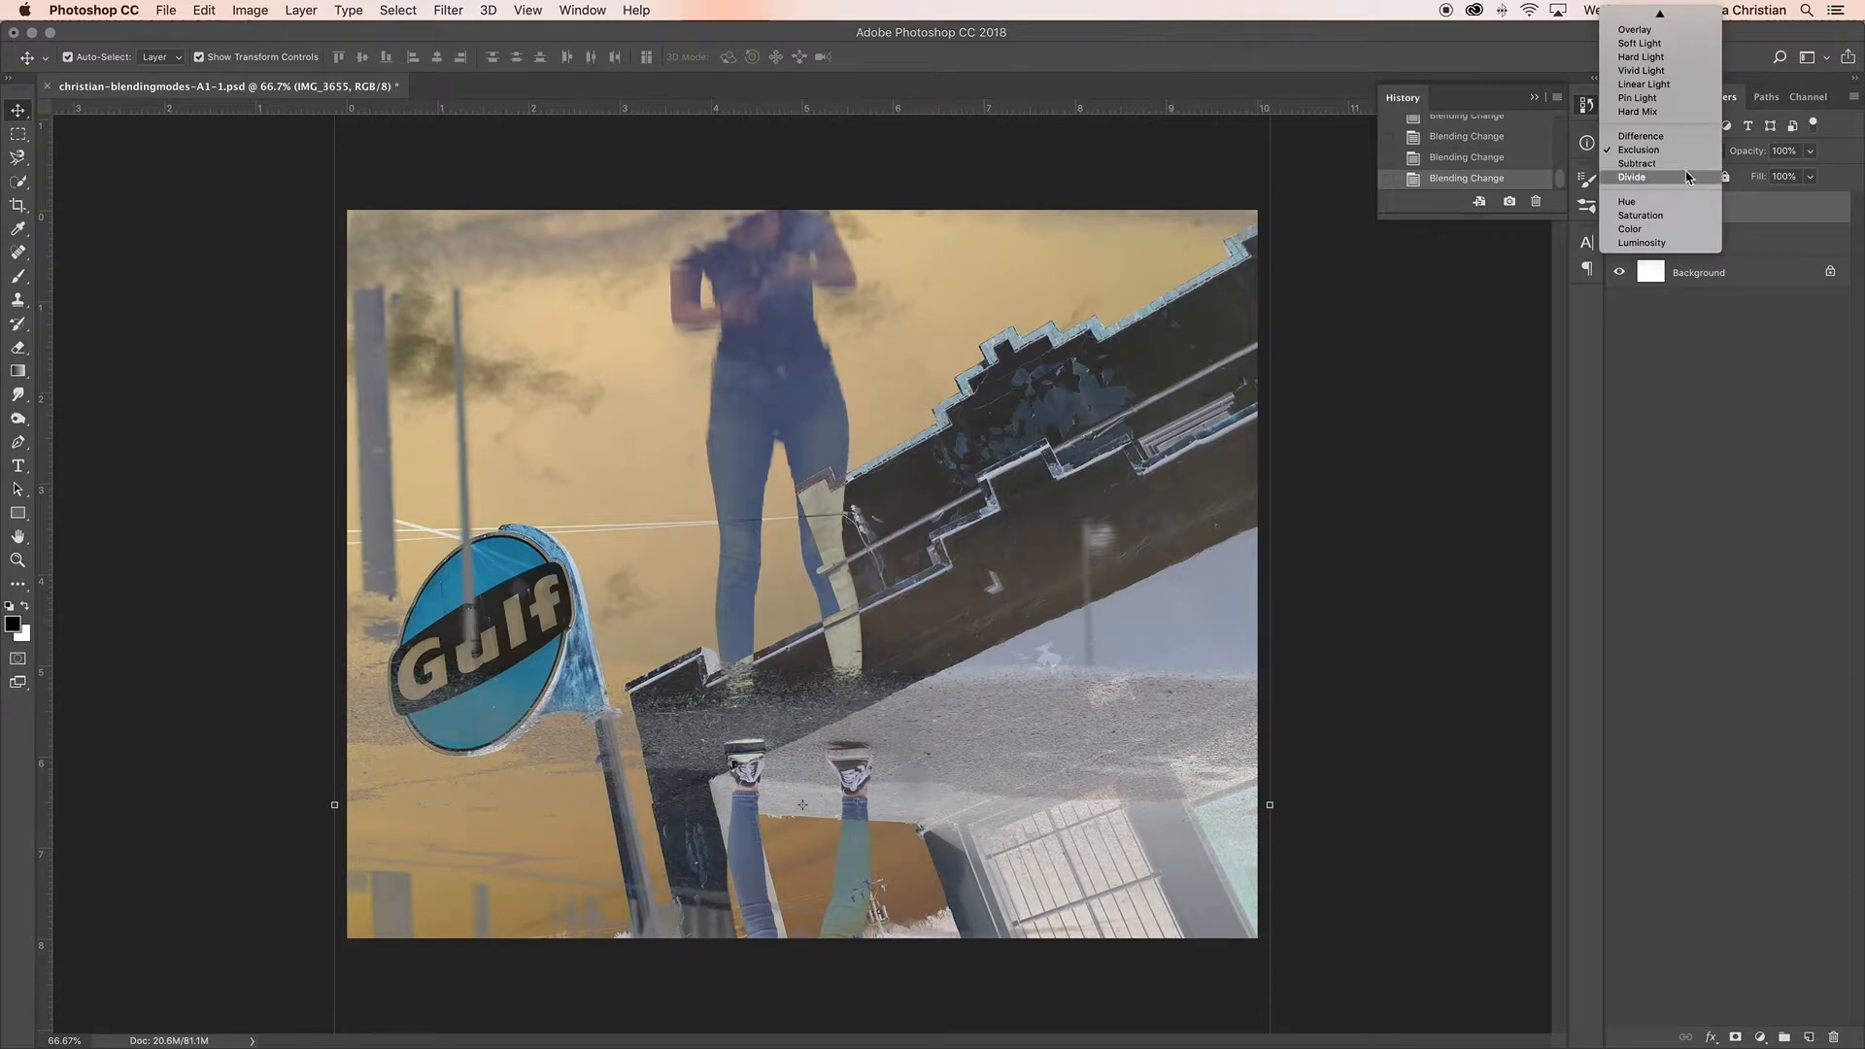
pyautogui.click(1687, 178)
pyautogui.click(1689, 158)
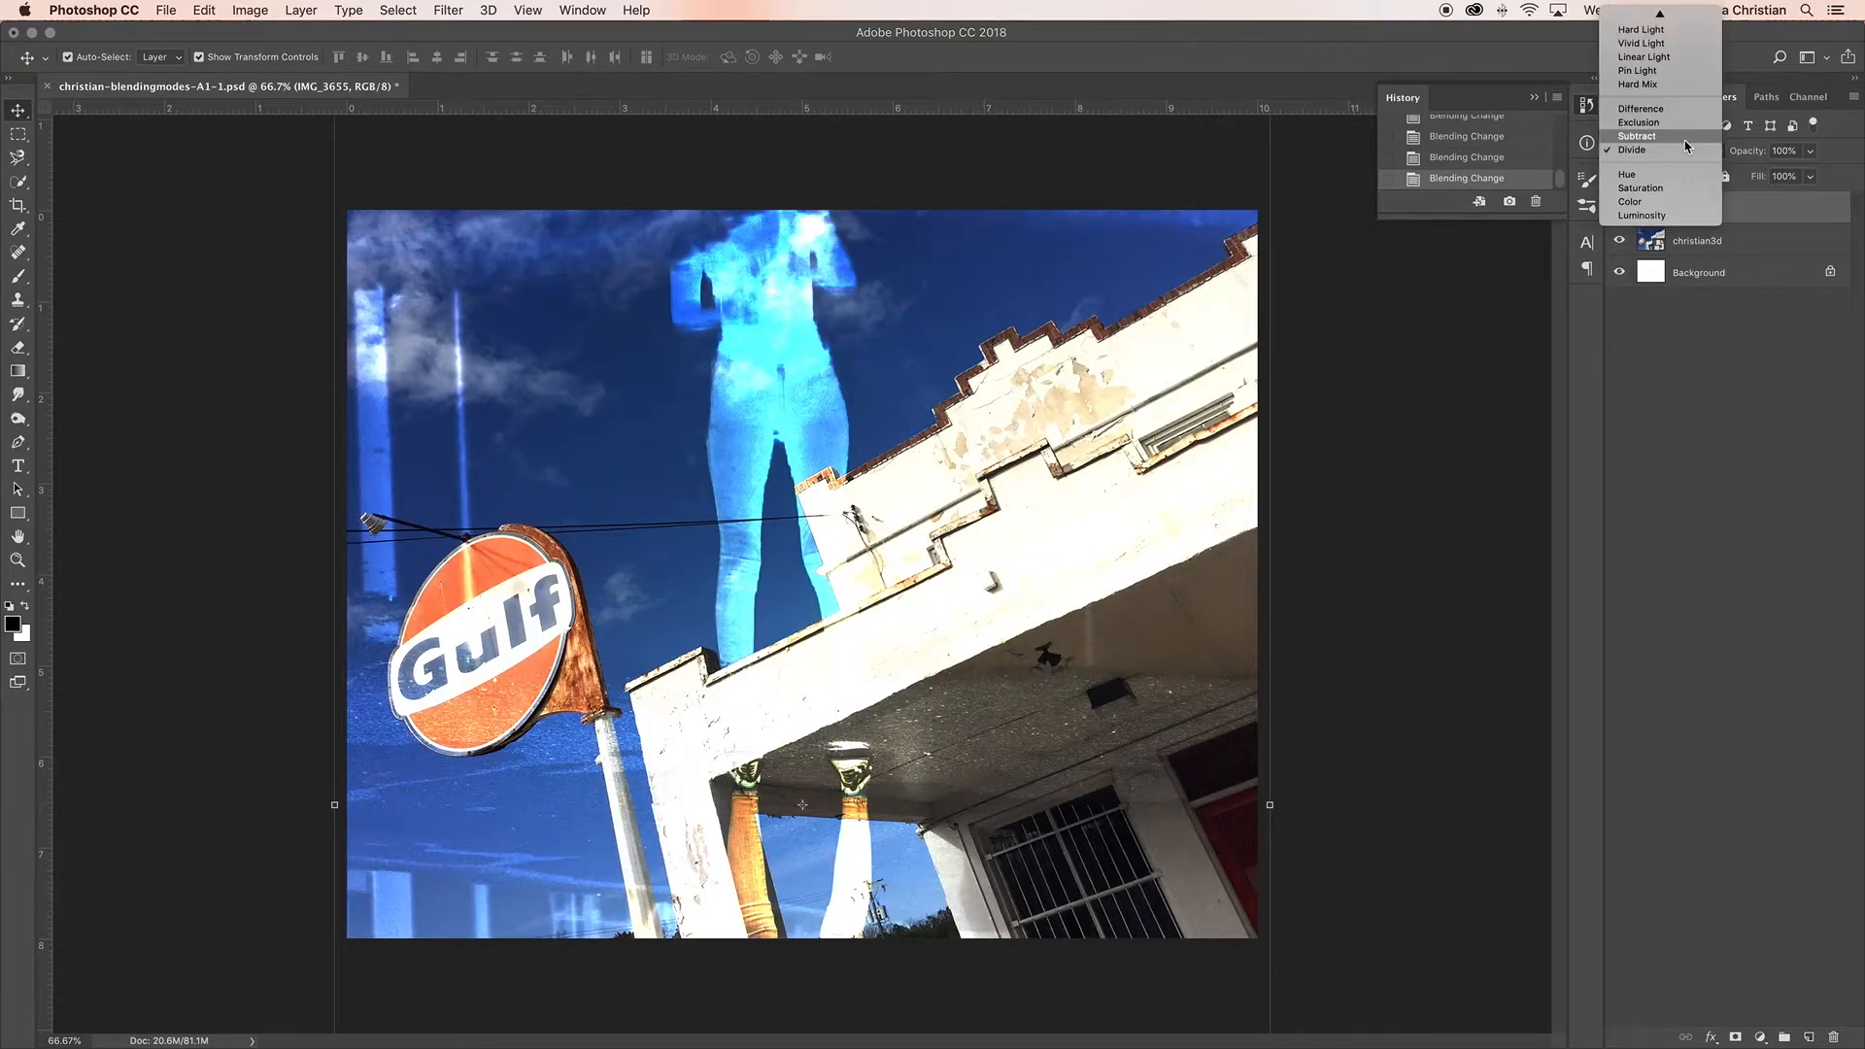
pyautogui.click(1686, 137)
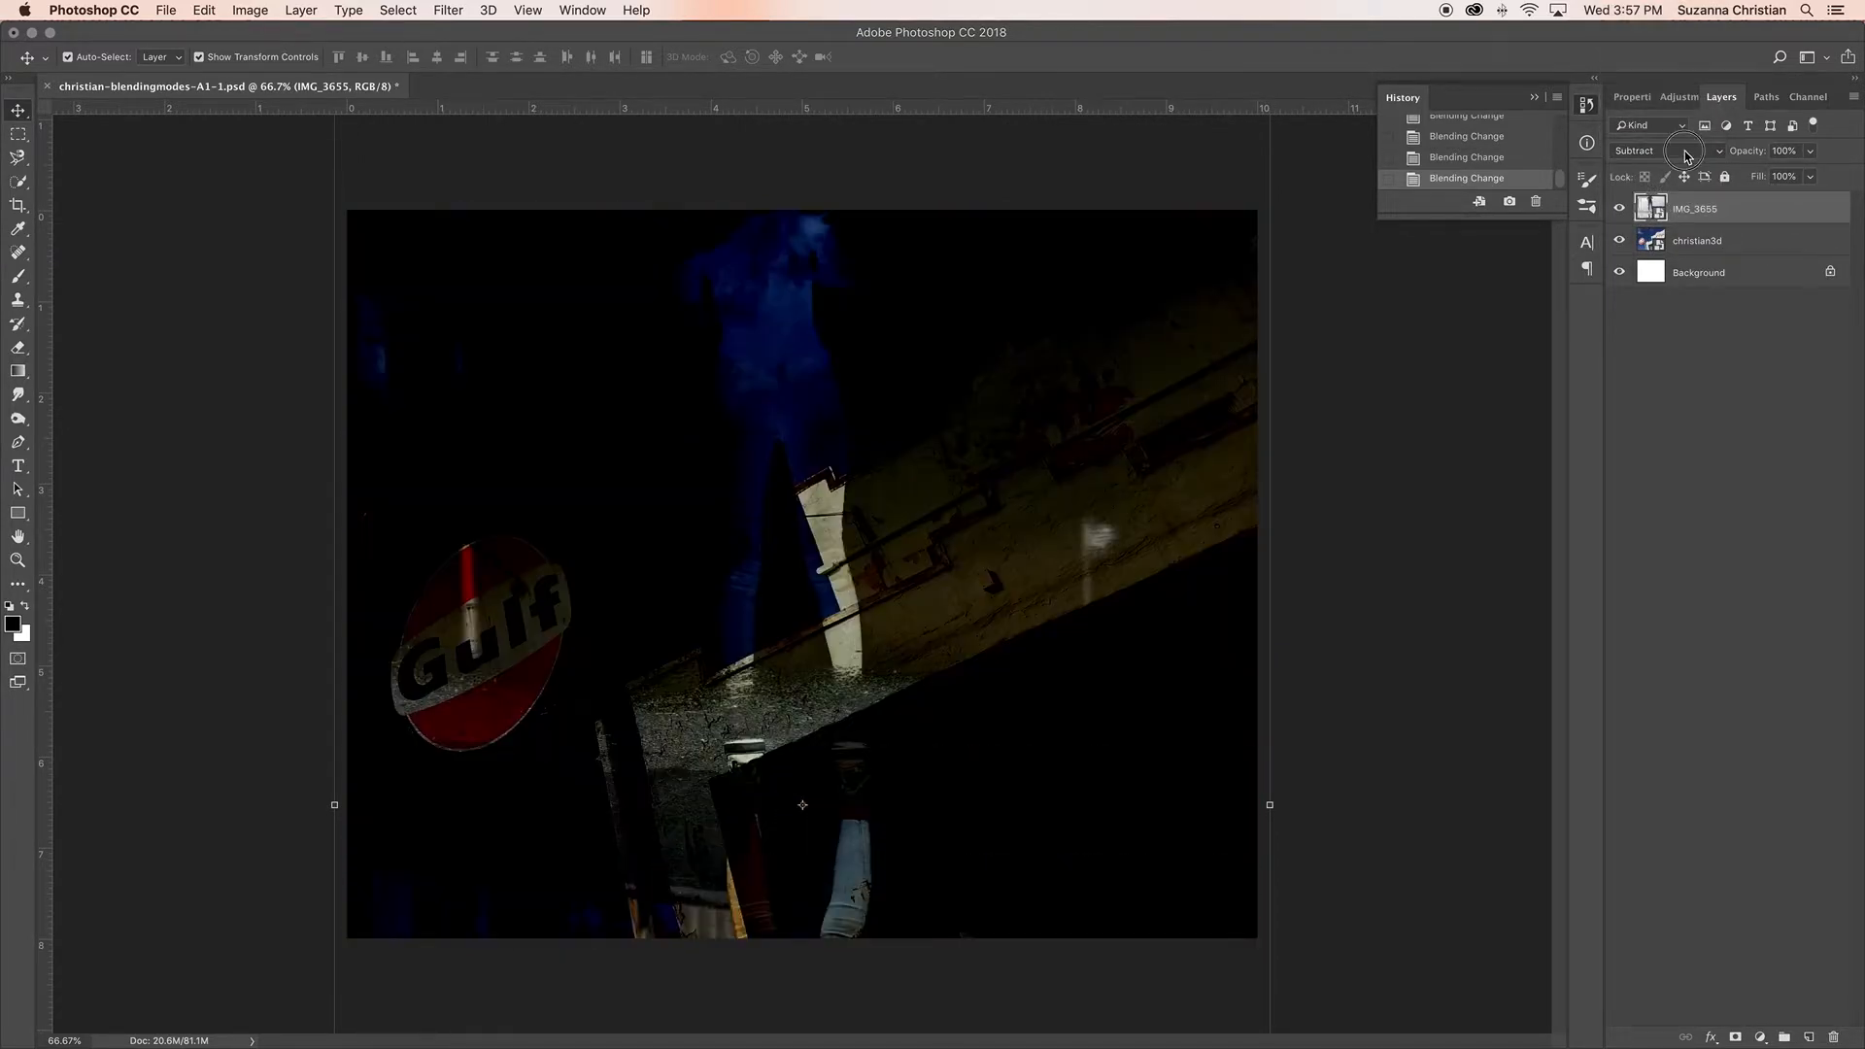
# Step: Try the Hue, Saturation, Color and Luminosity blending modes on the IMG_3655 layer
pyautogui.click(1687, 156)
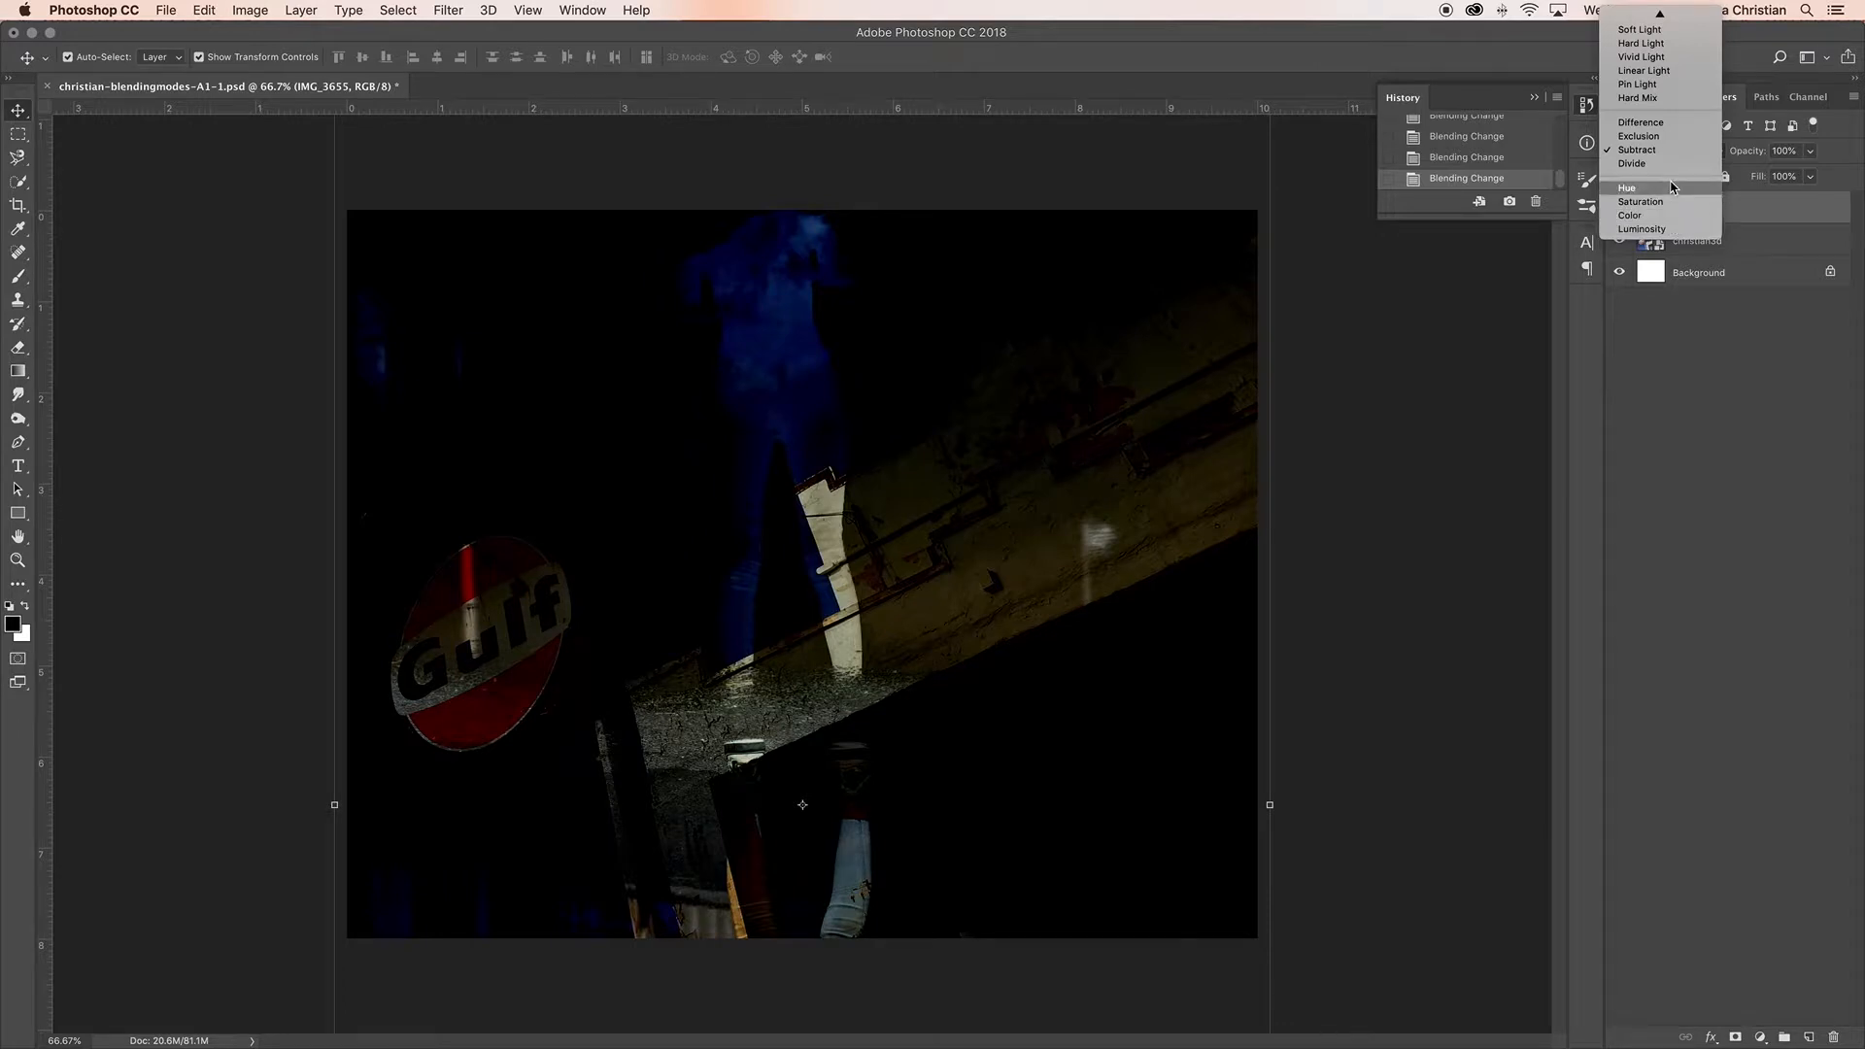
pyautogui.click(1672, 187)
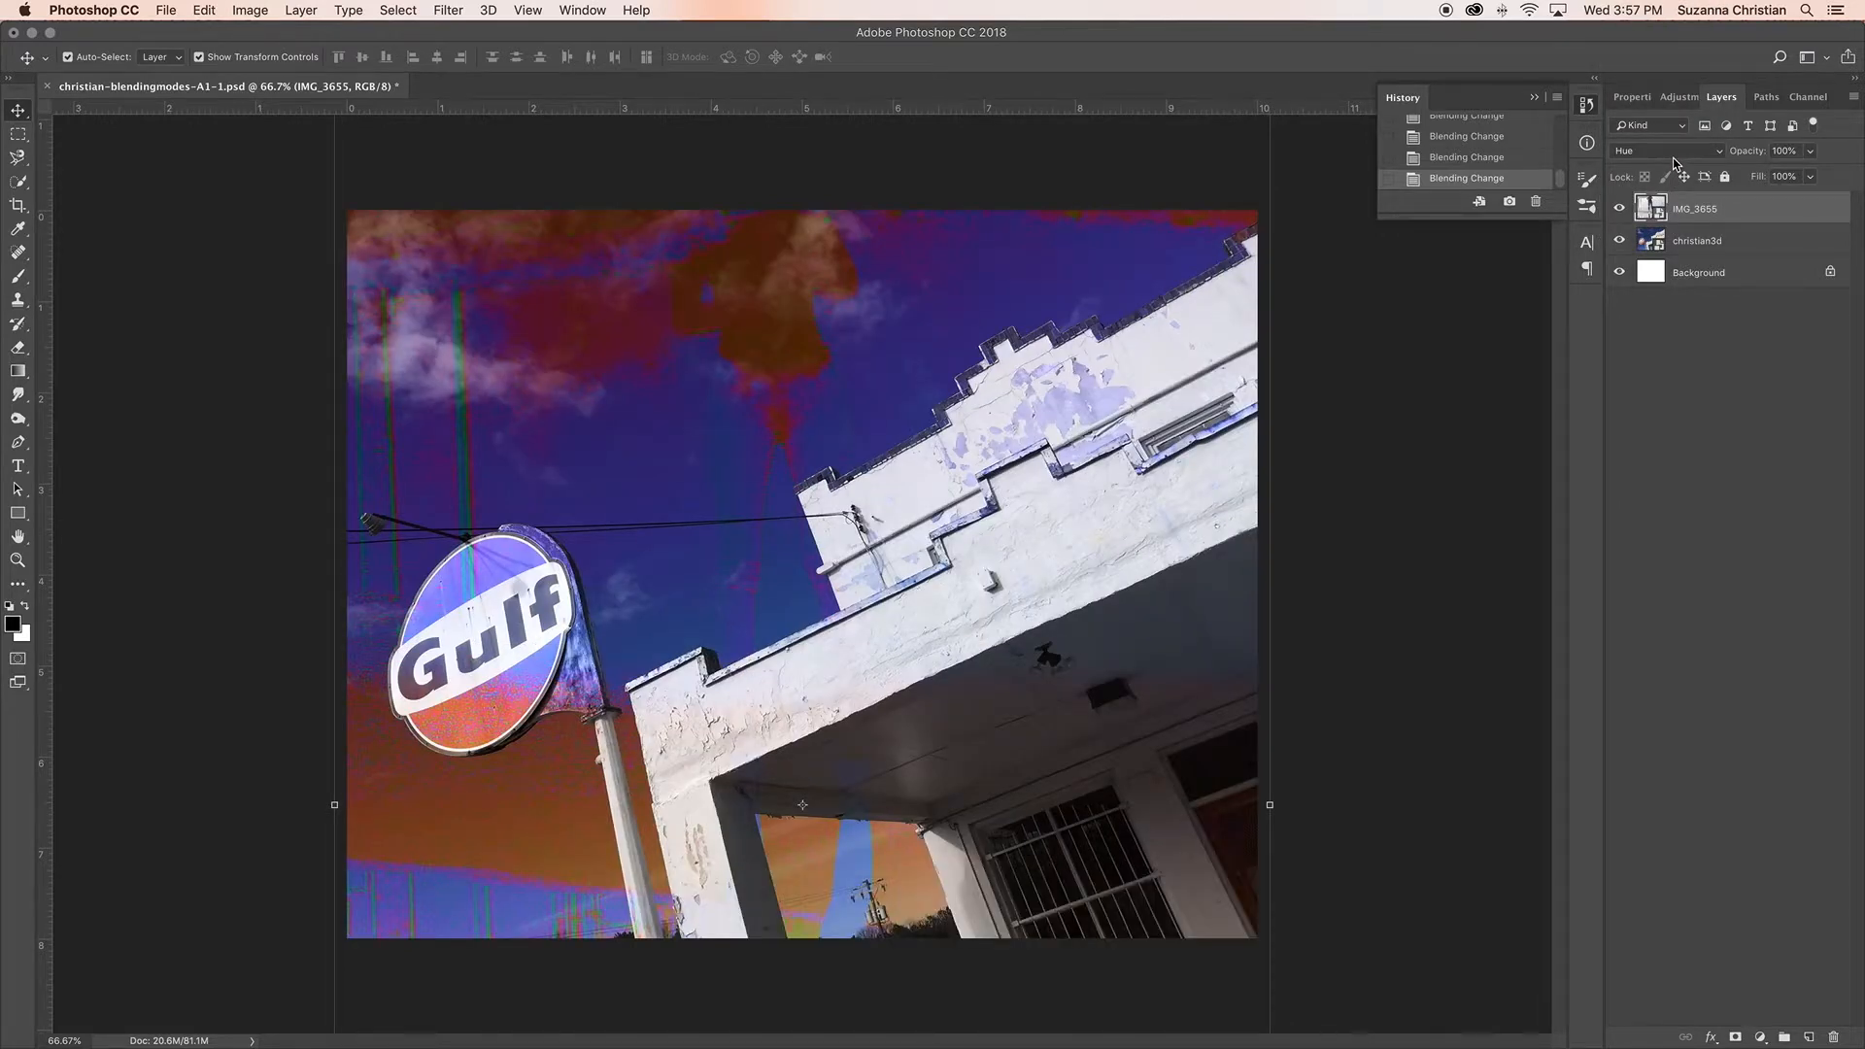
pyautogui.click(1673, 157)
pyautogui.click(1672, 171)
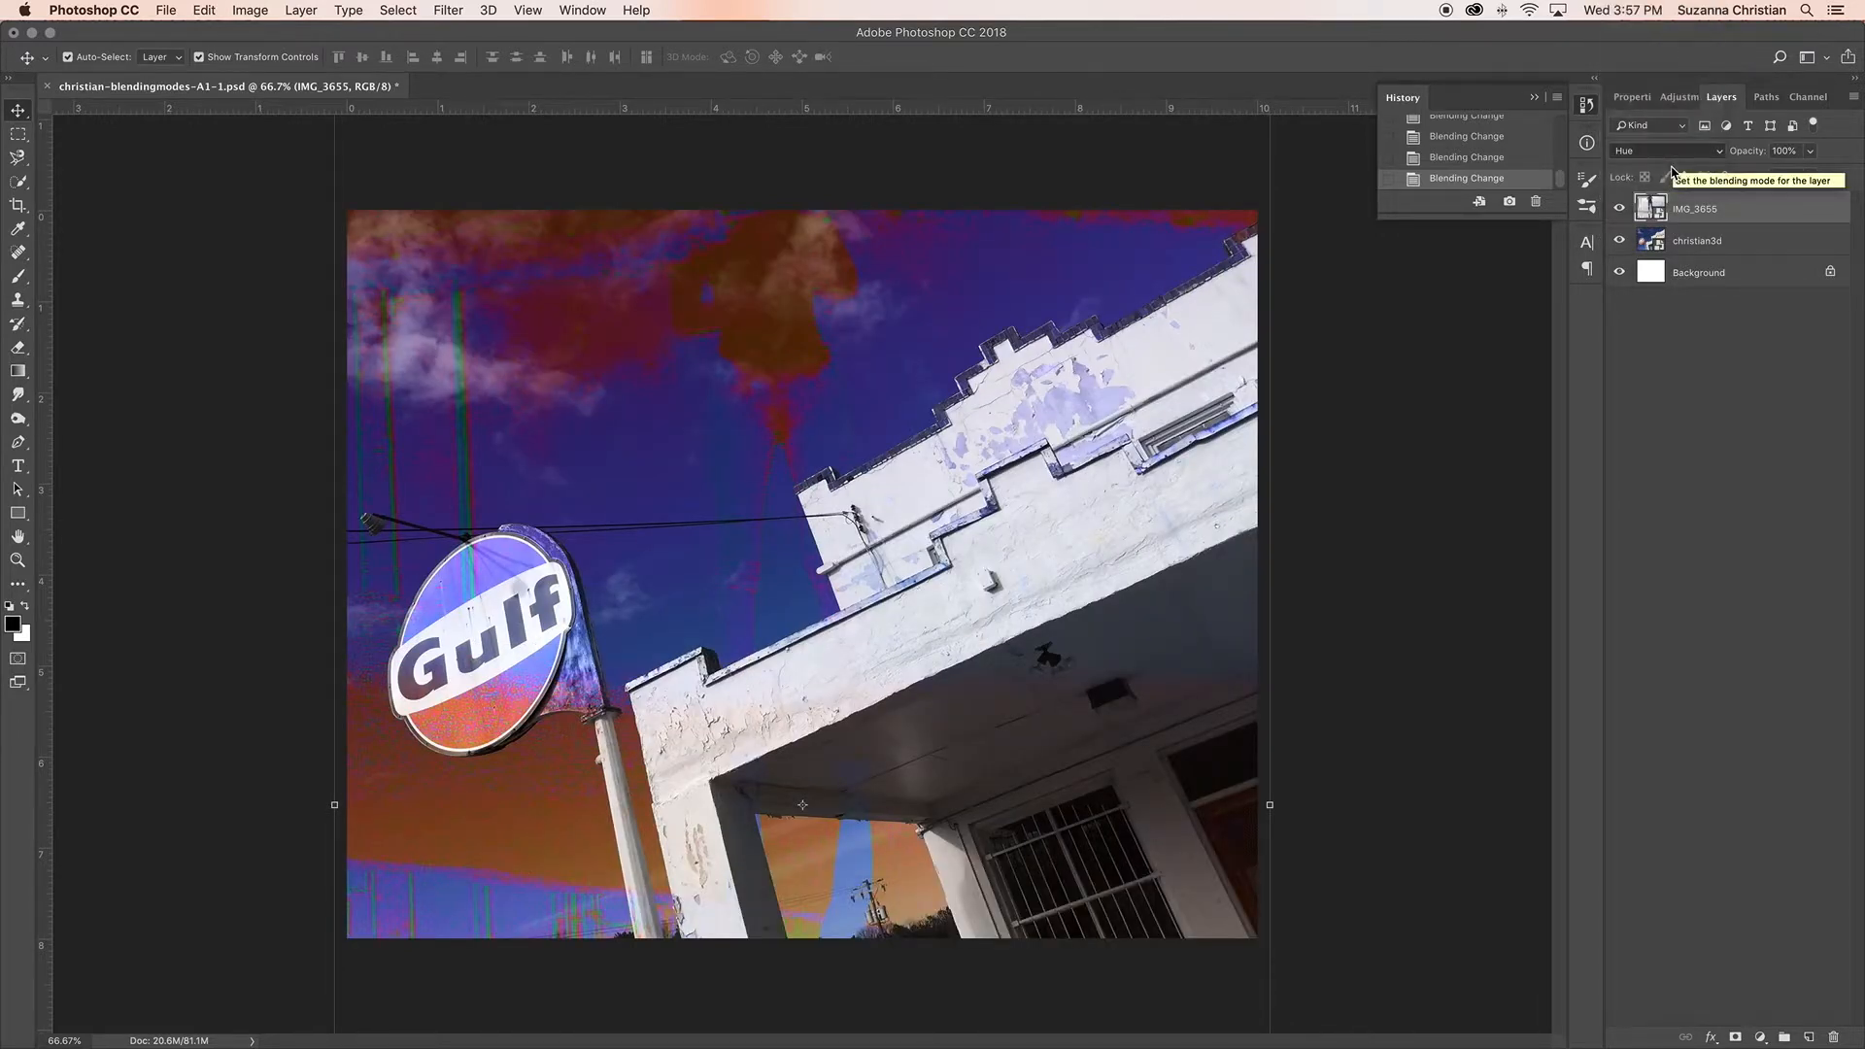
pyautogui.click(1673, 154)
pyautogui.click(1673, 163)
pyautogui.click(1676, 151)
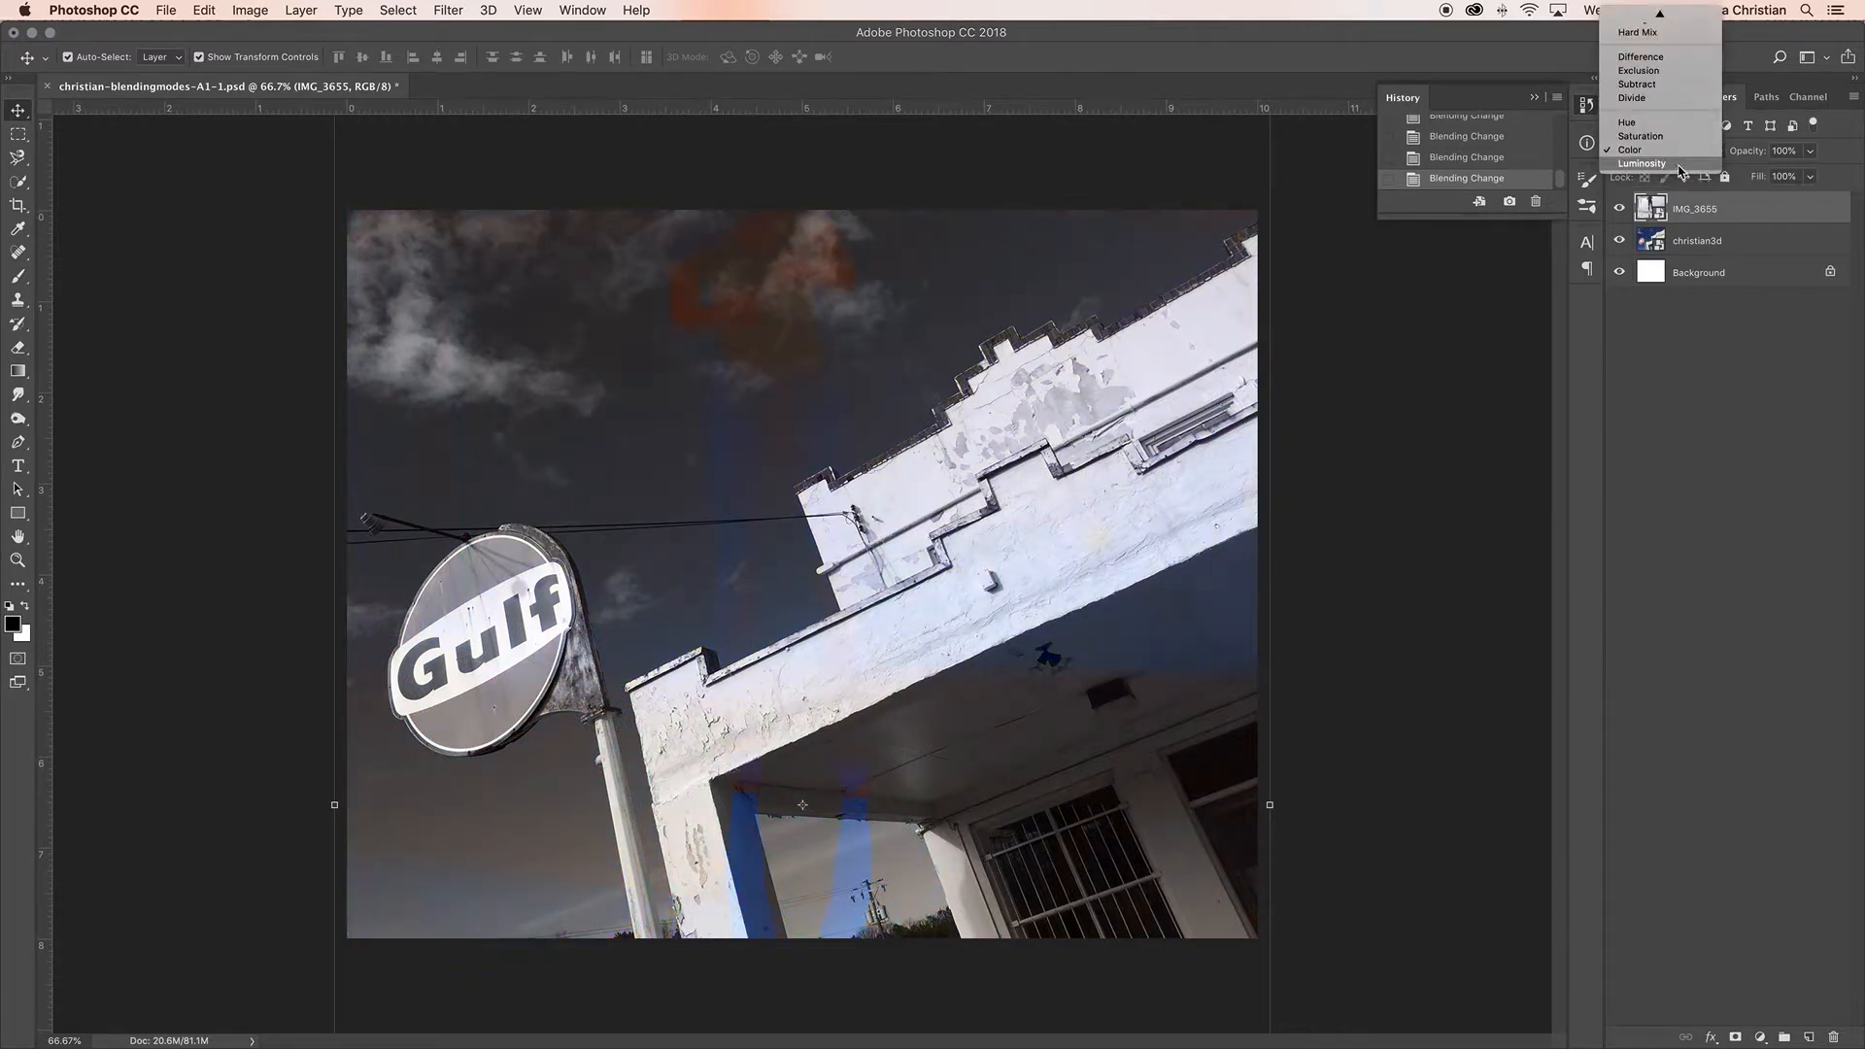
pyautogui.click(1683, 165)
# Step: Set the IMG_3655 layer's blending mode to Multiply
pyautogui.click(1685, 158)
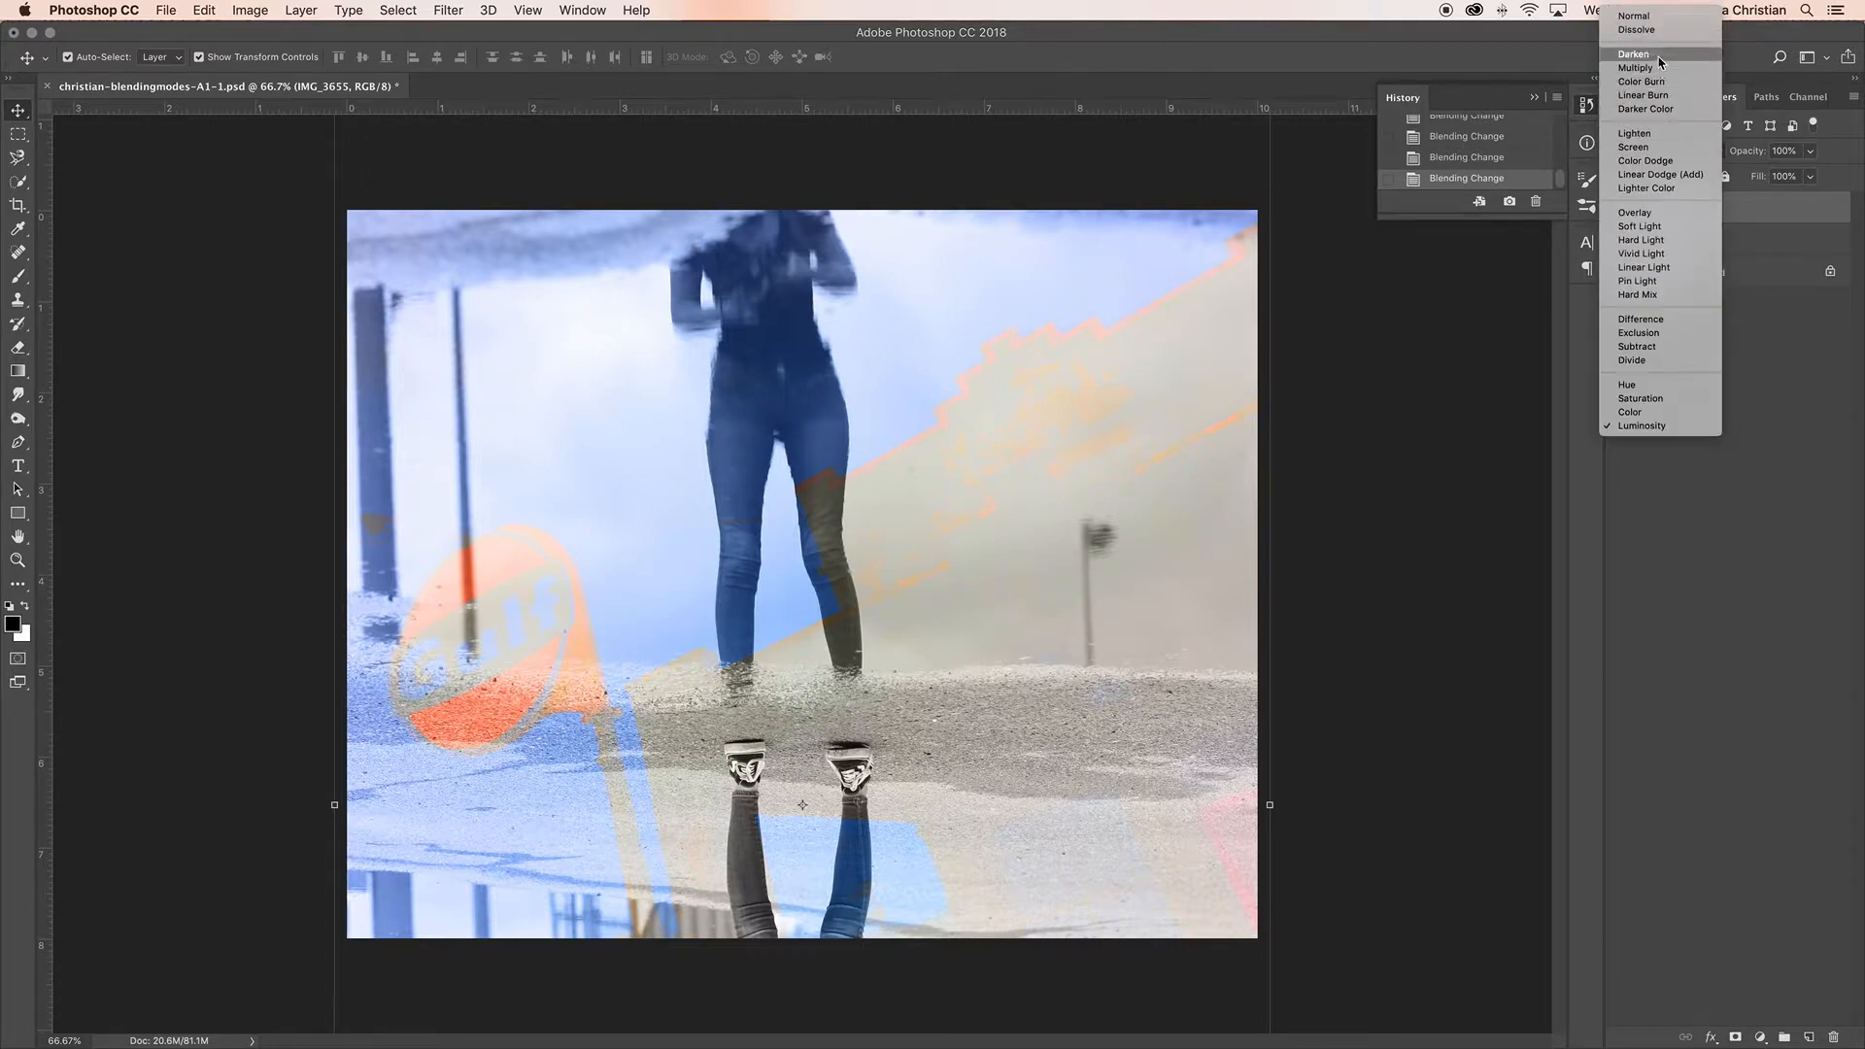
pyautogui.click(1660, 70)
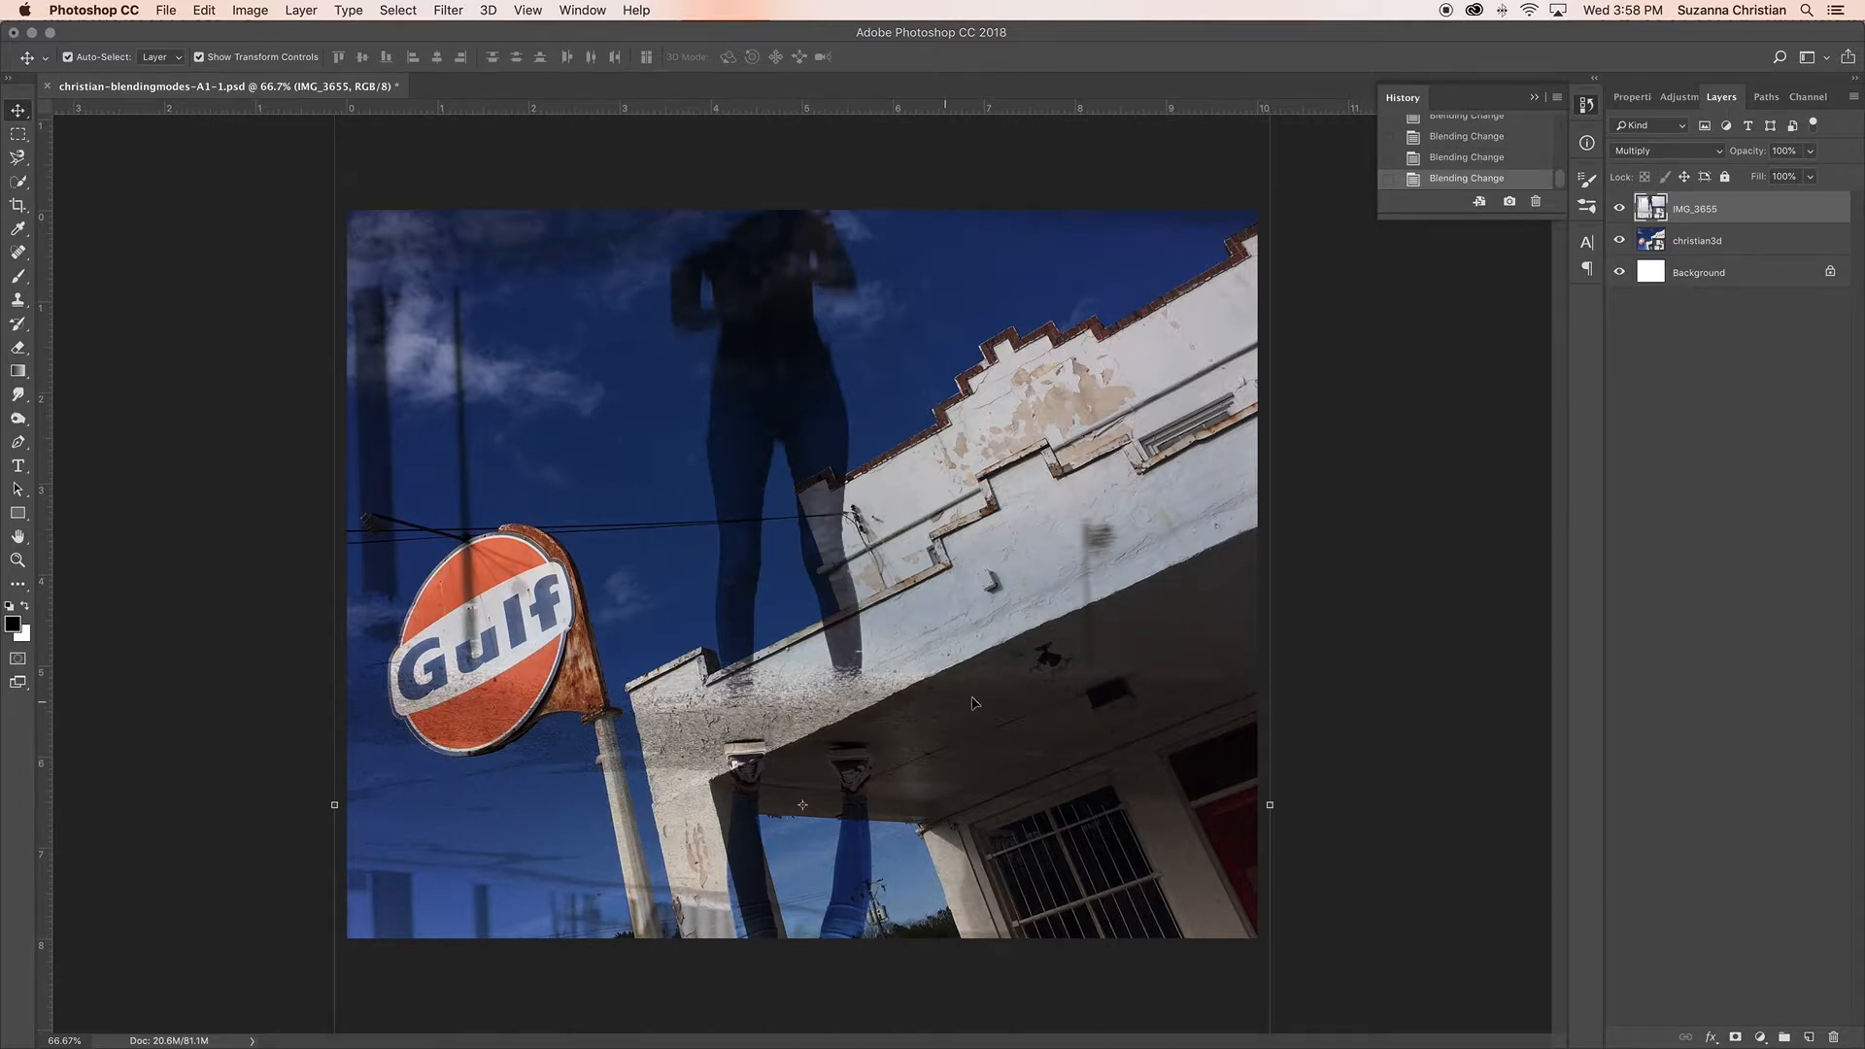
# Step: Turn off Auto-Select and enlarge the Gulf sign photo layer outward from its upper-left corner
pyautogui.click(1692, 244)
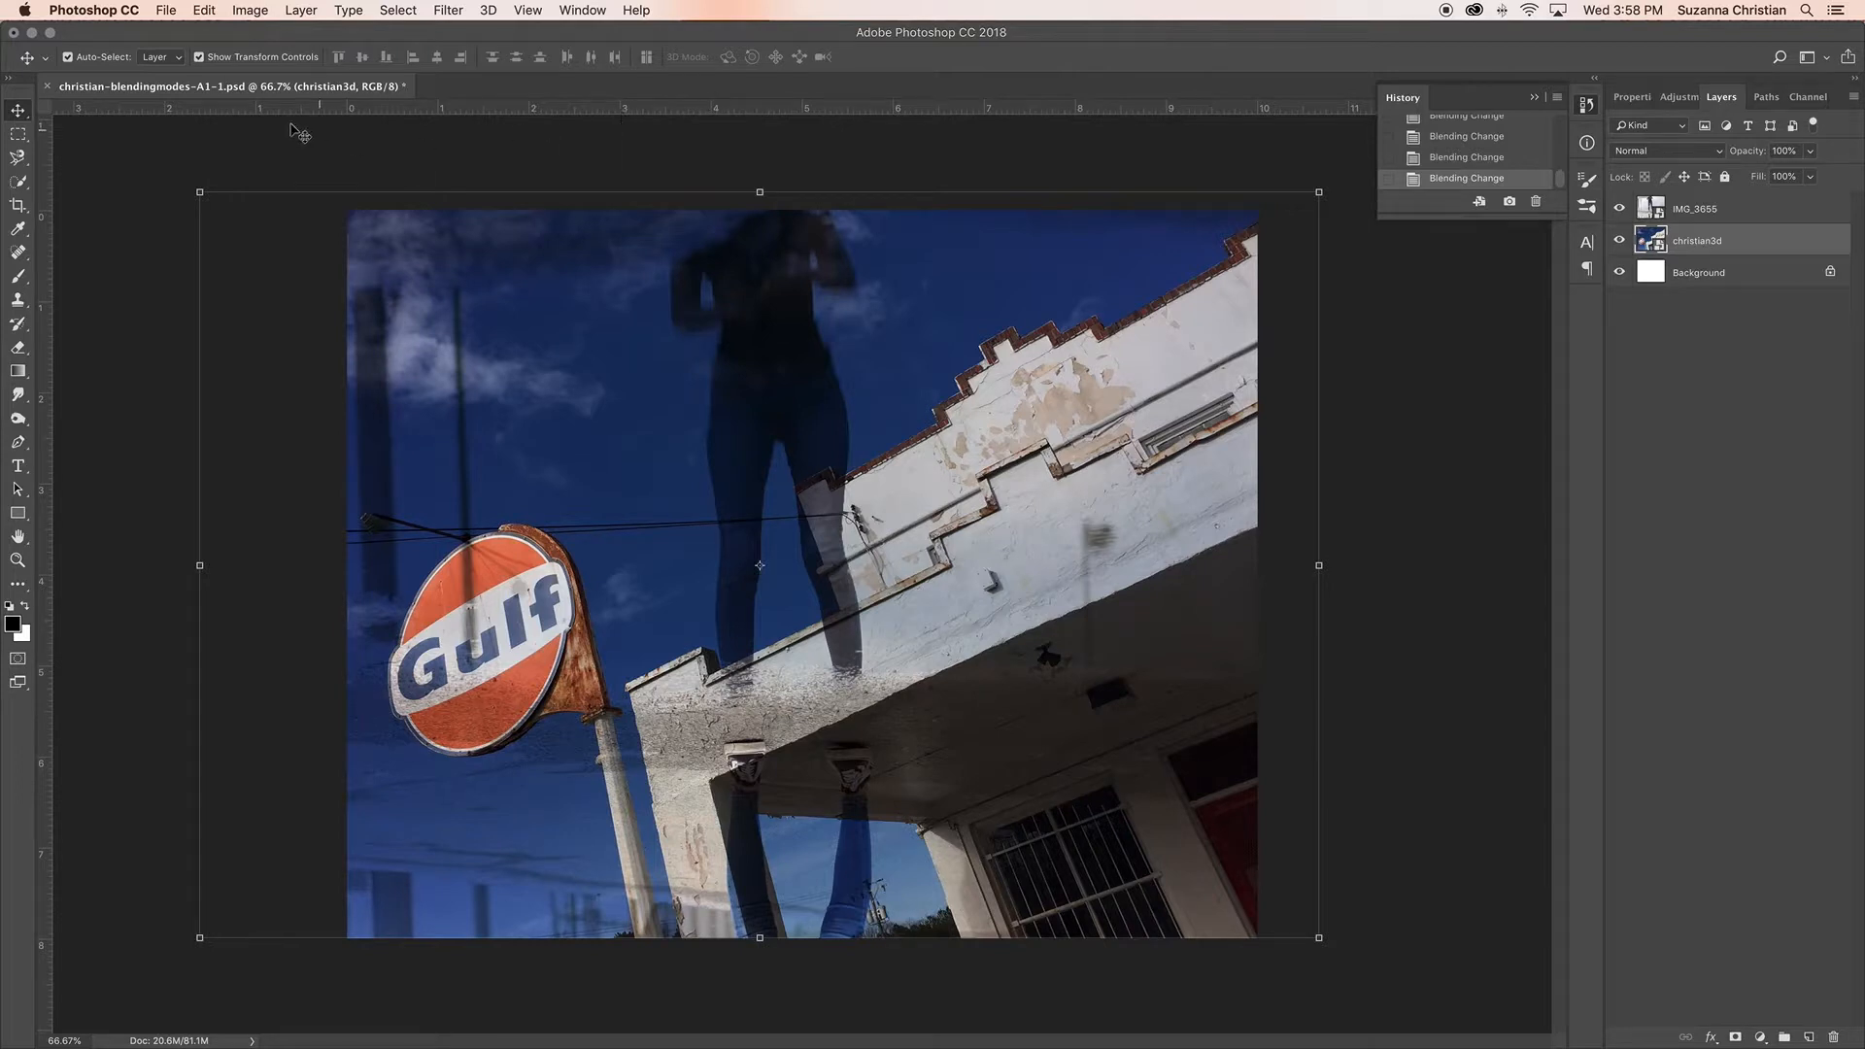
pyautogui.click(67, 59)
pyautogui.moveTo(199, 192); pyautogui.dragTo(122, 122)
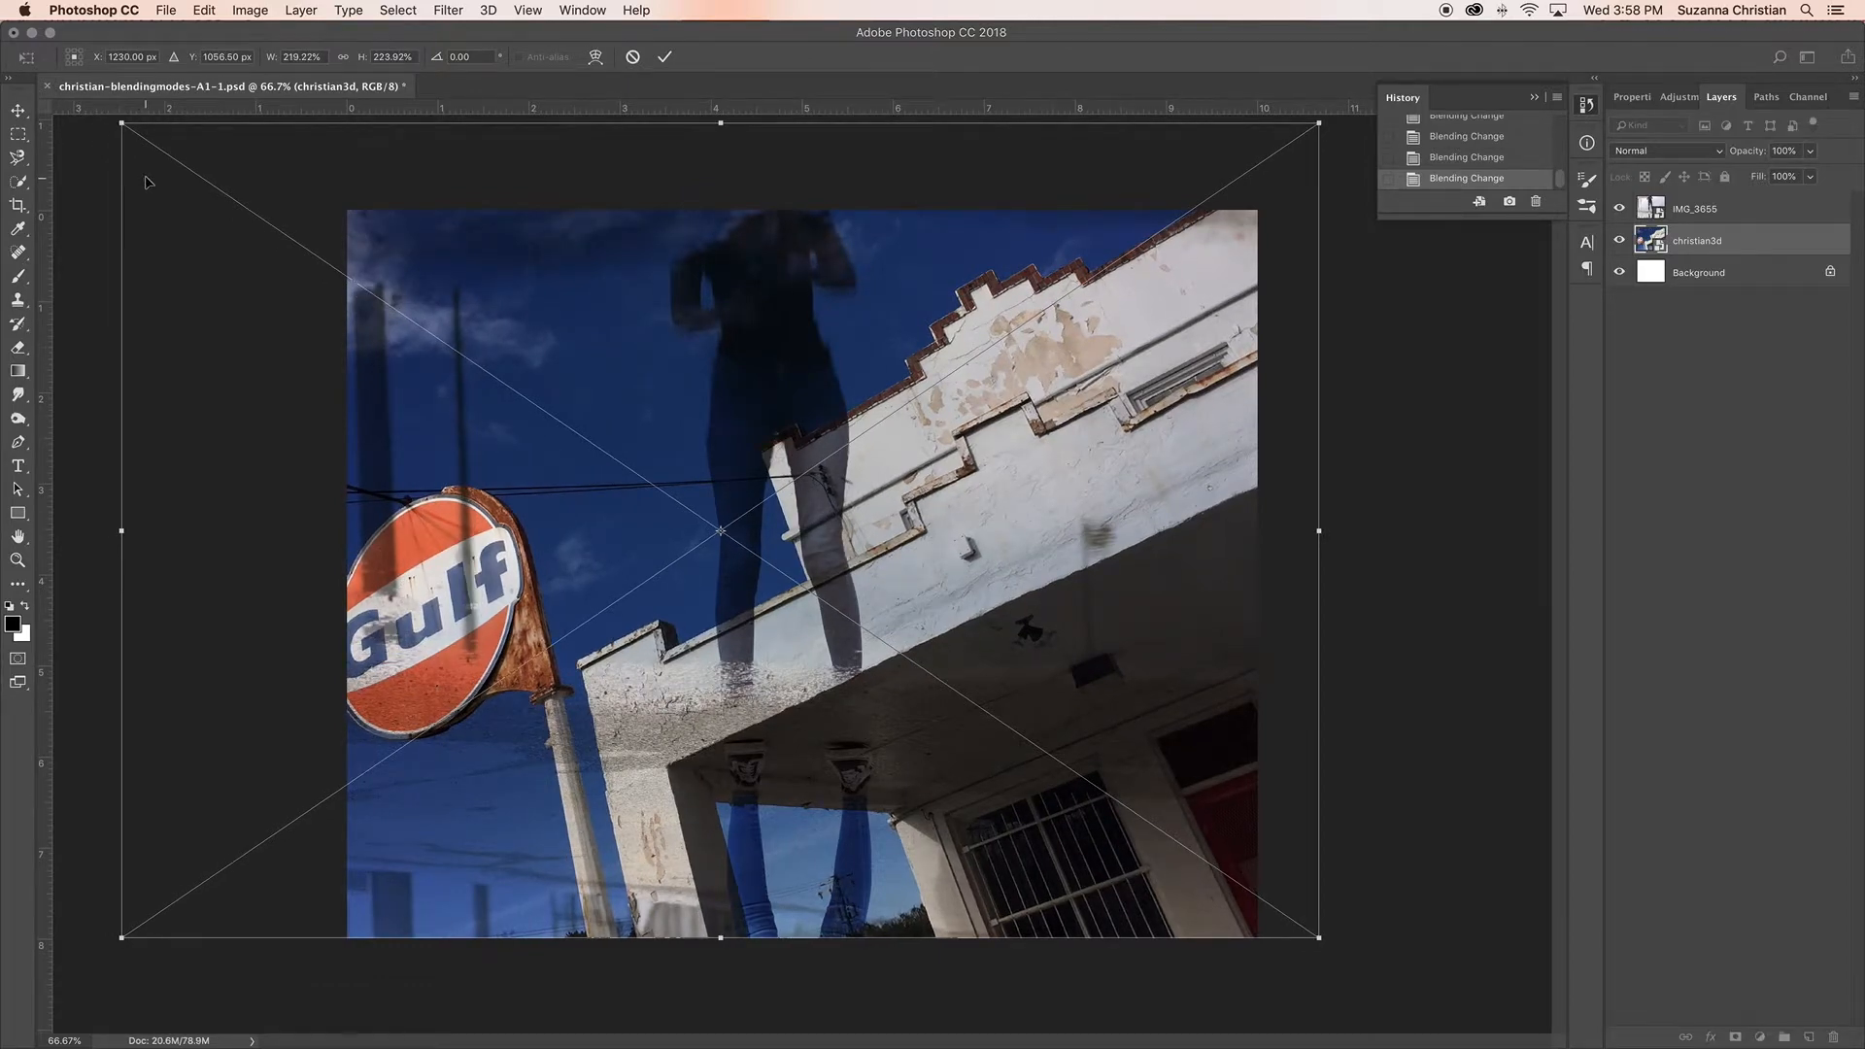
pyautogui.moveTo(122, 121); pyautogui.dragTo(108, 128)
pyautogui.doubleClick(880, 460)
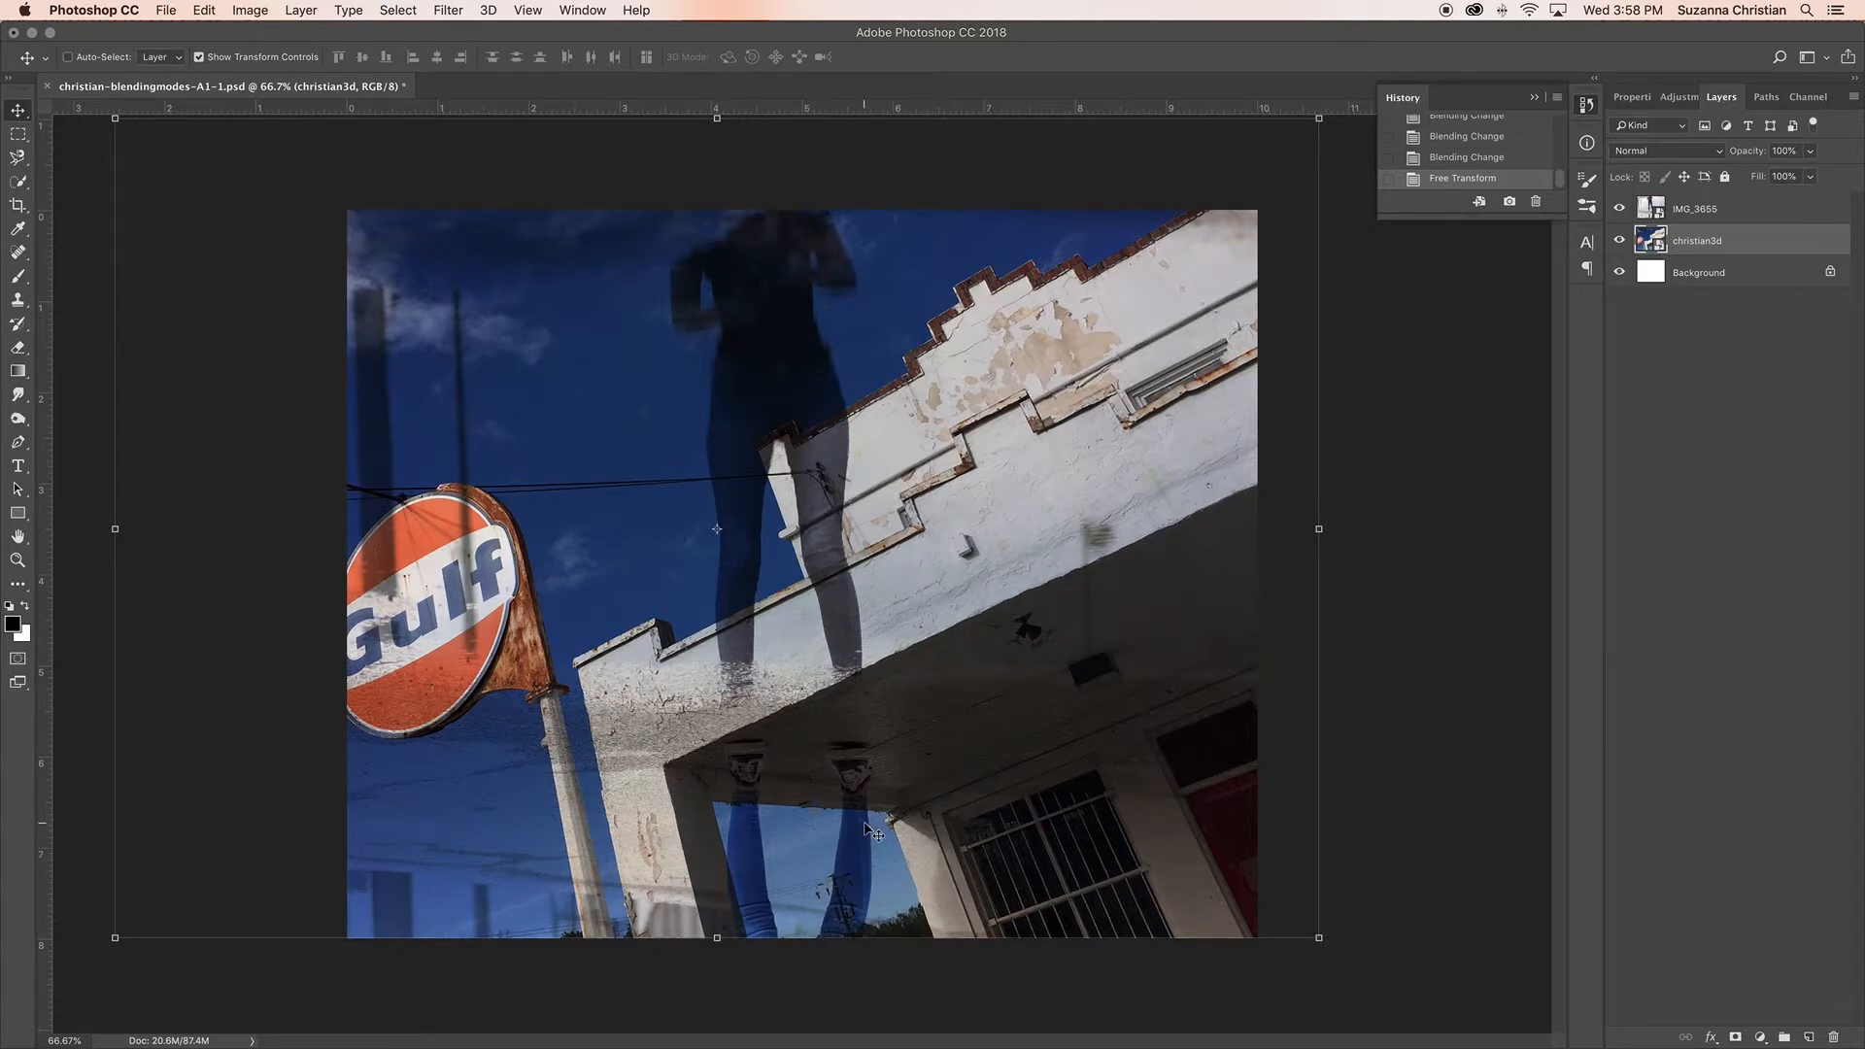
# Step: Place IMG_3687.JPG as an embedded image above the IMG_3655 layer
pyautogui.click(1702, 216)
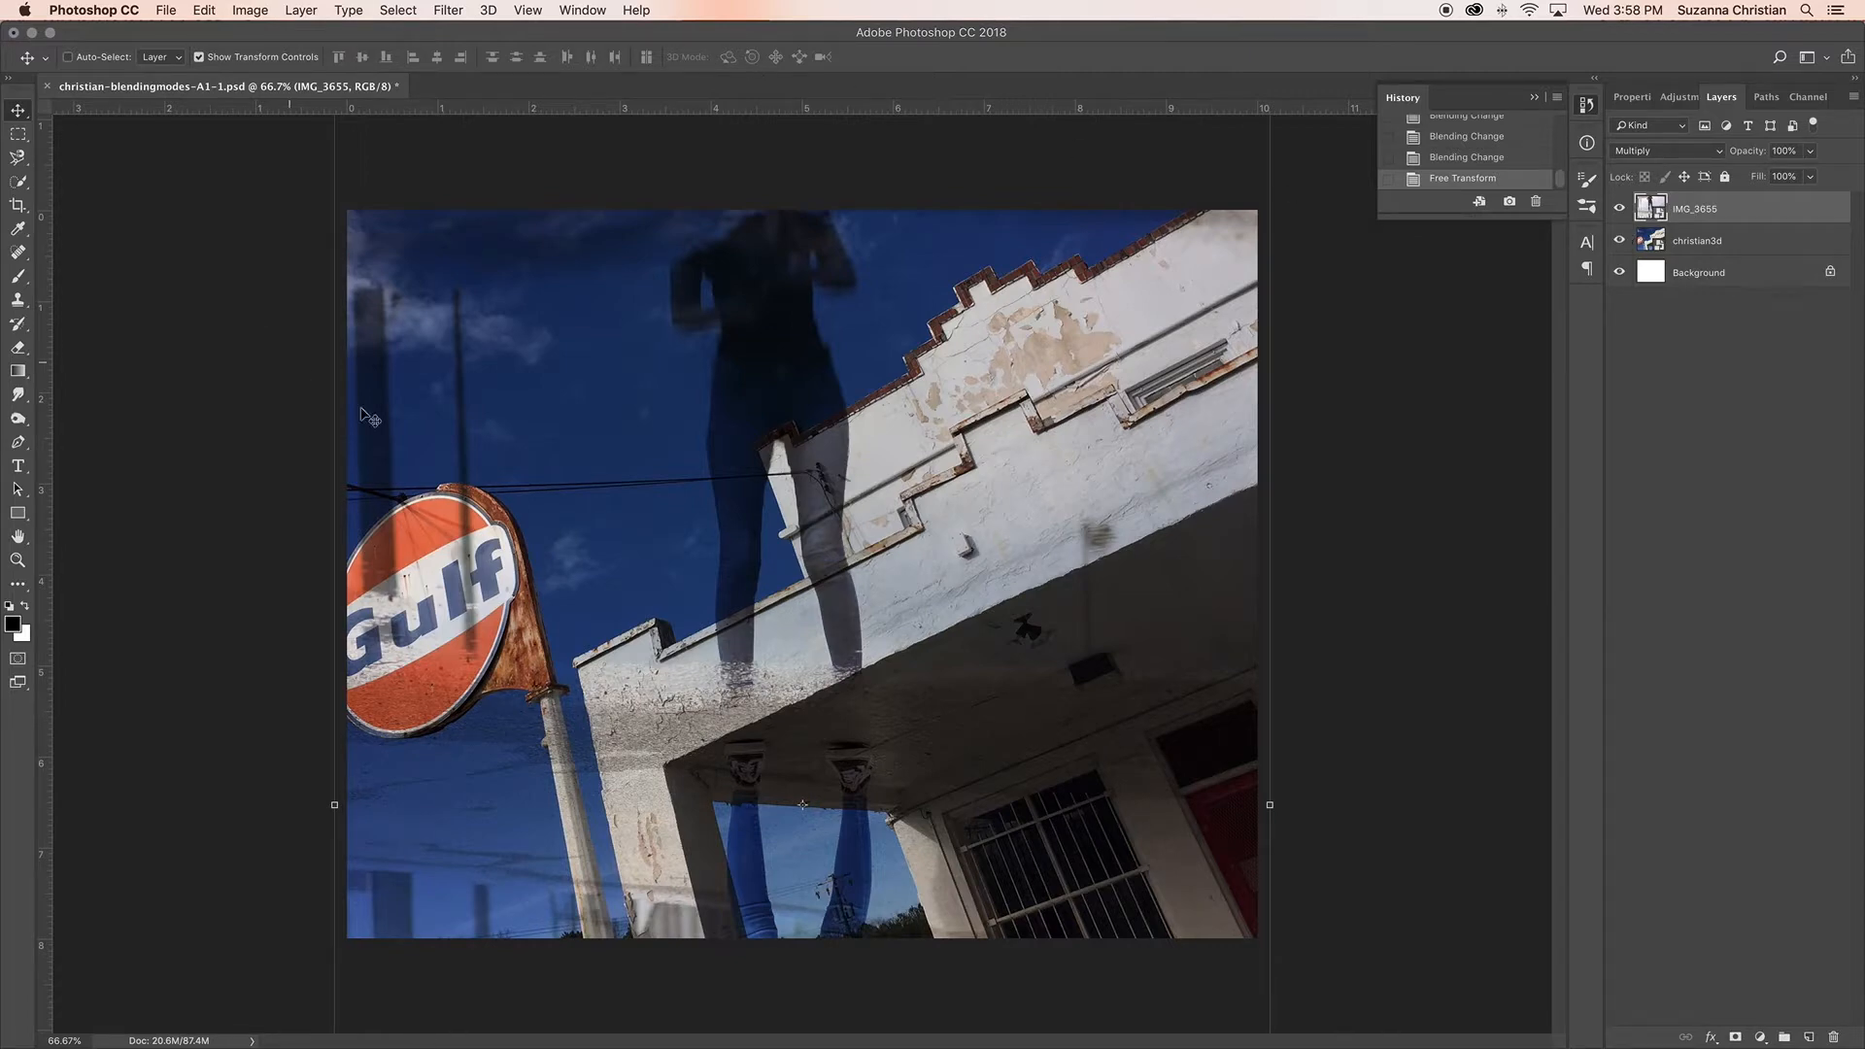
pyautogui.click(167, 11)
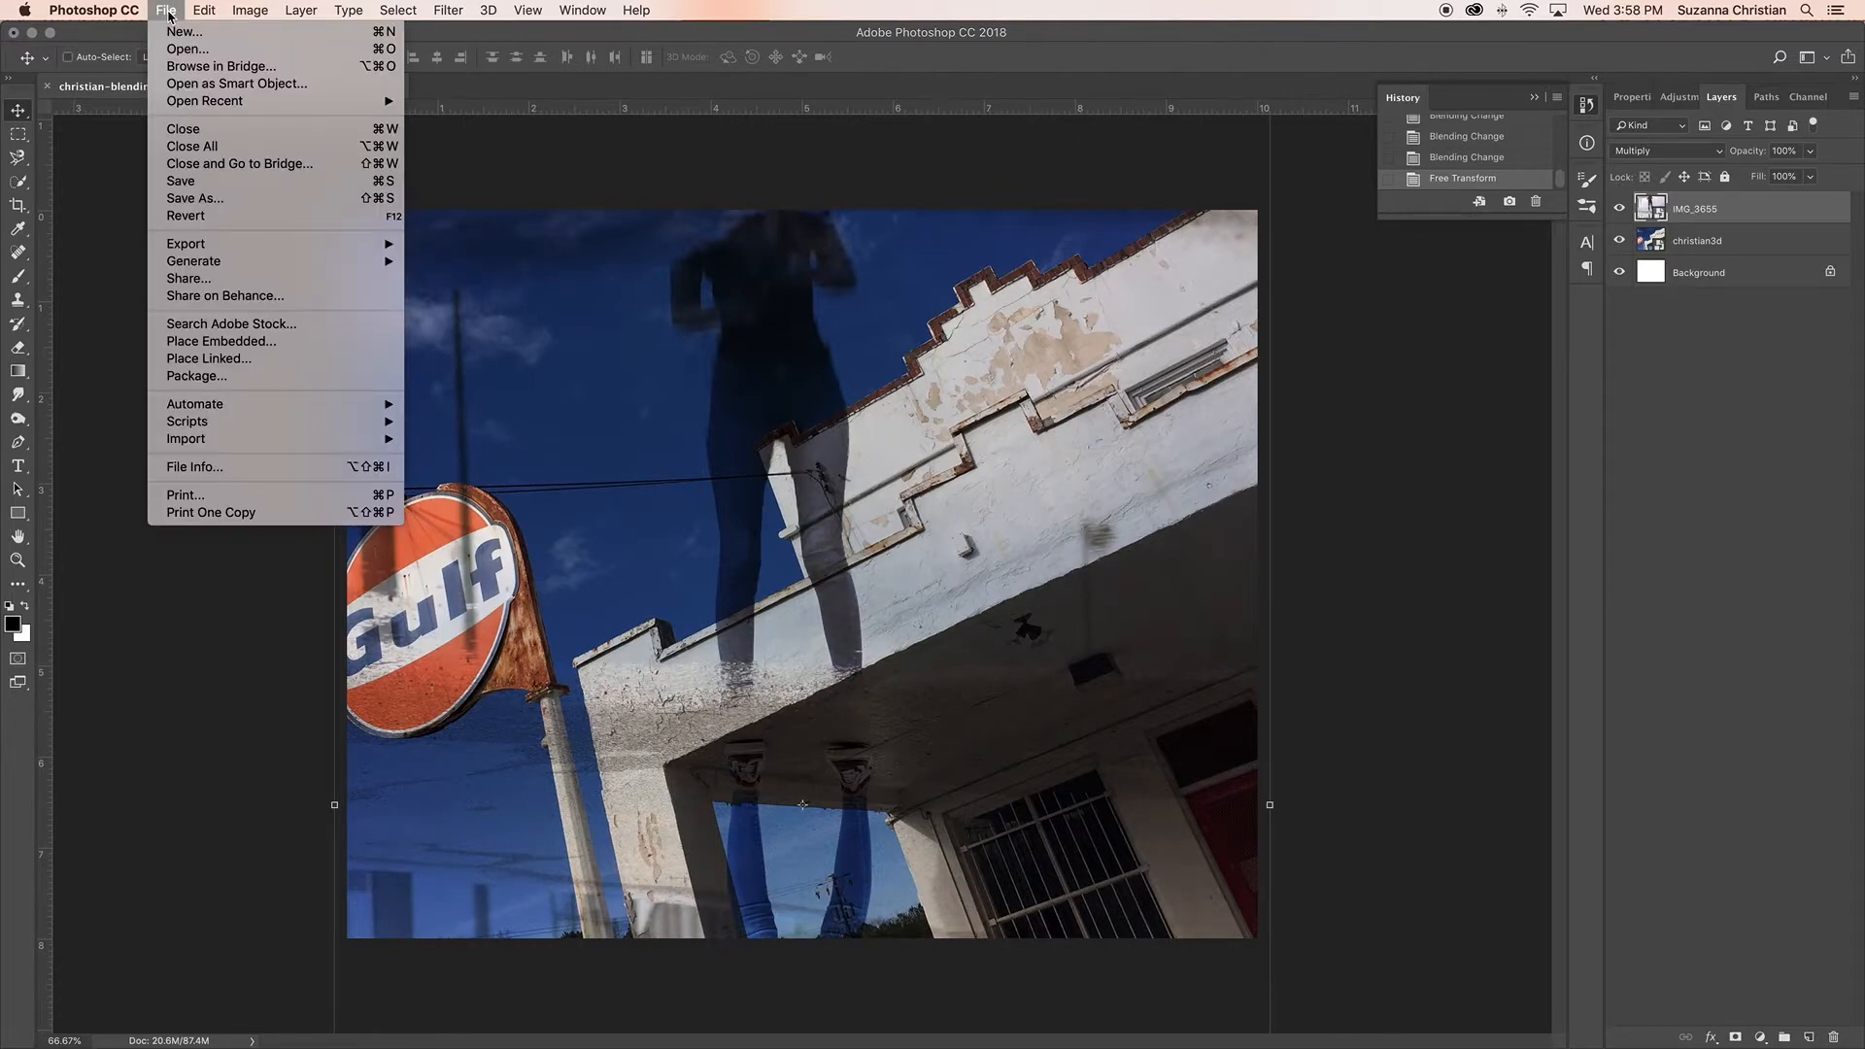
pyautogui.click(232, 343)
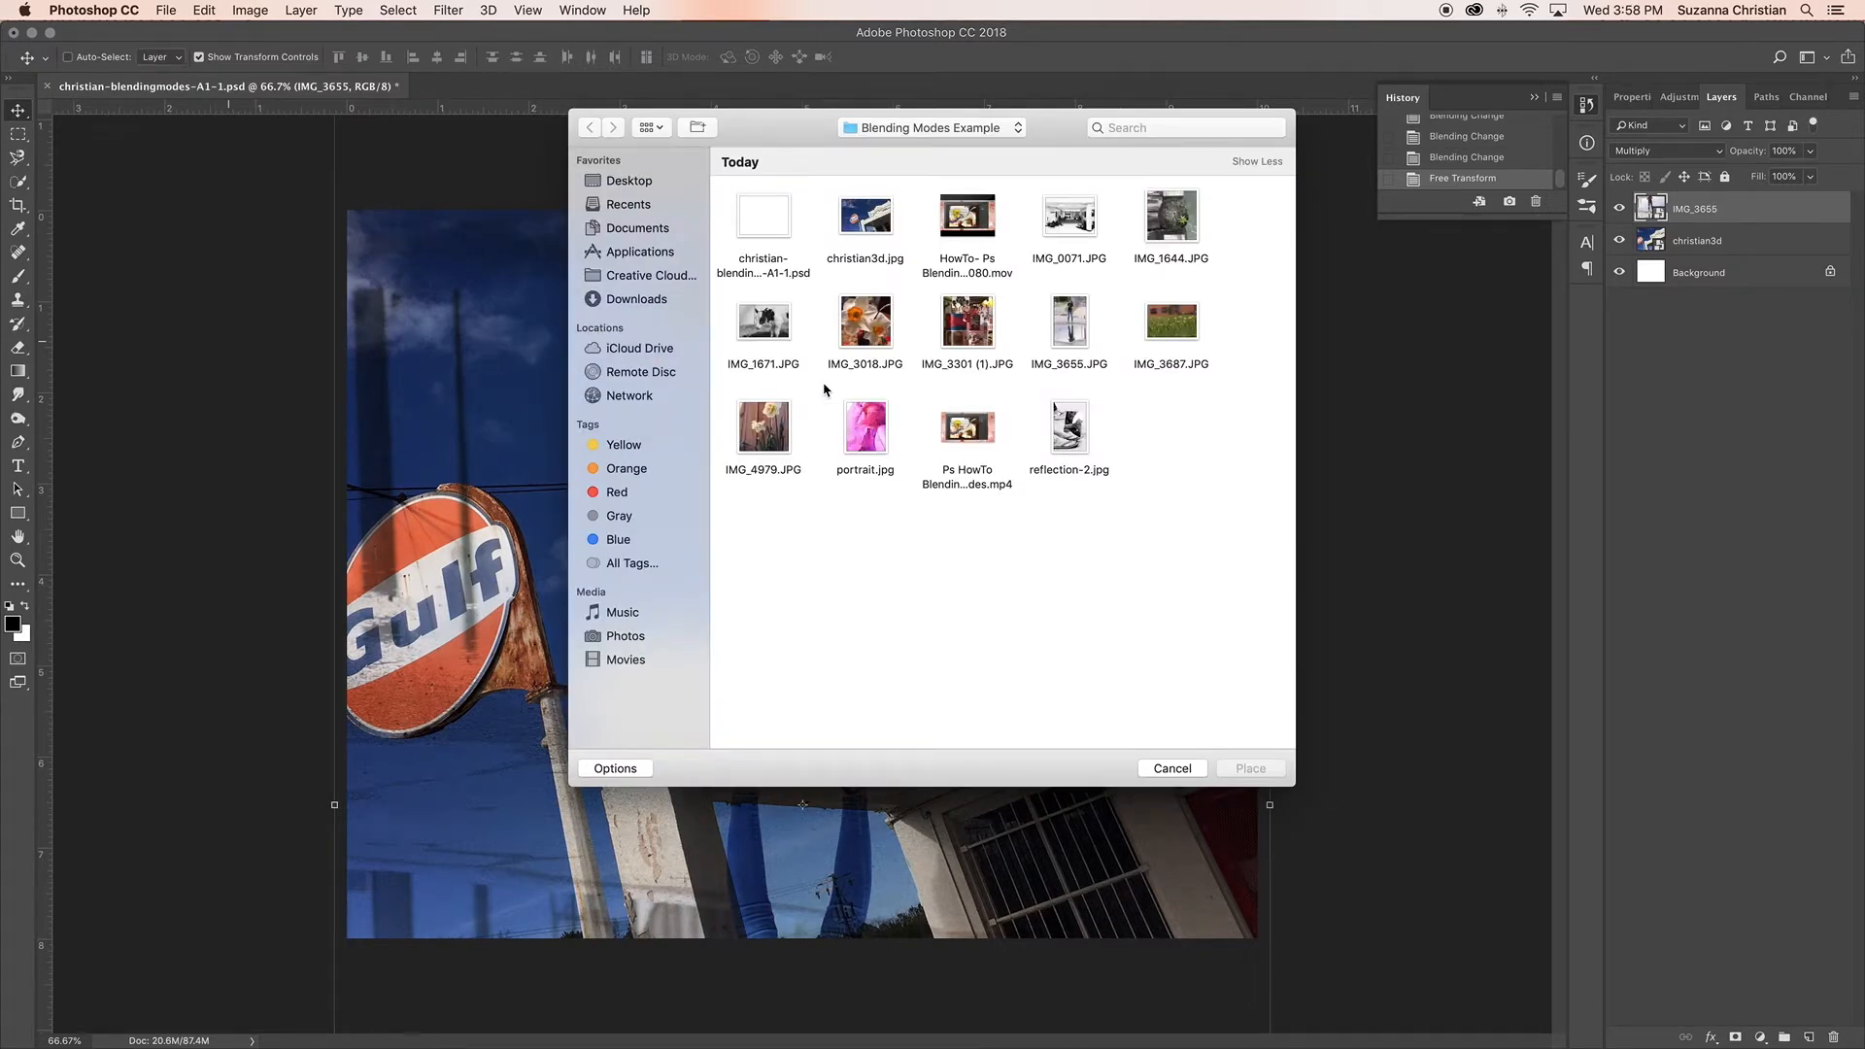
pyautogui.click(1181, 330)
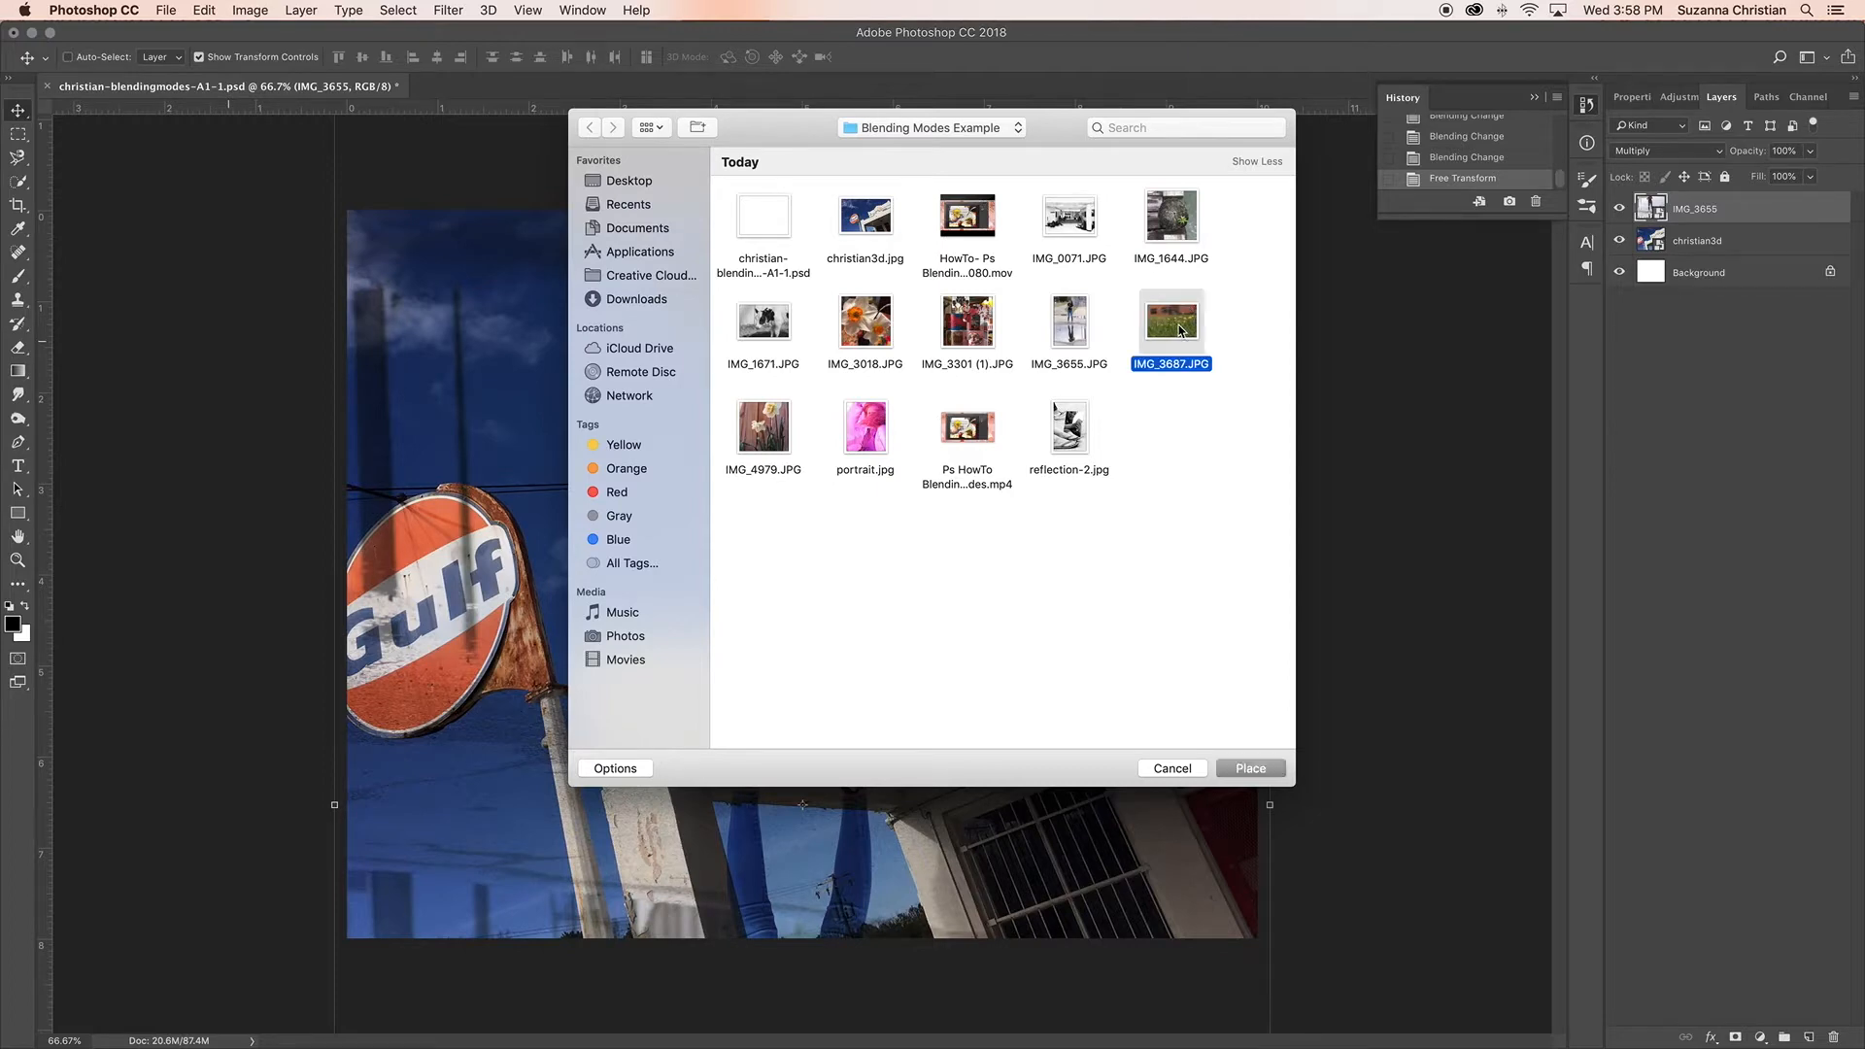
pyautogui.click(1256, 770)
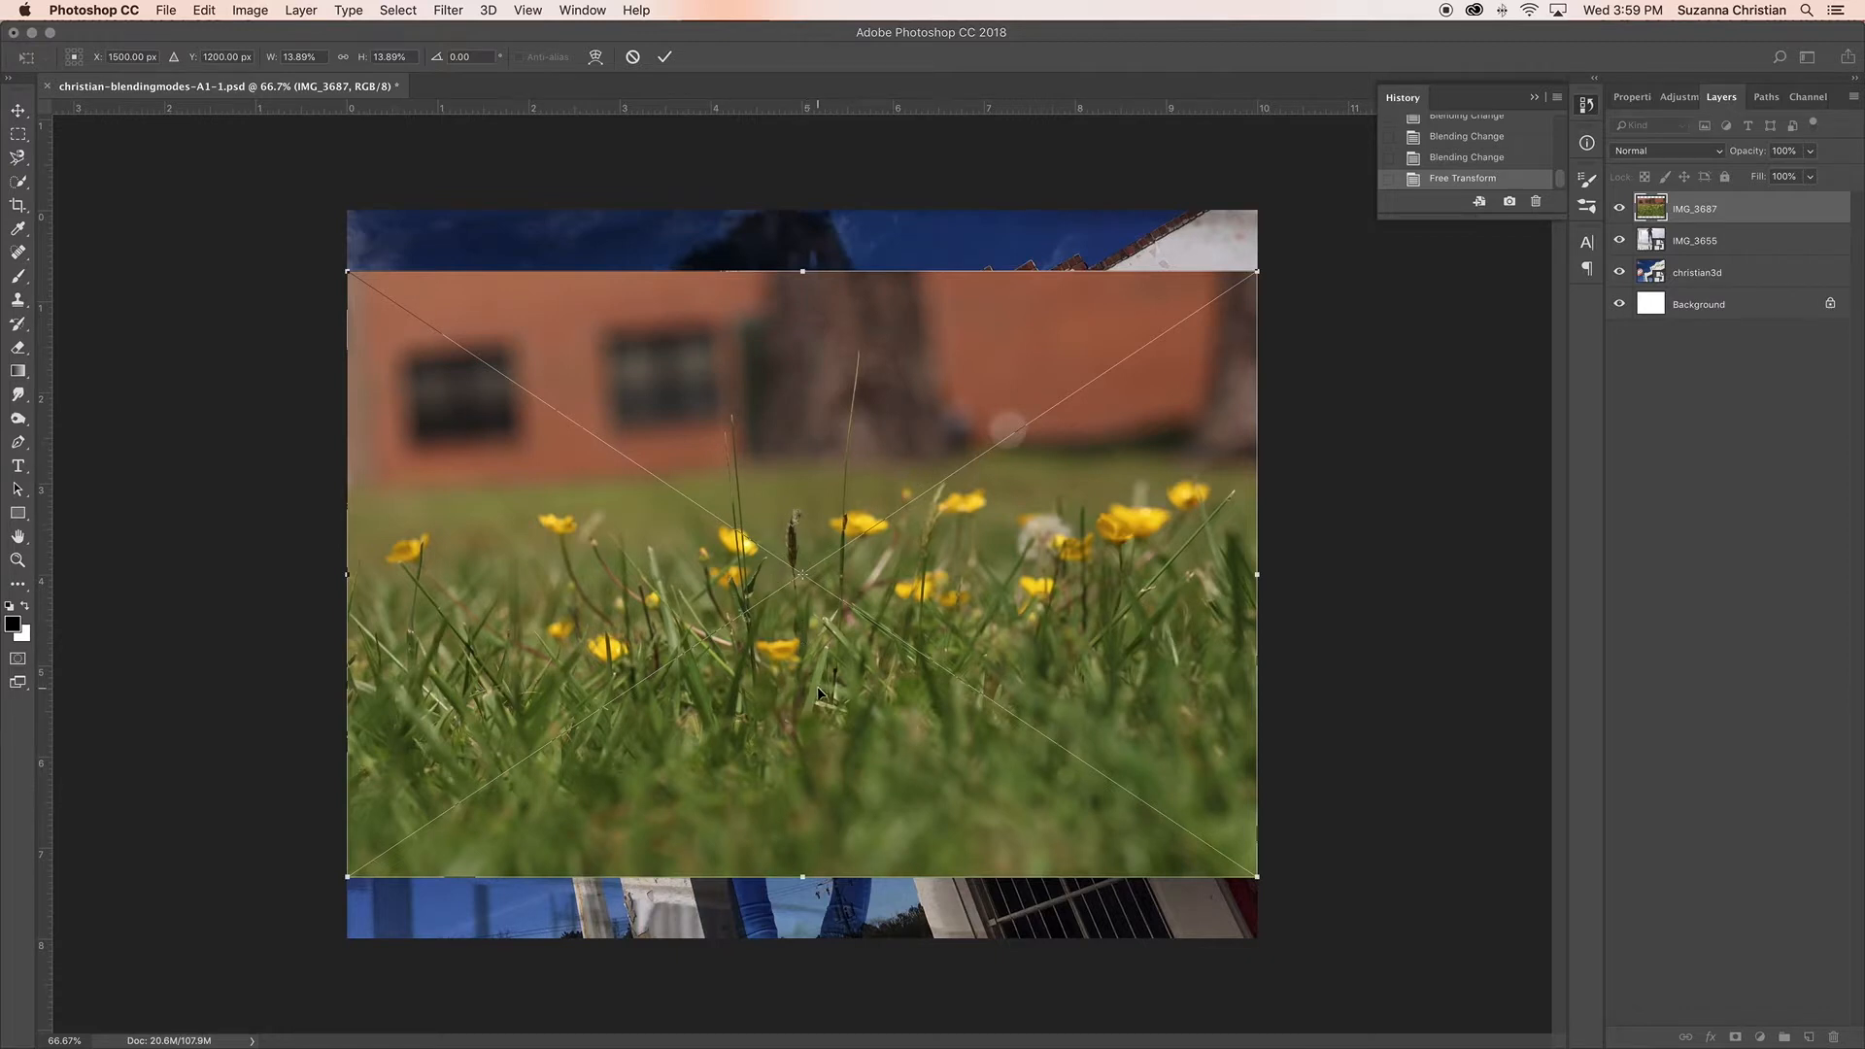
# Step: Align the placed IMG_3687 photo with the canvas's lower edge and scale it to about 12.05 by 8.04 inches to cover the canvas
pyautogui.moveTo(819, 691); pyautogui.dragTo(817, 755)
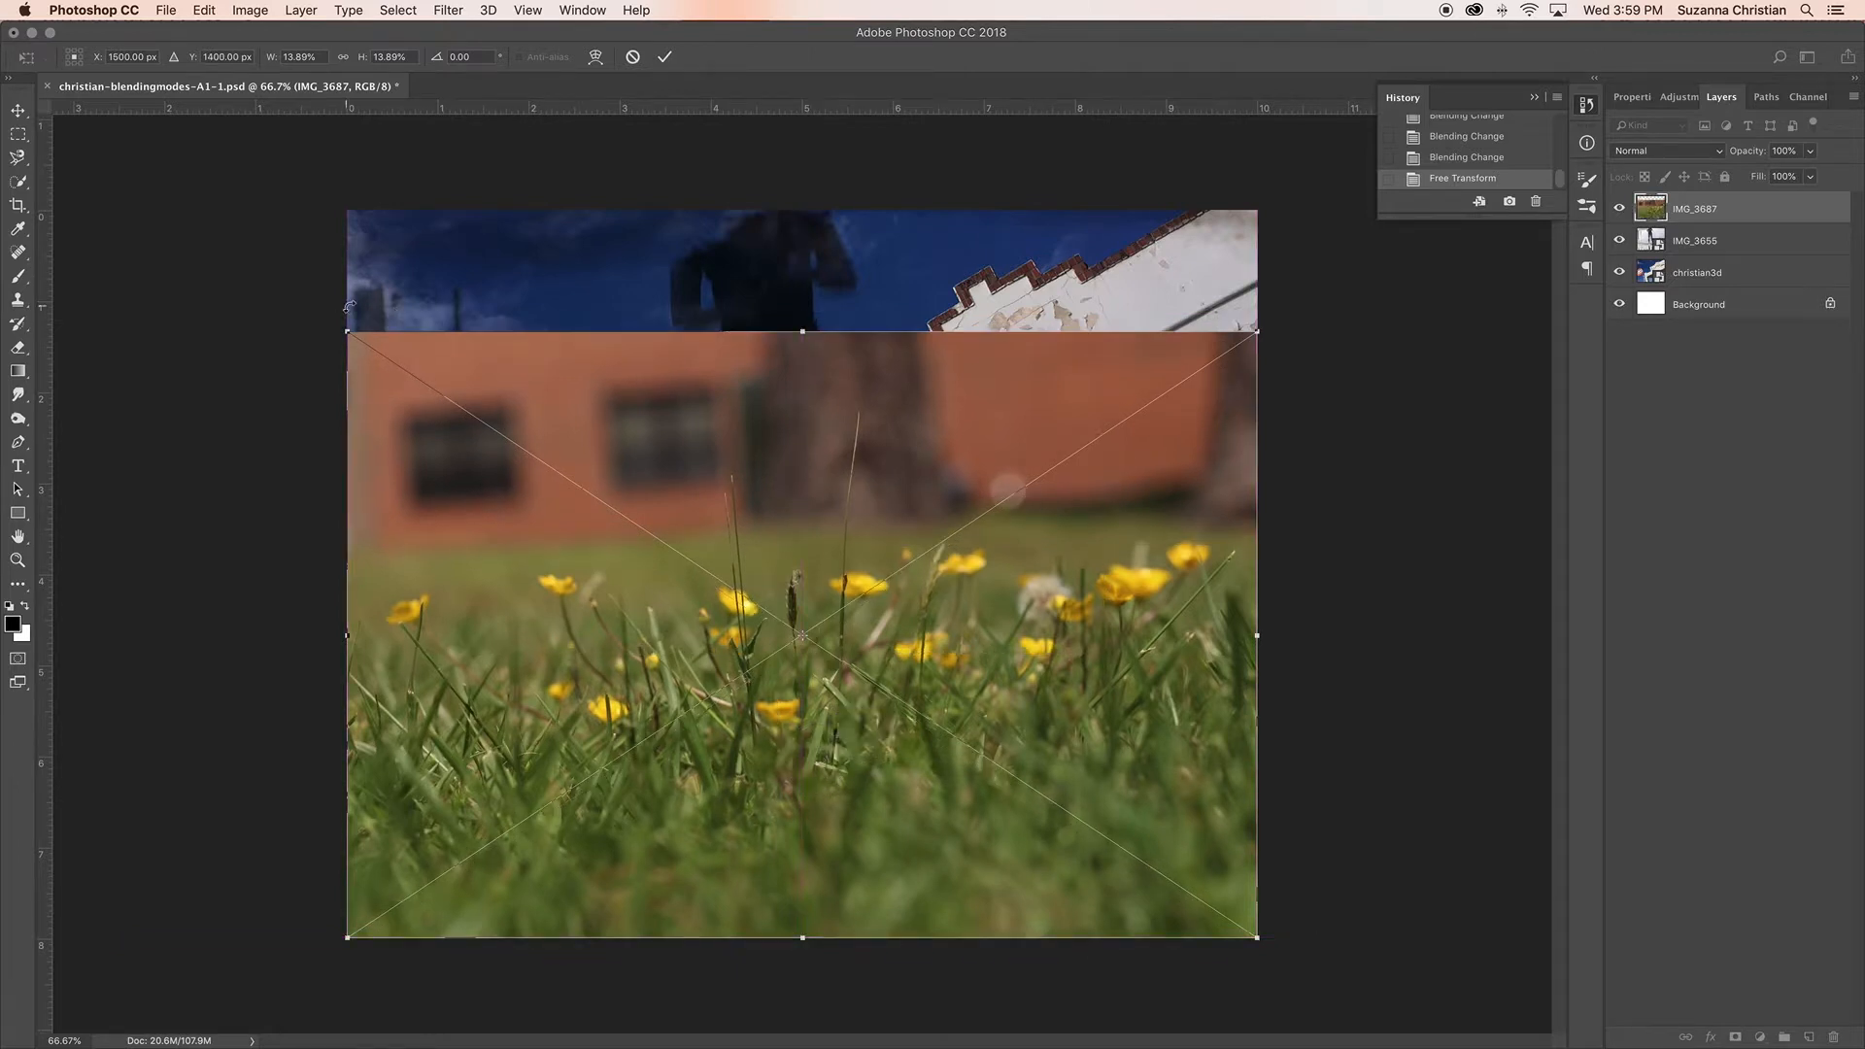
pyautogui.moveTo(347, 331); pyautogui.dragTo(172, 190)
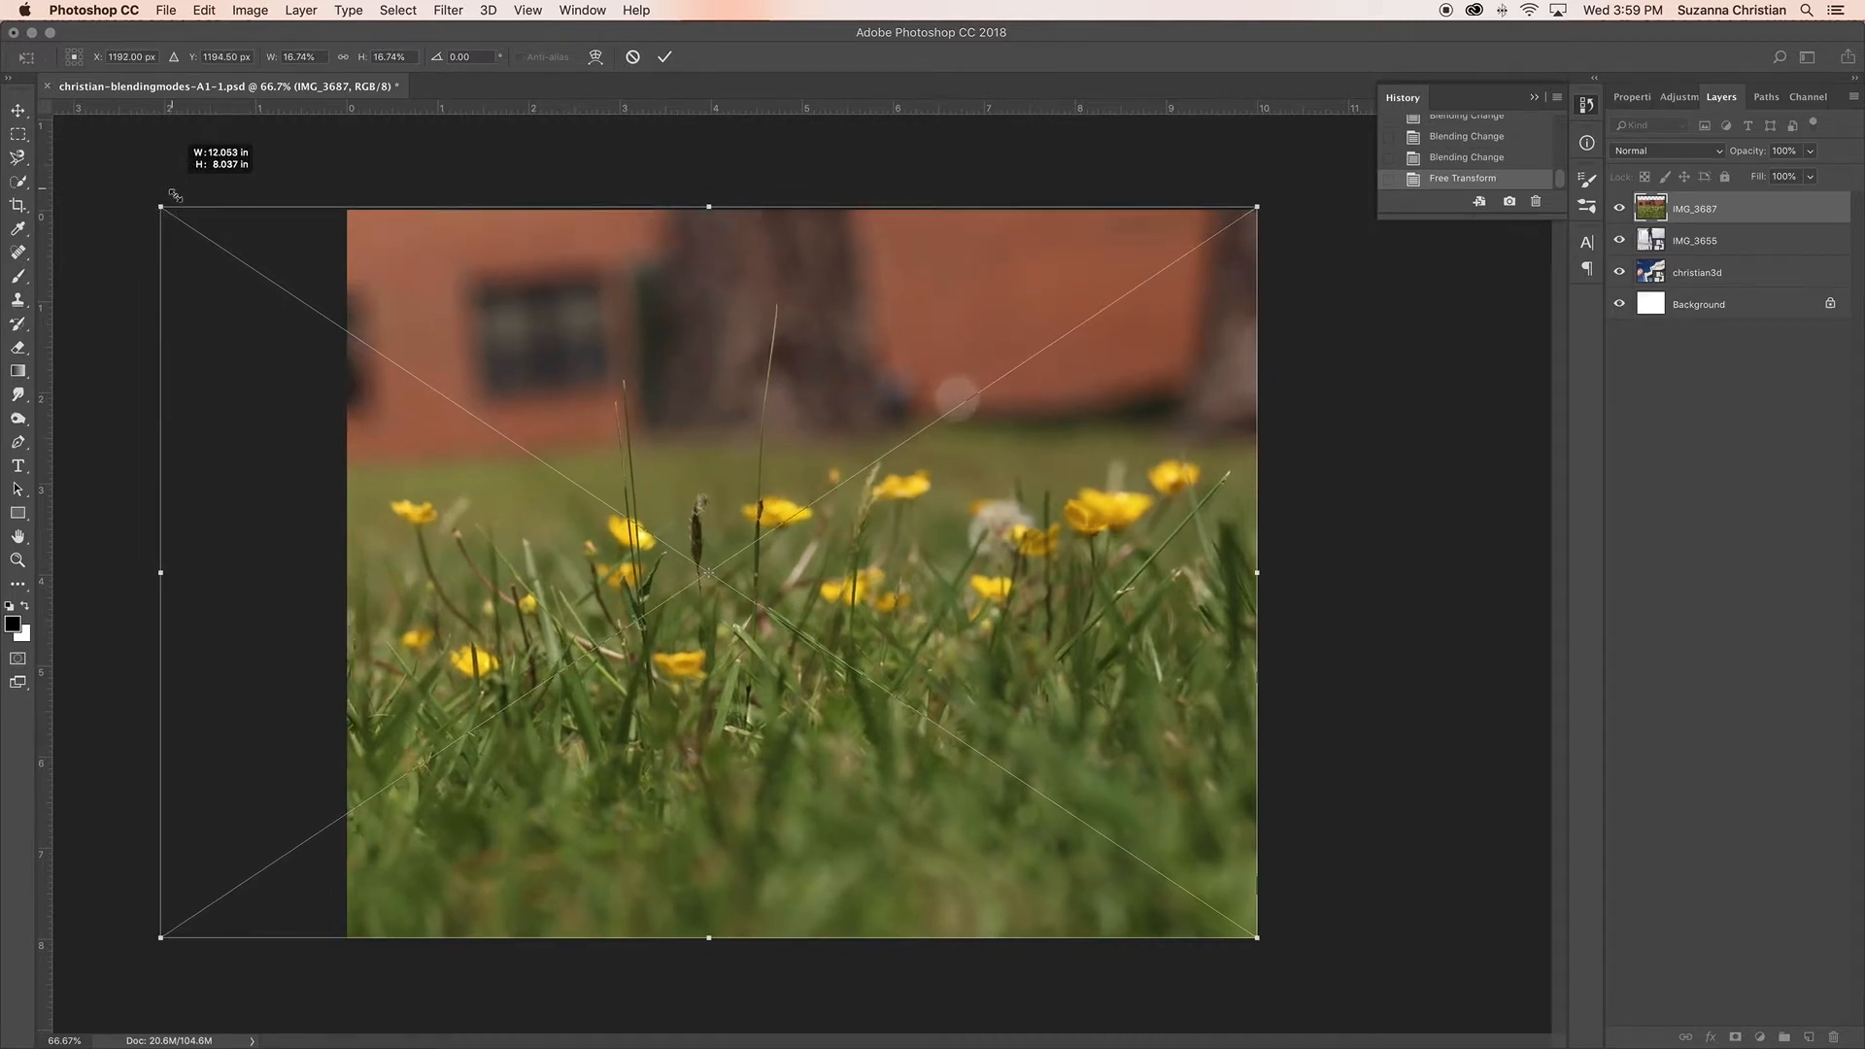
pyautogui.press('Return')
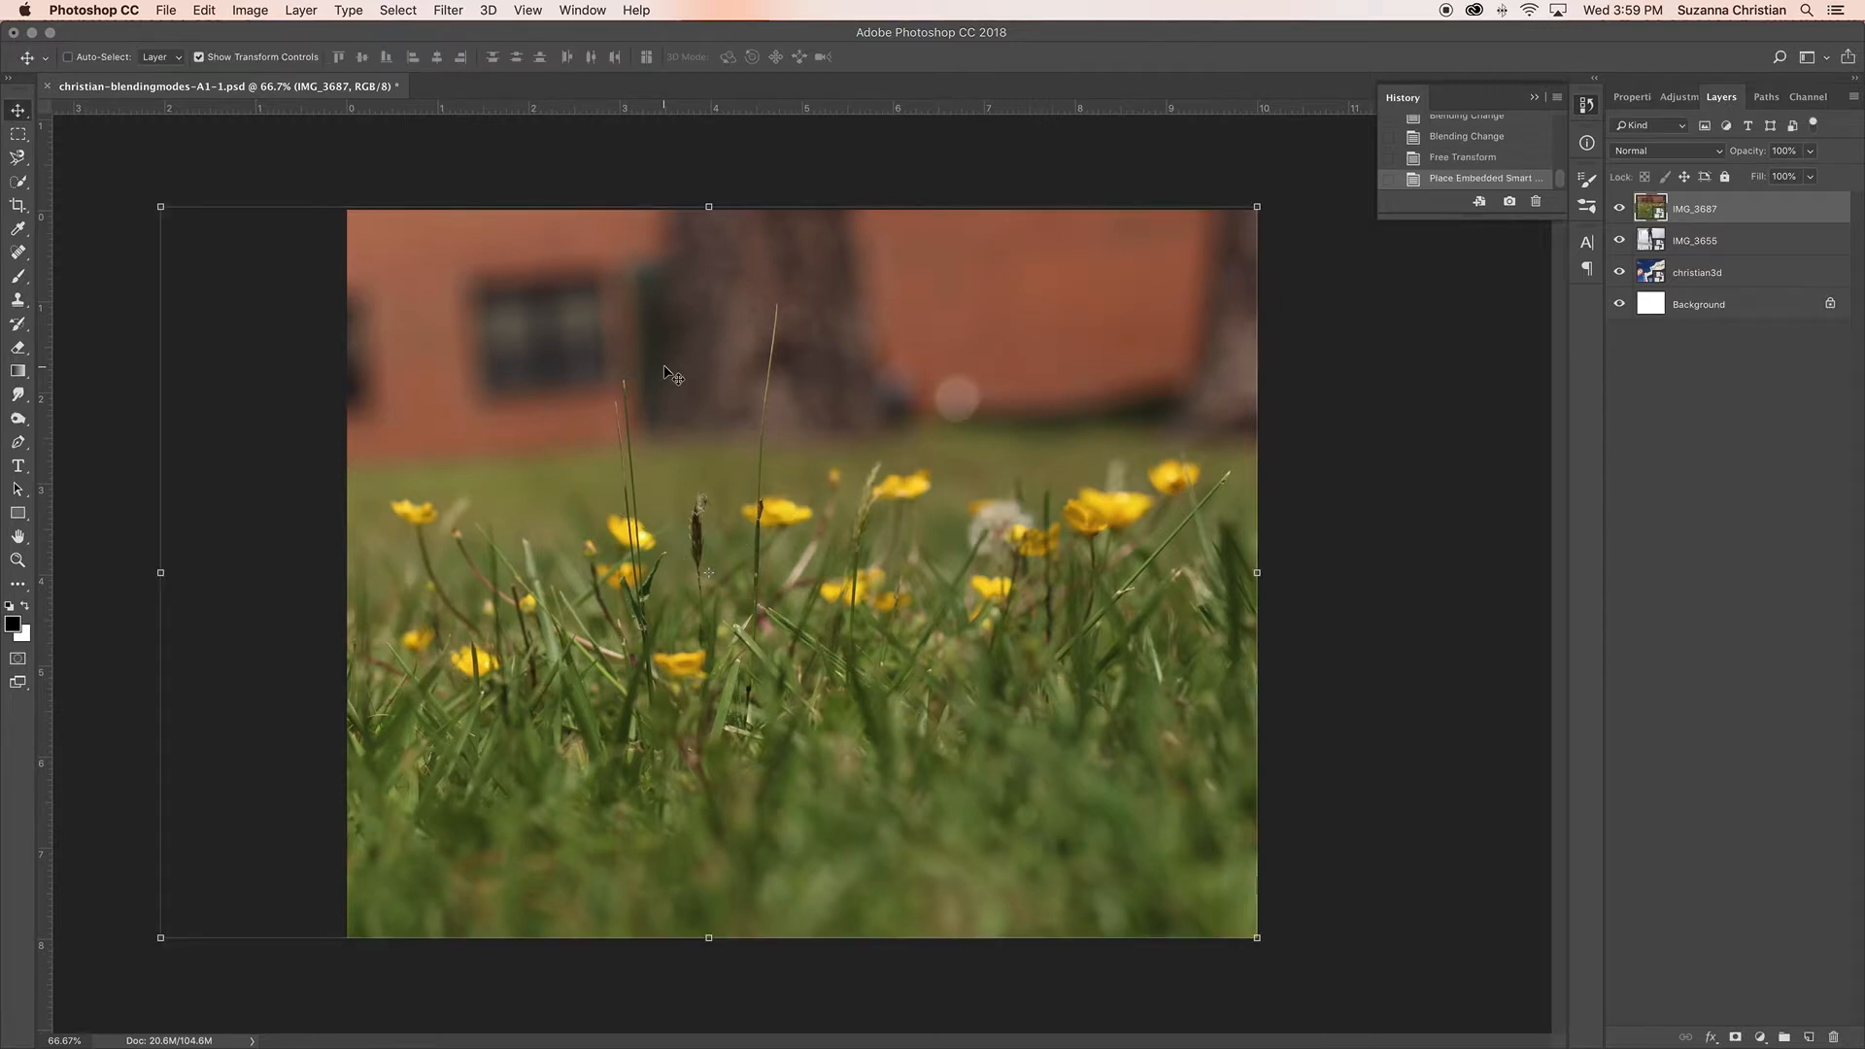
# Step: Try the Multiply, Color Burn, Linear Burn and Darker Color blending modes on the IMG_3687 layer
pyautogui.click(1715, 153)
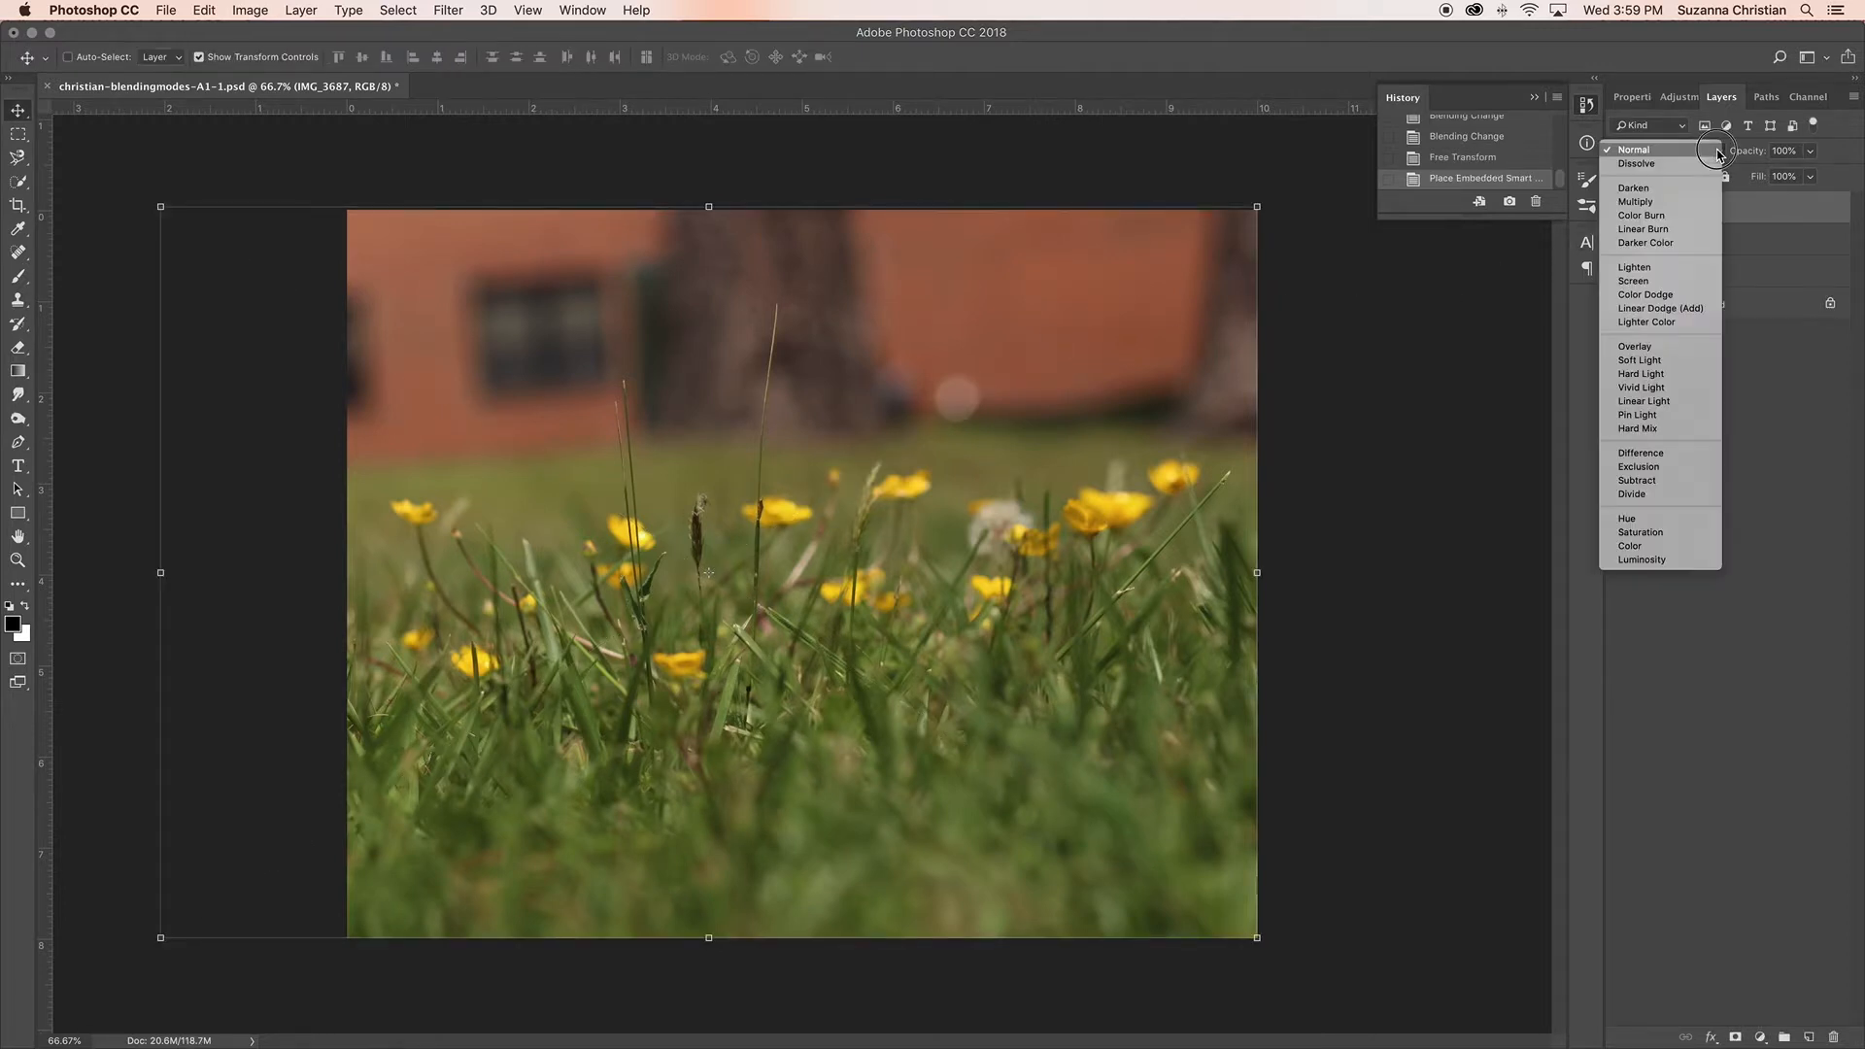
pyautogui.click(1698, 202)
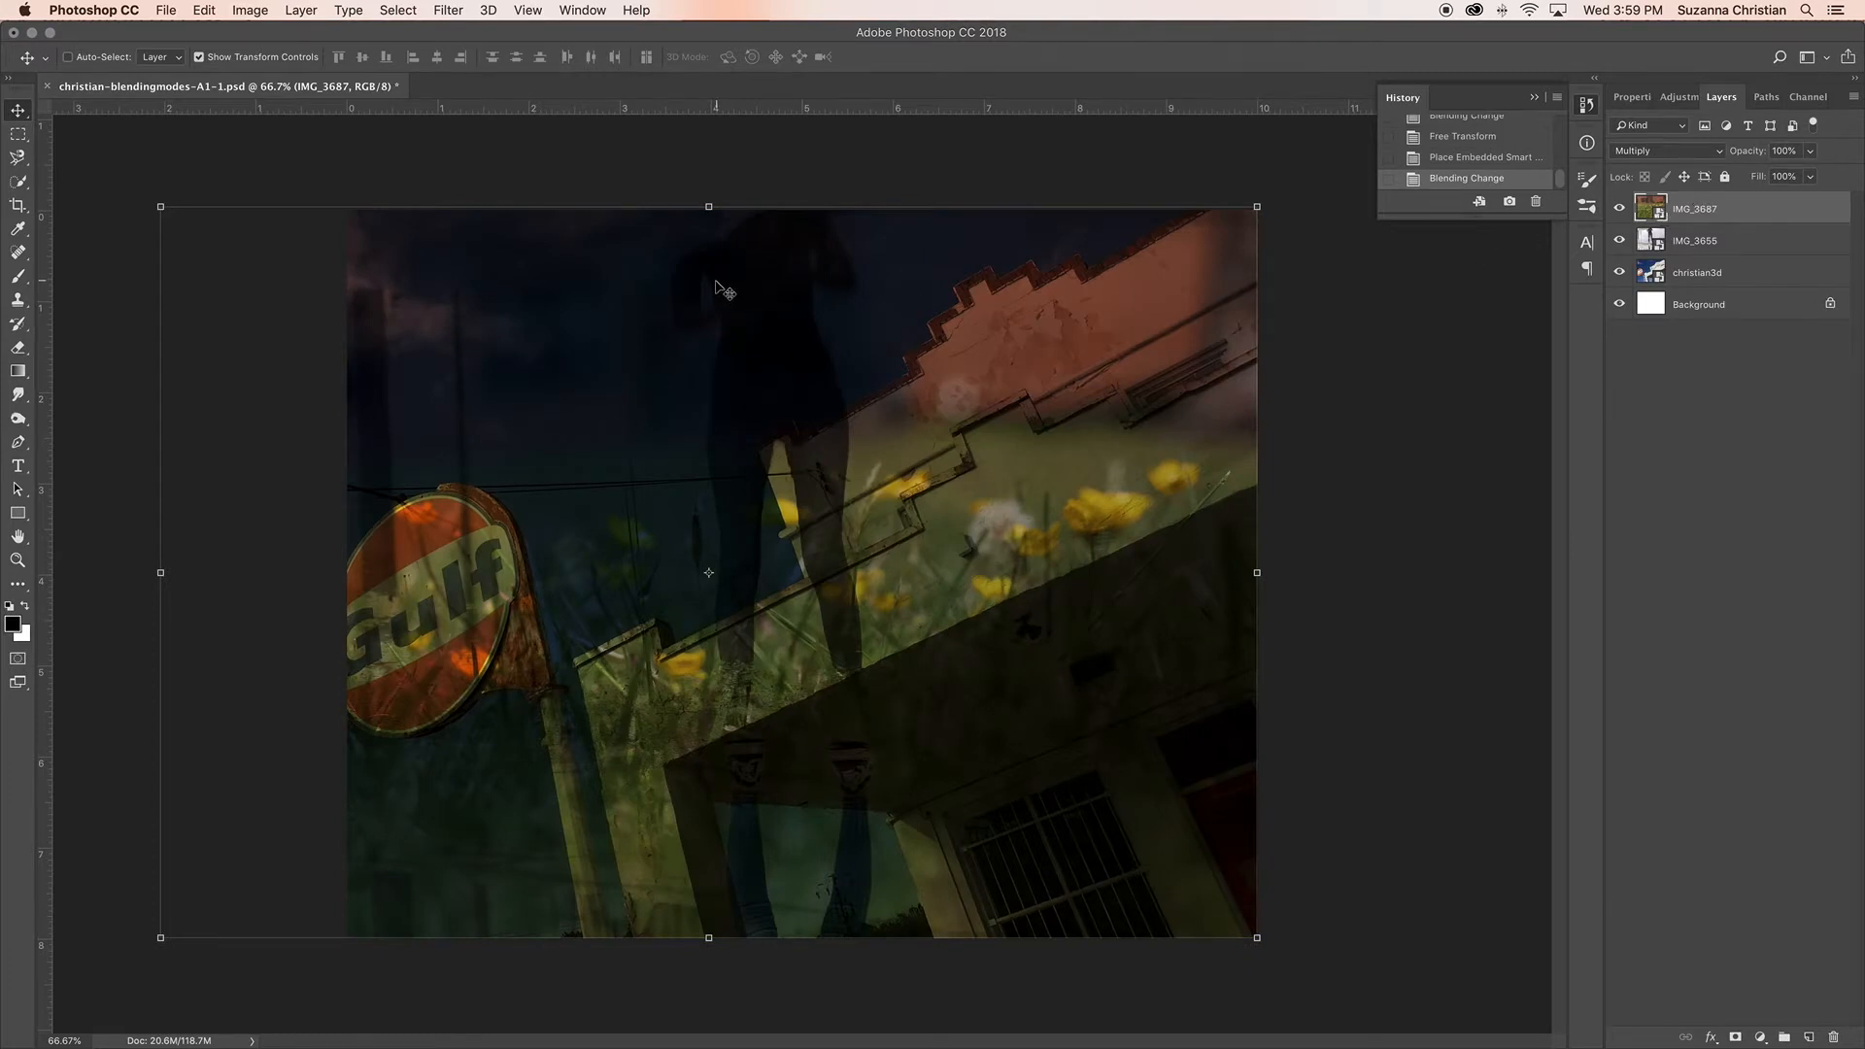
pyautogui.click(1685, 149)
pyautogui.click(1684, 148)
pyautogui.click(1686, 150)
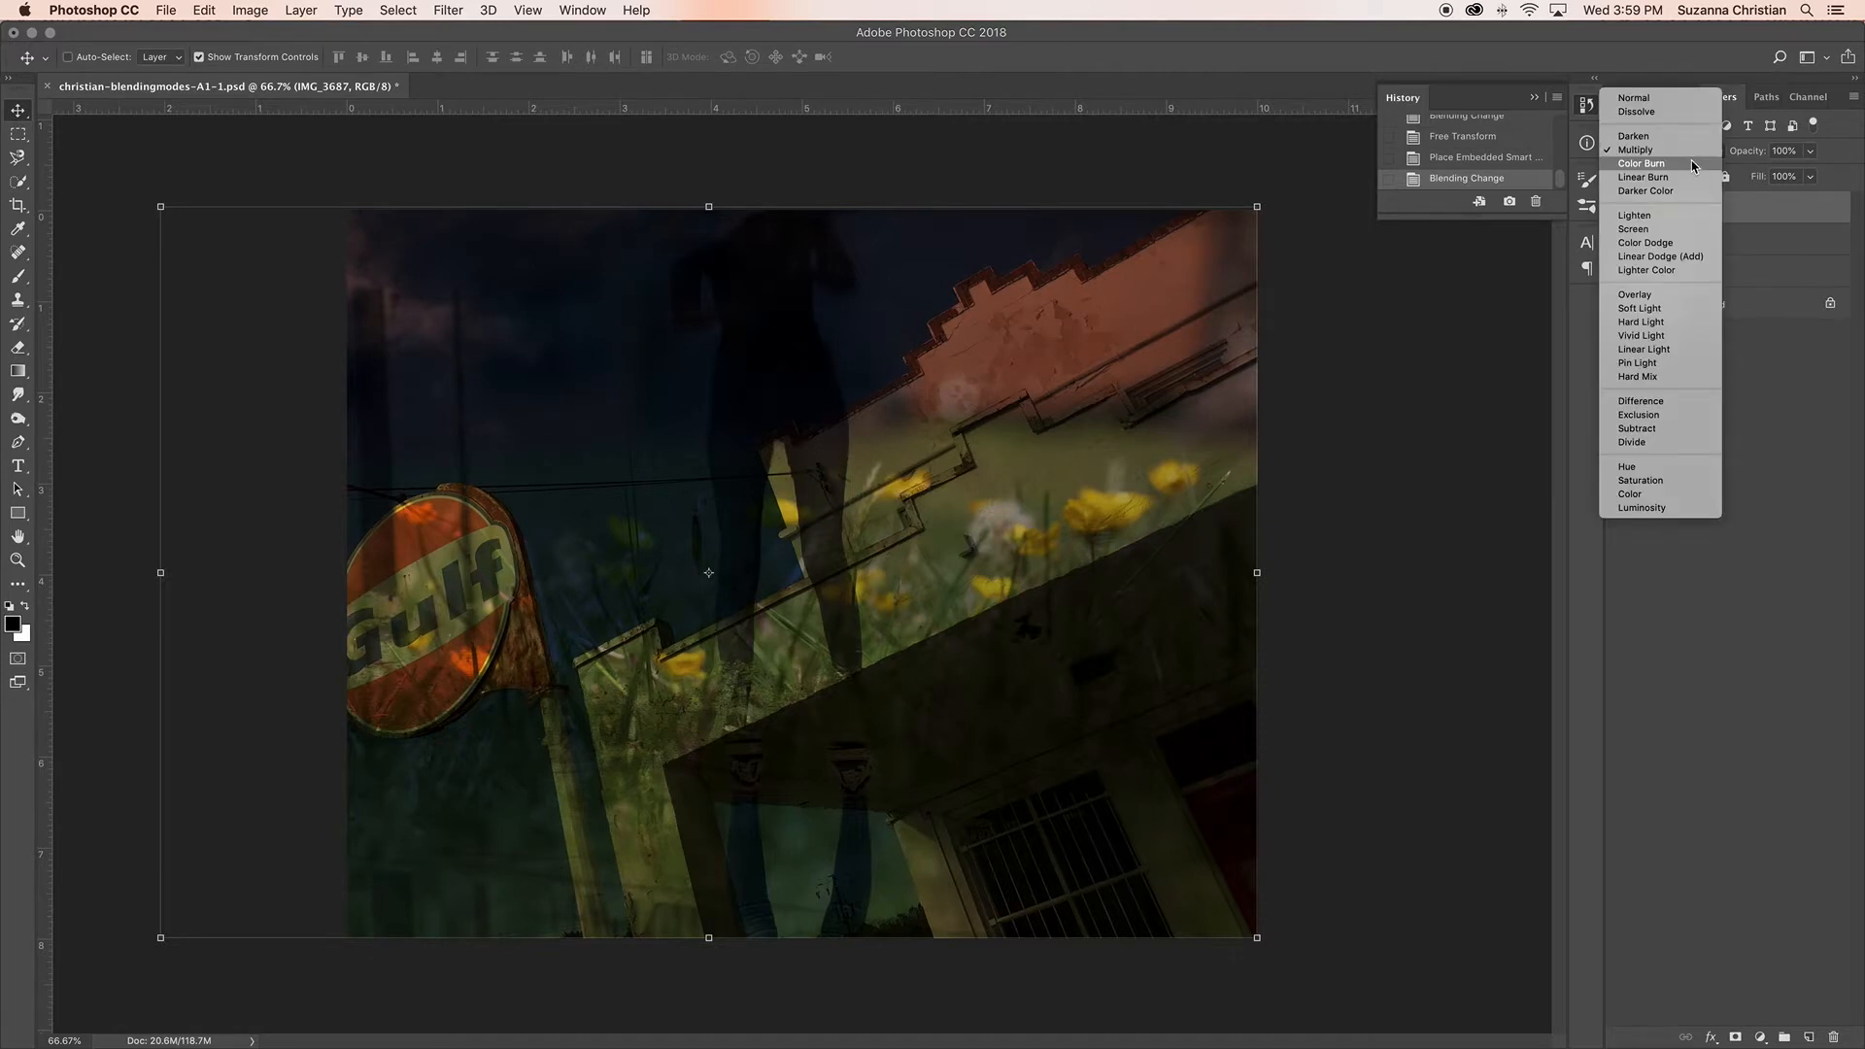
pyautogui.click(1684, 163)
pyautogui.click(1686, 151)
pyautogui.click(1695, 164)
pyautogui.click(1697, 156)
pyautogui.click(1701, 162)
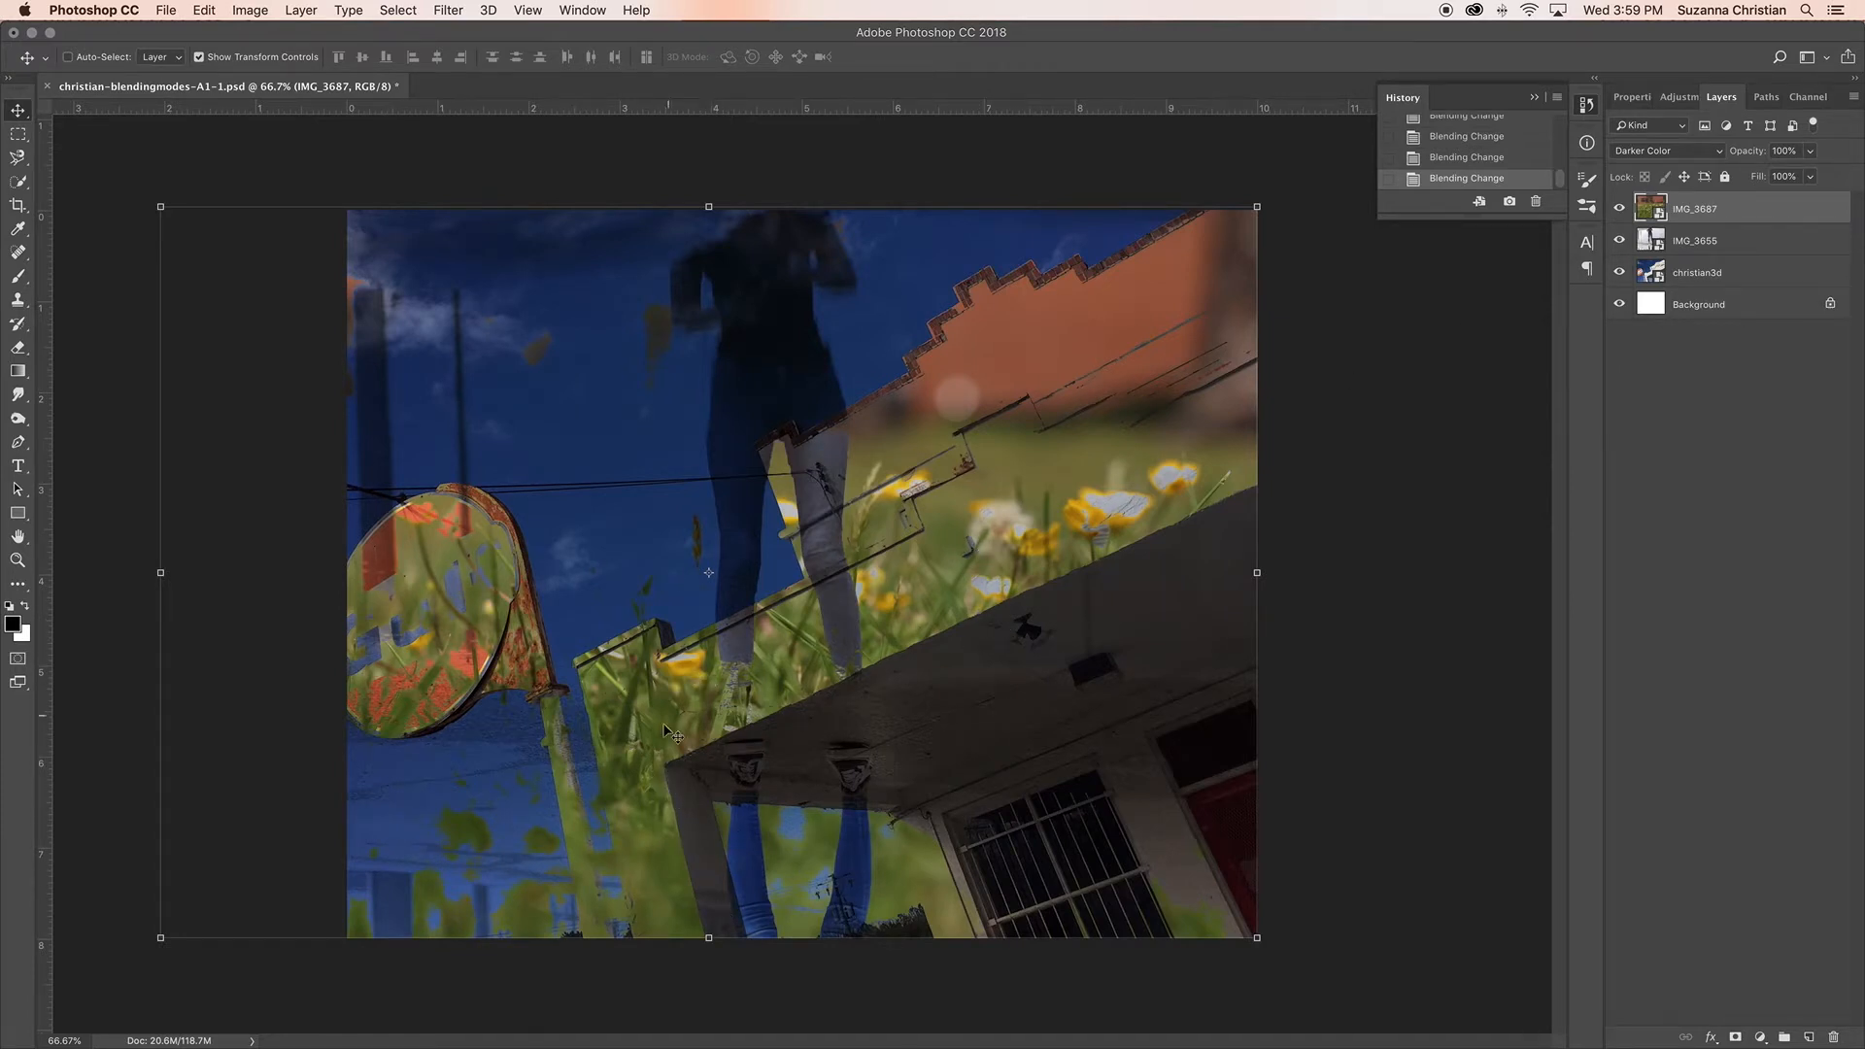
# Step: Try the Lighten, Screen, Color Dodge, Linear Dodge (Add) and Lighter Color blending modes on the IMG_3687 layer
pyautogui.click(1715, 154)
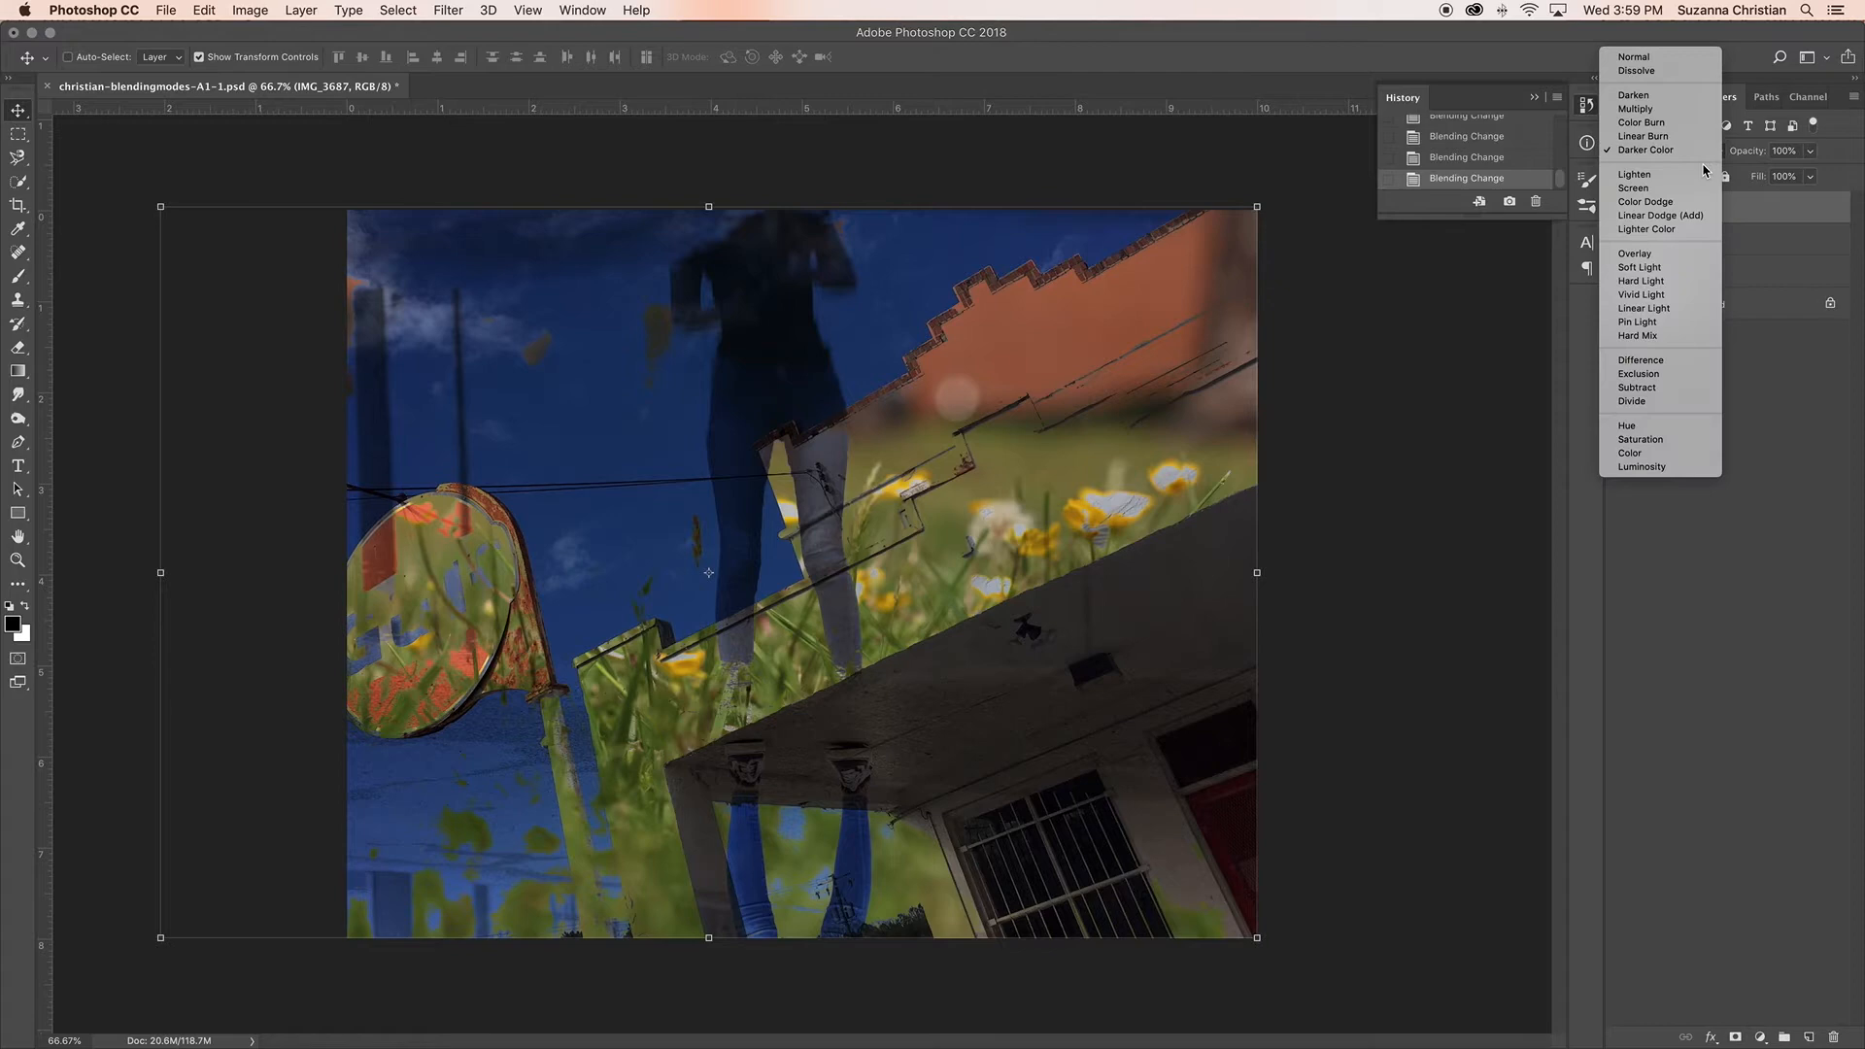
pyautogui.click(1705, 177)
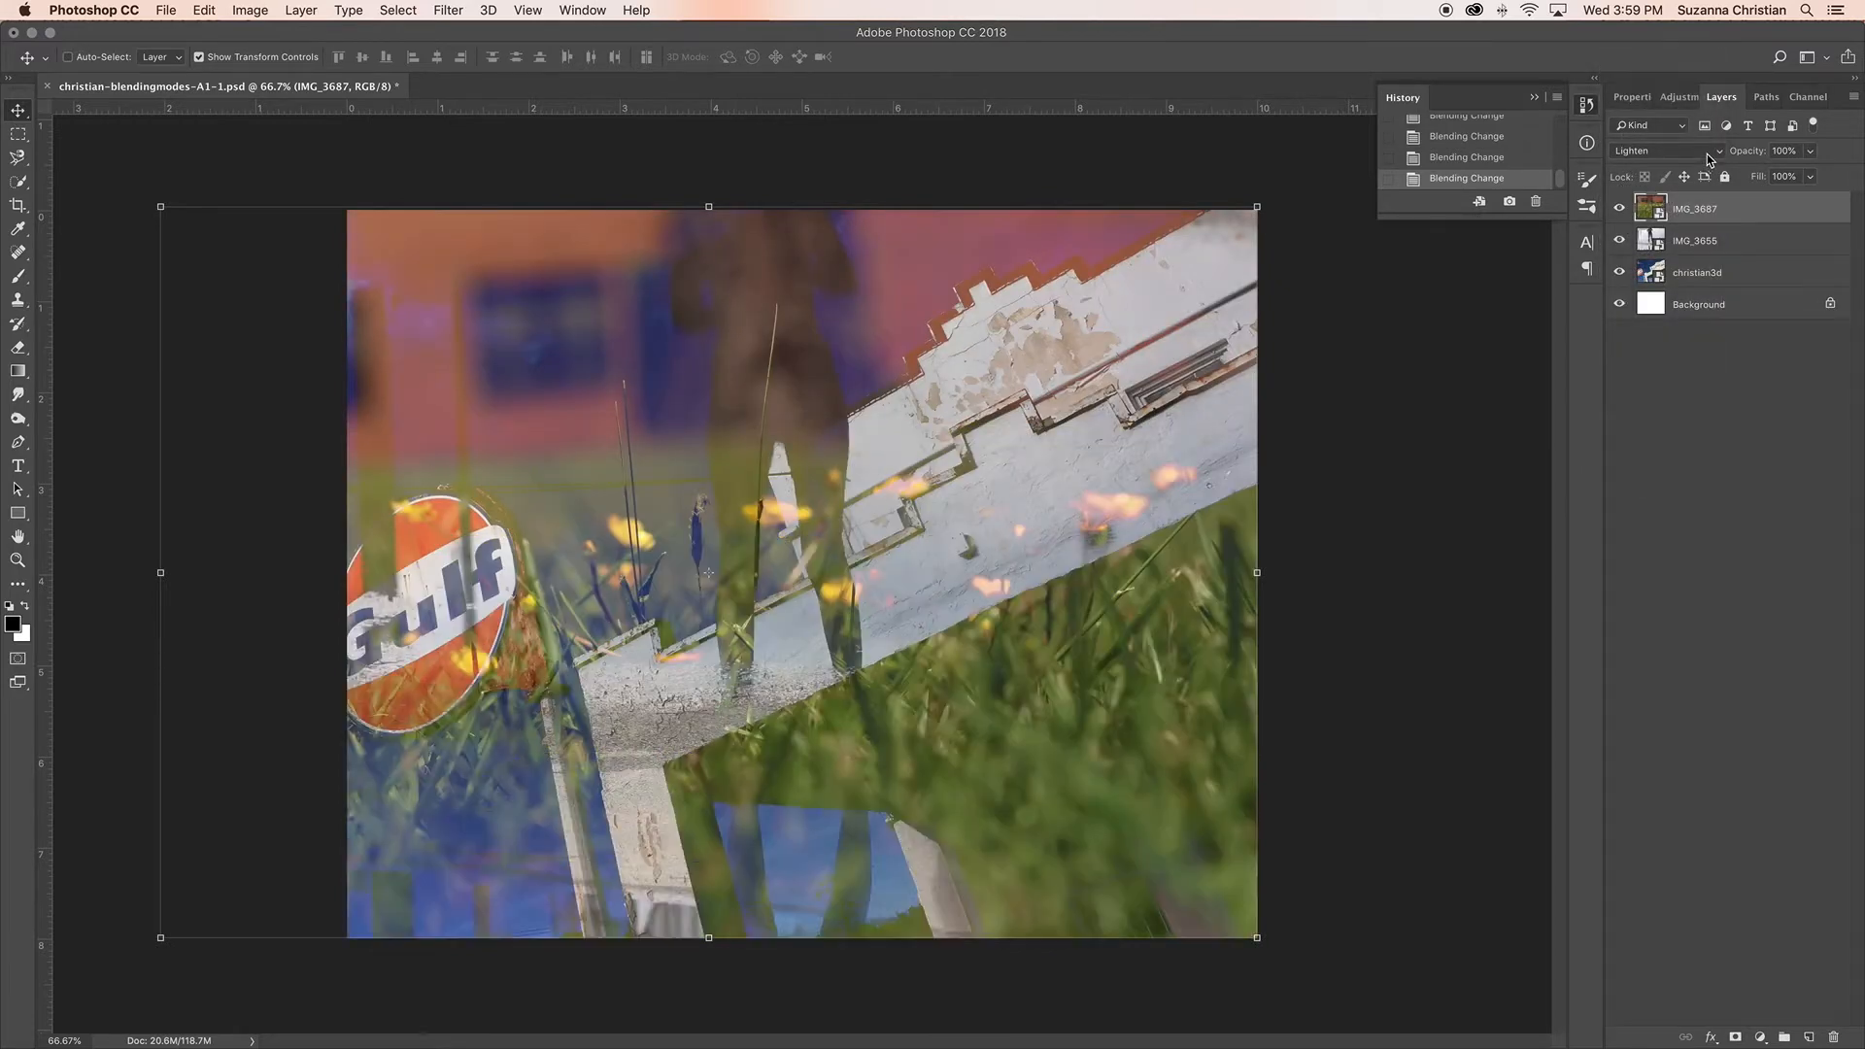
pyautogui.click(1708, 155)
pyautogui.click(1707, 164)
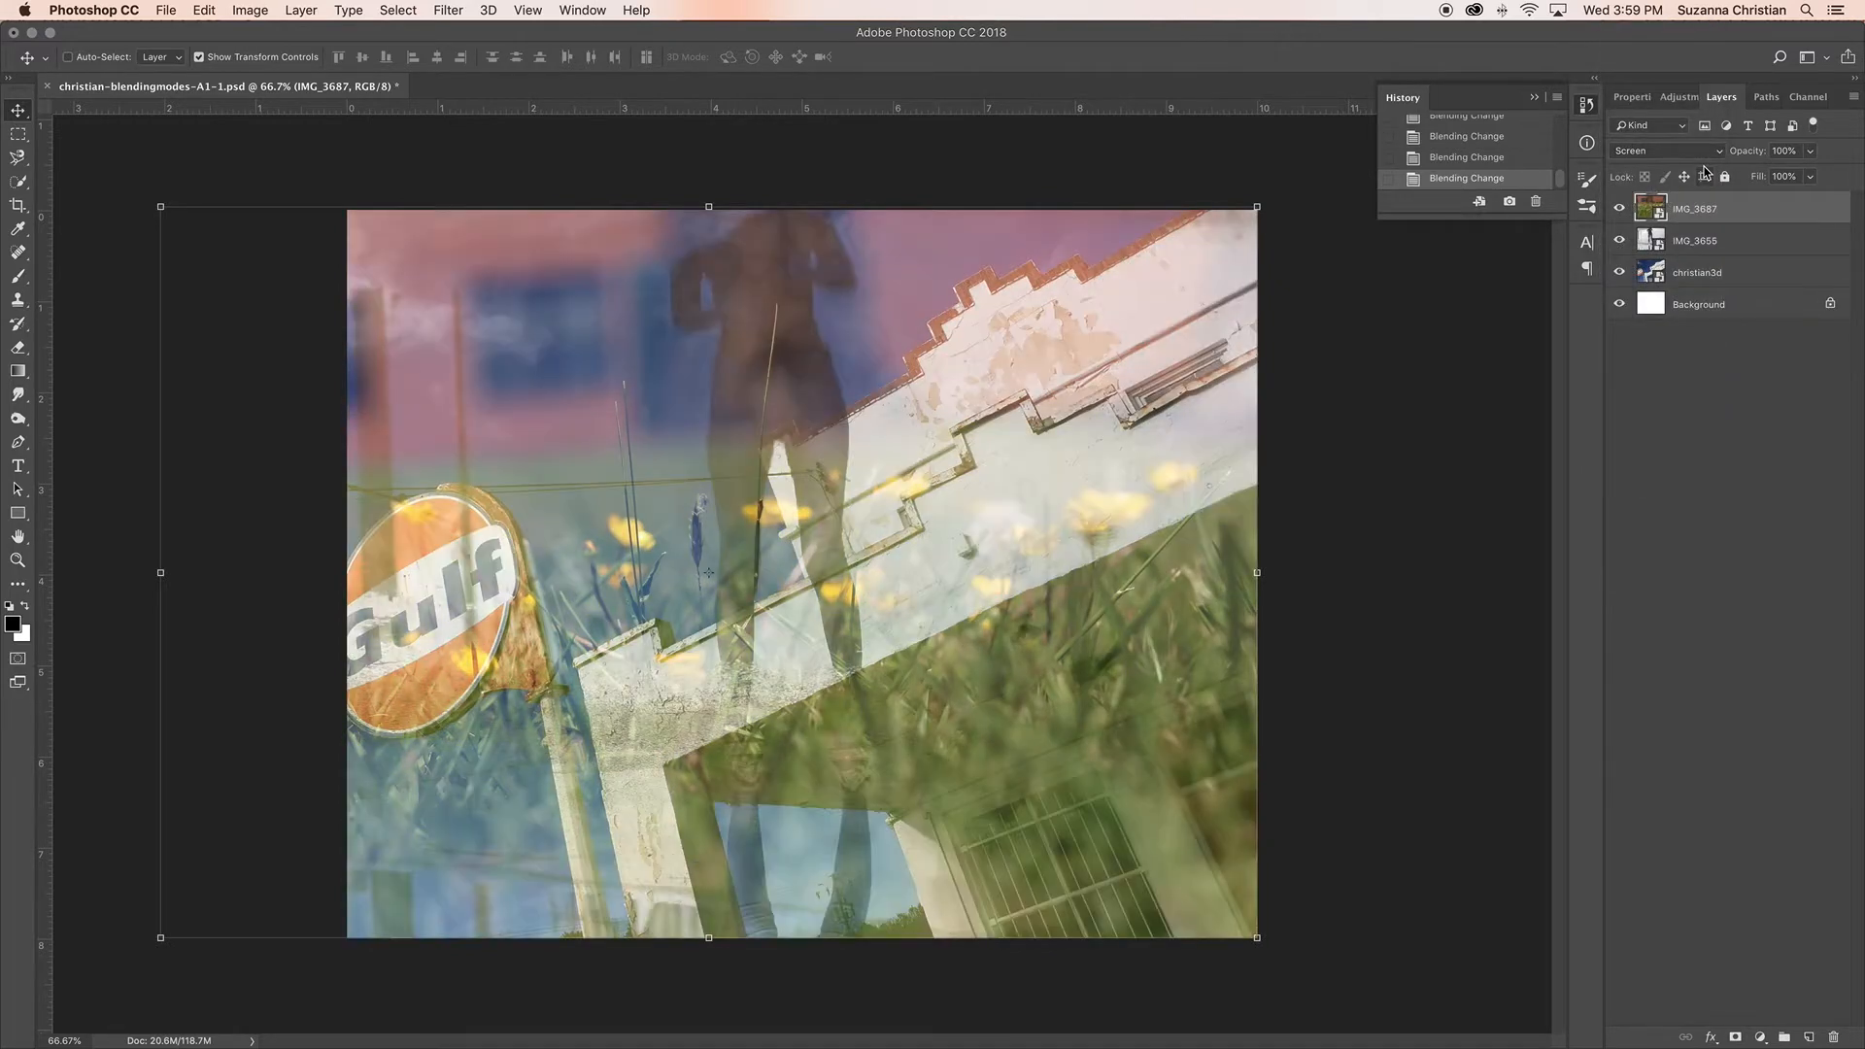
pyautogui.click(1706, 155)
pyautogui.click(1691, 167)
pyautogui.click(1687, 155)
pyautogui.click(1686, 167)
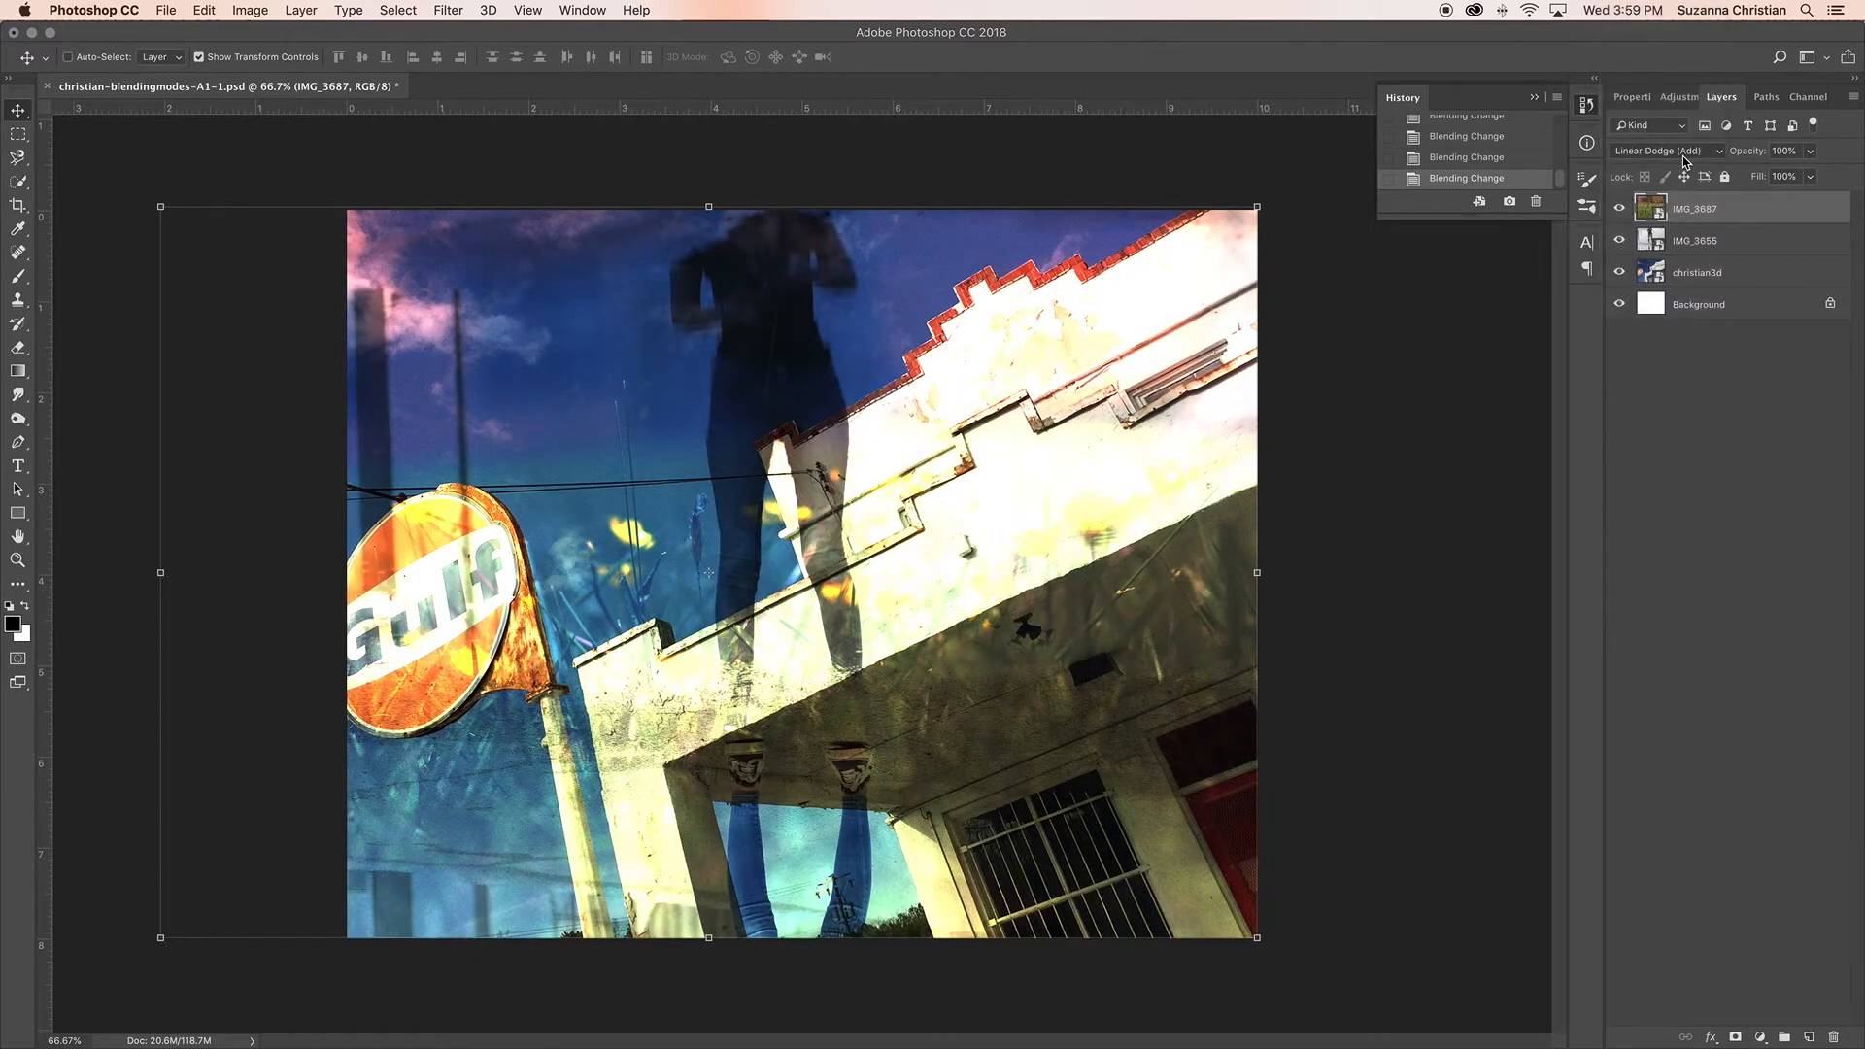
pyautogui.click(1687, 155)
pyautogui.click(1687, 168)
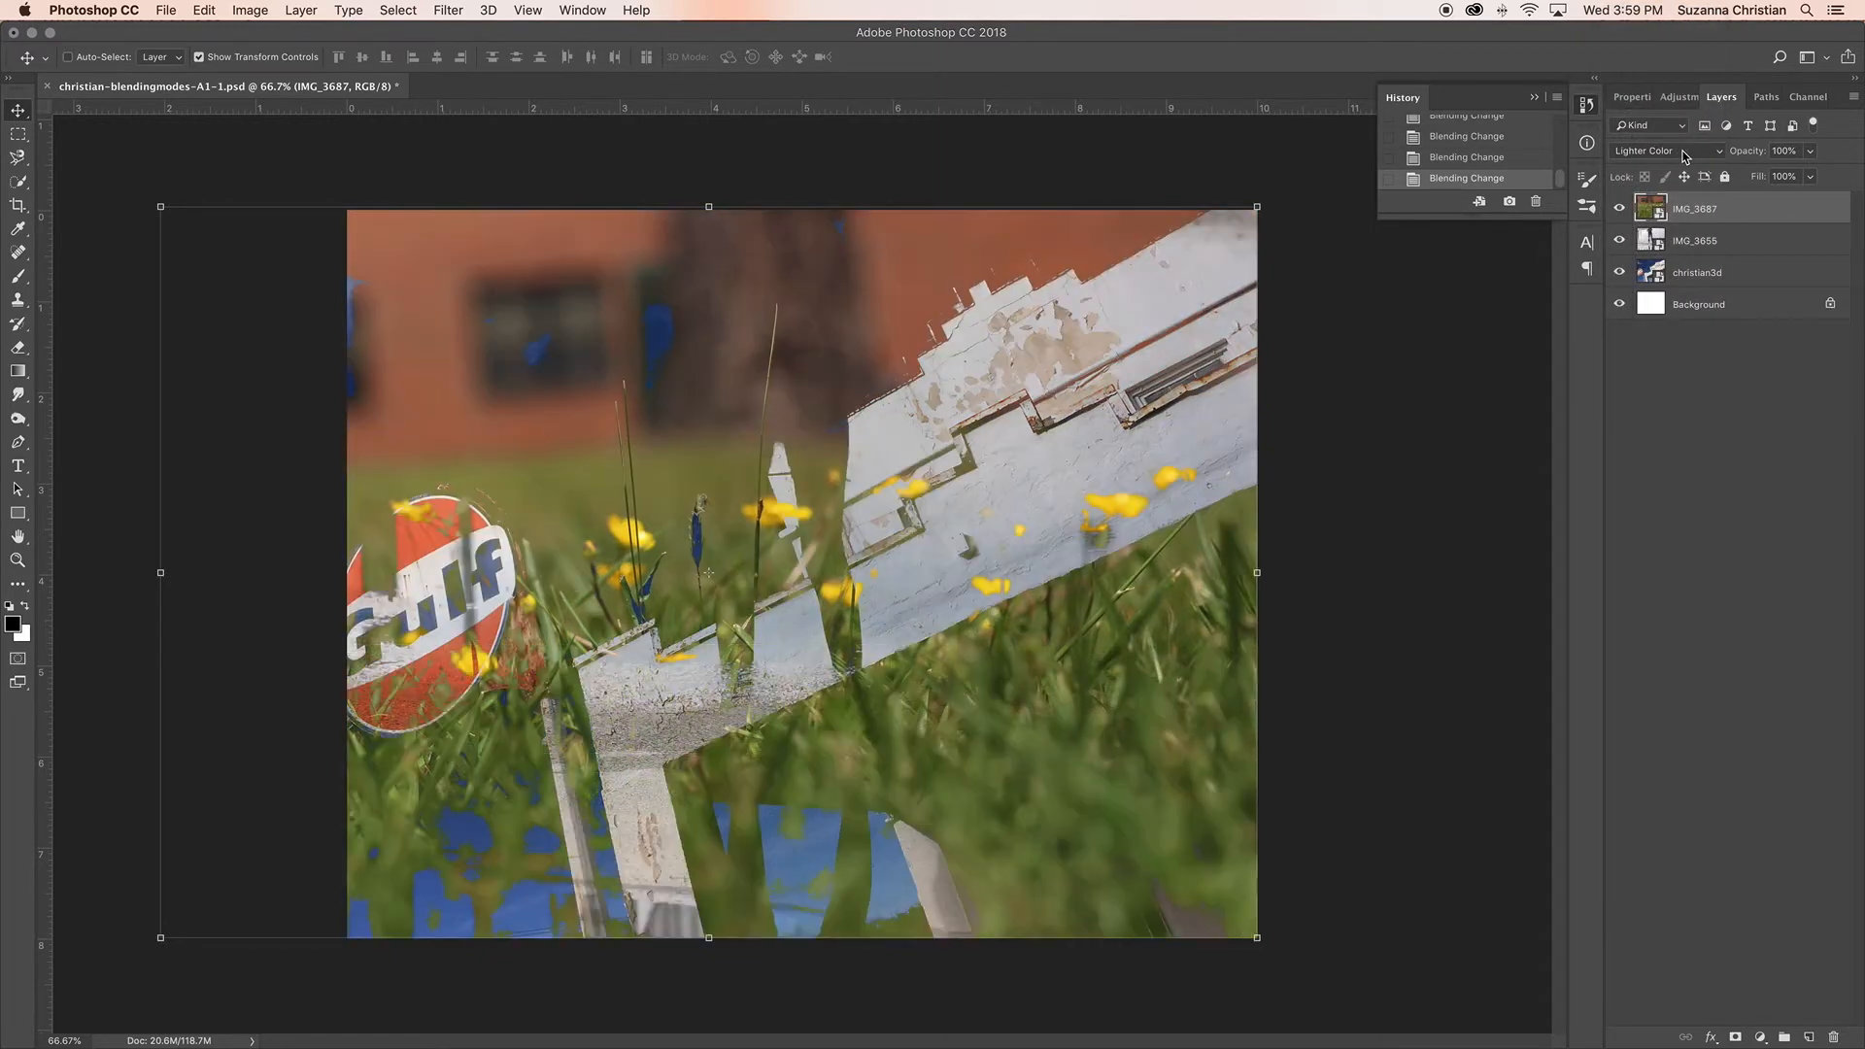
# Step: Try the Overlay, Soft Light, Hard Light, Vivid Light, Linear Light, Pin Light and Hard Mix blending modes on the IMG_3687 layer
pyautogui.click(1686, 155)
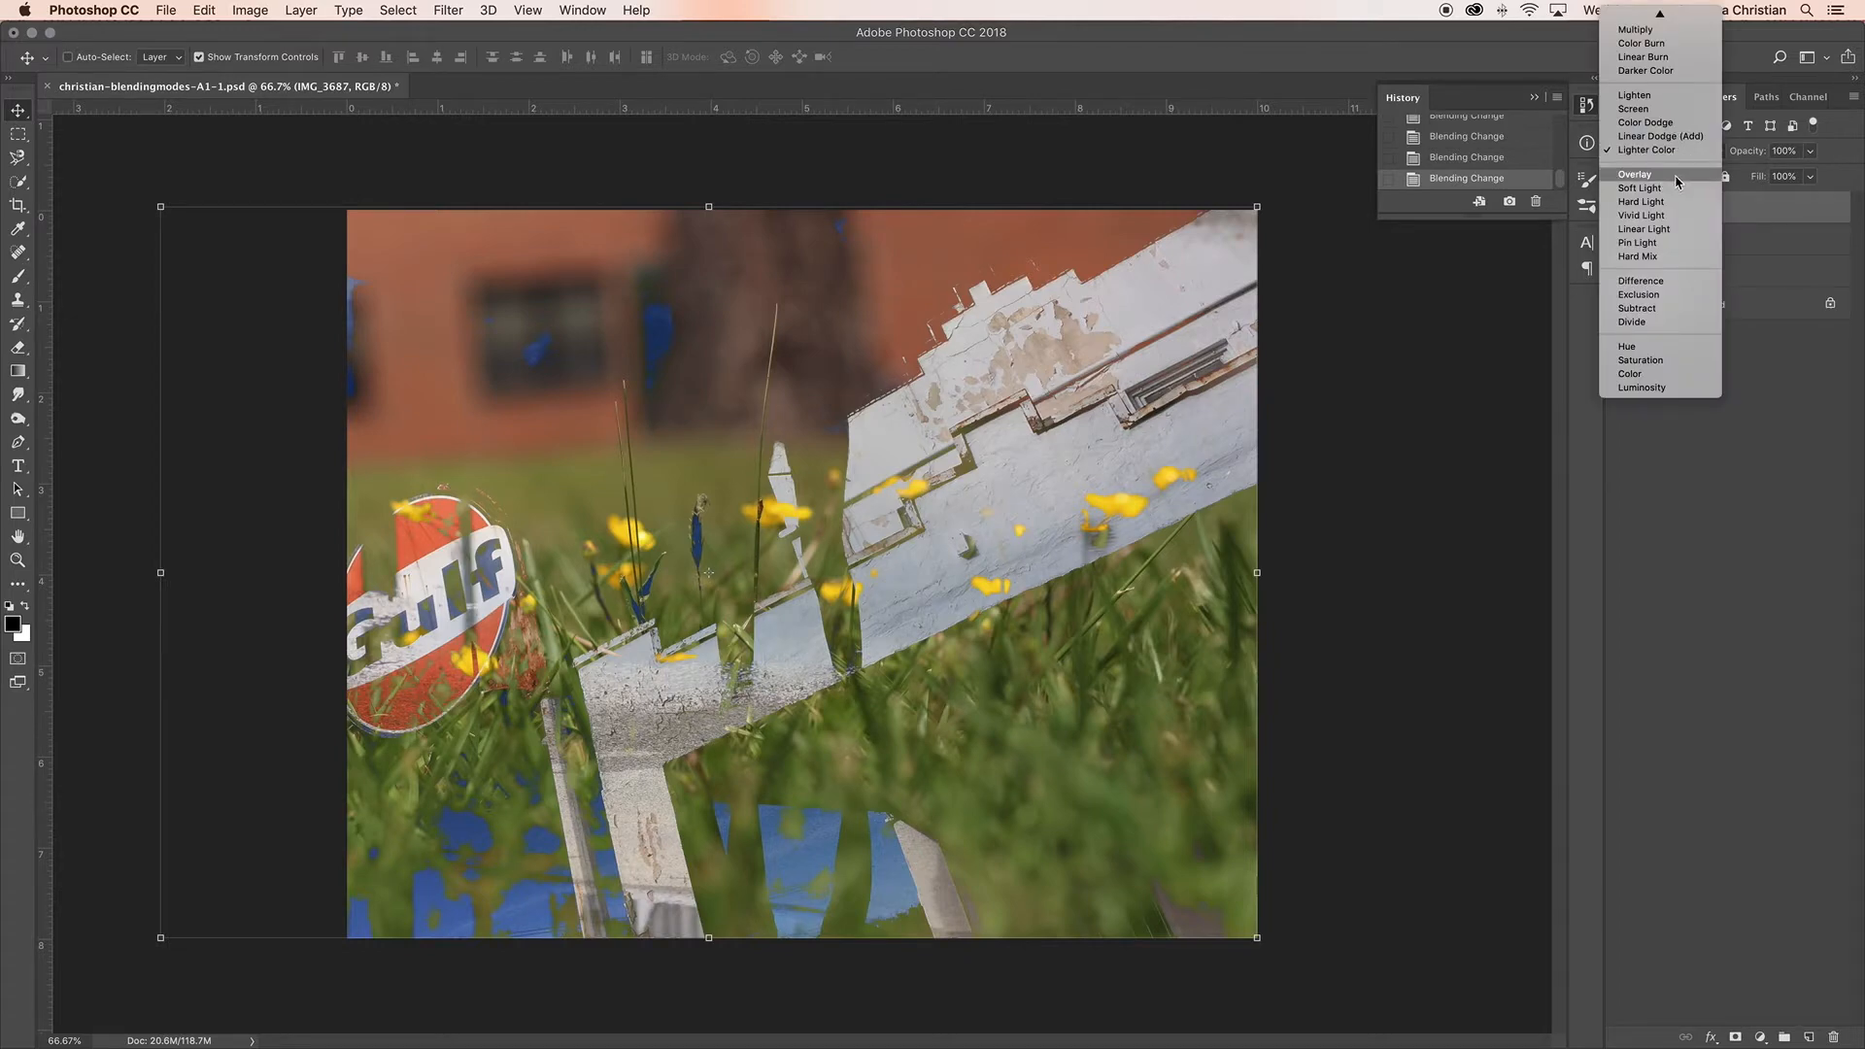
pyautogui.click(1681, 181)
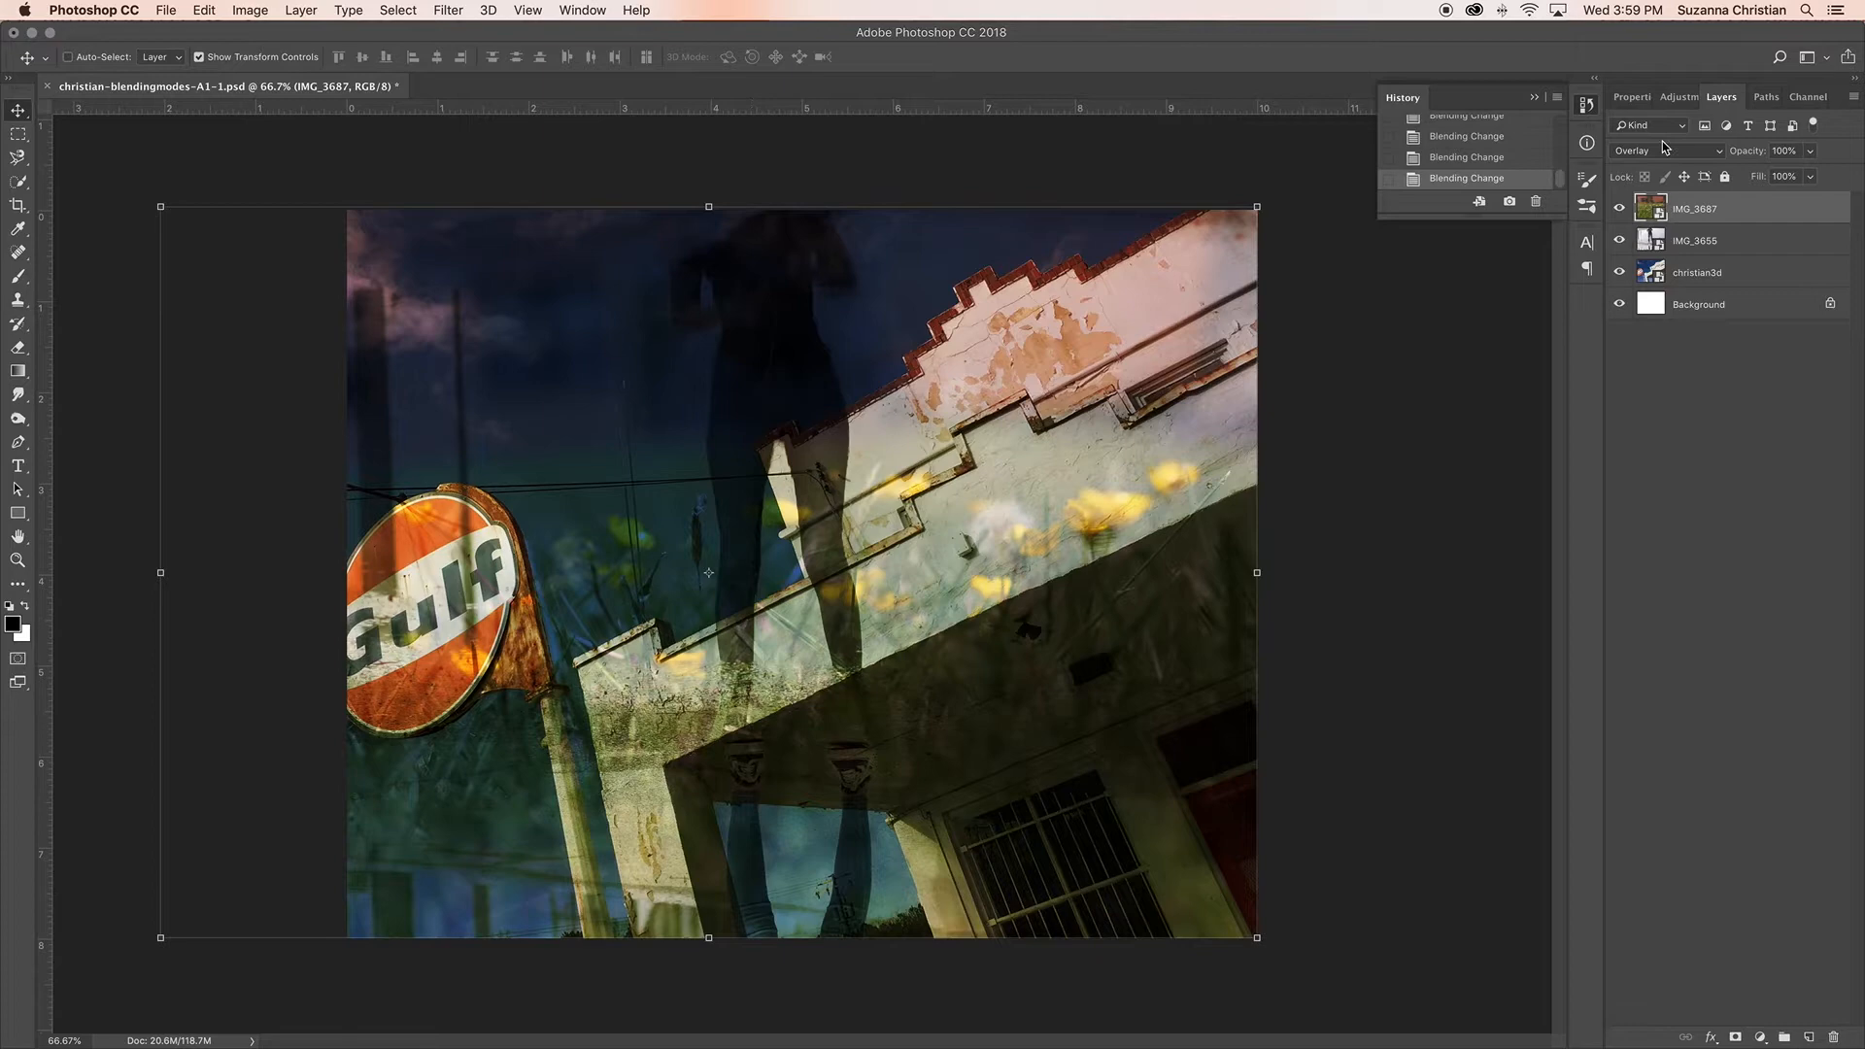
pyautogui.click(1710, 161)
pyautogui.click(1704, 167)
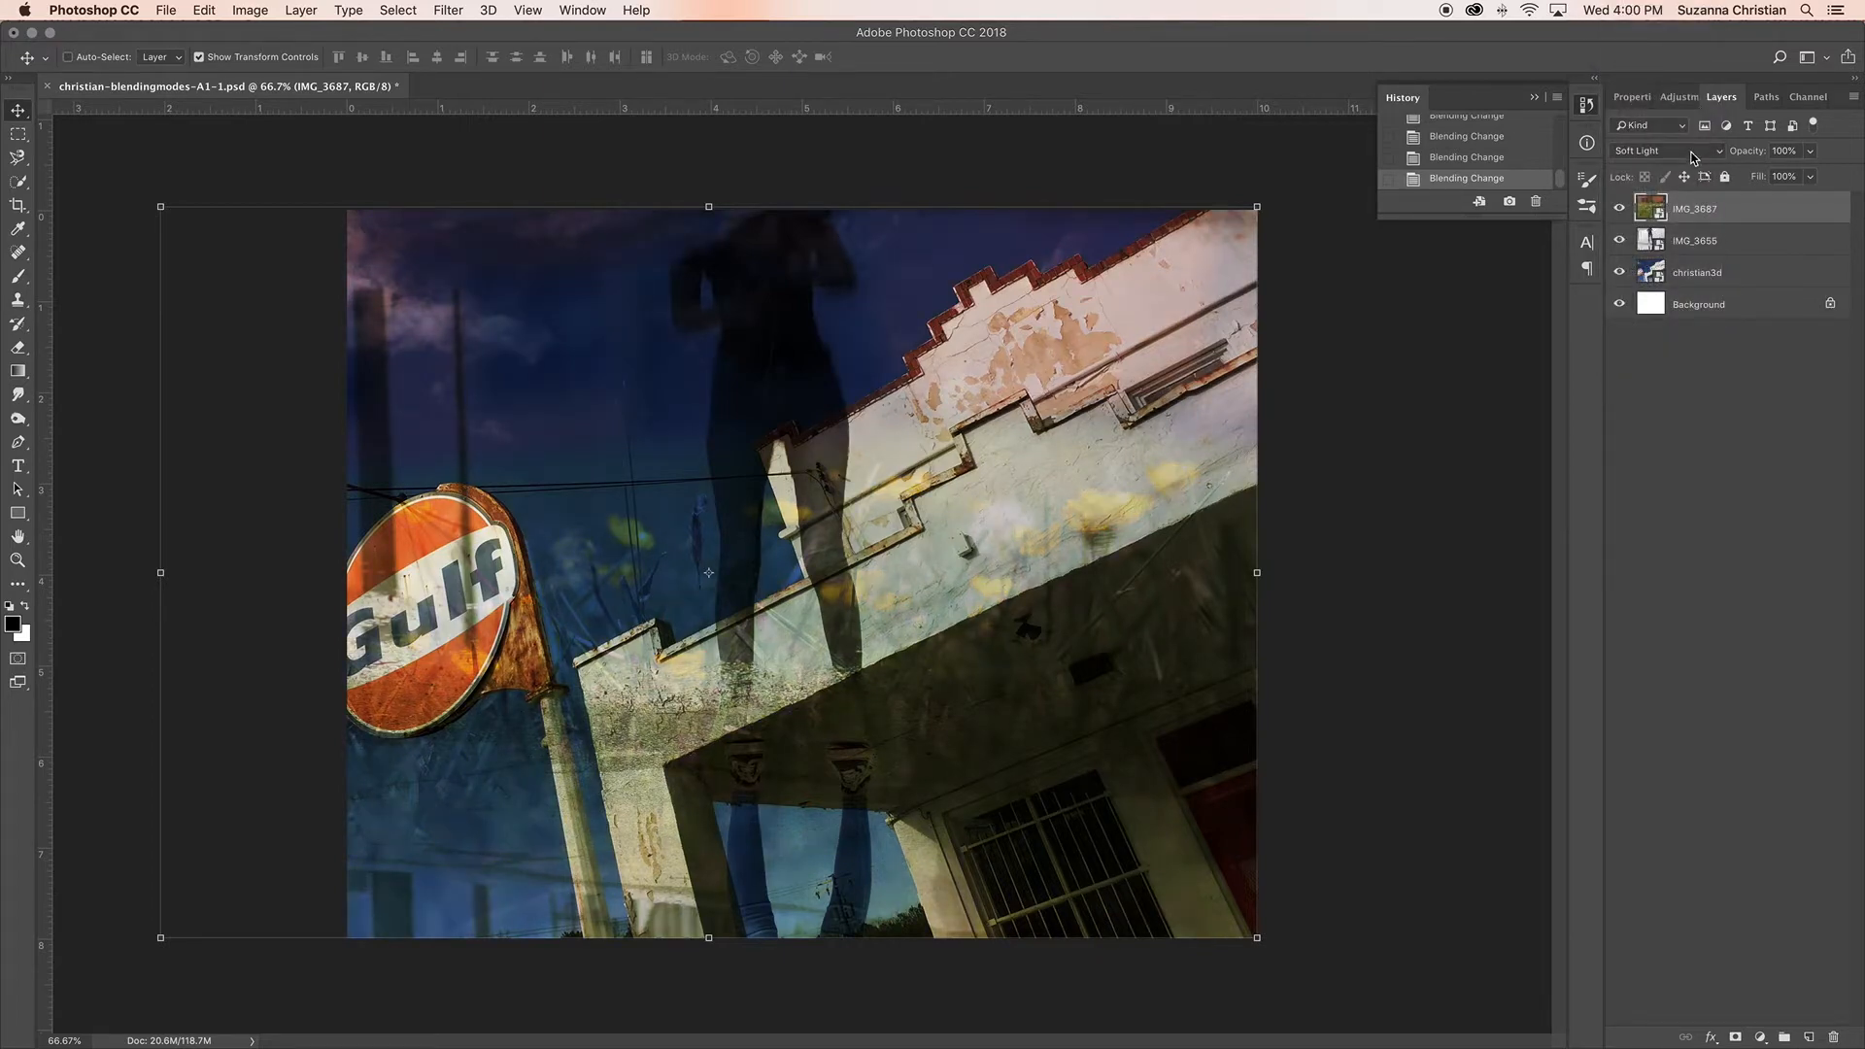
pyautogui.click(1692, 158)
pyautogui.click(1691, 164)
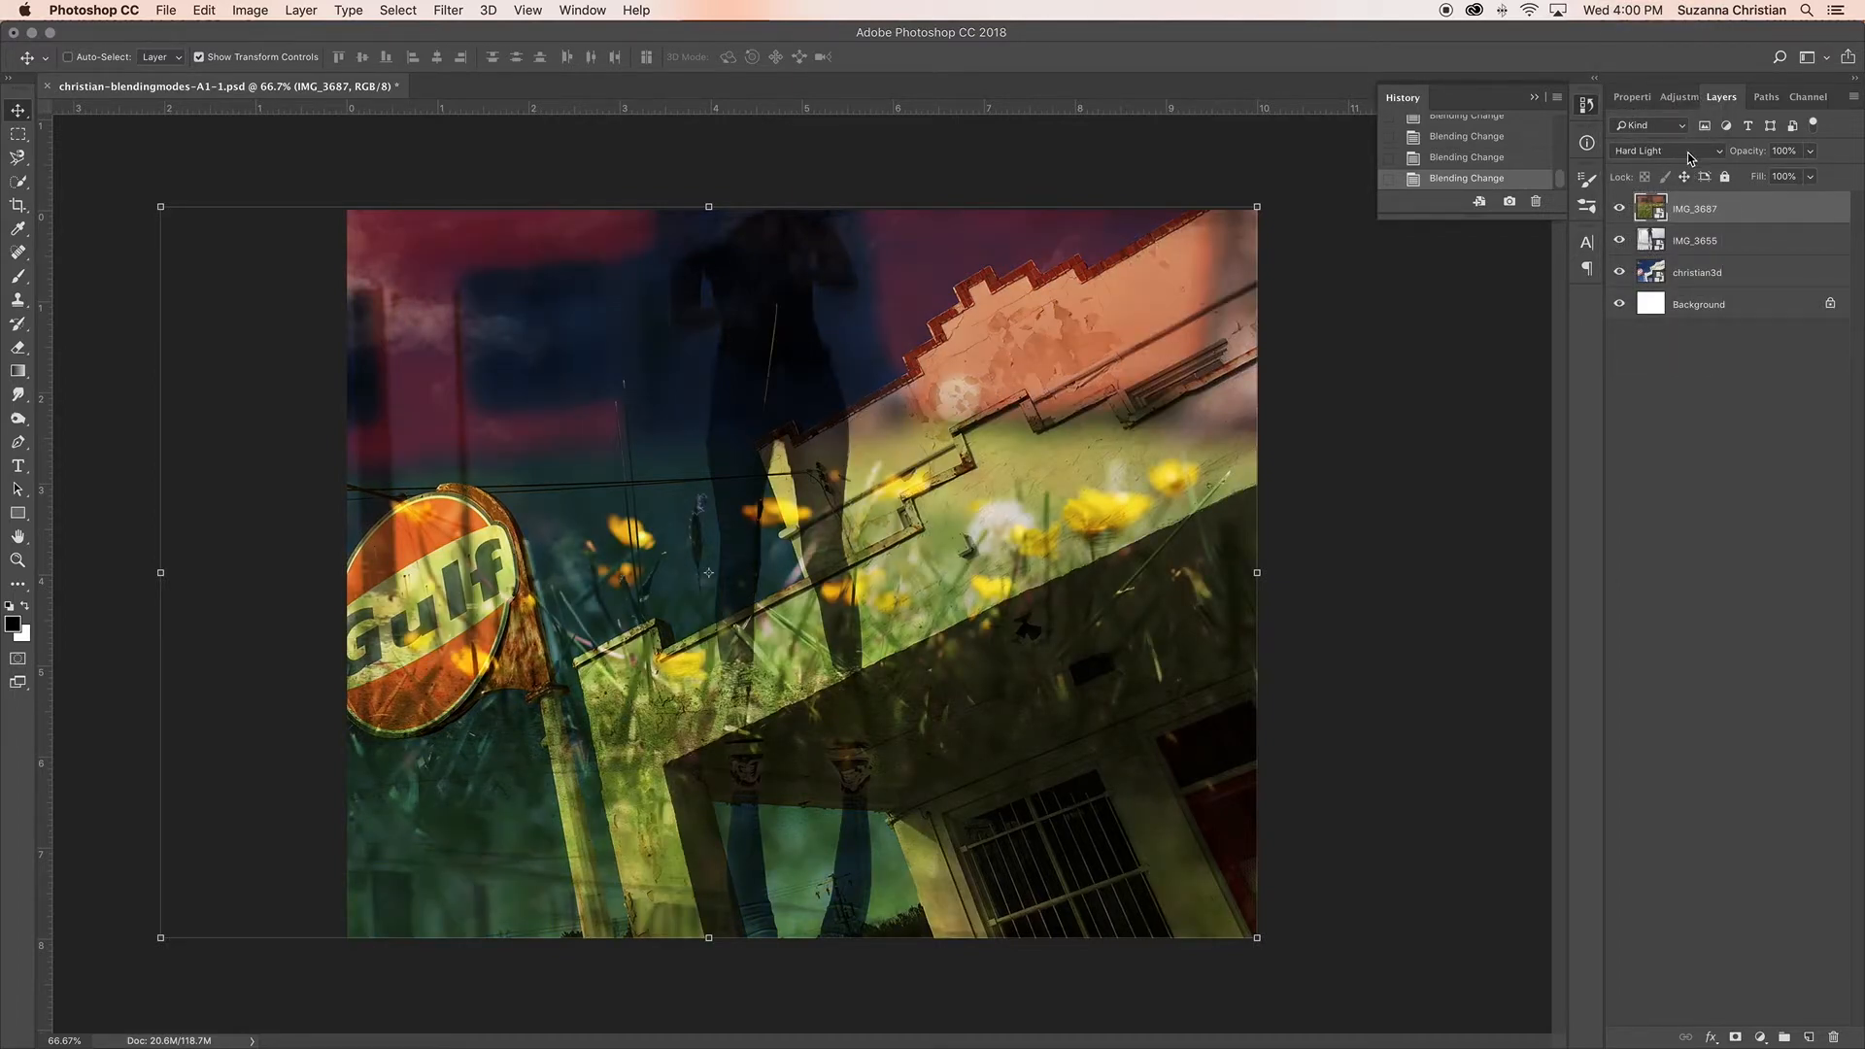
pyautogui.click(1690, 158)
pyautogui.click(1691, 164)
pyautogui.click(1687, 158)
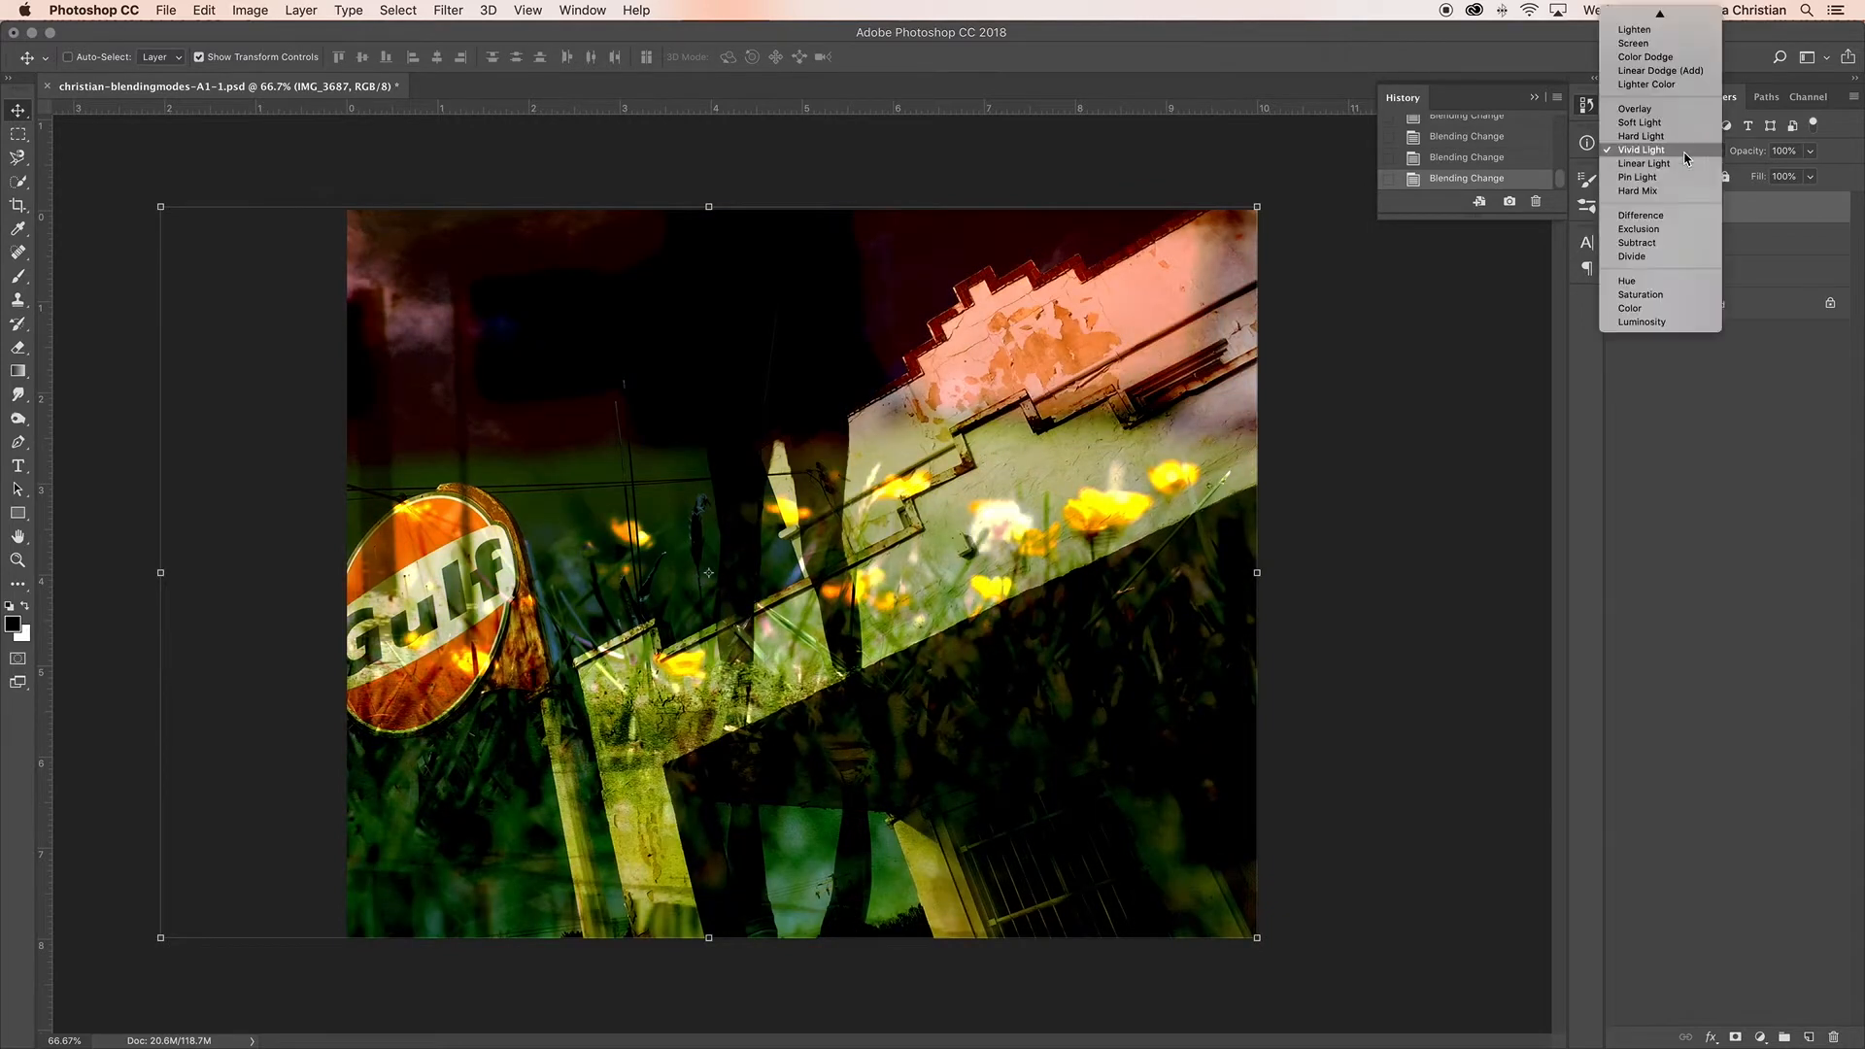
pyautogui.click(1688, 163)
pyautogui.click(1687, 161)
pyautogui.click(1684, 166)
pyautogui.click(1695, 159)
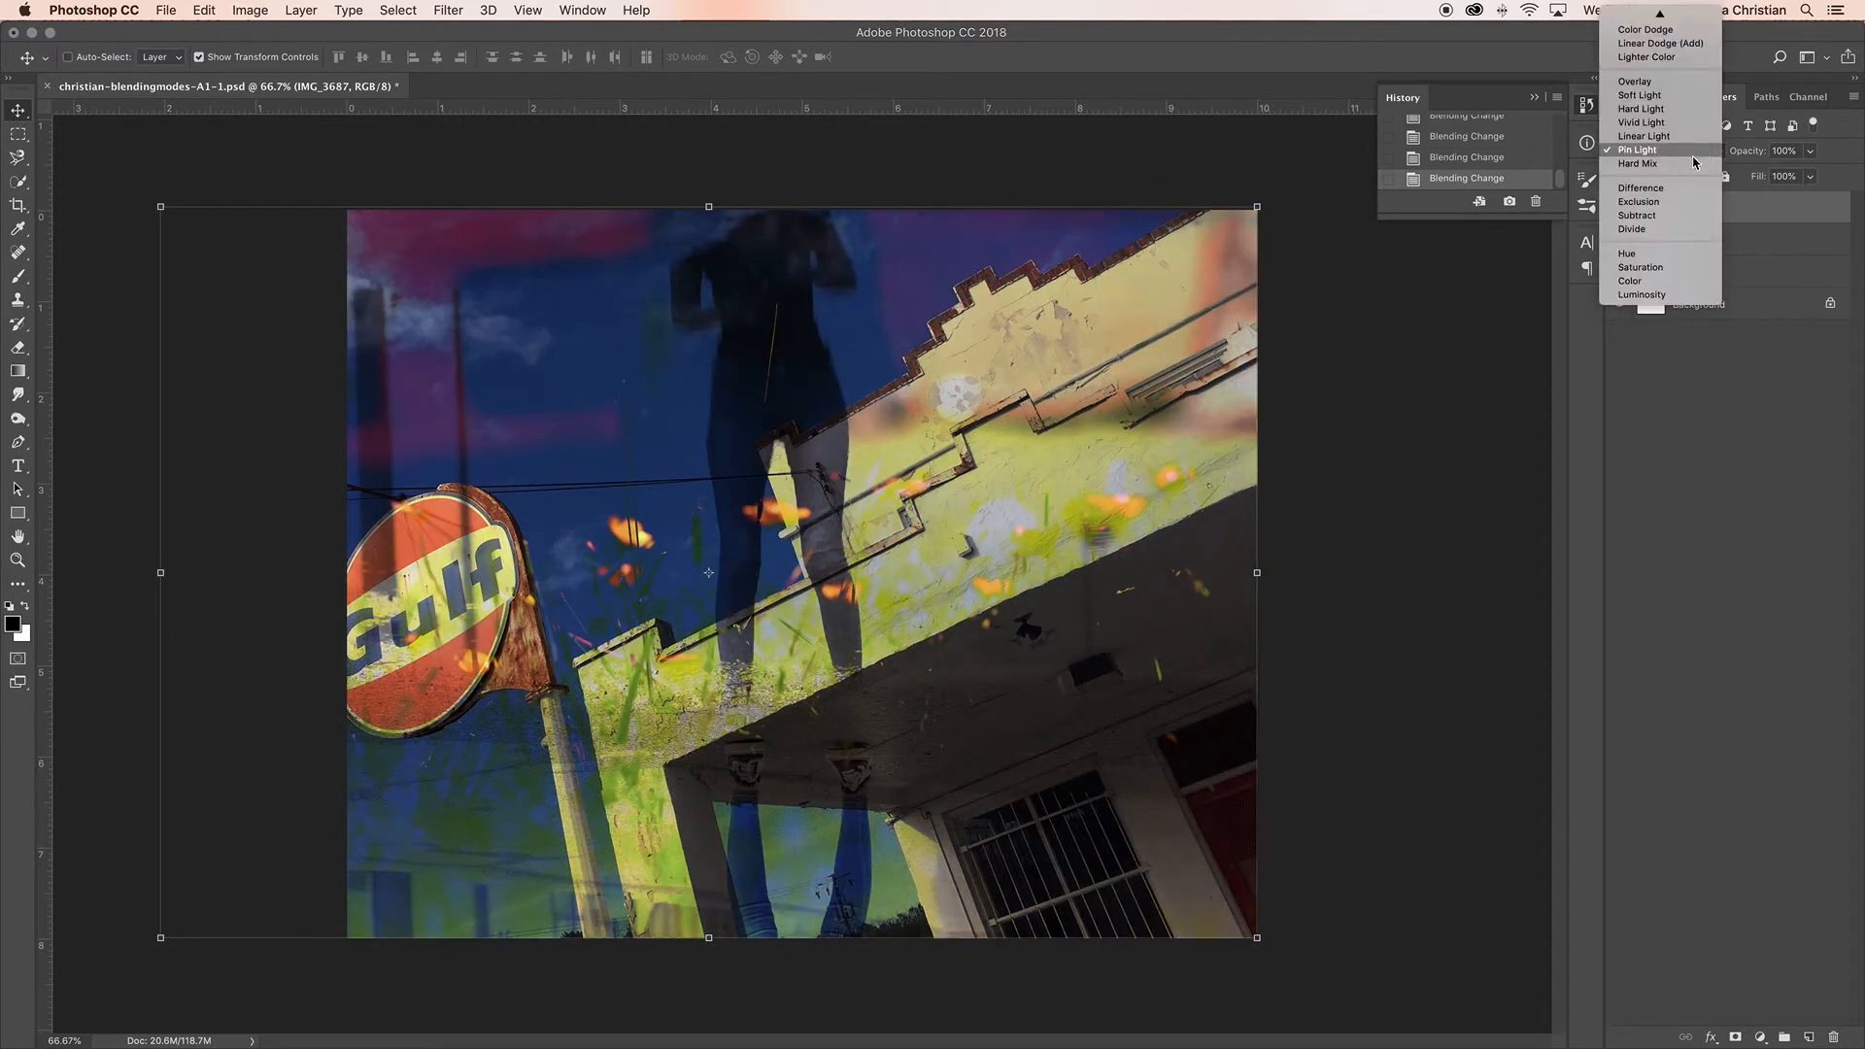
pyautogui.click(1691, 165)
# Step: Try the Difference blending mode on the IMG_3687 layer and set it to Exclusion
pyautogui.click(1682, 155)
pyautogui.click(1680, 162)
pyautogui.click(1679, 162)
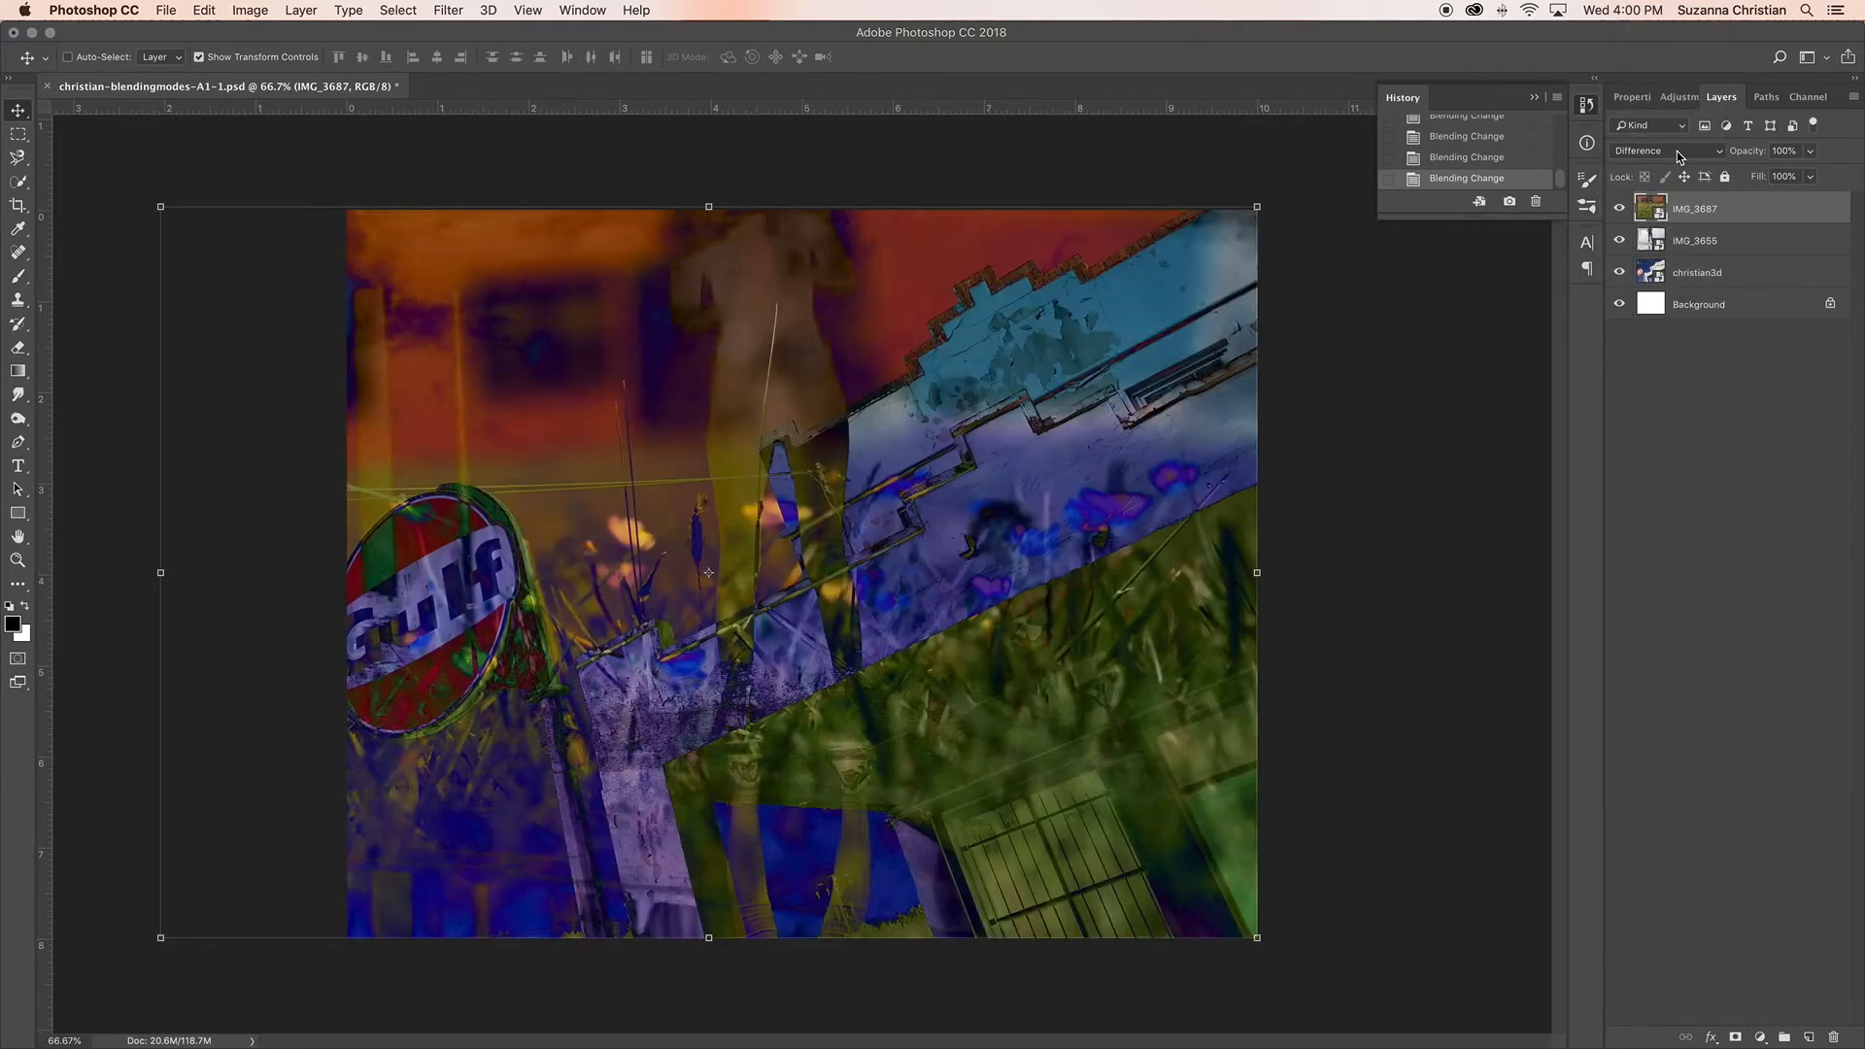
pyautogui.click(1680, 158)
pyautogui.click(1681, 161)
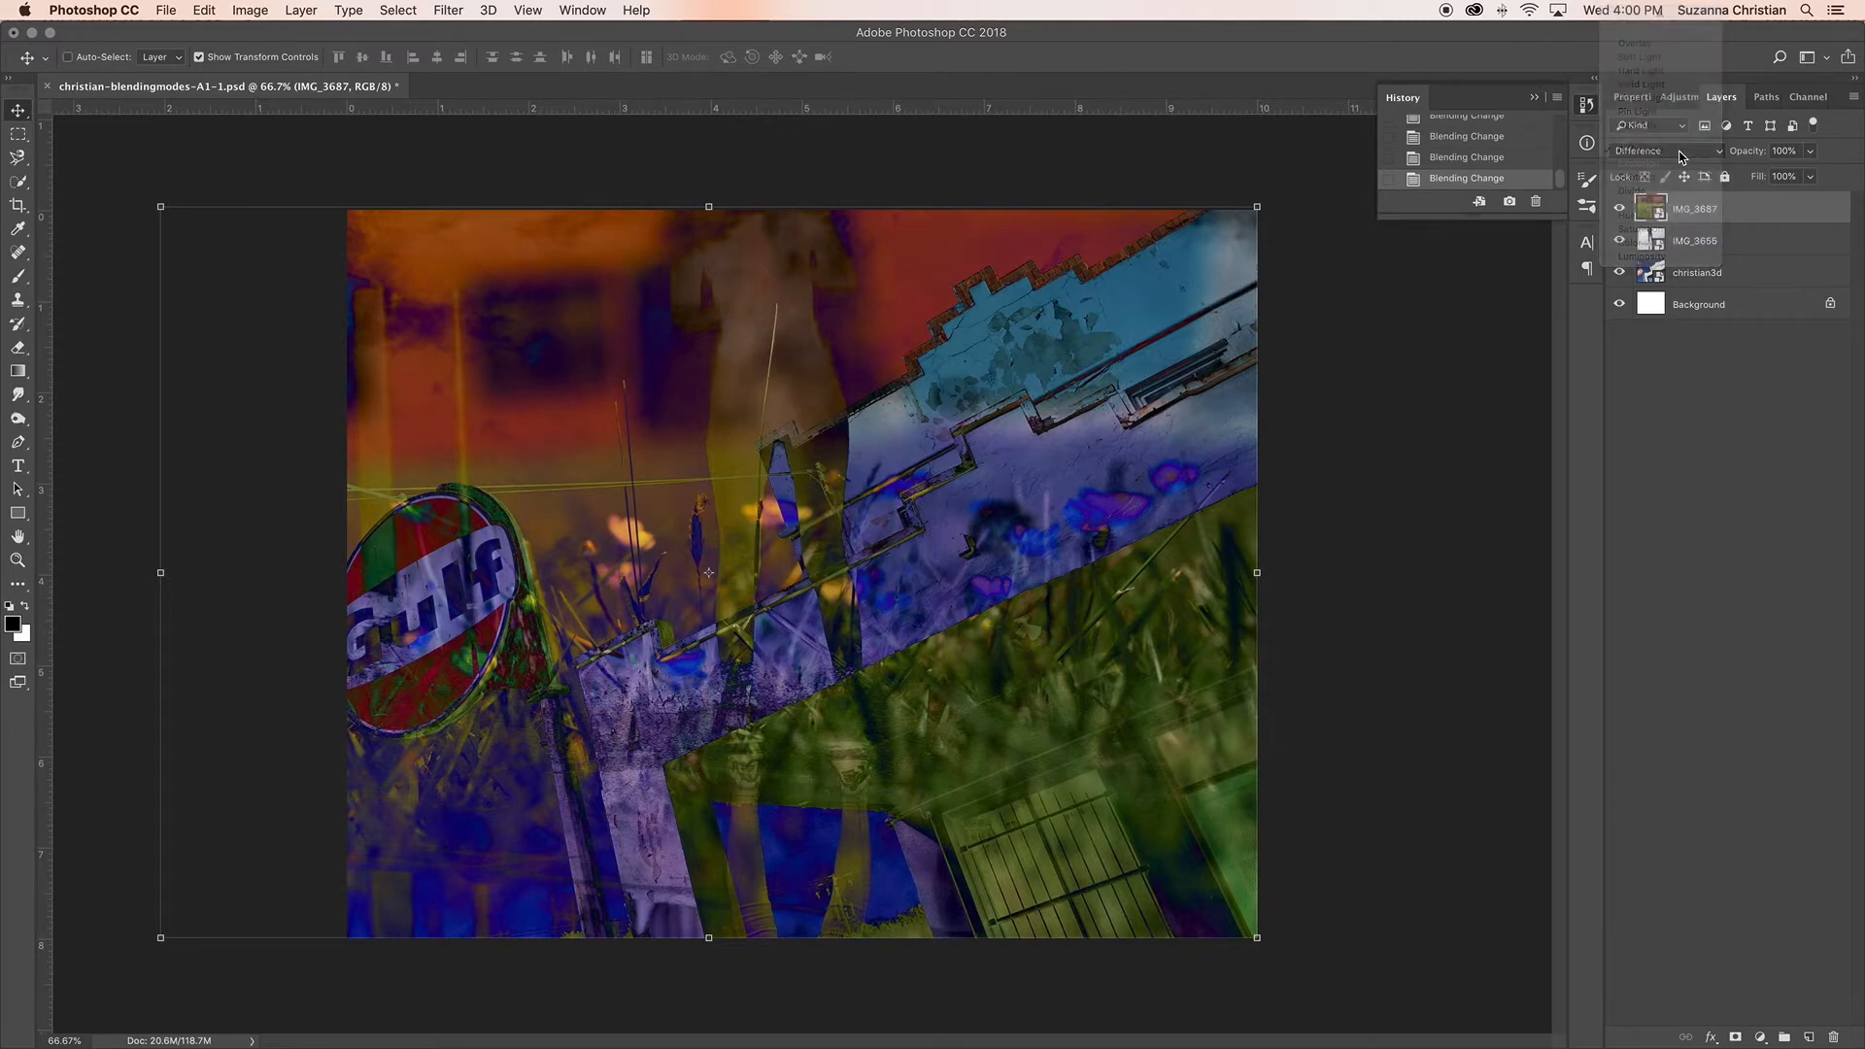
pyautogui.click(1680, 158)
pyautogui.click(1681, 161)
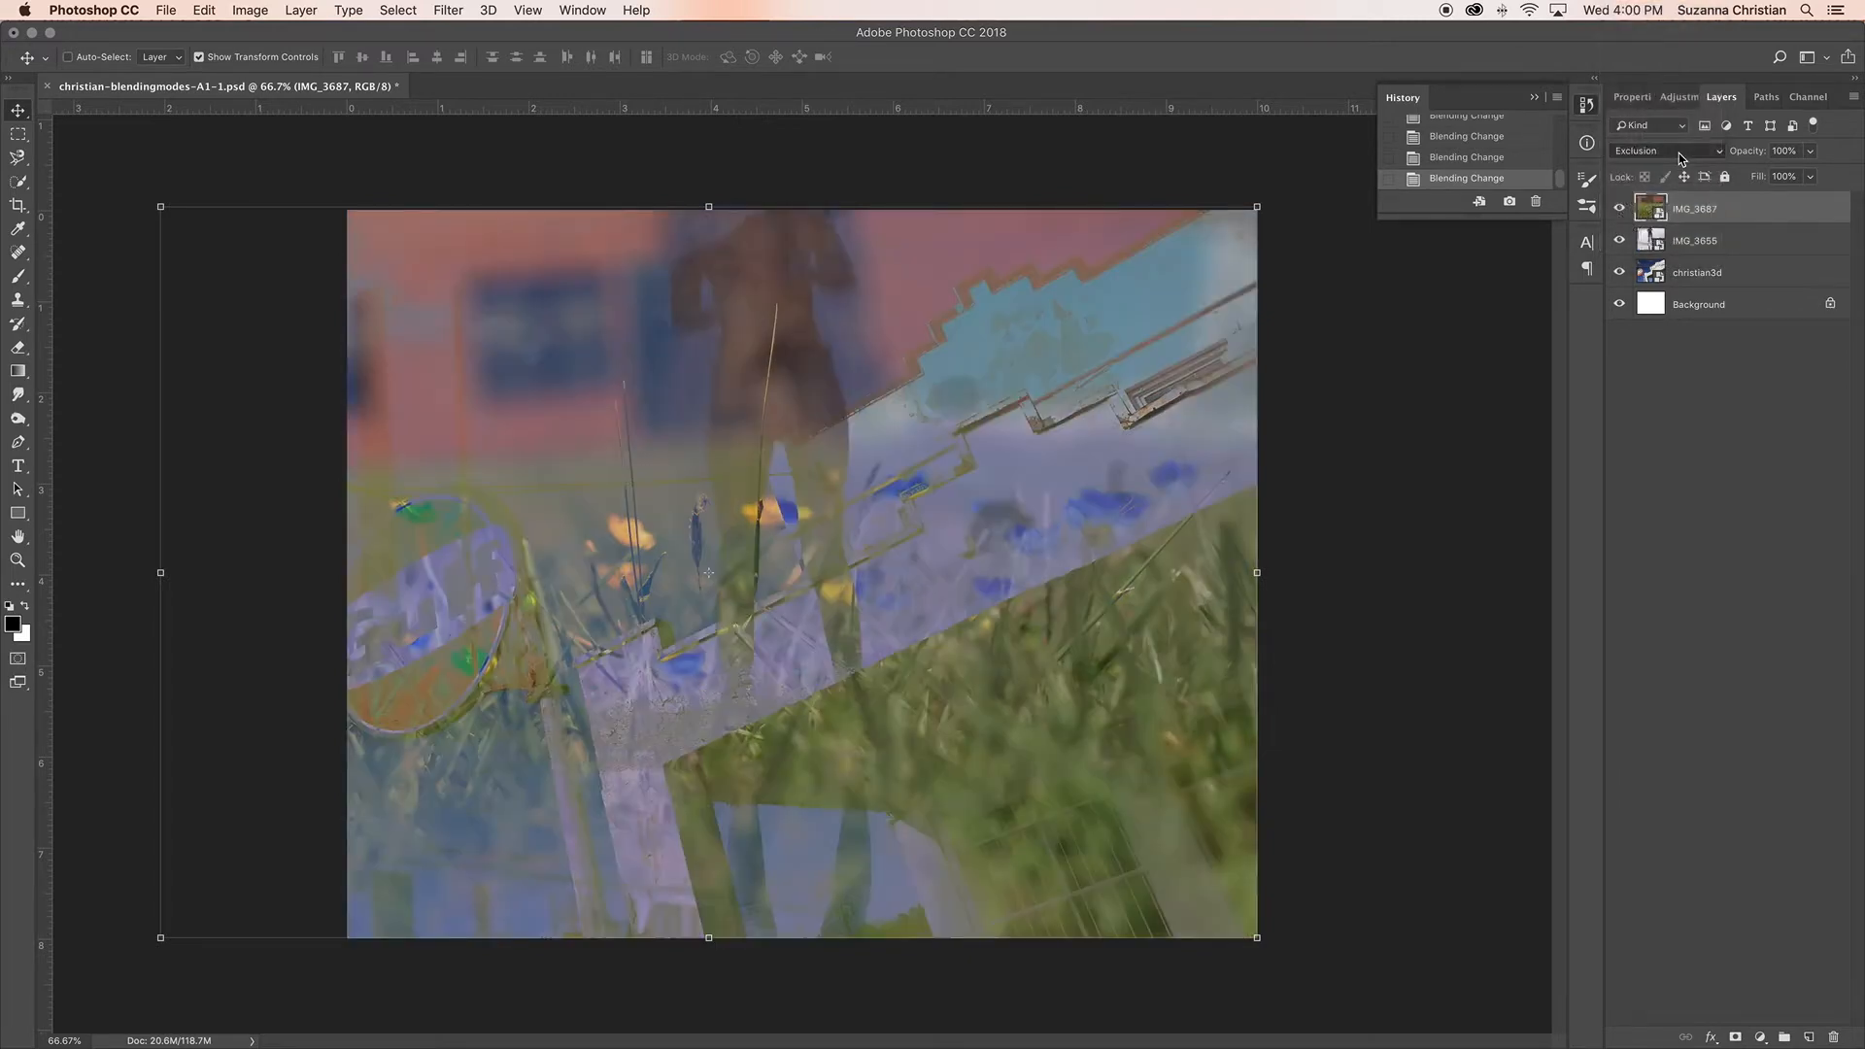
# Step: Try the Subtract, Divide, Hue, Saturation, Color and Luminosity blending modes on the IMG_3687 layer
pyautogui.click(1680, 158)
pyautogui.click(1682, 159)
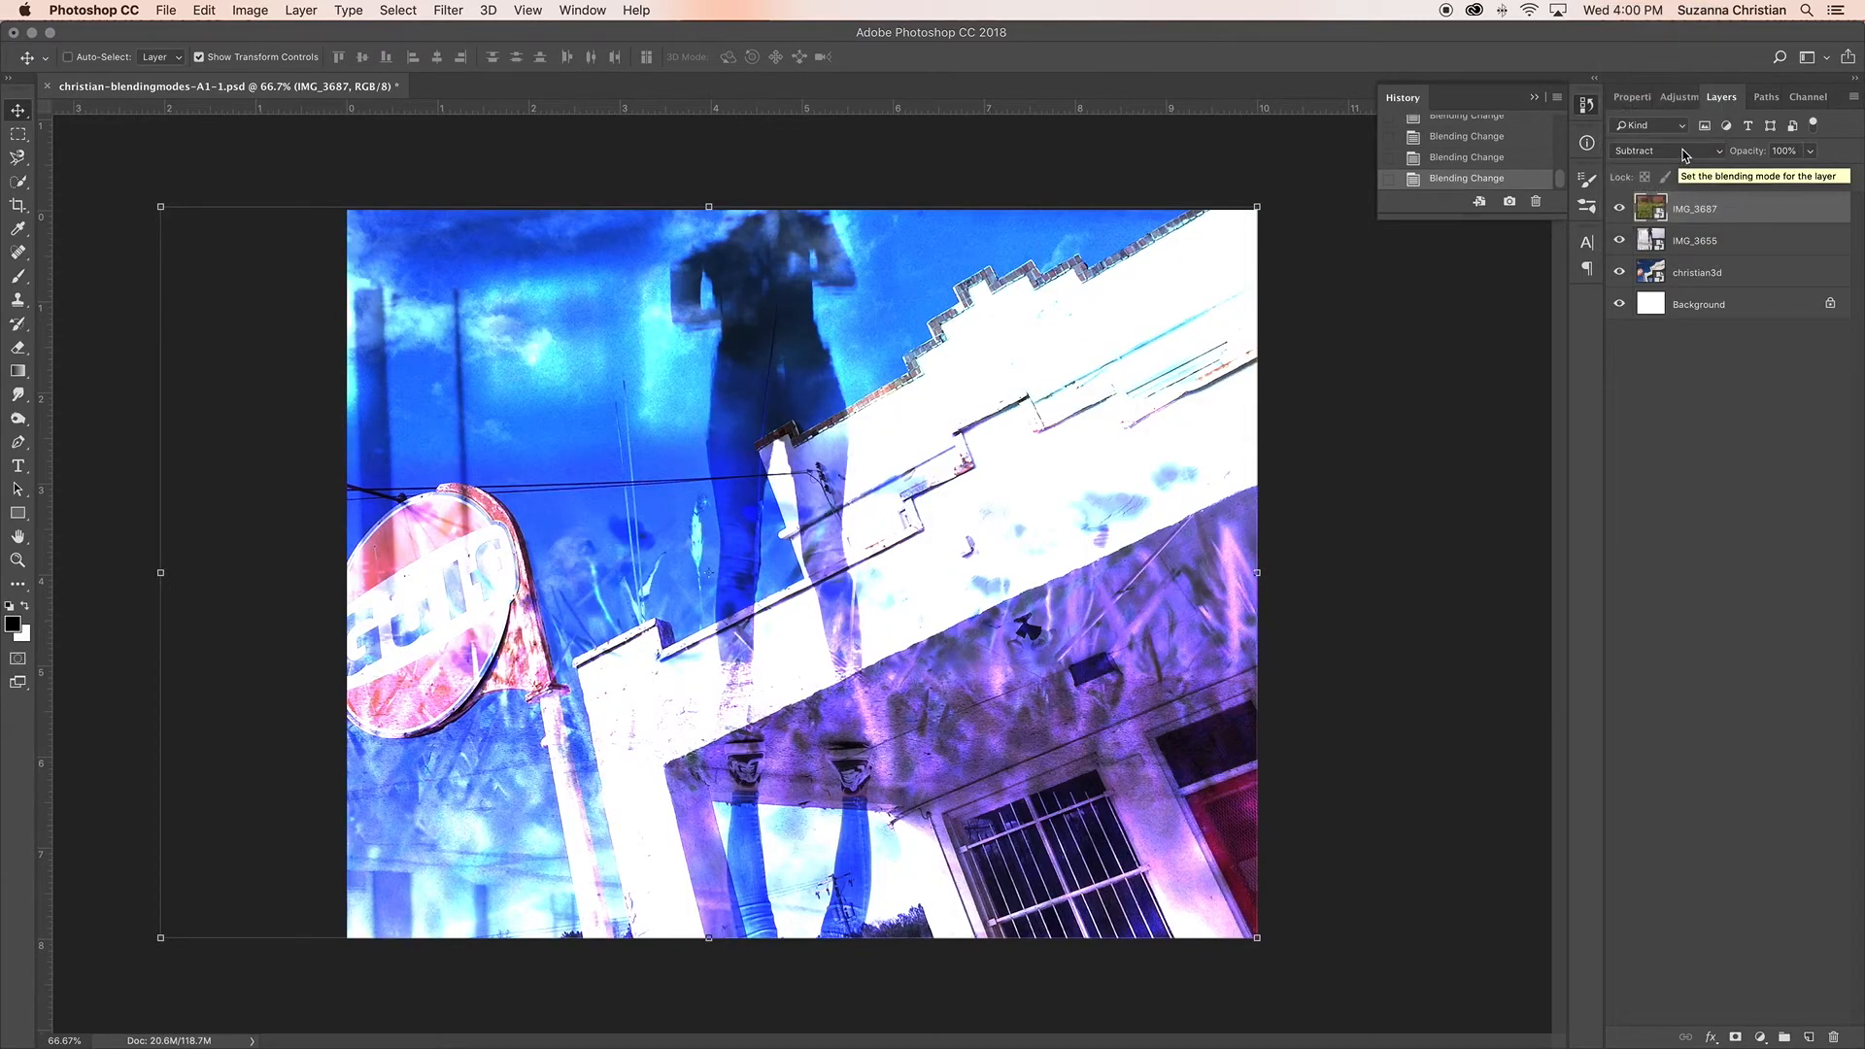
pyautogui.click(1684, 158)
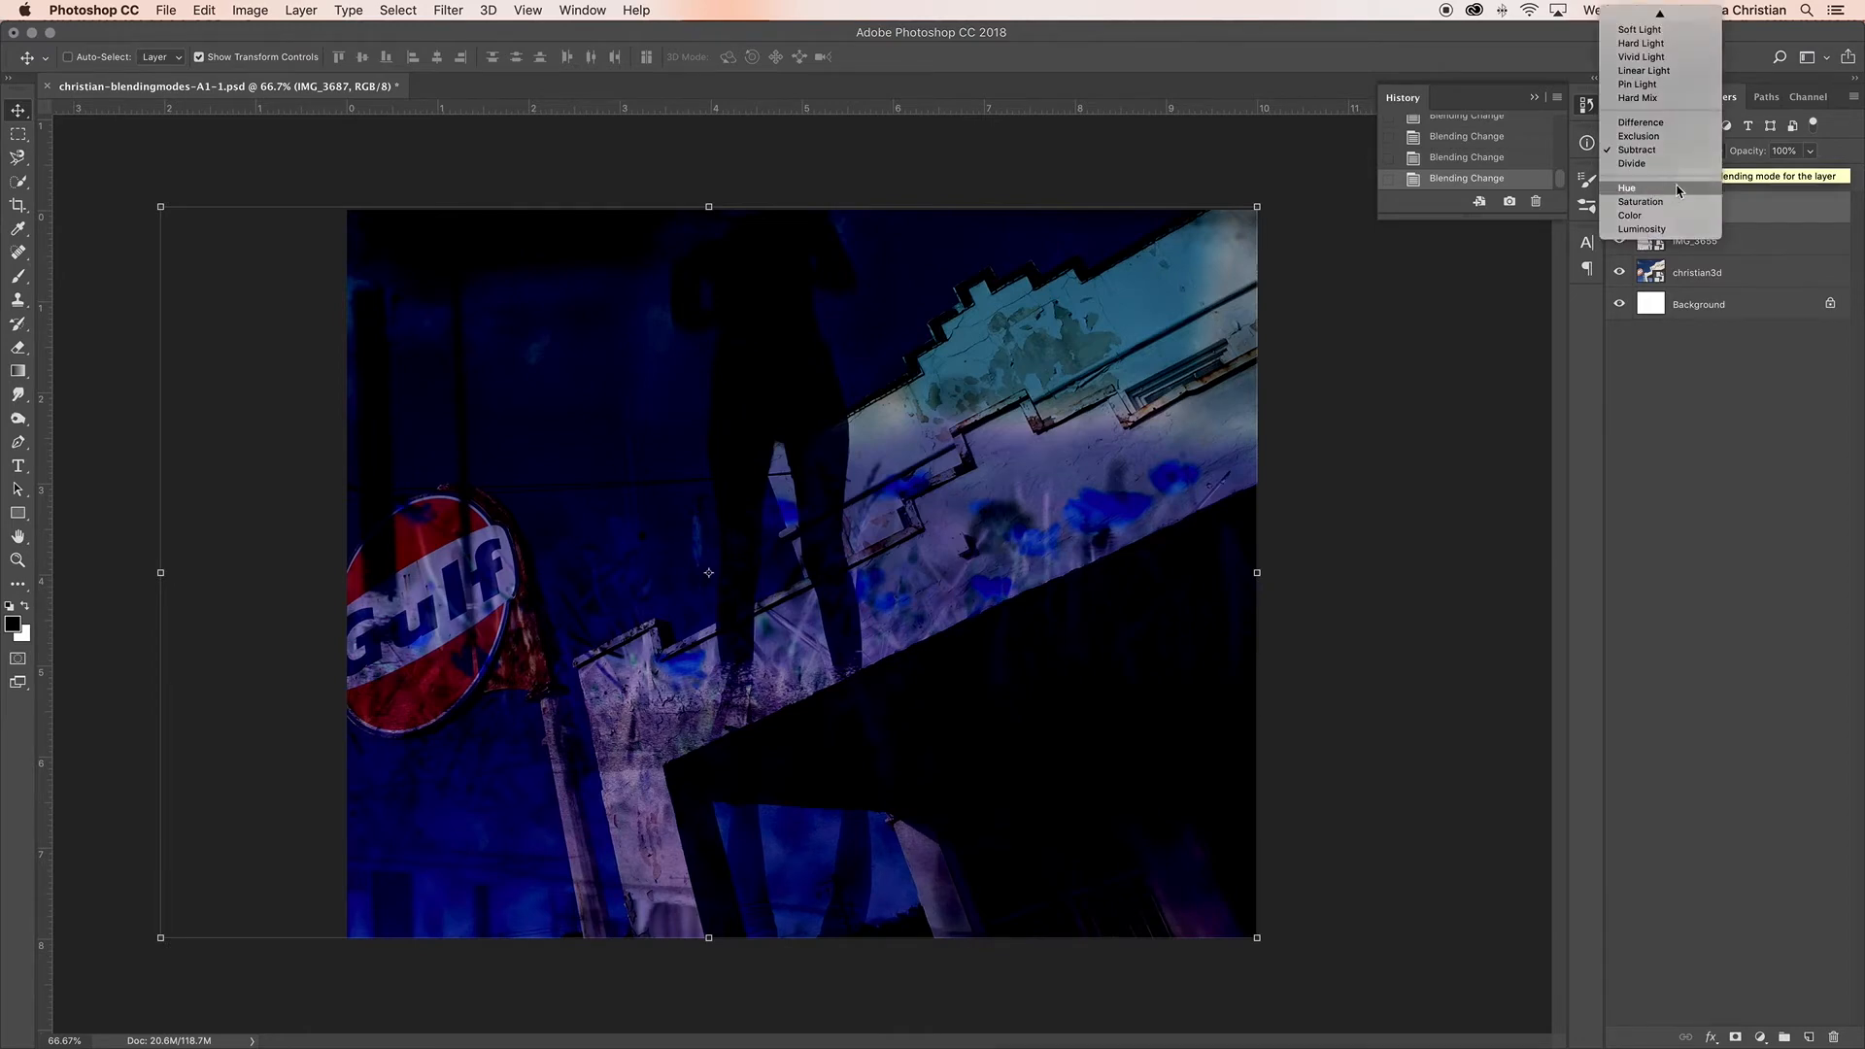
pyautogui.click(1674, 188)
pyautogui.click(1691, 160)
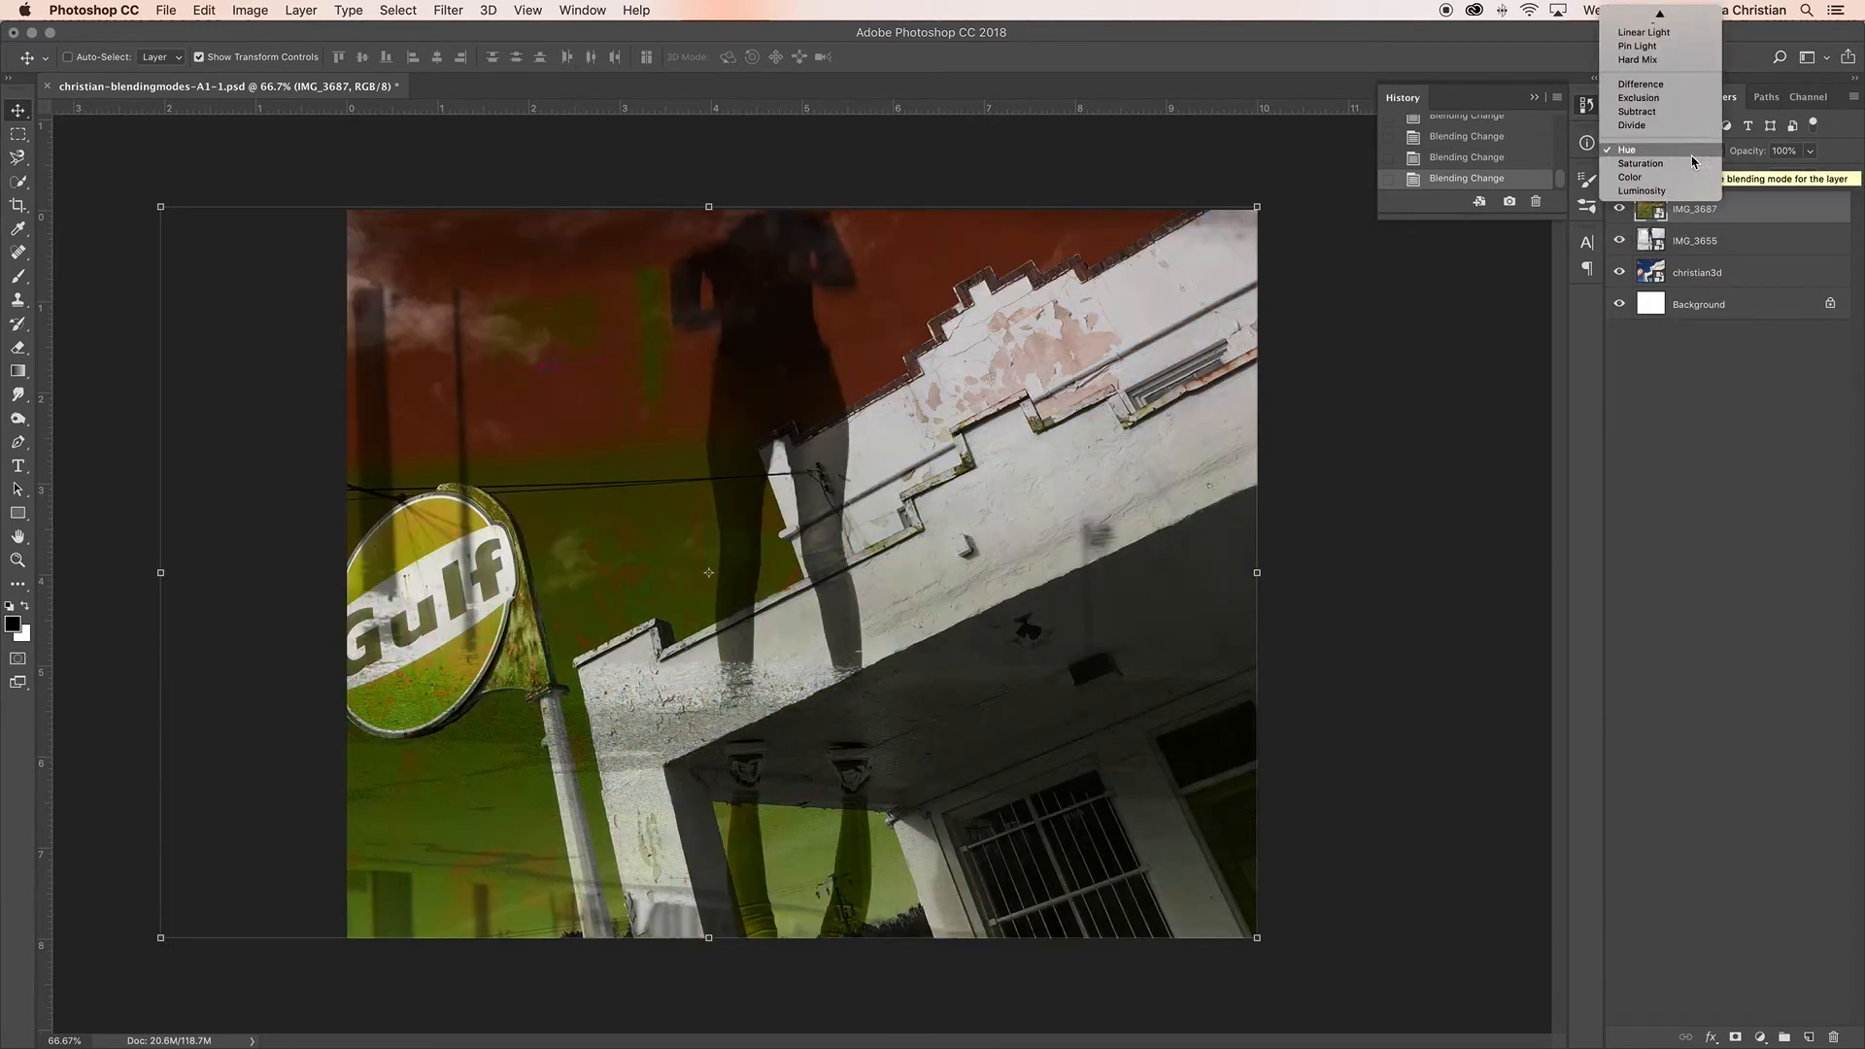
pyautogui.click(1693, 163)
pyautogui.click(1695, 157)
pyautogui.click(1695, 160)
pyautogui.click(1697, 157)
pyautogui.click(1691, 157)
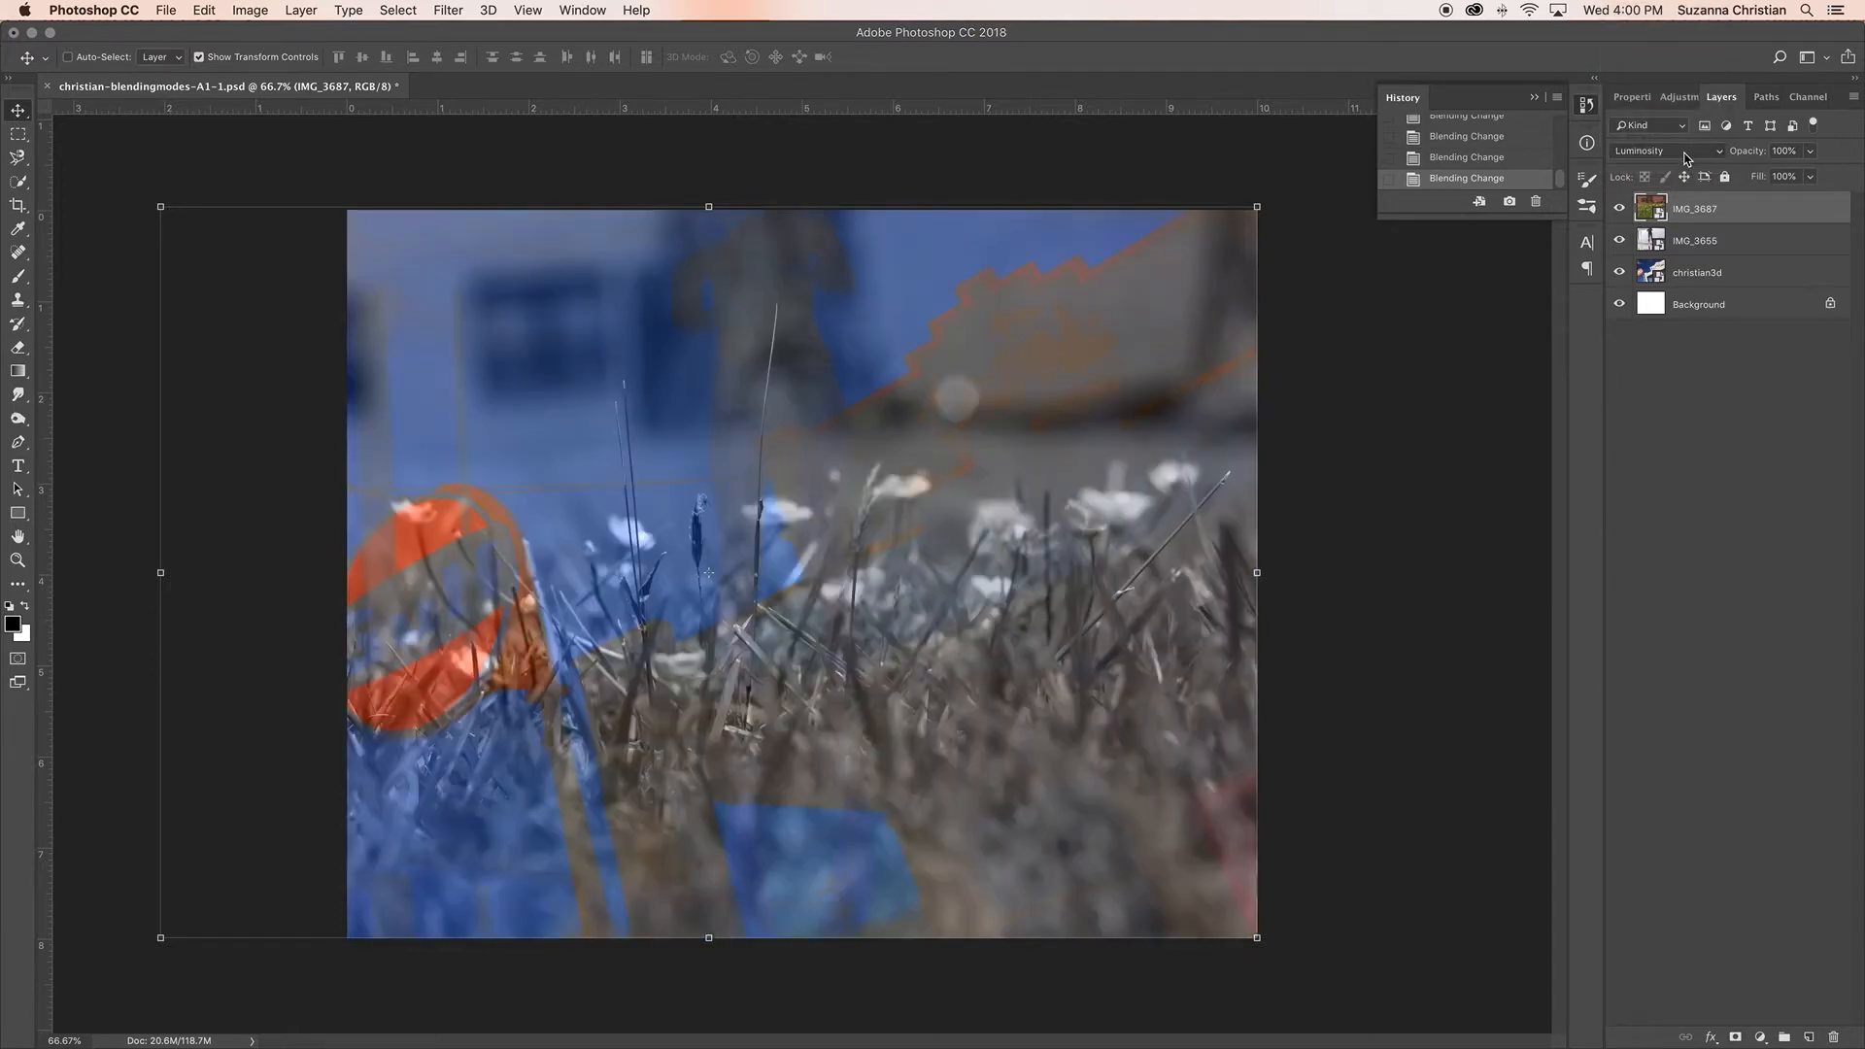
# Step: Try the Hard Light and Soft Light blending modes on the IMG_3687 layer and set it to Overlay
pyautogui.click(1687, 158)
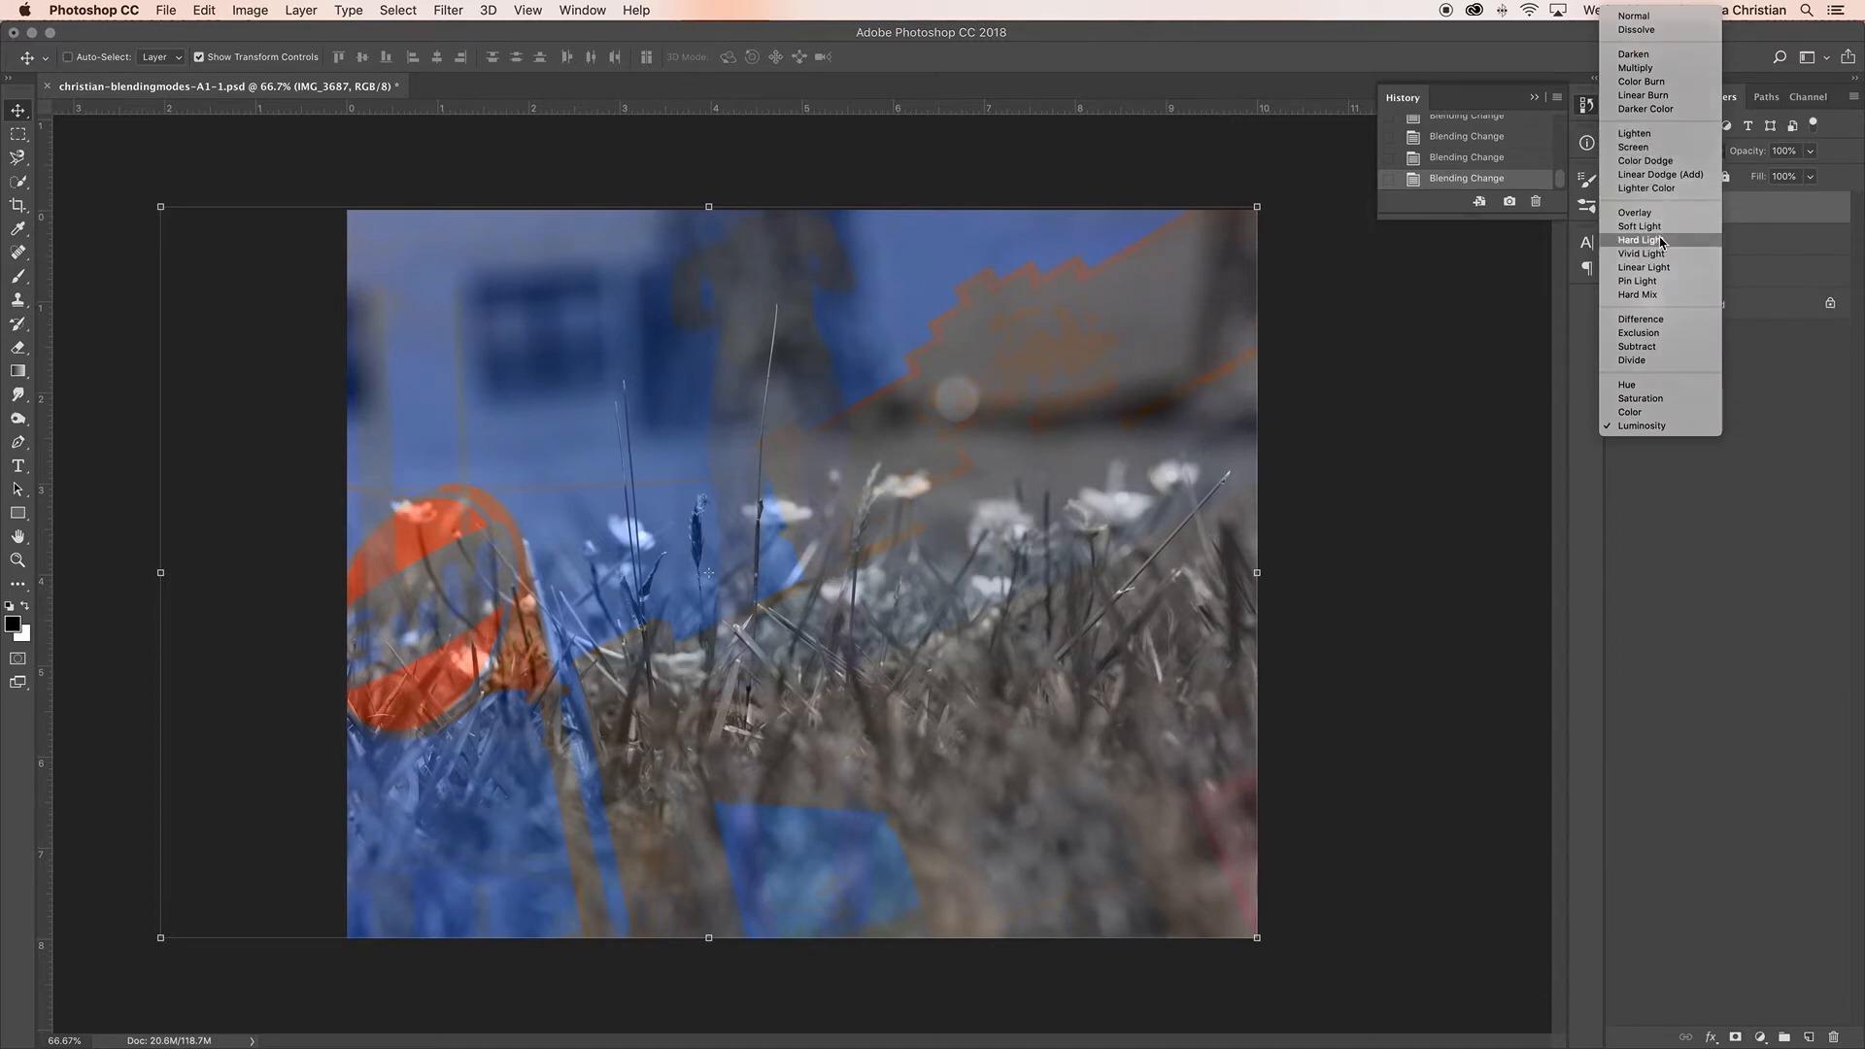
pyautogui.click(1662, 241)
pyautogui.click(1695, 160)
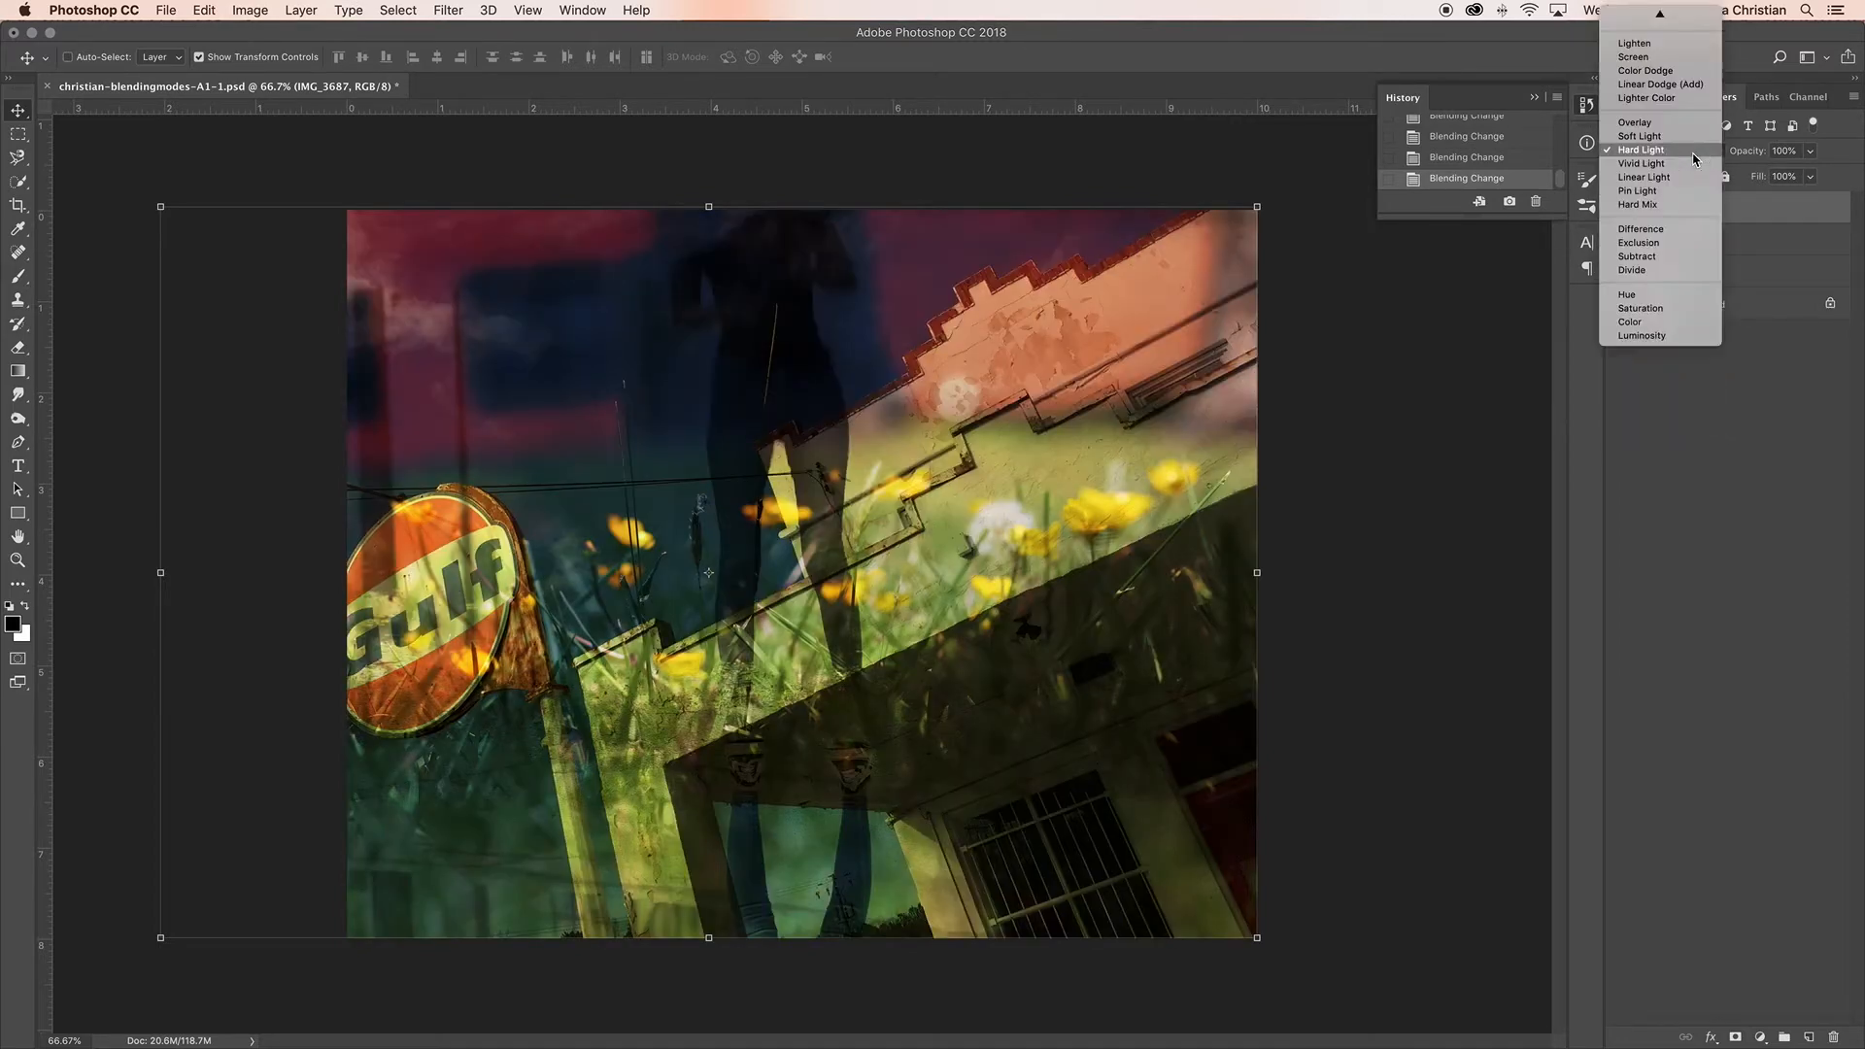
pyautogui.click(1692, 138)
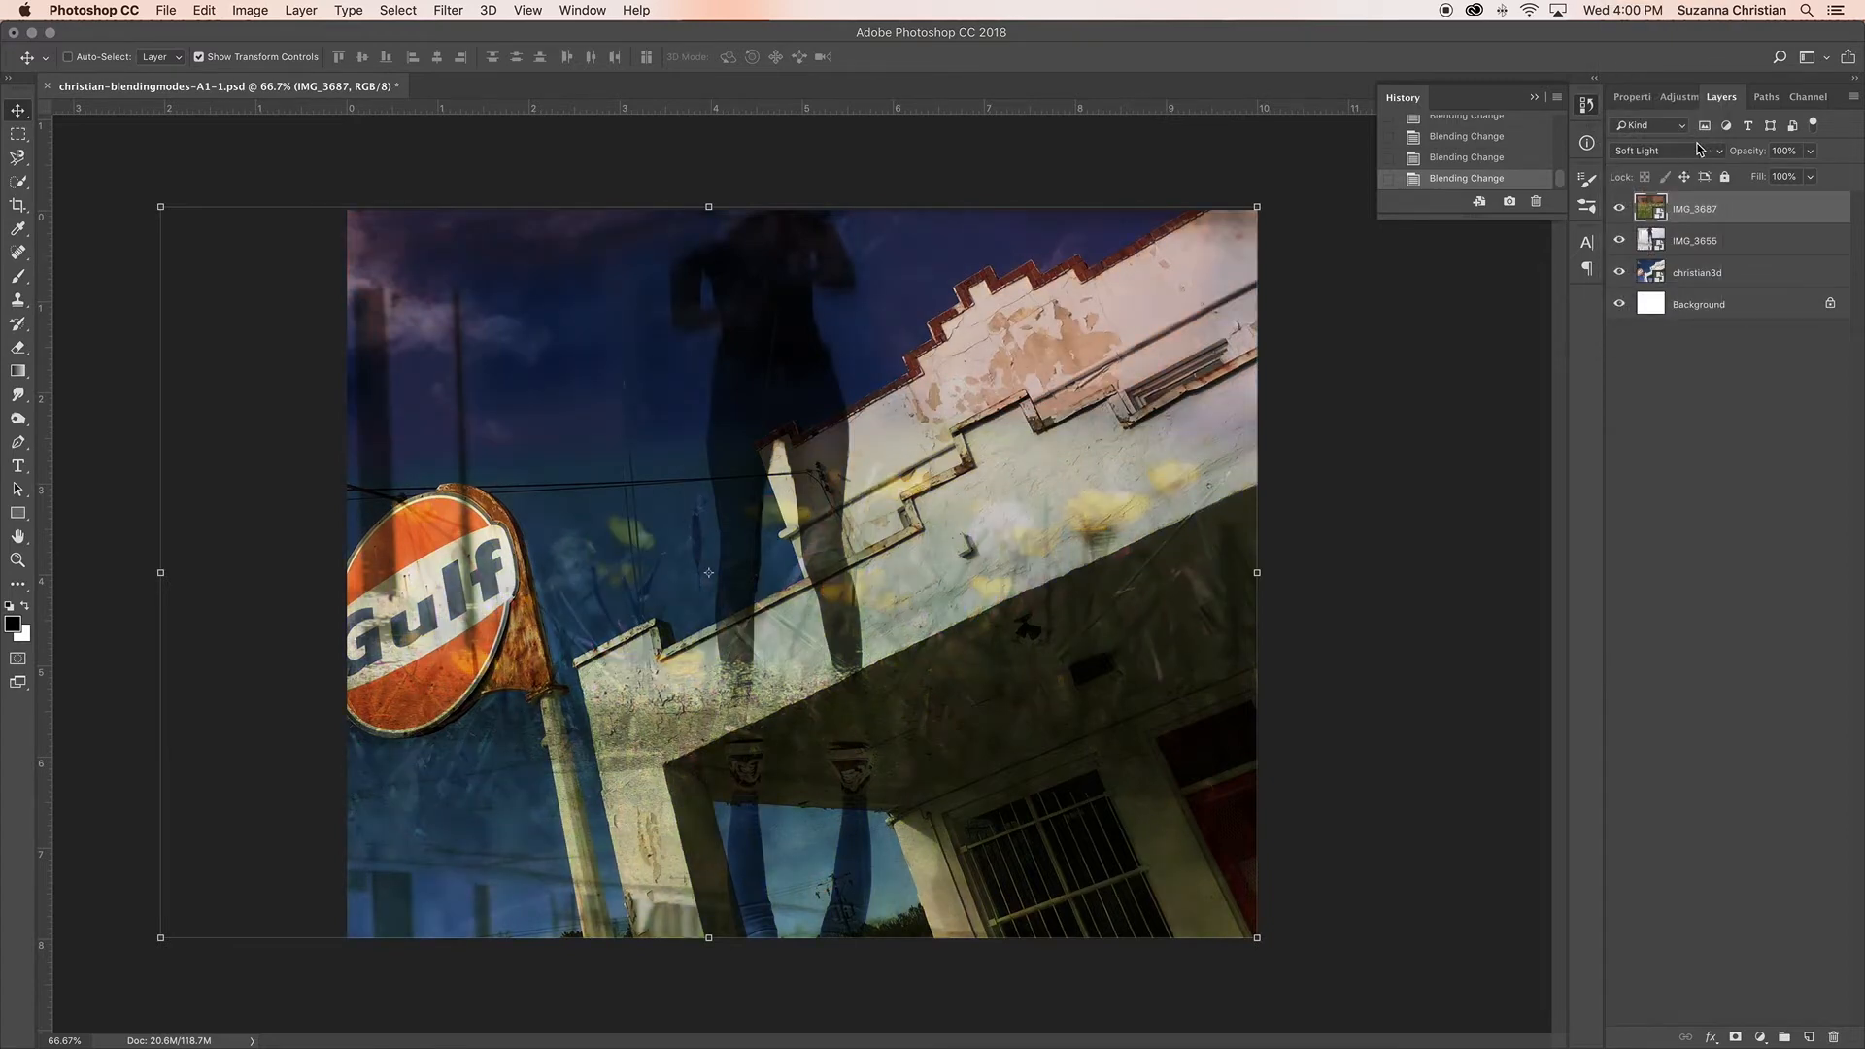
pyautogui.click(1699, 149)
pyautogui.click(1689, 139)
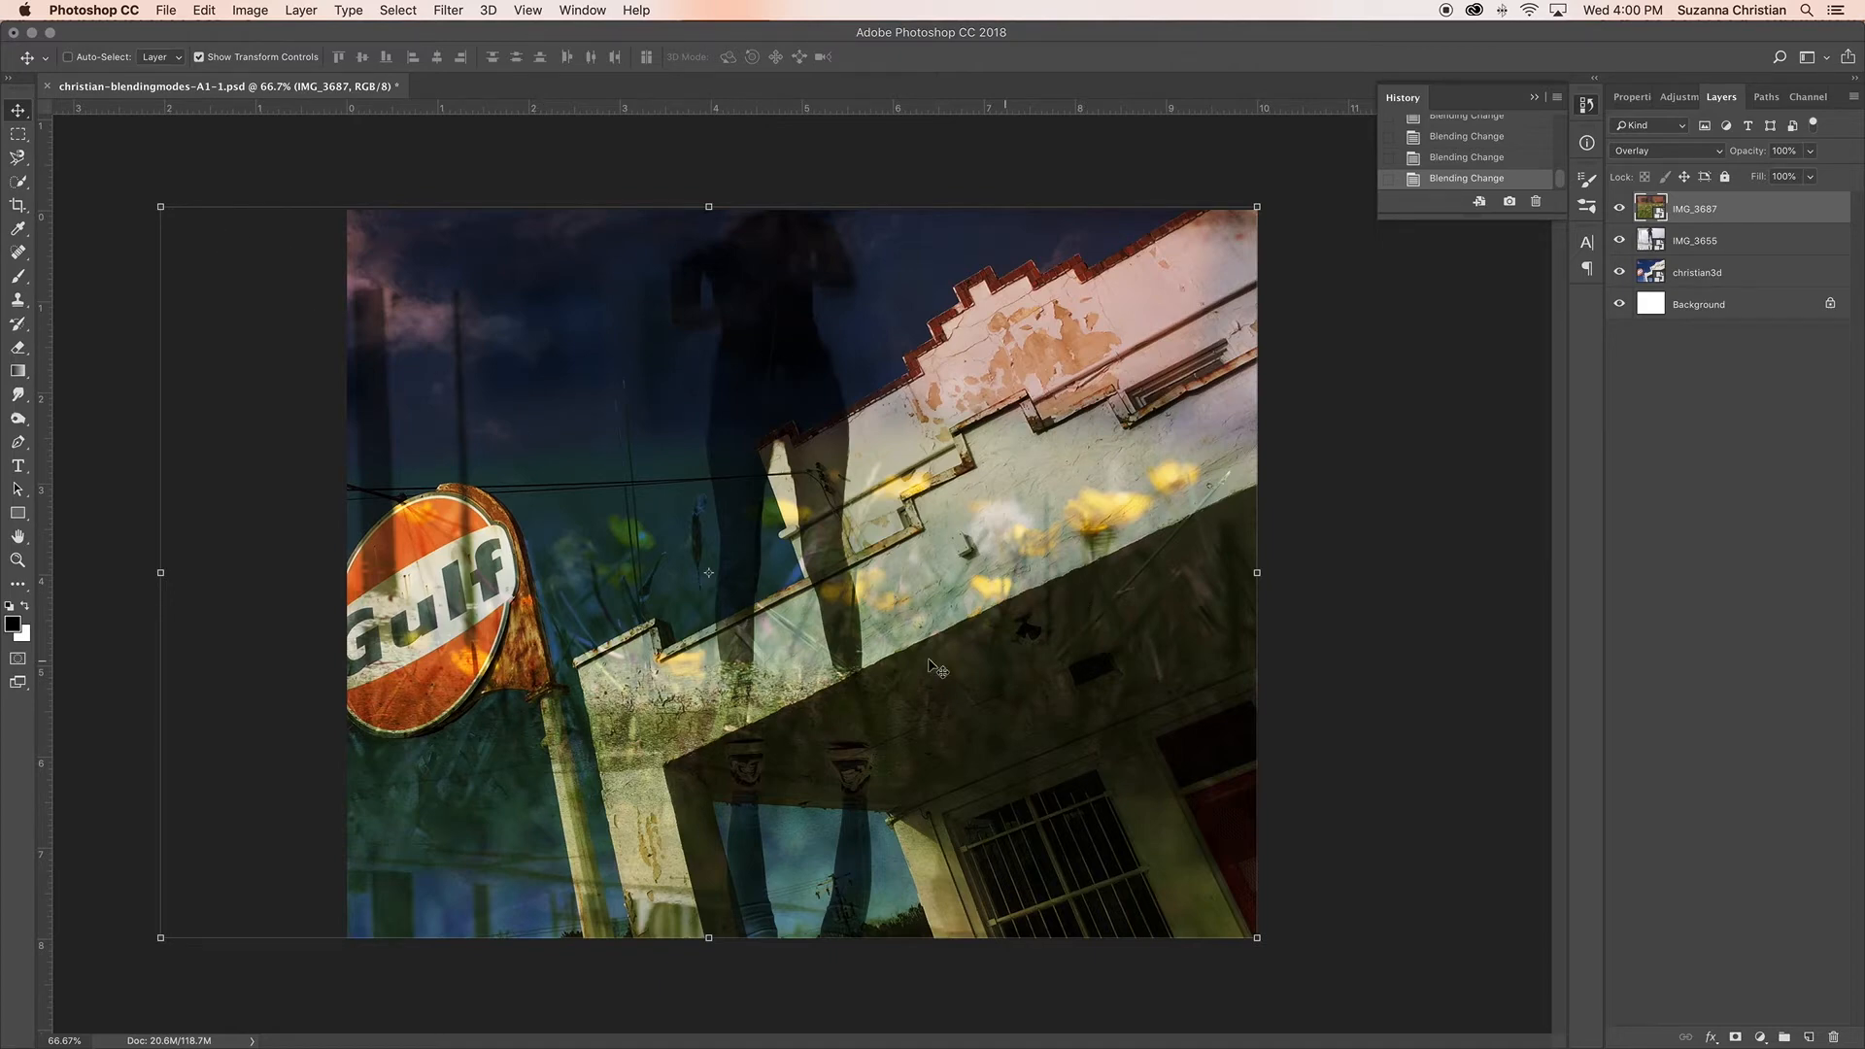
# Step: Flip the IMG_3687 layer both horizontally and vertically with Free Transform, at -16.74% width and height, filling the same area
pyautogui.moveTo(145, 193); pyautogui.dragTo(1348, 926)
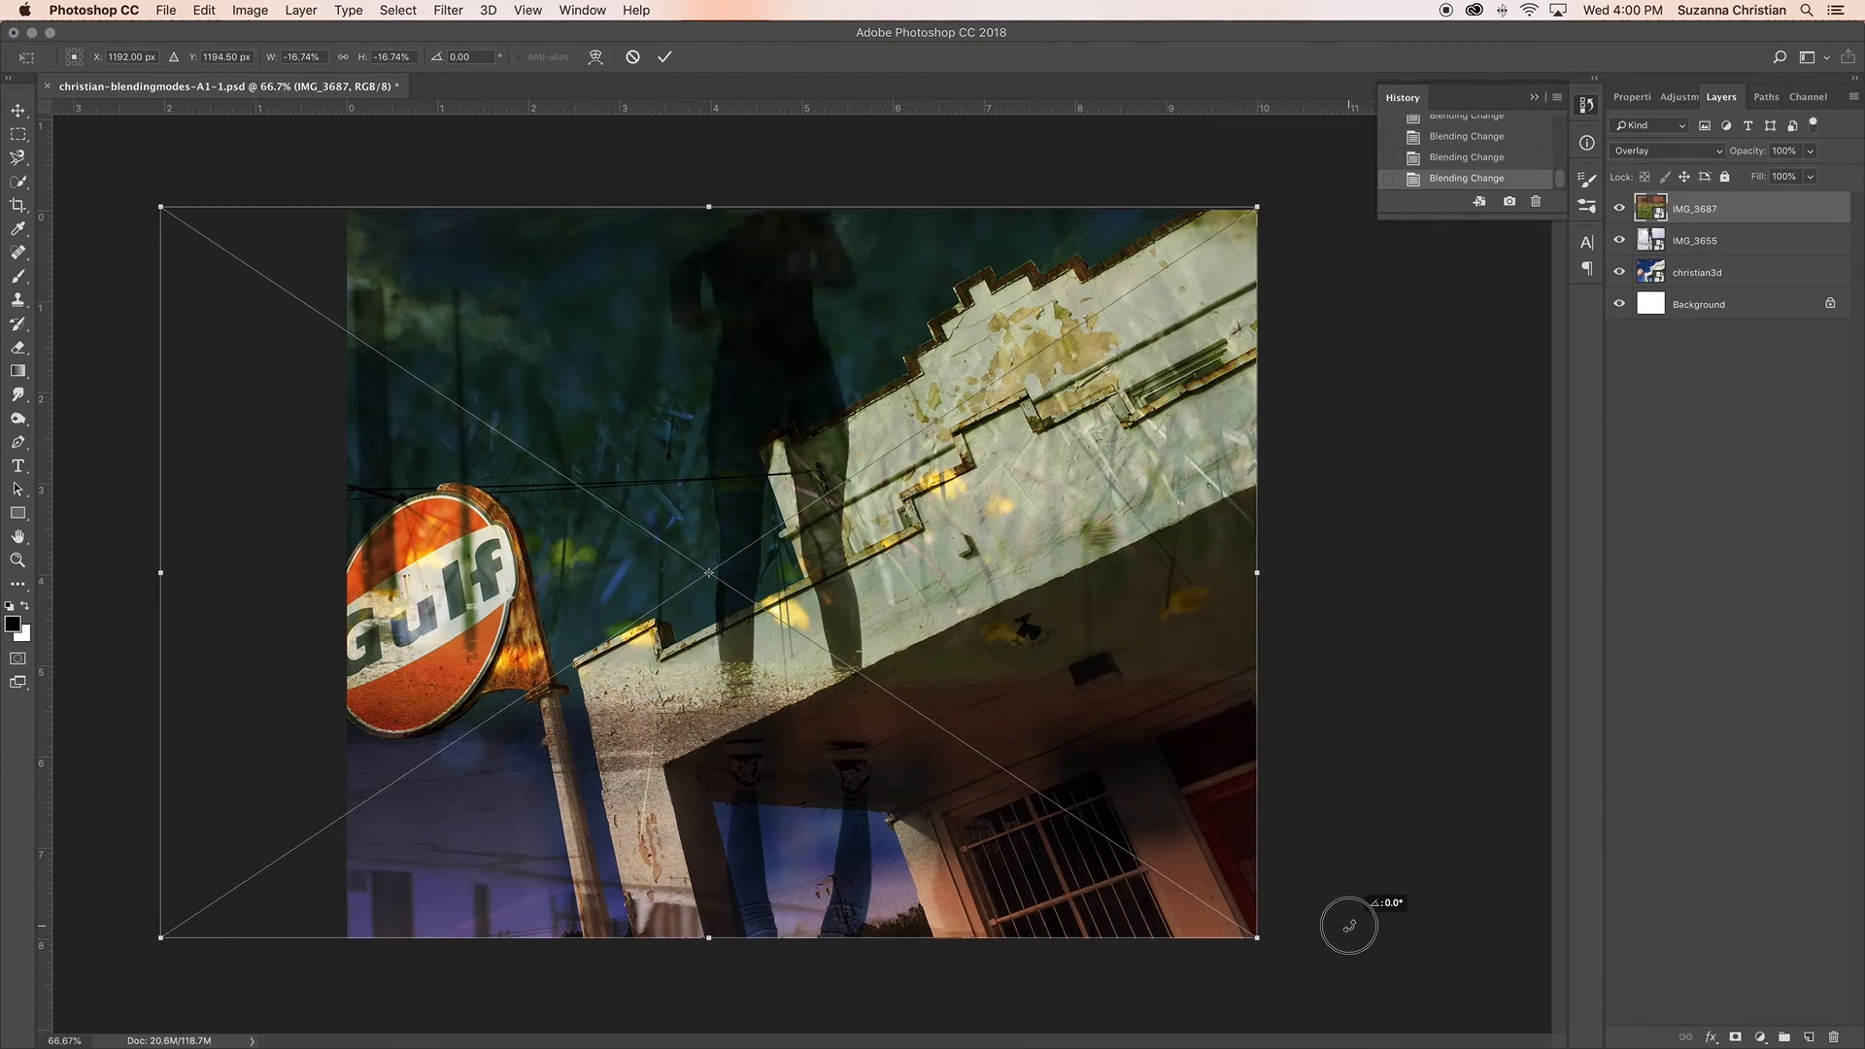
pyautogui.moveTo(1348, 926); pyautogui.dragTo(1349, 925)
pyautogui.press('Return')
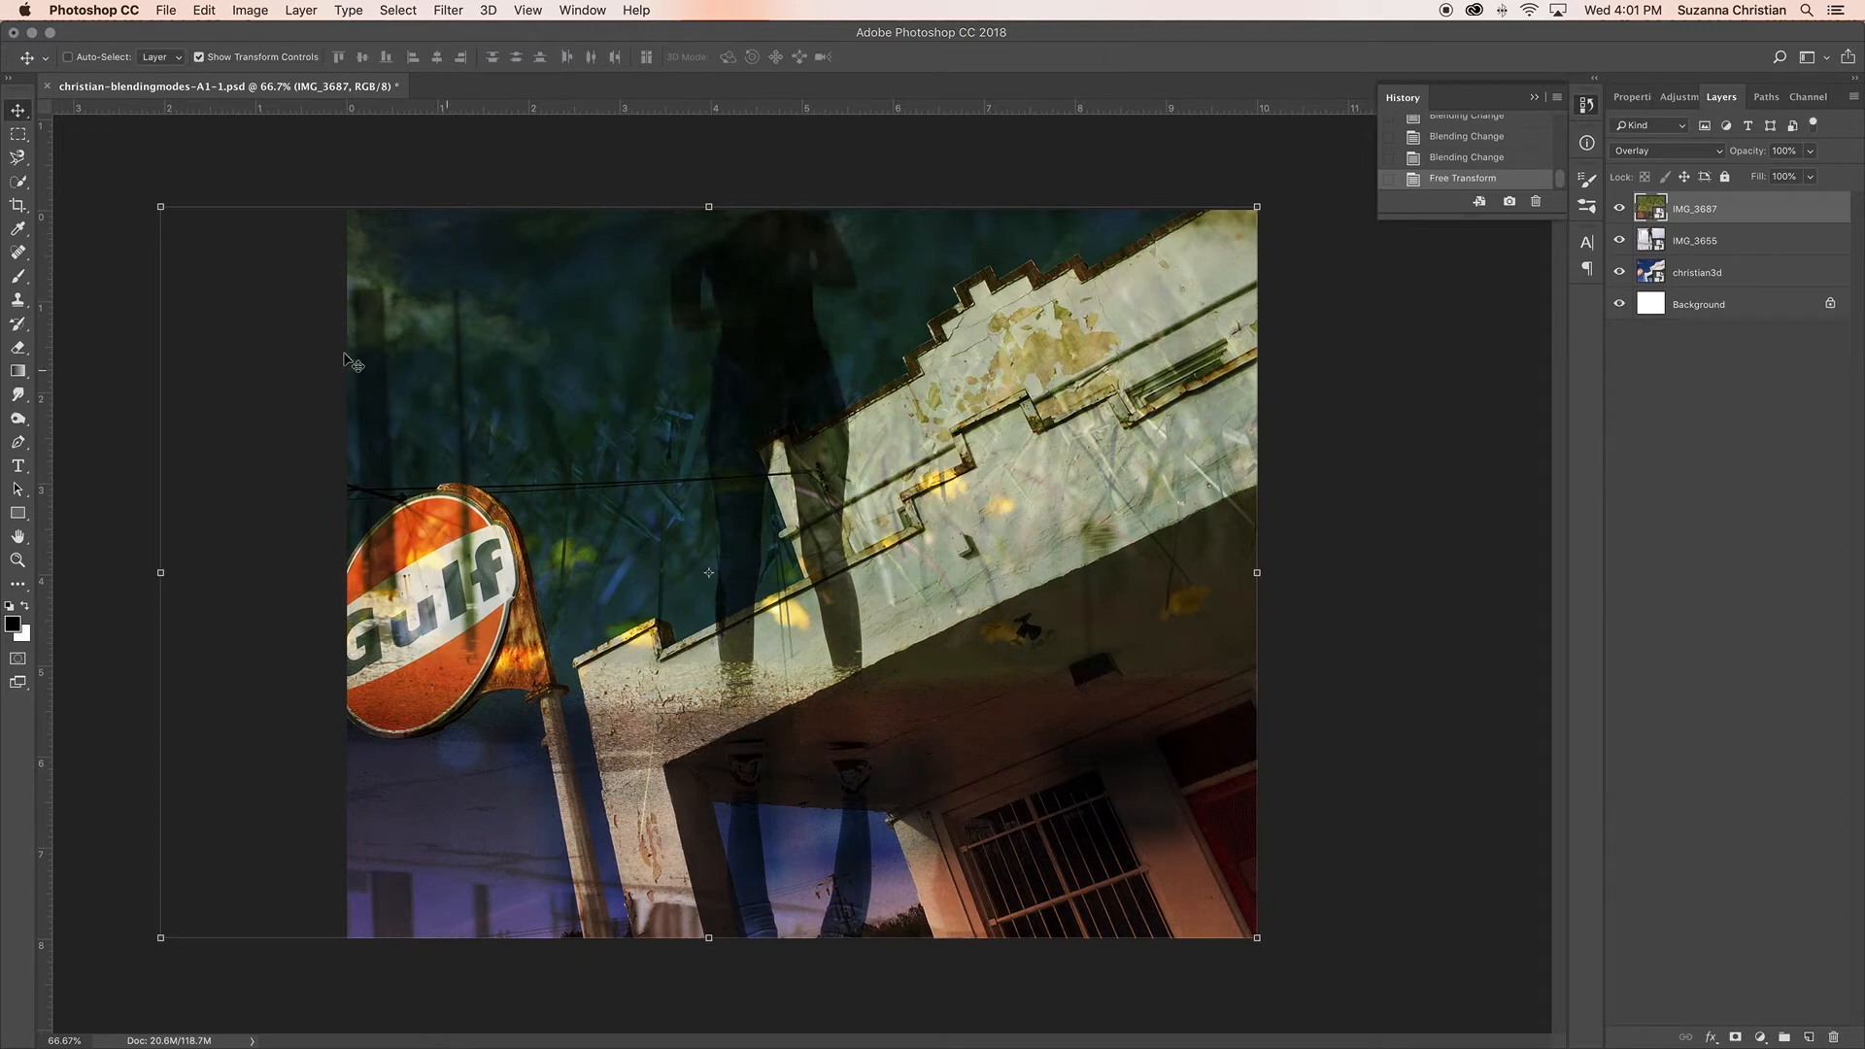
pyautogui.click(229, 162)
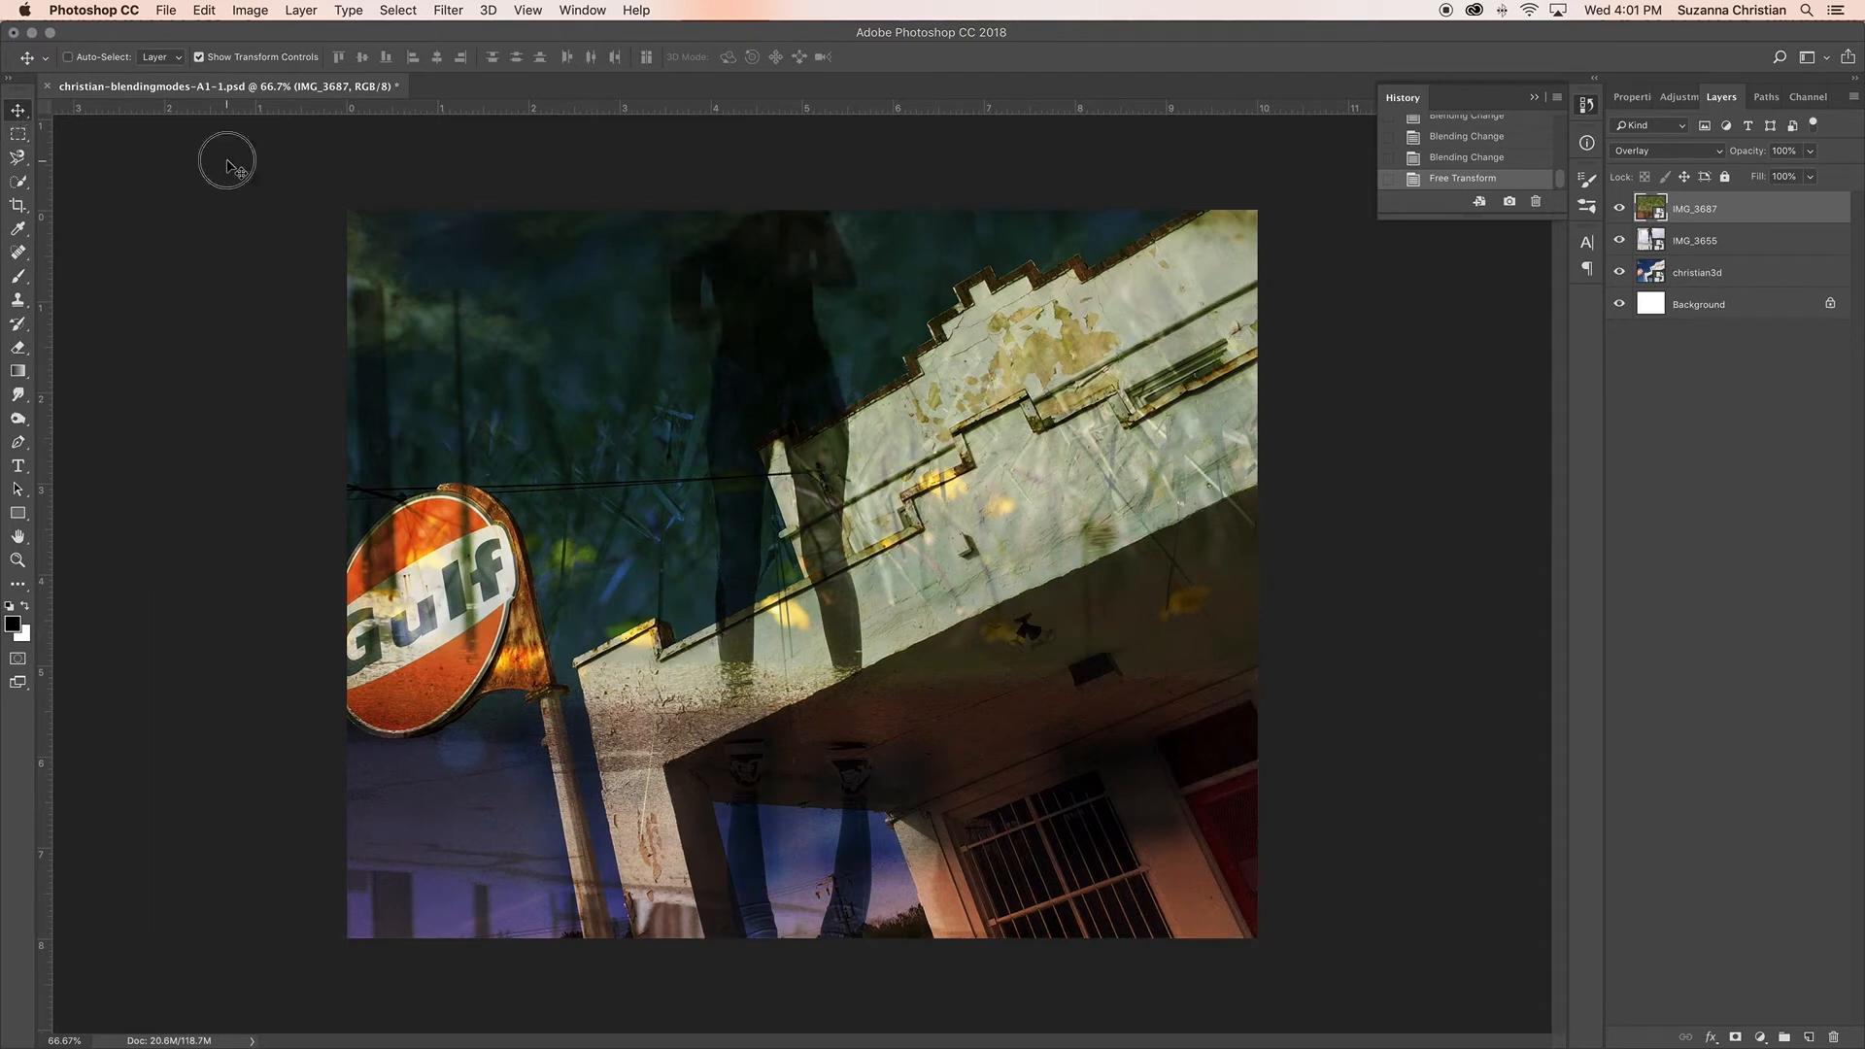
# Step: Save the layered PSD composition with Maximize Compatibility enabled
pyautogui.click(173, 12)
pyautogui.click(530, 163)
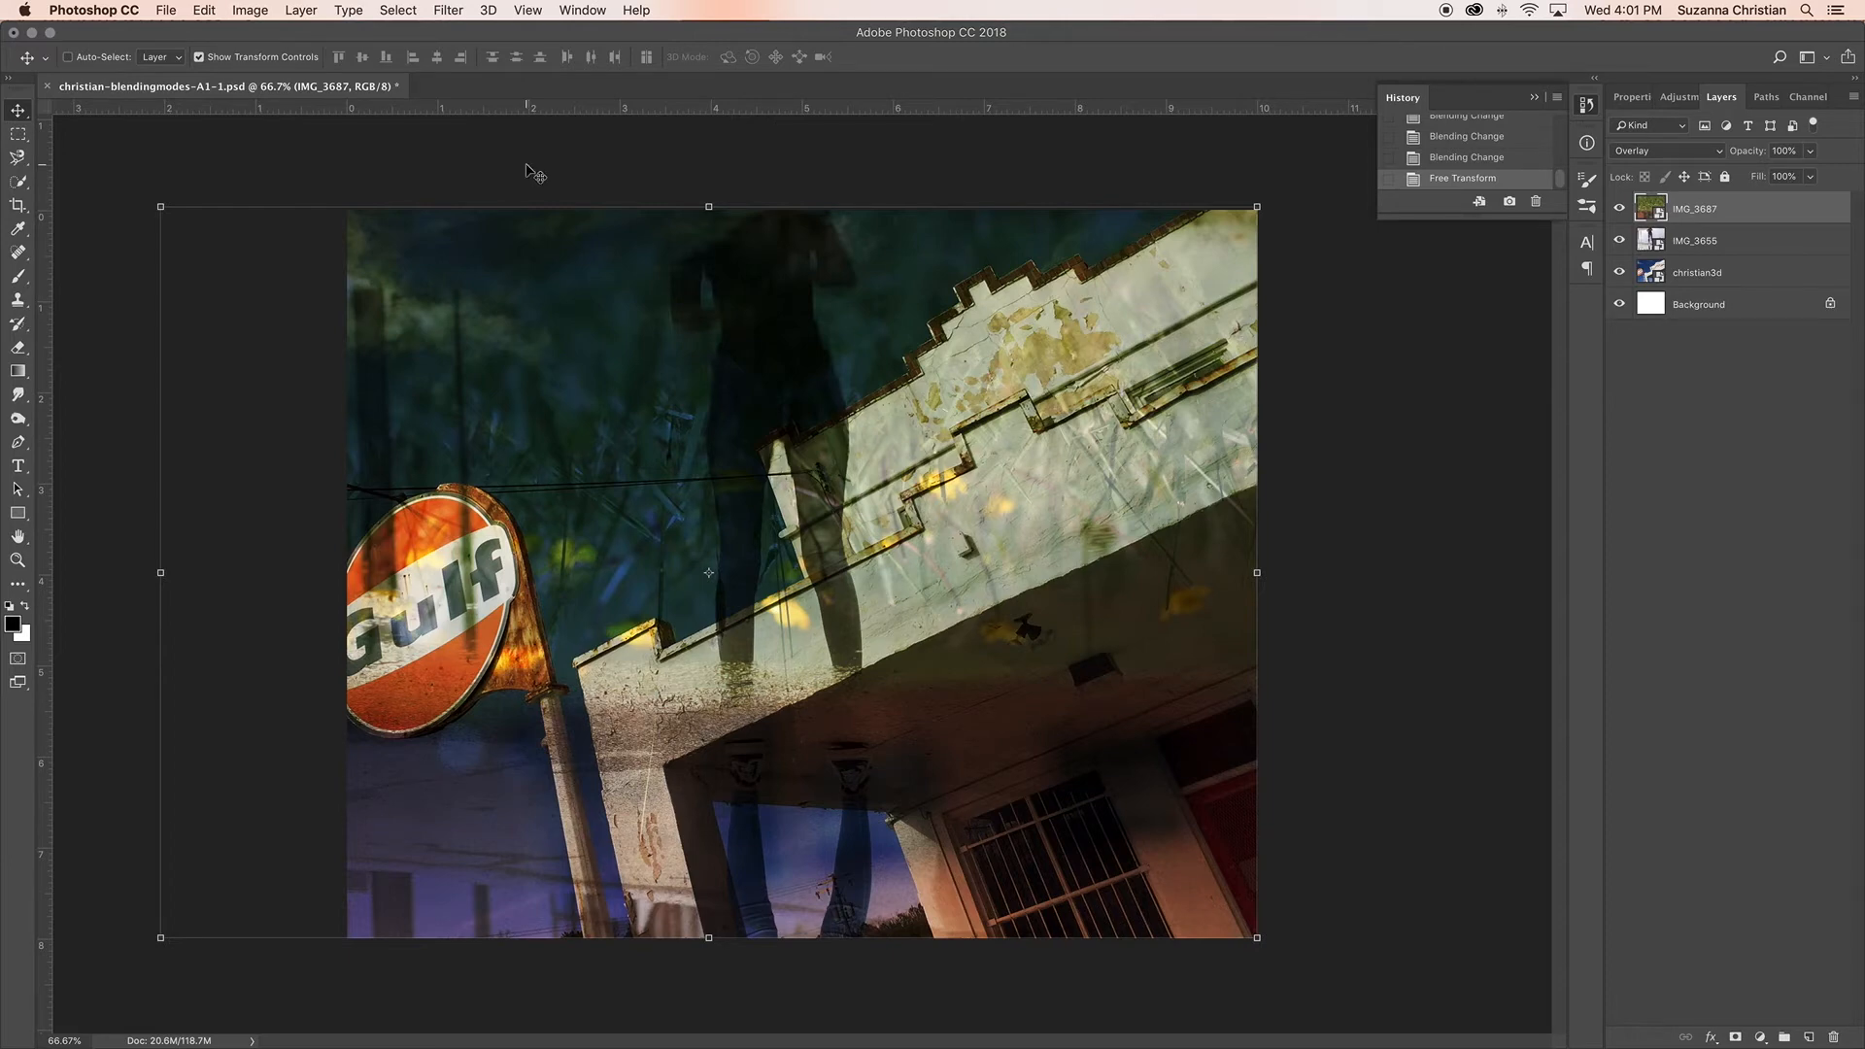
pyautogui.click(167, 11)
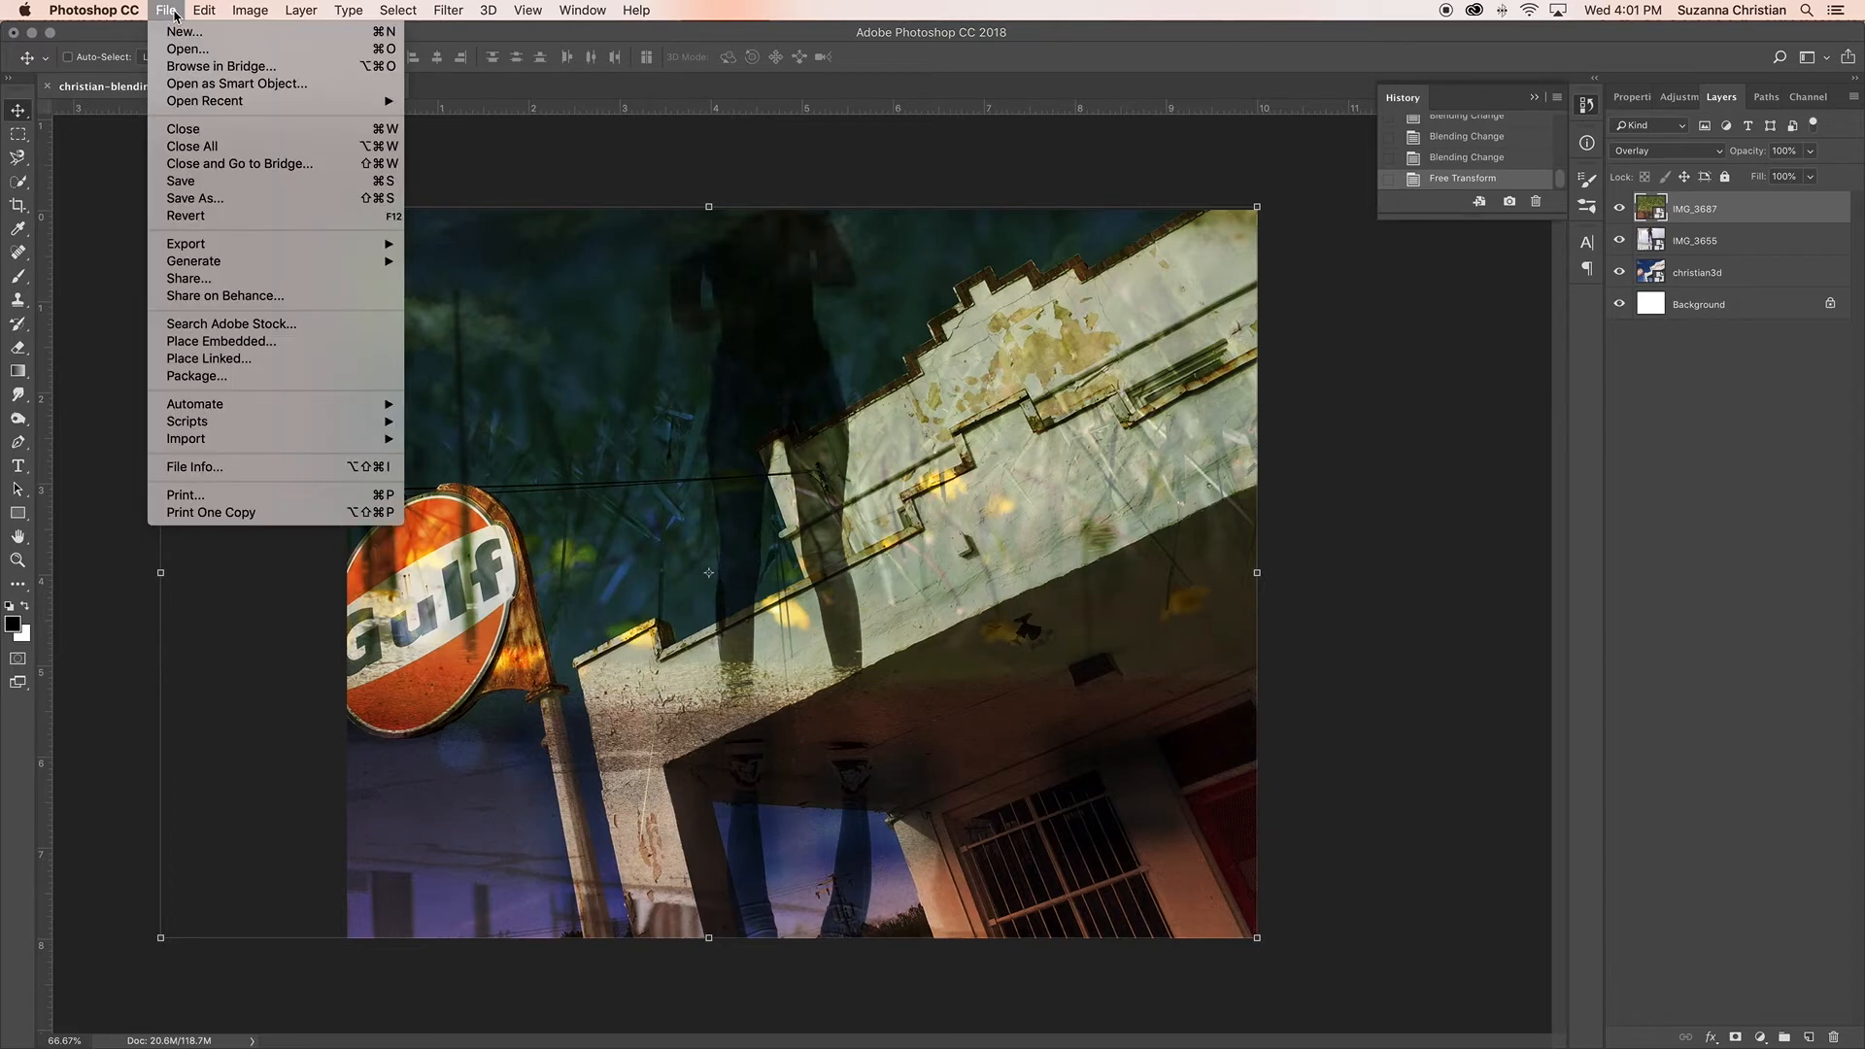
pyautogui.click(190, 181)
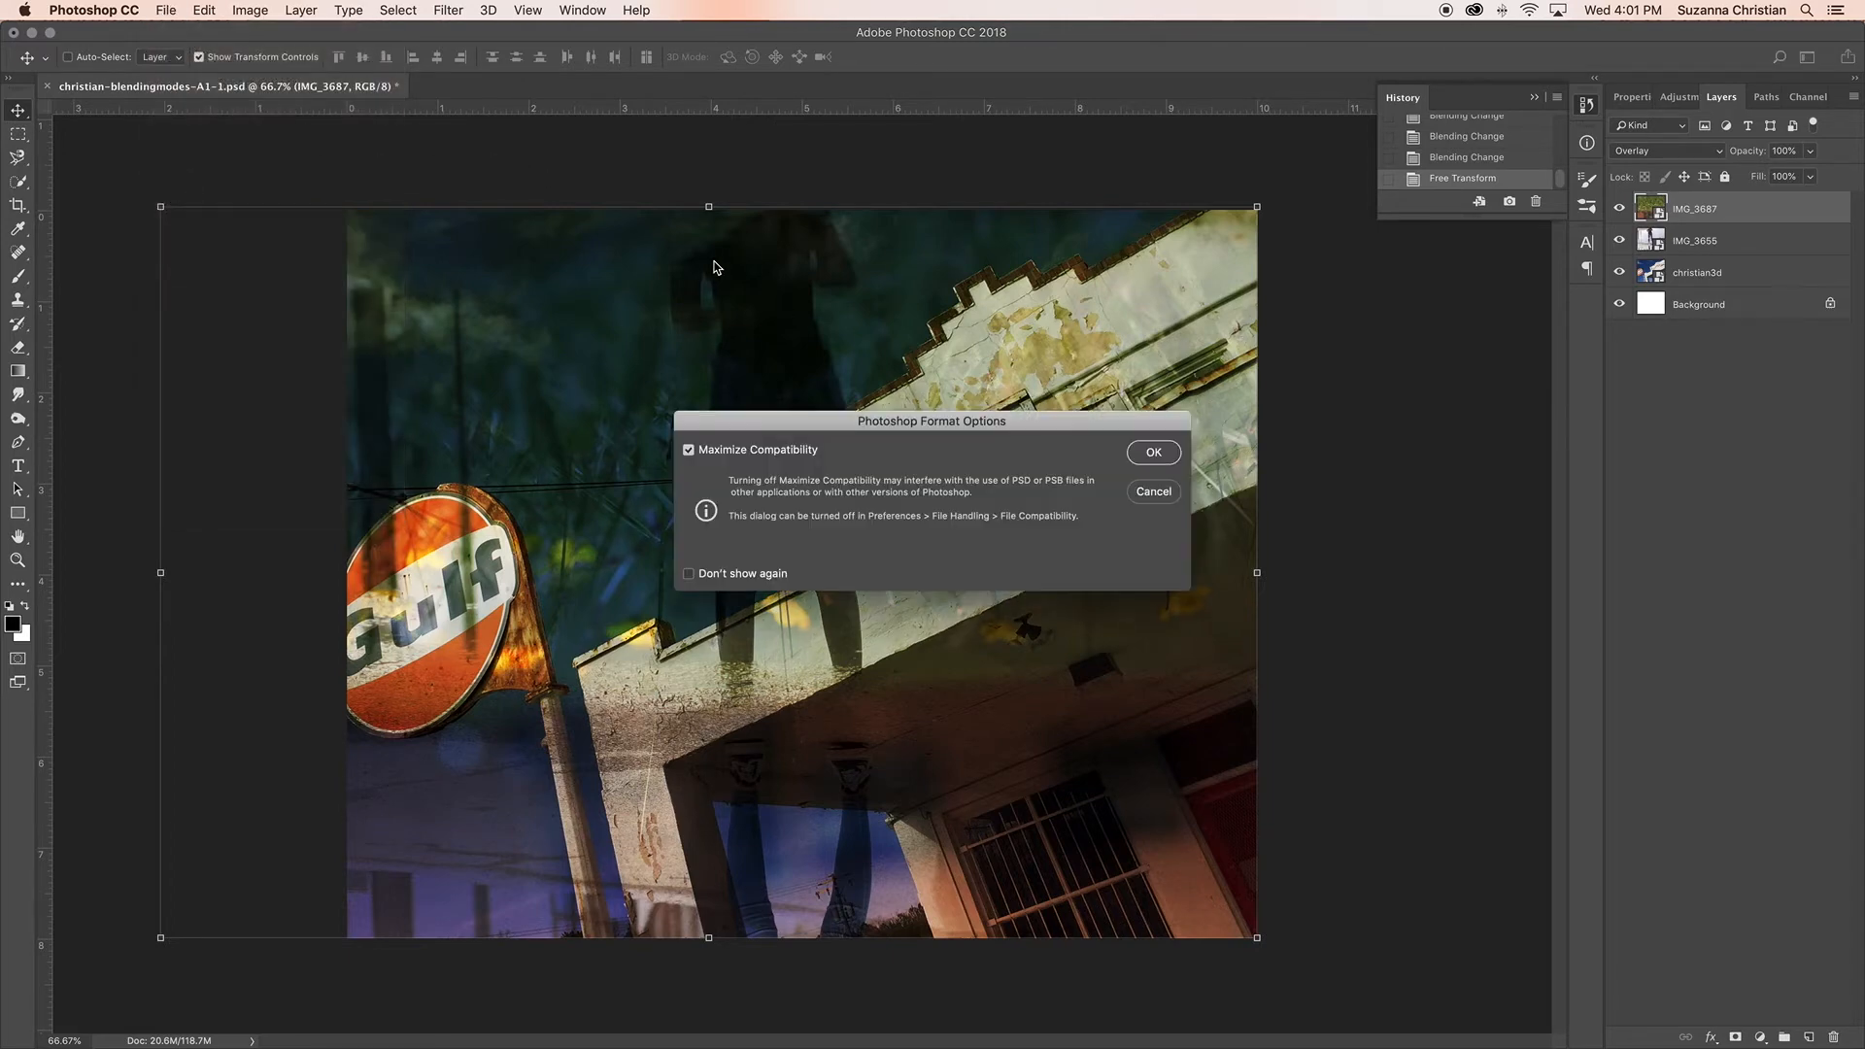
pyautogui.click(1163, 450)
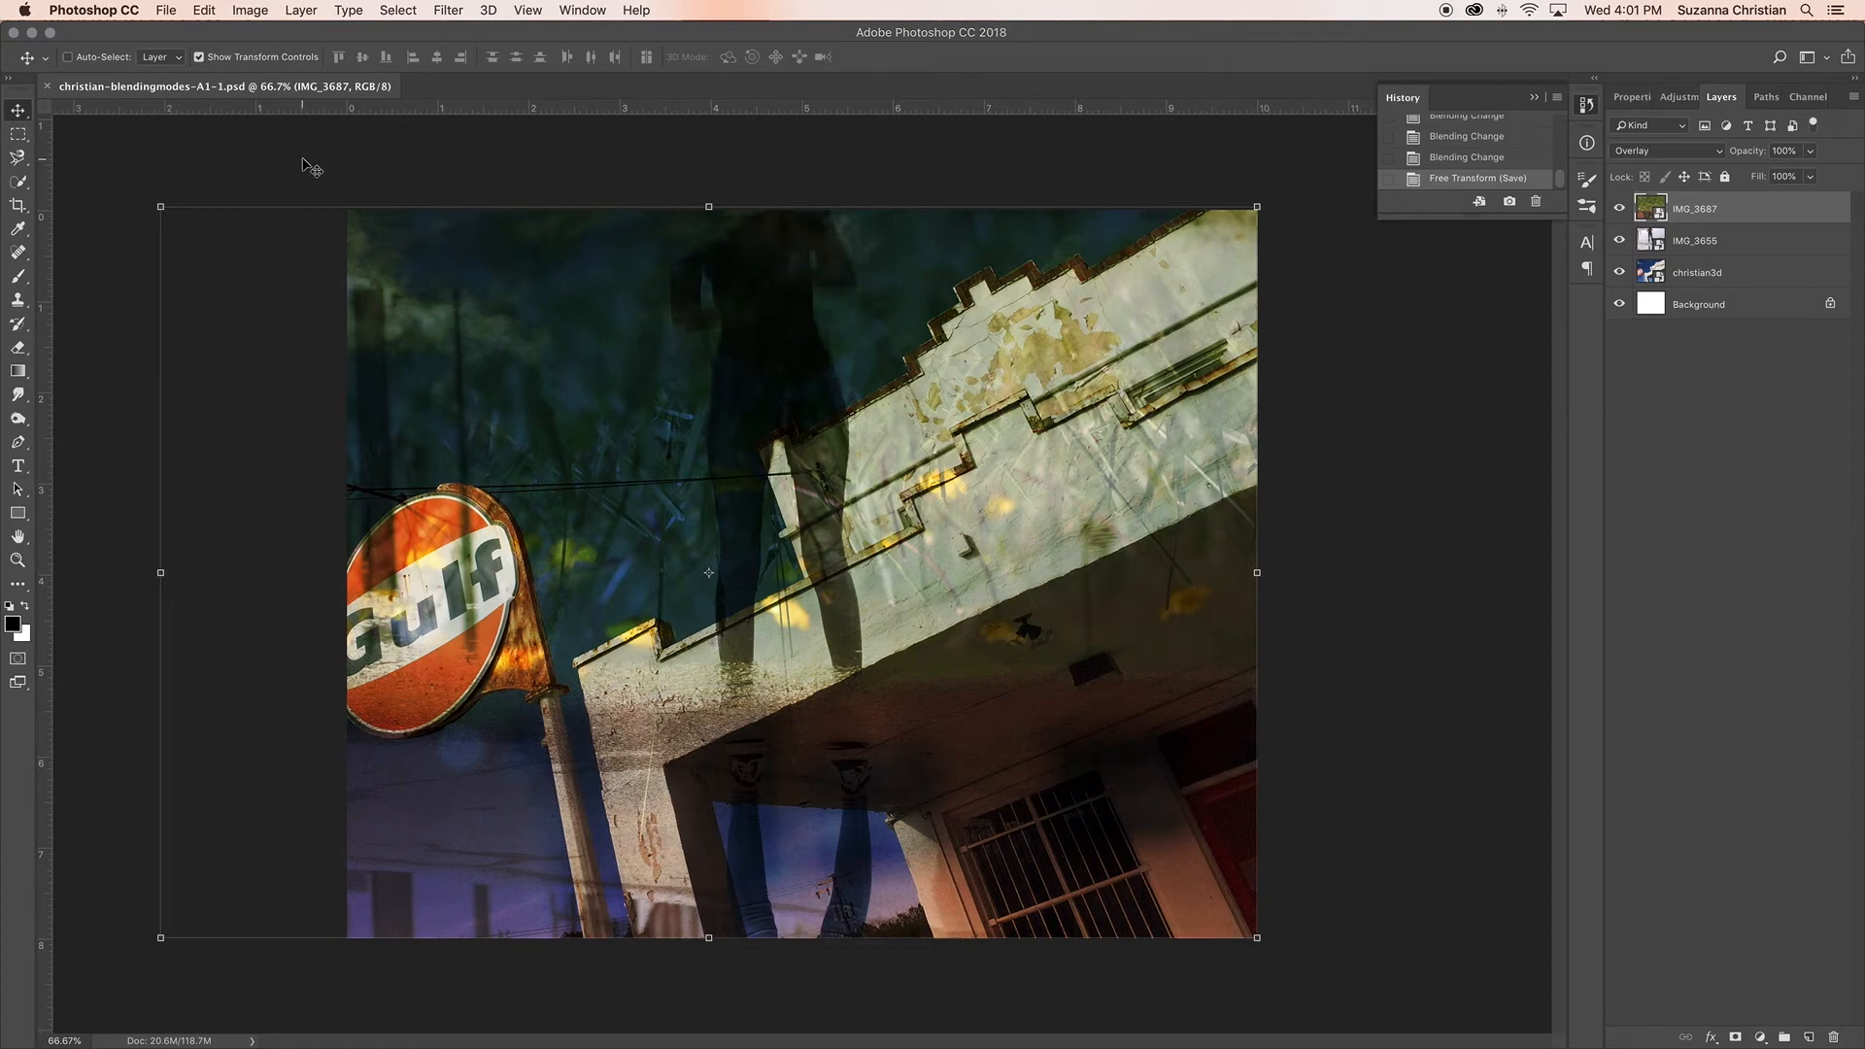
# Step: Save a JPEG copy of the composition under the same file name in the Blending Modes Example folder
pyautogui.click(167, 11)
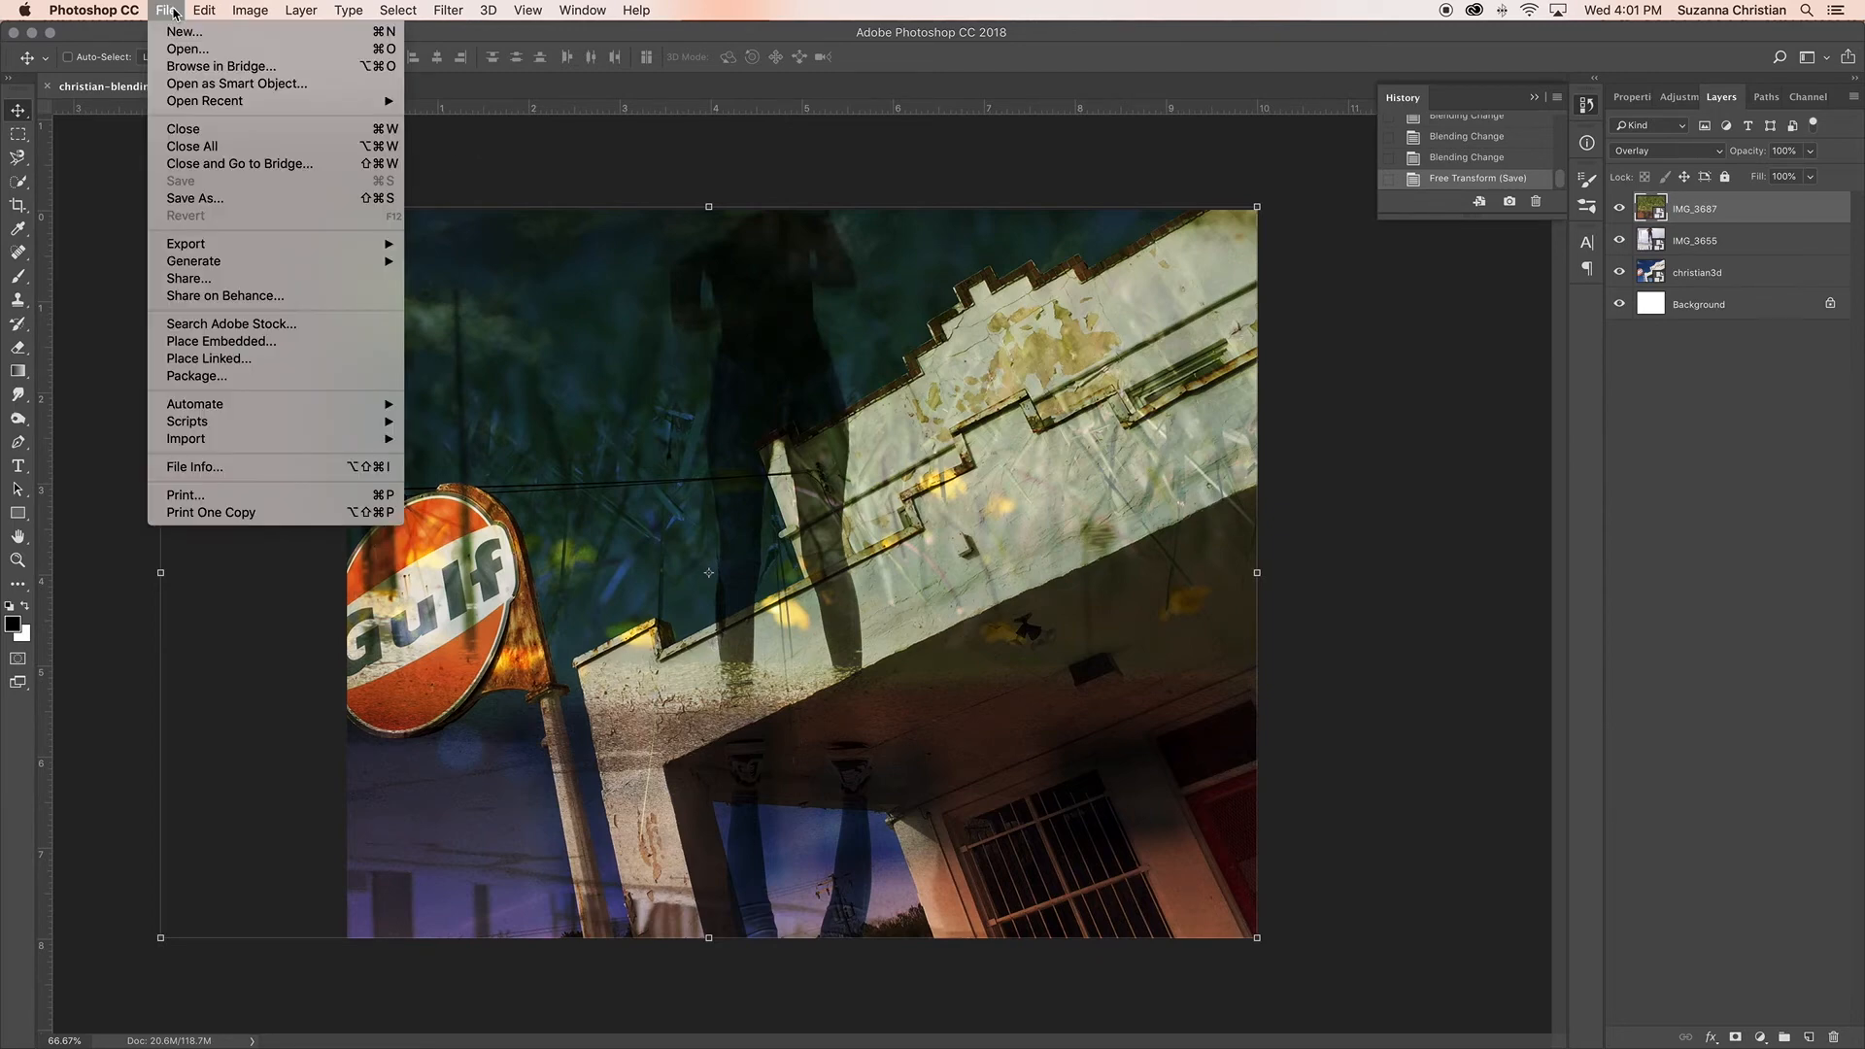
pyautogui.click(214, 200)
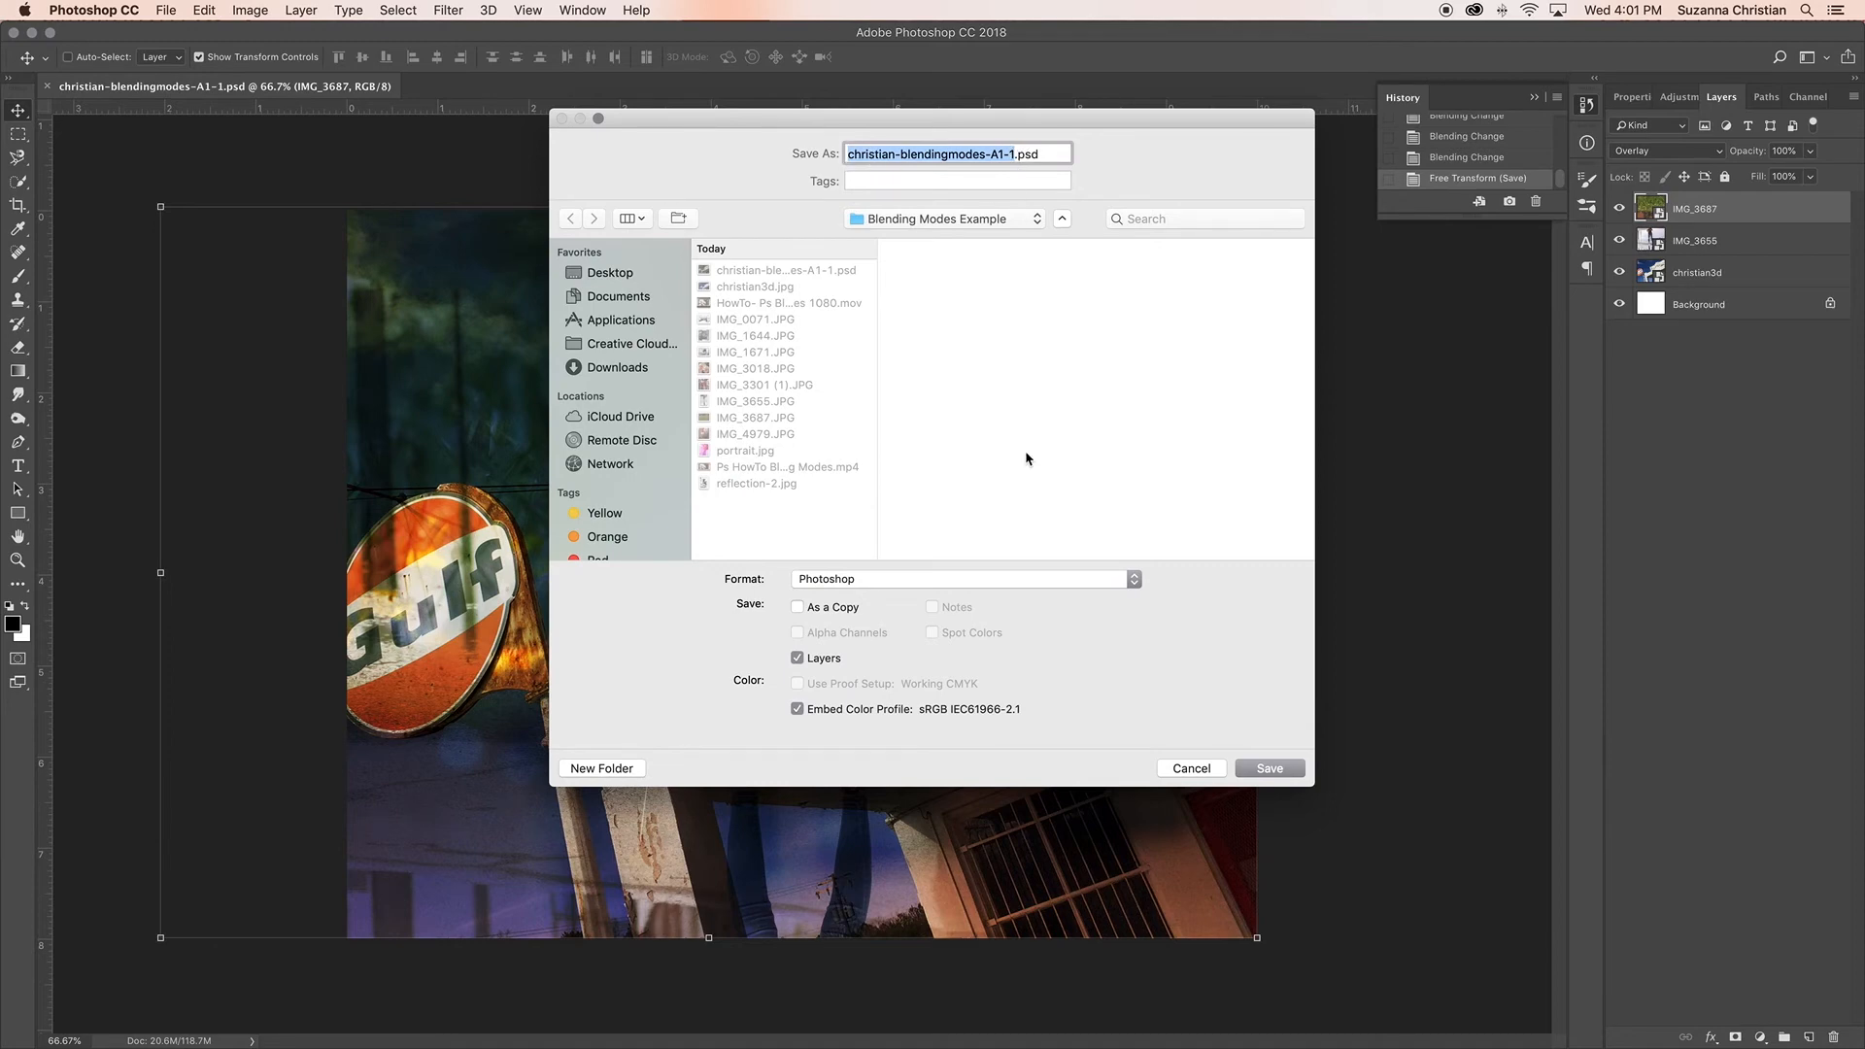
pyautogui.click(1135, 580)
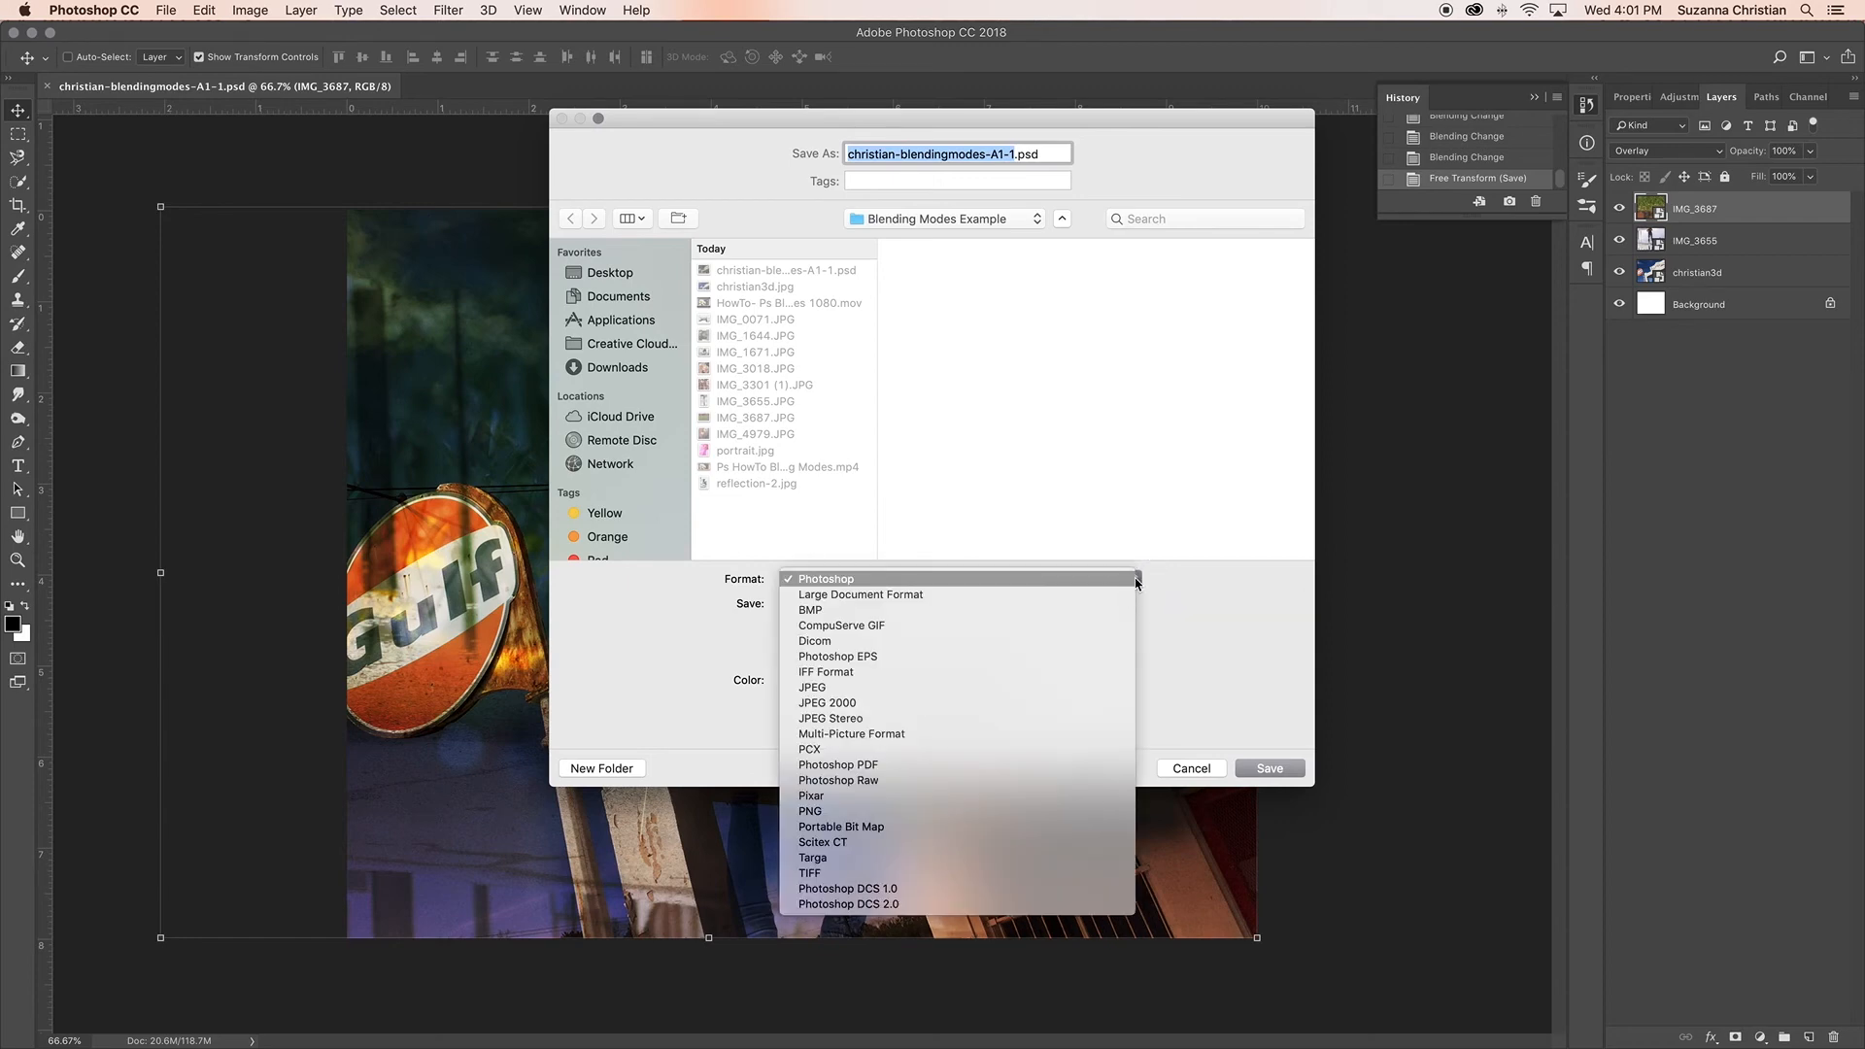
pyautogui.click(1116, 688)
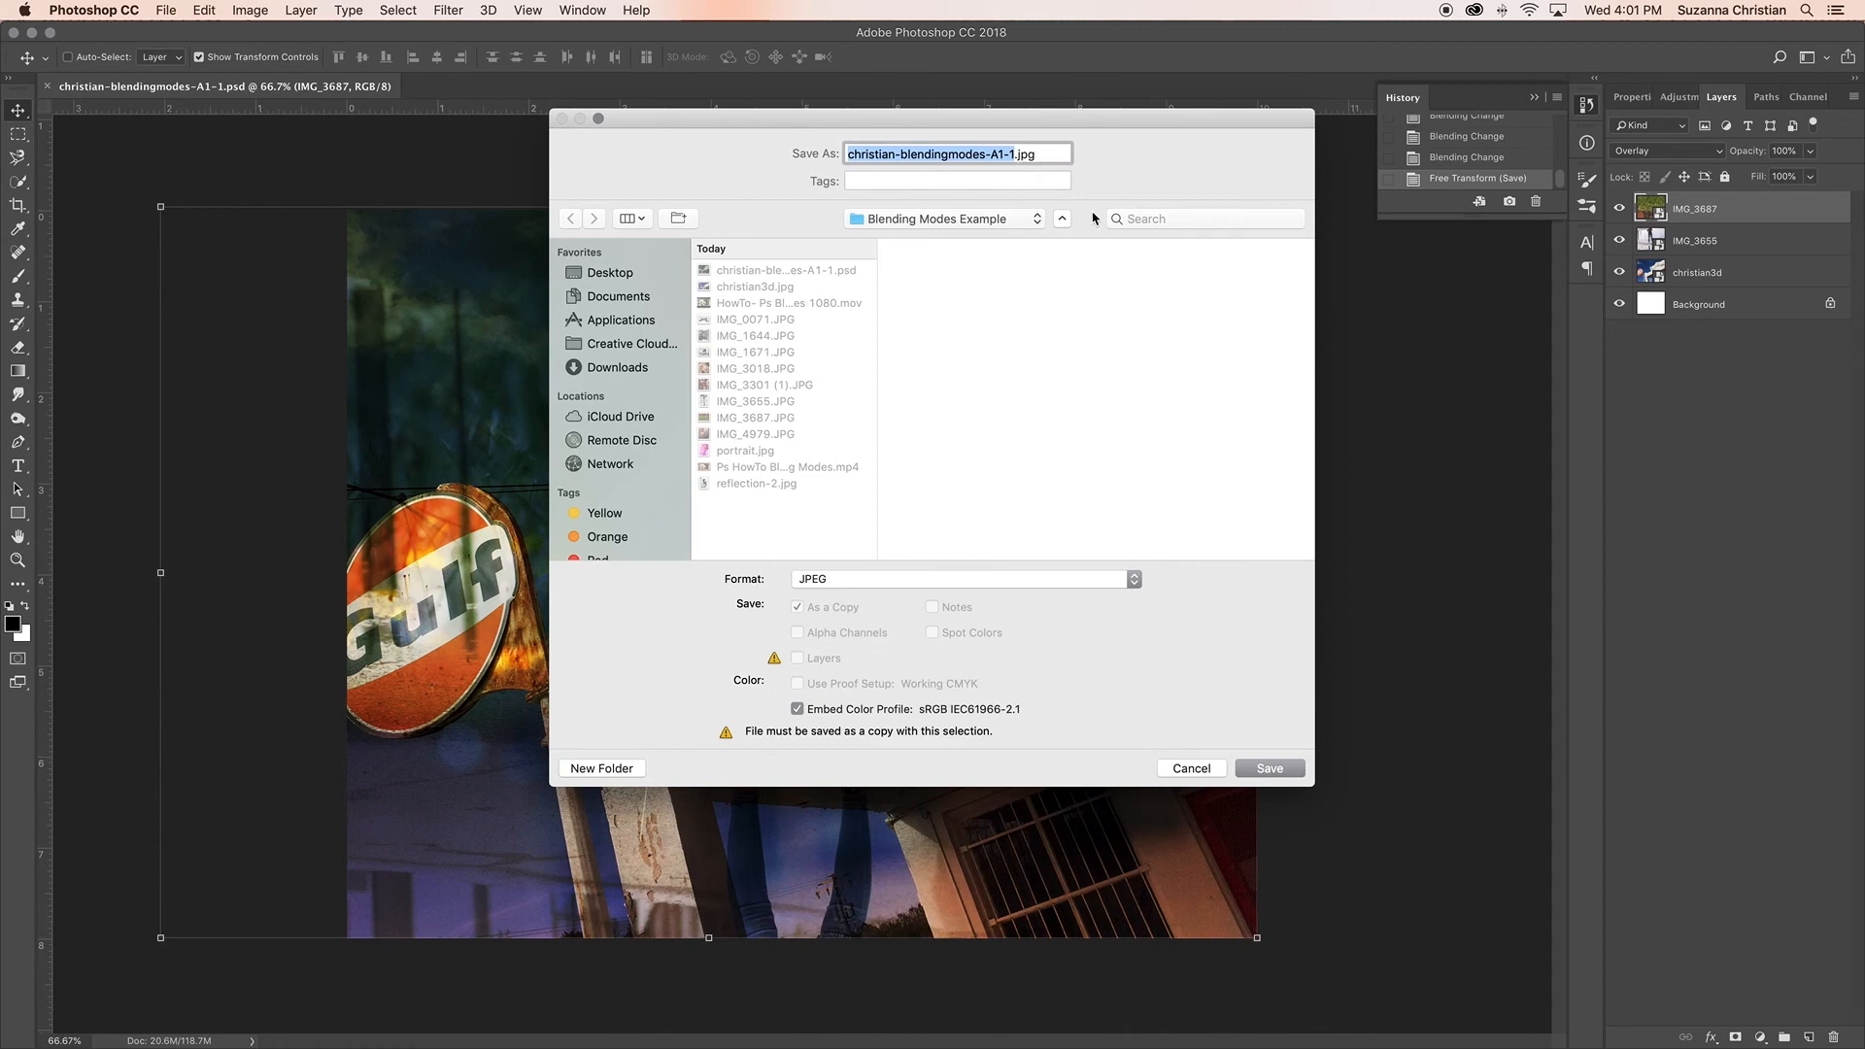
pyautogui.click(1270, 768)
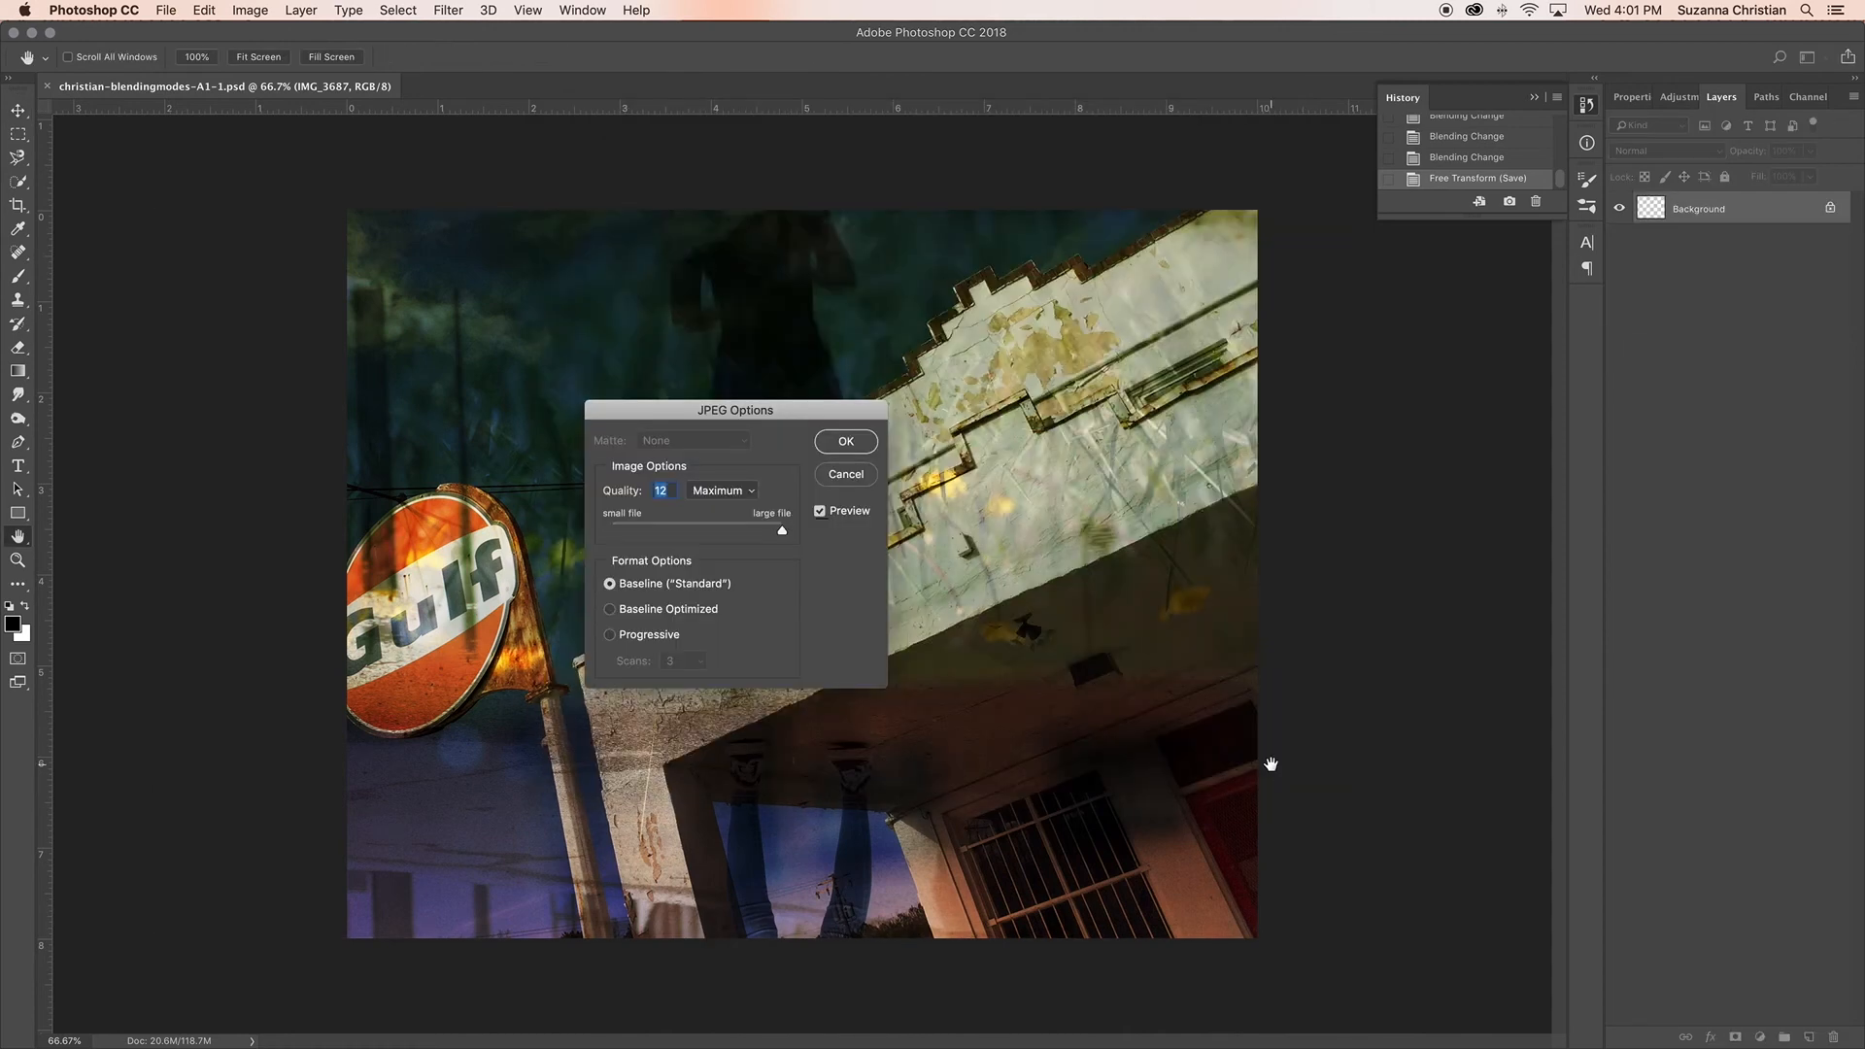
# Step: Keep the JPEG quality at 12 (Maximum) with the Baseline ("Standard") format and finish the export
pyautogui.click(745, 496)
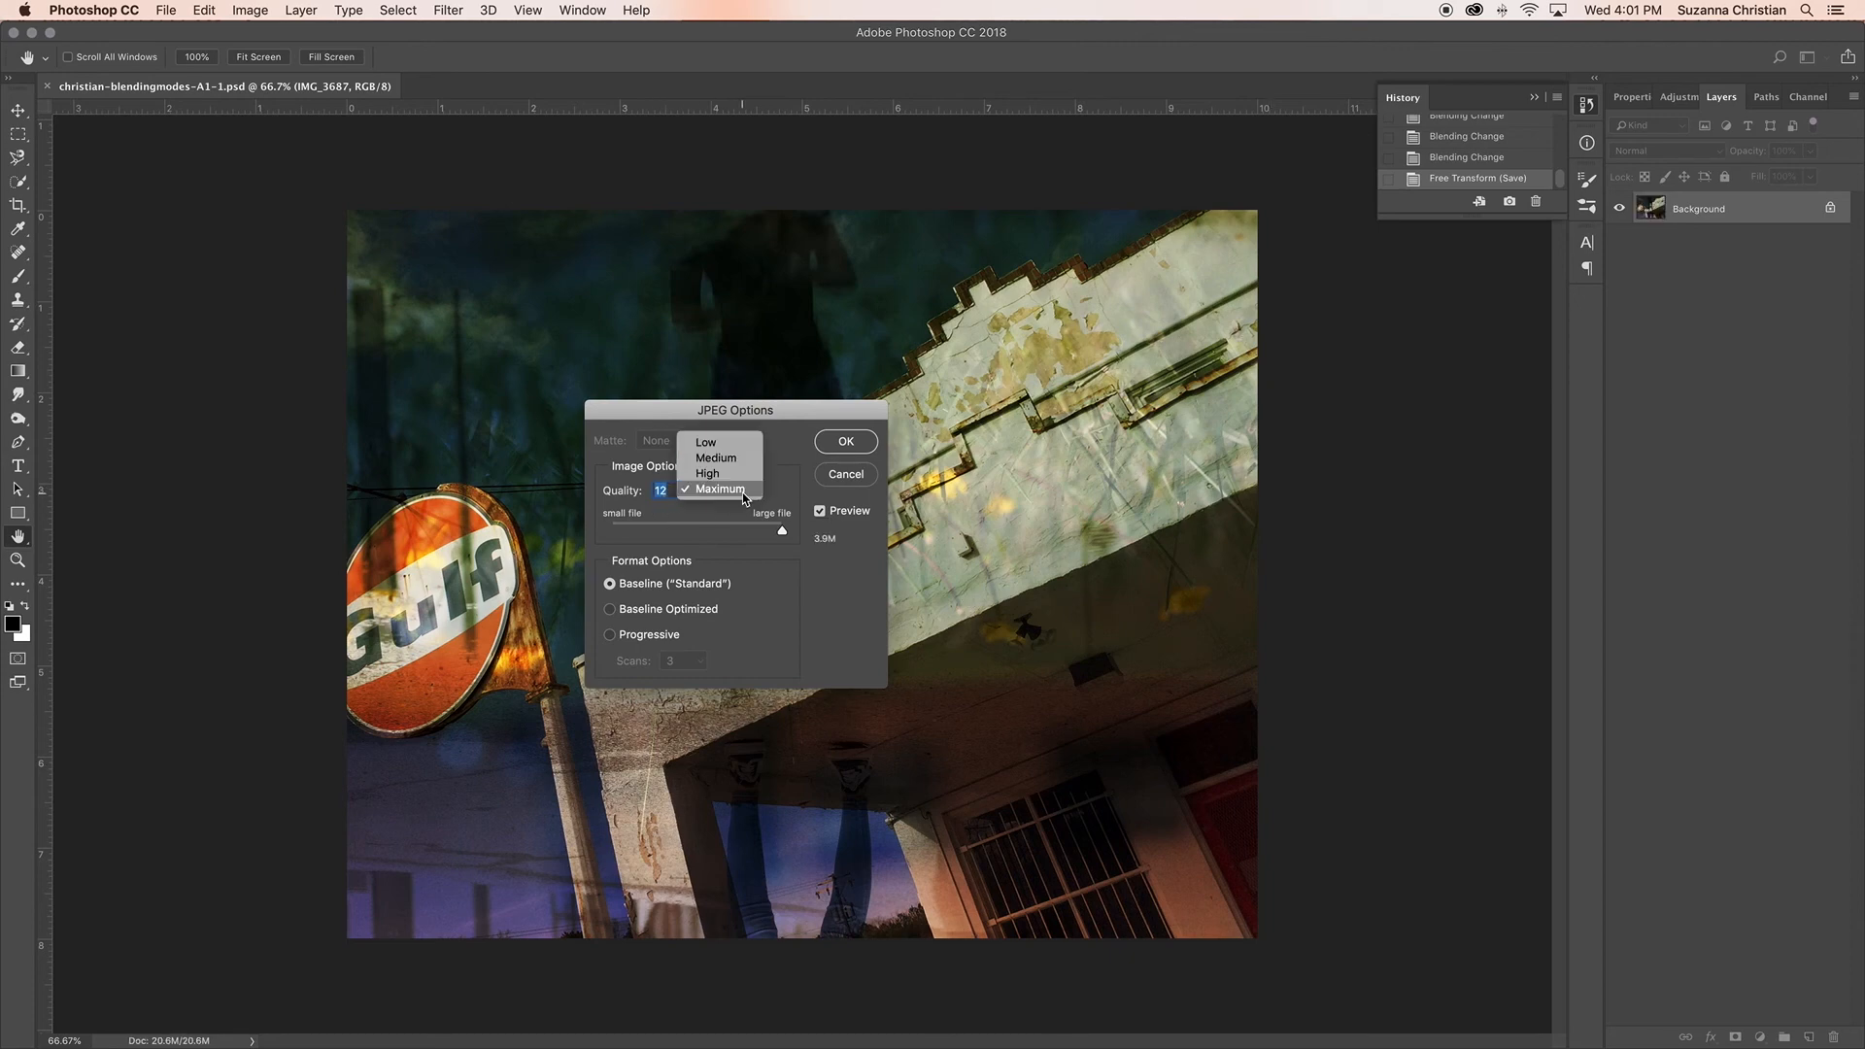
pyautogui.click(745, 493)
pyautogui.click(783, 531)
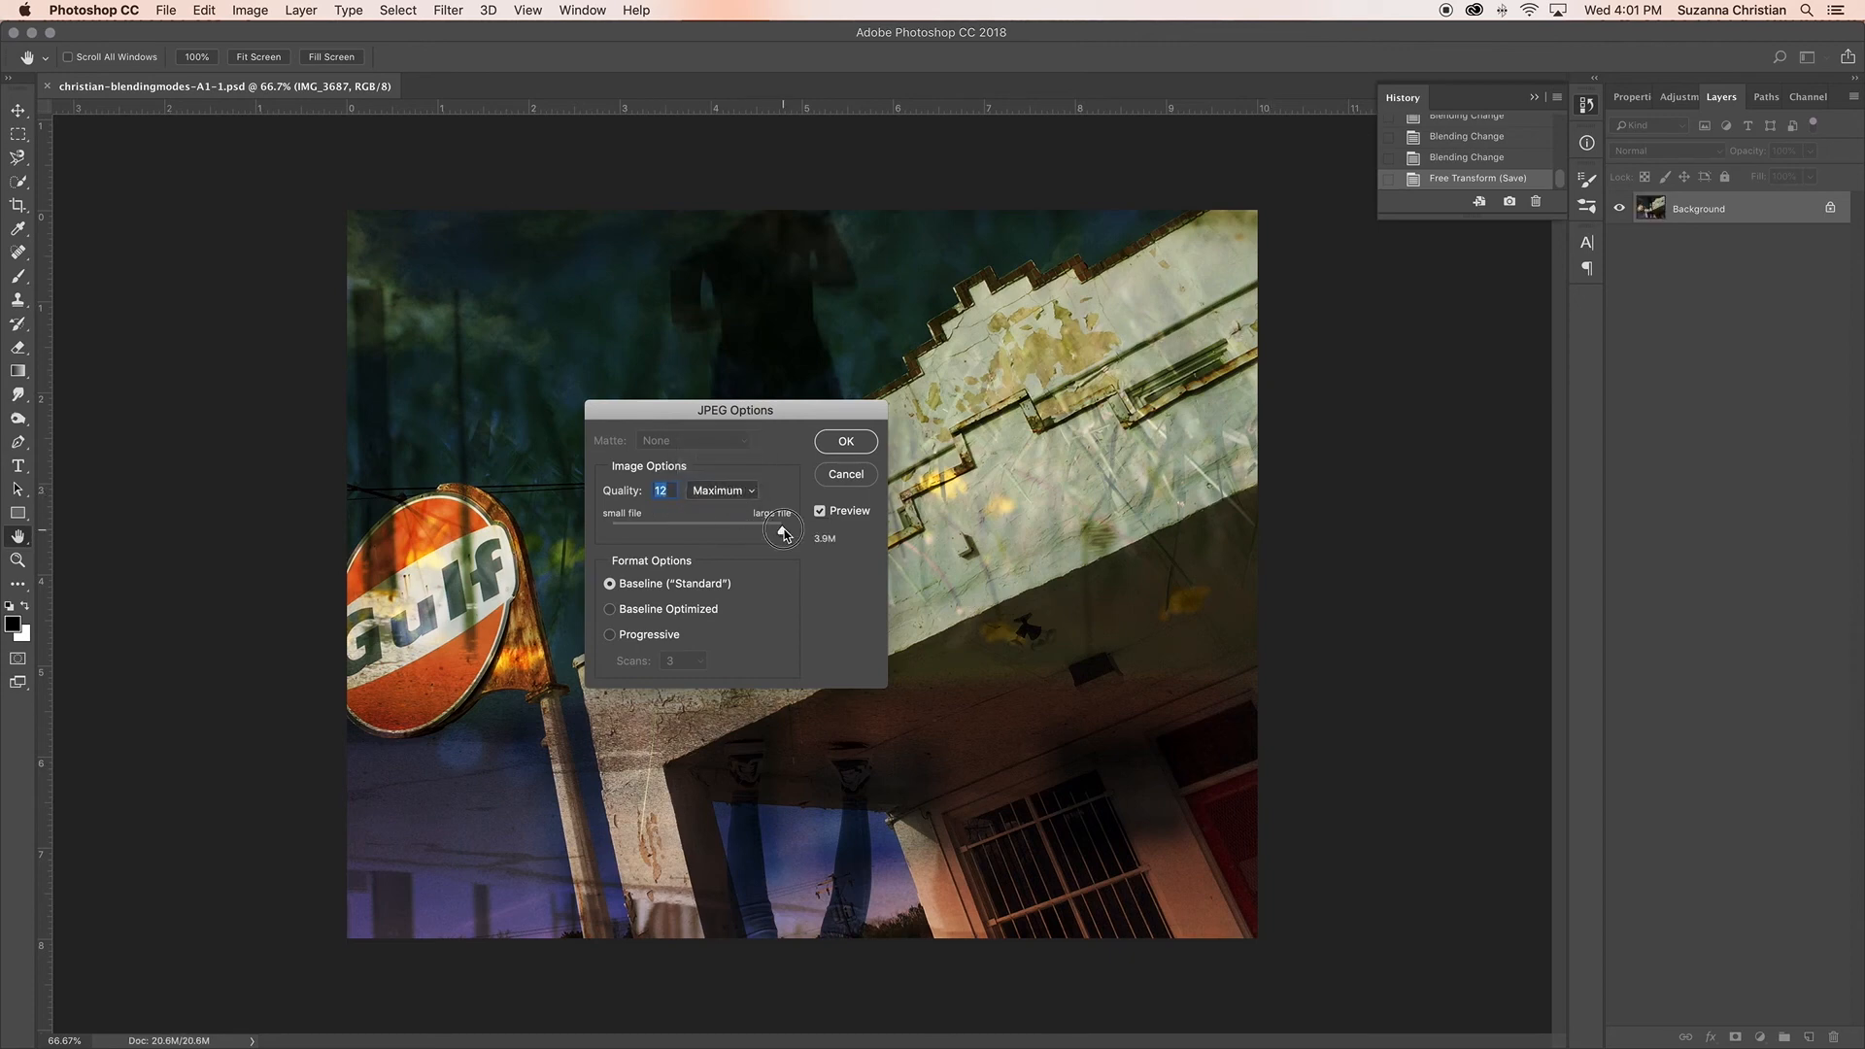
pyautogui.click(846, 442)
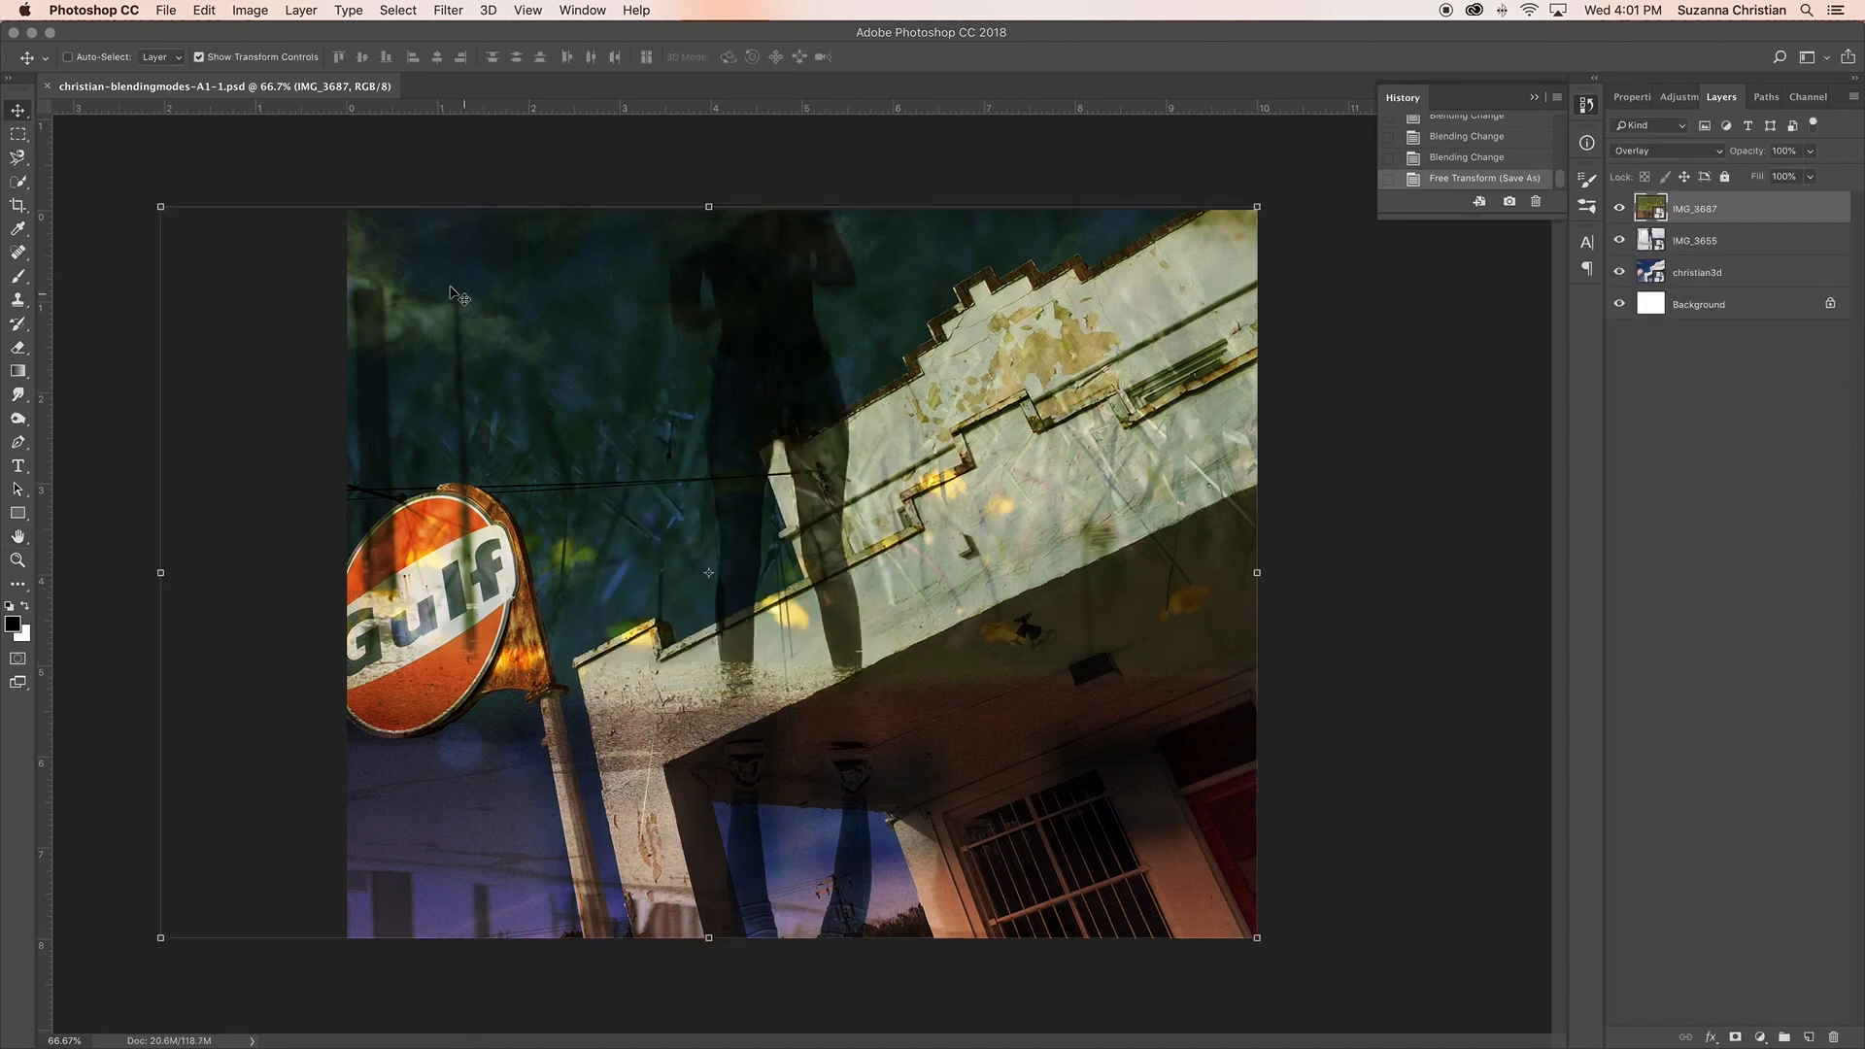